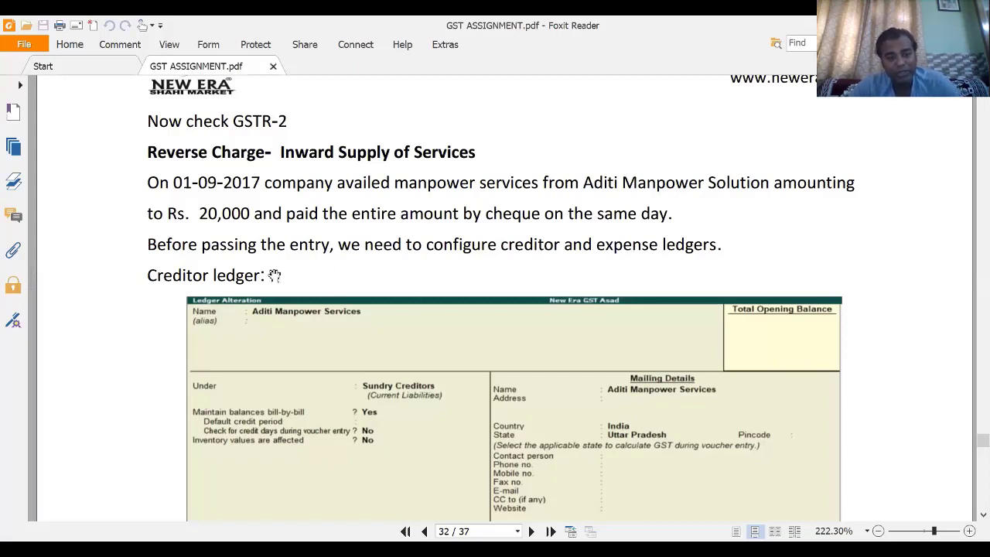
Read the reverse charge exercise on page 32 of the GST assignment, including the creditor and expense ledger examples.
{"action": "scroll", "coordinate": [273, 276], "scroll_direction": "down", "scroll_amount": 3}
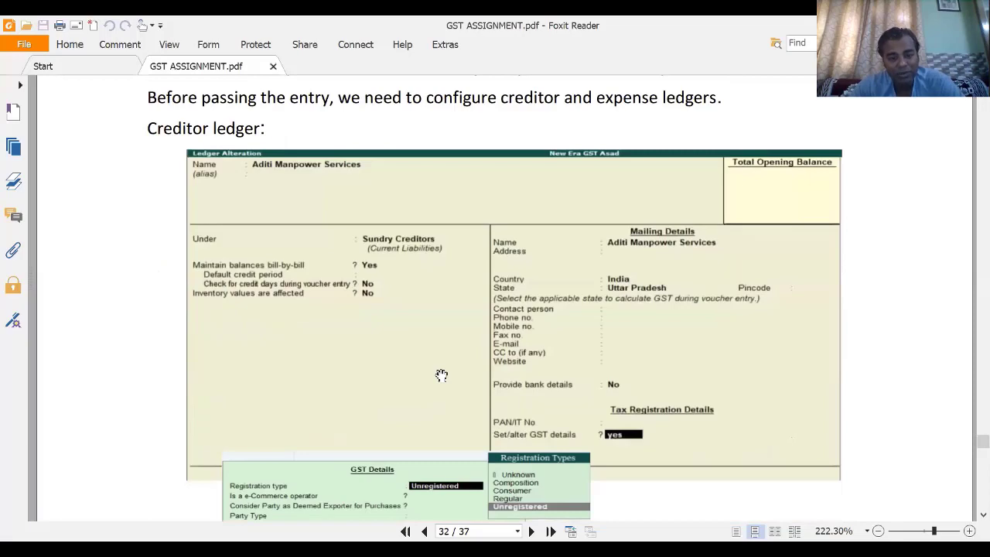
{"action": "scroll", "coordinate": [441, 375], "scroll_direction": "down", "scroll_amount": 2}
{"action": "scroll", "coordinate": [441, 375], "scroll_direction": "down", "scroll_amount": 9}
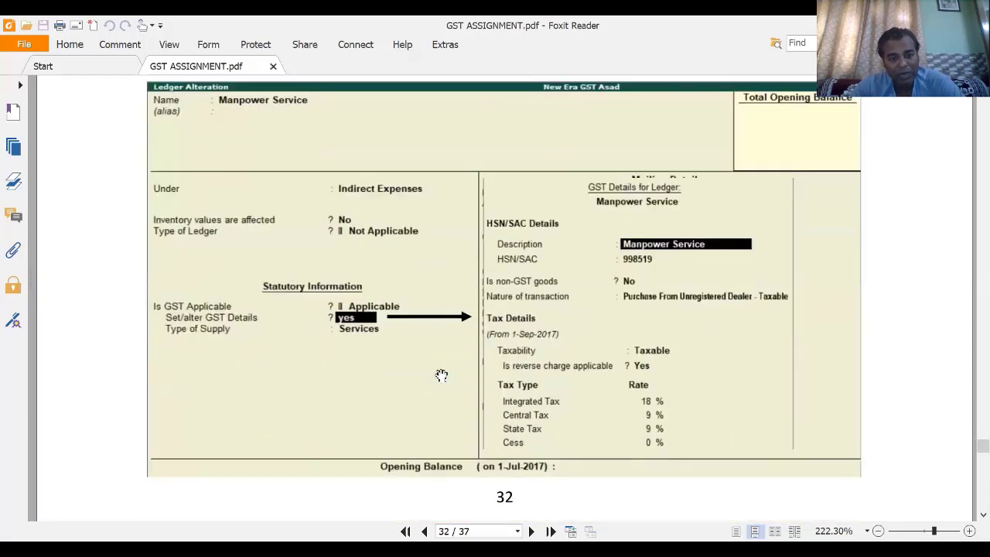
{"action": "scroll", "coordinate": [442, 375], "scroll_direction": "up", "scroll_amount": 9}
{"action": "scroll", "coordinate": [442, 375], "scroll_direction": "up", "scroll_amount": 9}
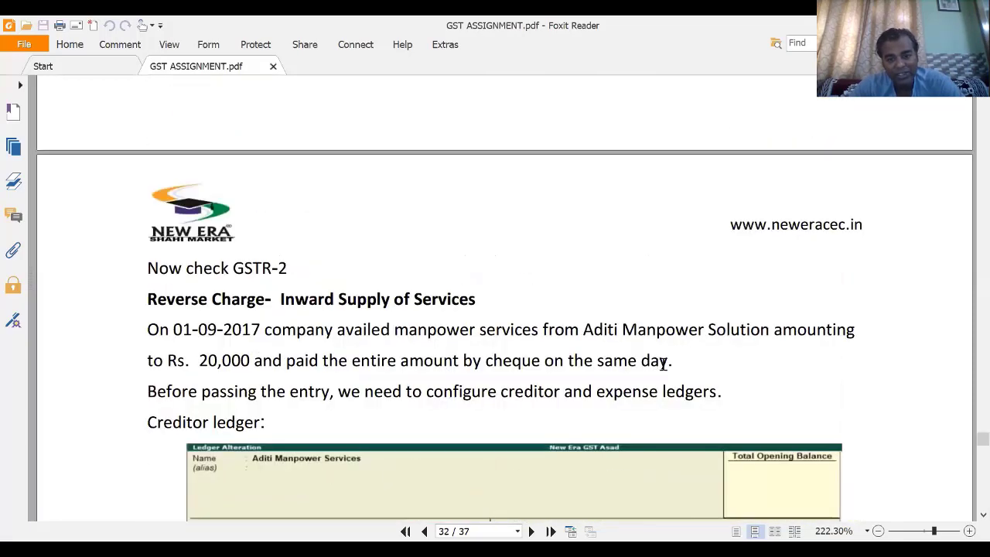
{"action": "scroll", "coordinate": [550, 372], "scroll_direction": "down", "scroll_amount": 2}
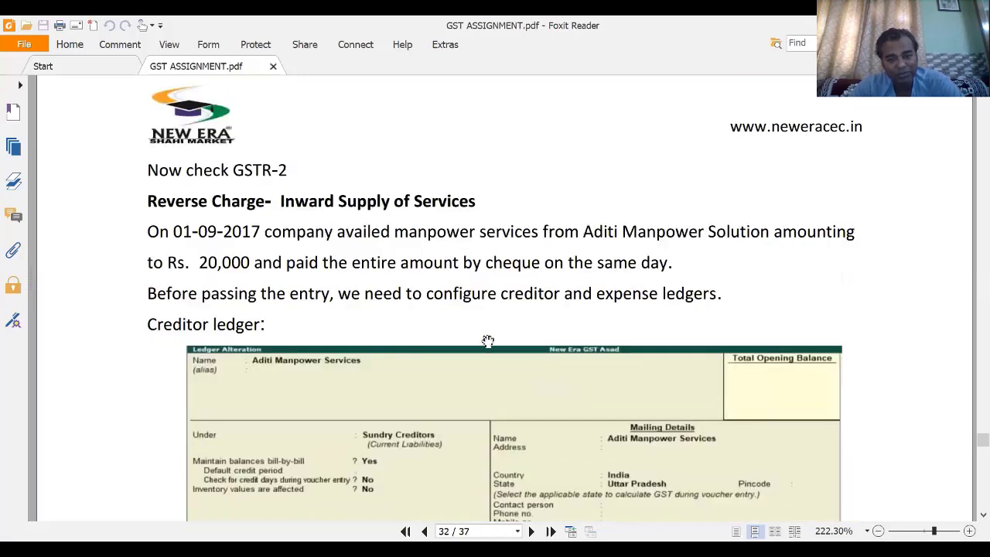
{"action": "scroll", "coordinate": [490, 341], "scroll_direction": "down", "scroll_amount": 5}
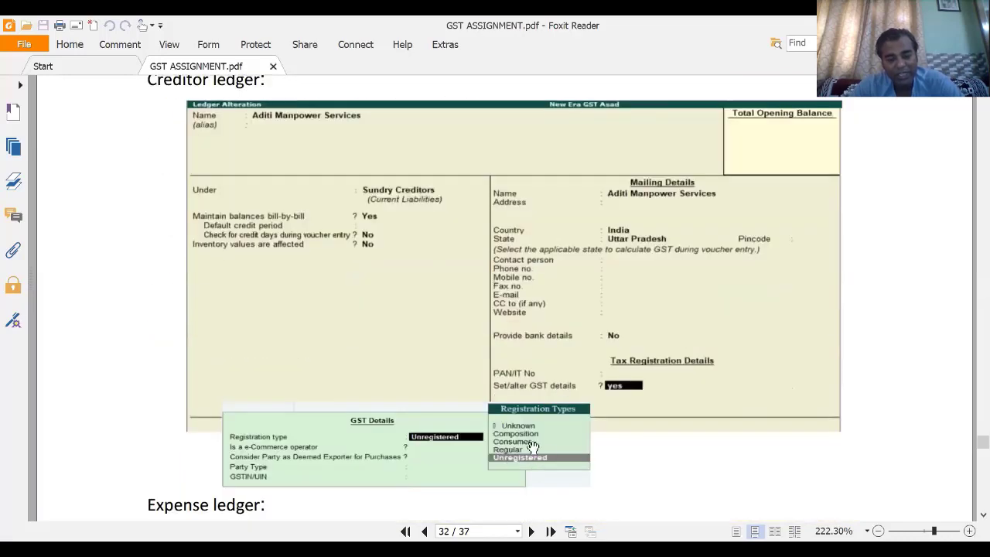
{"action": "scroll", "coordinate": [541, 452], "scroll_direction": "up", "scroll_amount": 3}
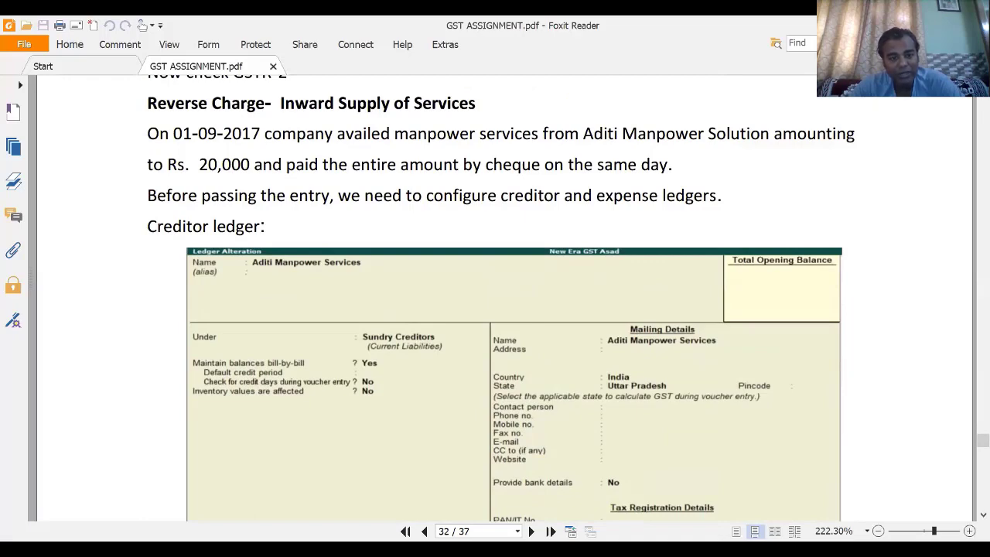
Switch to Tally.ERP 9 and open the Statutory & Taxation features of Galant Trading Company.
{"action": "key", "text": "alt+Tab"}
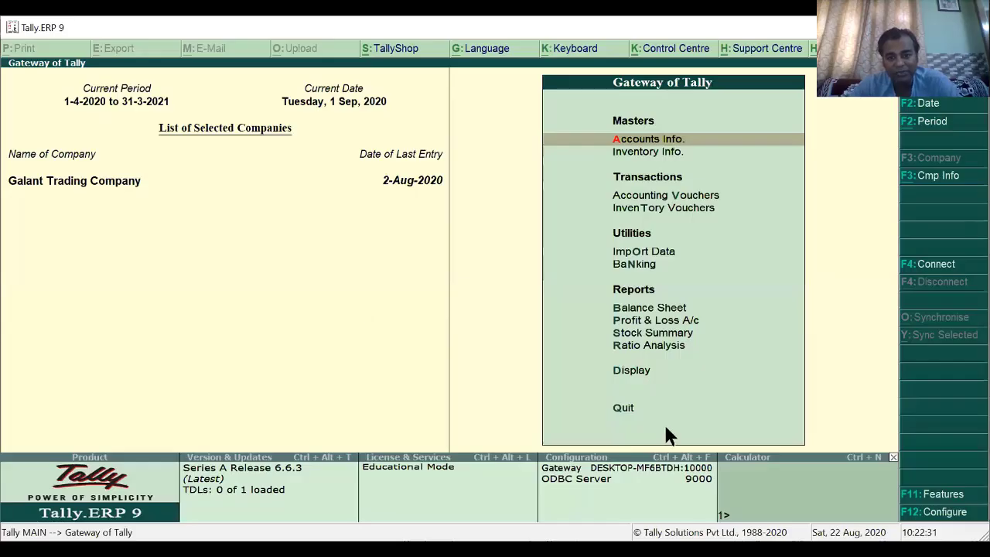
{"action": "key", "text": "F11"}
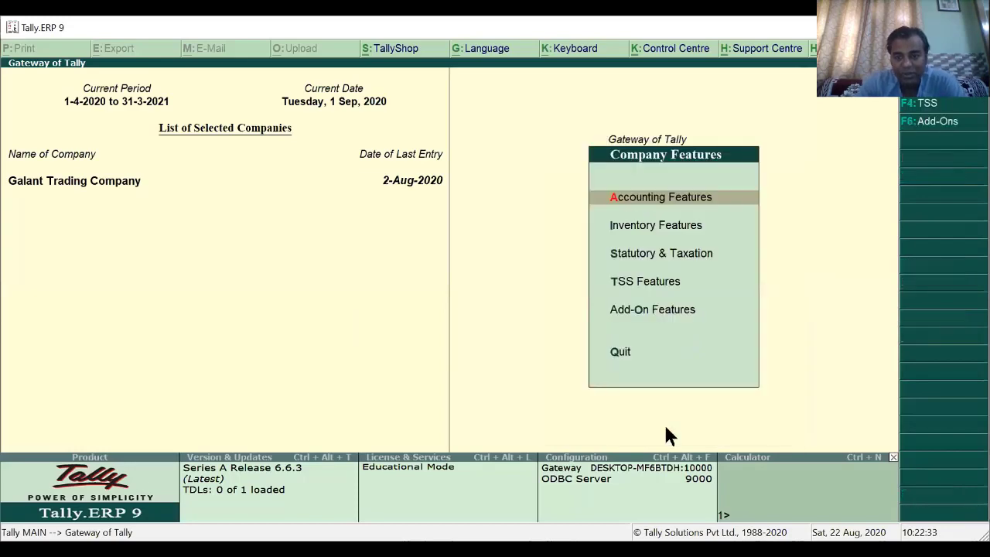
{"action": "key", "text": "Down"}
{"action": "key", "text": "Down"}
{"action": "key", "text": "Down"}
{"action": "key", "text": "Up"}
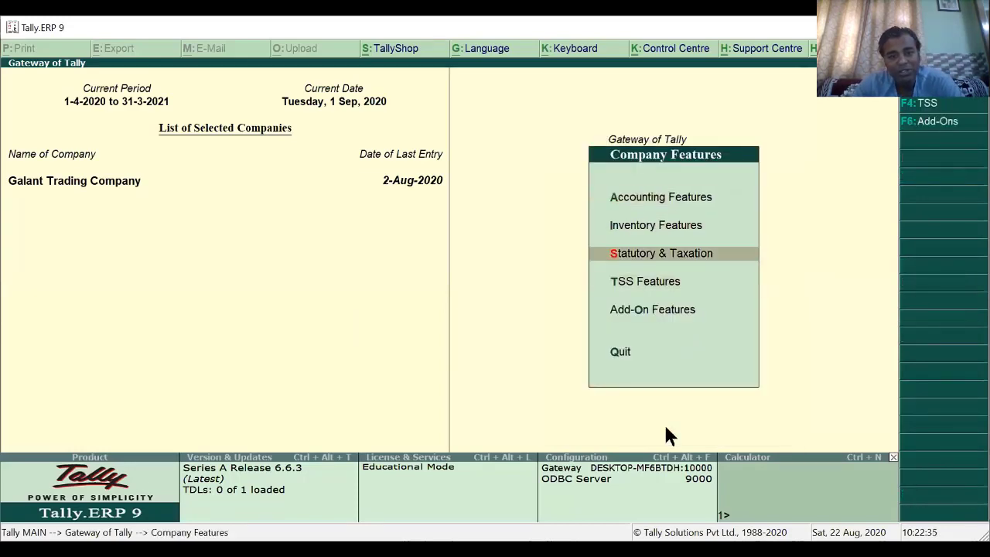
{"action": "key", "text": "Return"}
{"action": "key", "text": "Return"}
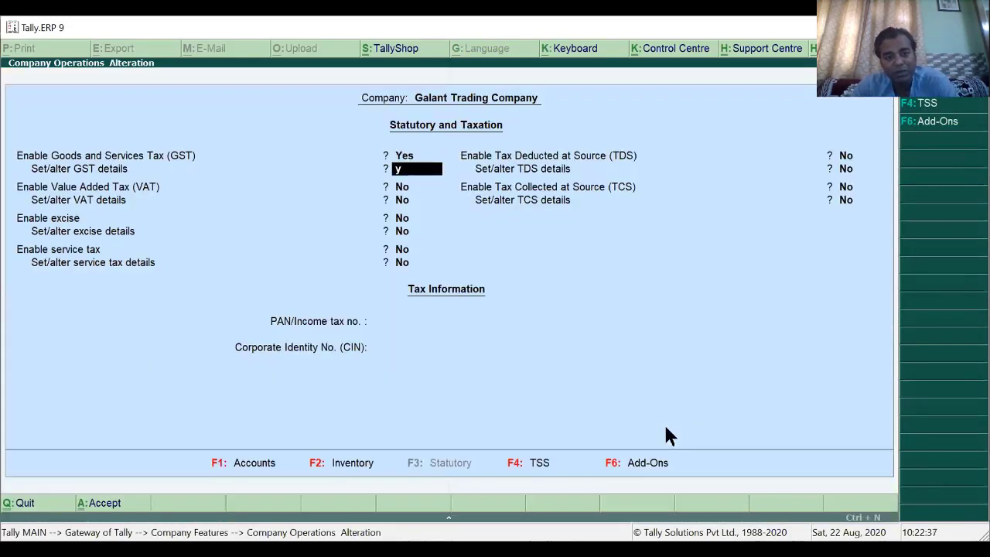
Set Set/alter GST details to Yes and go through the company's GST details as far as the reverse charge tax liability option.
{"action": "key", "text": "y"}
{"action": "key", "text": "Return"}
{"action": "key", "text": "Return"}
{"action": "key", "text": "Return"}
{"action": "key", "text": "Return"}
{"action": "key", "text": "Return"}
{"action": "key", "text": "Return"}
{"action": "key", "text": "Return"}
{"action": "key", "text": "Return"}
{"action": "key", "text": "Return"}
{"action": "key", "text": "Return"}
{"action": "key", "text": "Return"}
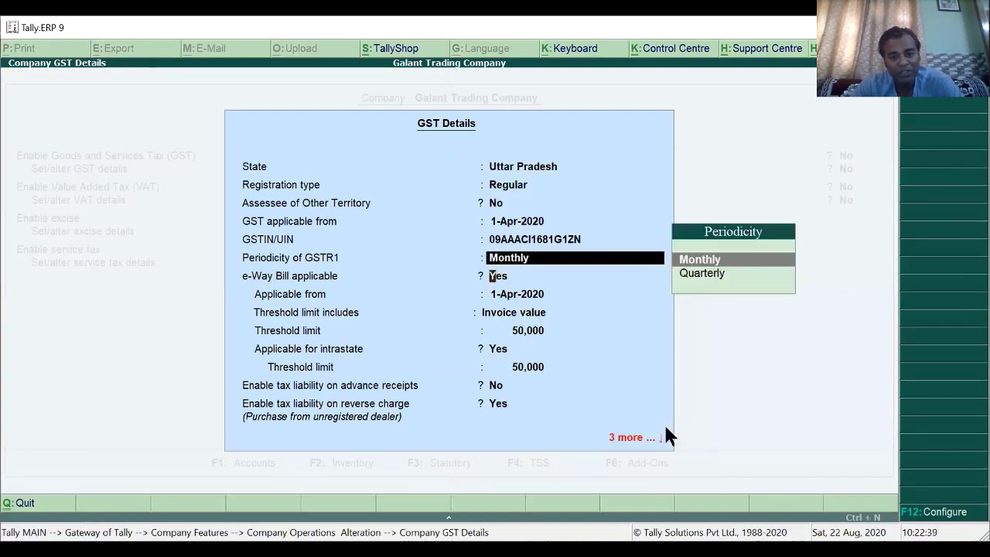
{"action": "key", "text": "Return"}
{"action": "key", "text": "Return"}
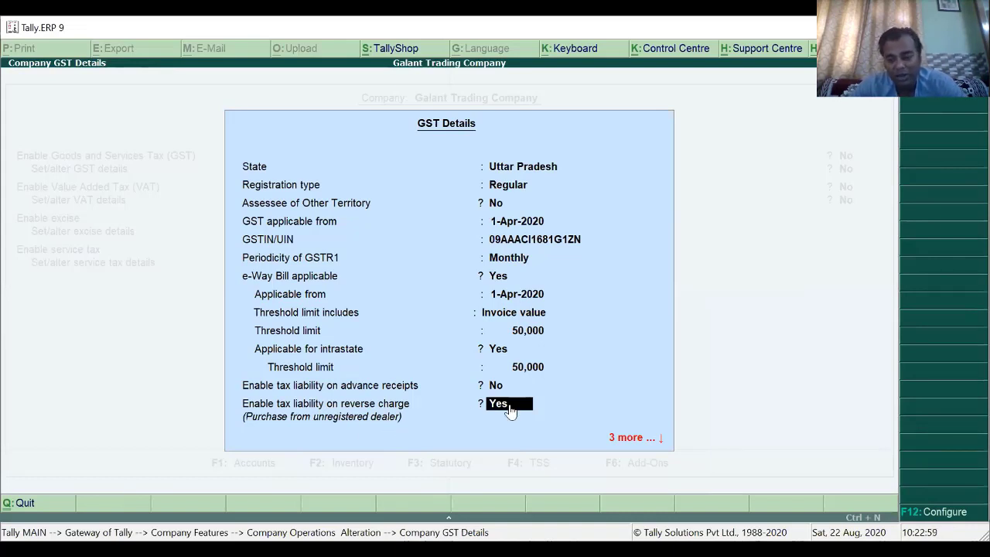
Accept the company's GST details and save the Statutory and Taxation settings, returning to the Gateway of Tally.
{"action": "key", "text": "Return"}
{"action": "key", "text": "Return"}
{"action": "key", "text": "Return"}
{"action": "key", "text": "Return"}
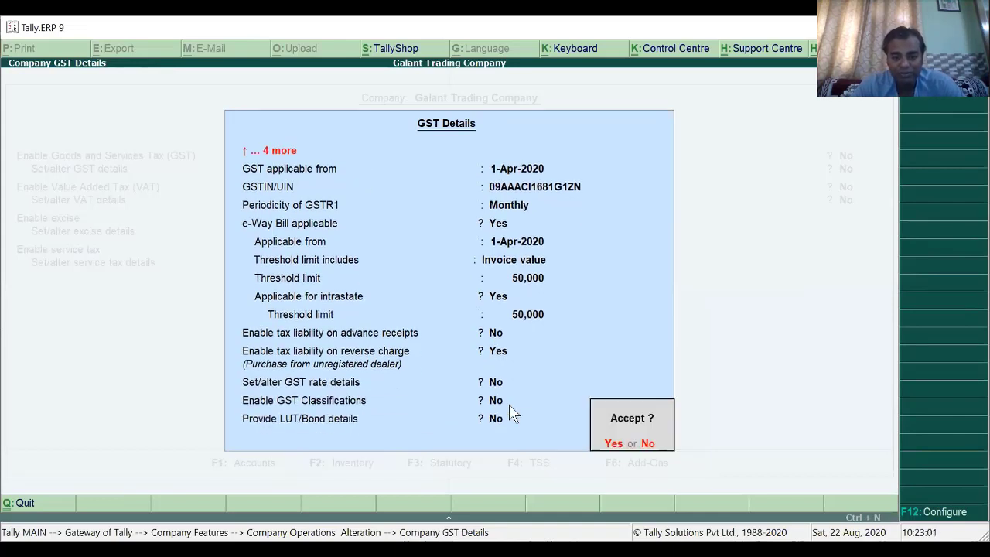
{"action": "key", "text": "Return"}
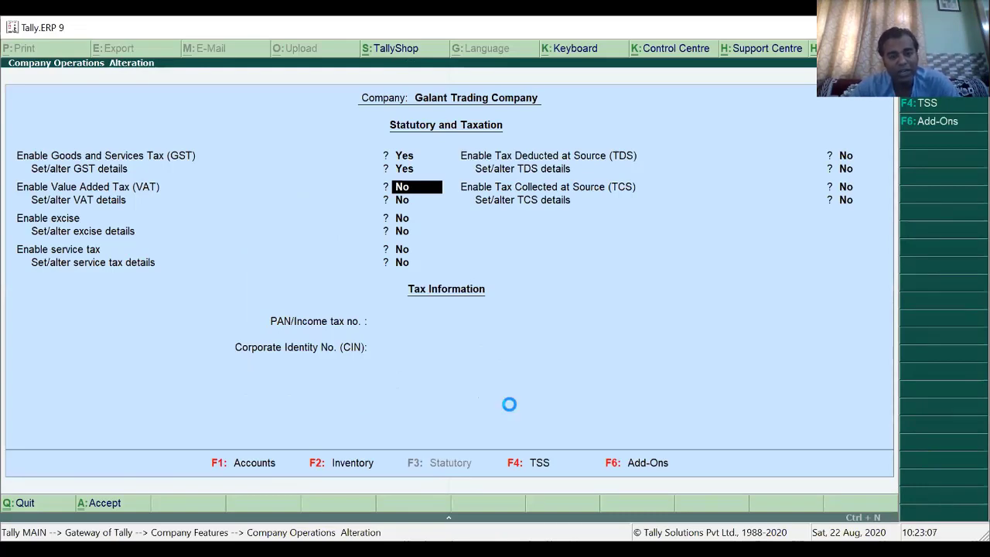
{"action": "key", "text": "ctrl+a"}
{"action": "key", "text": "Escape"}
{"action": "key", "text": "Escape"}
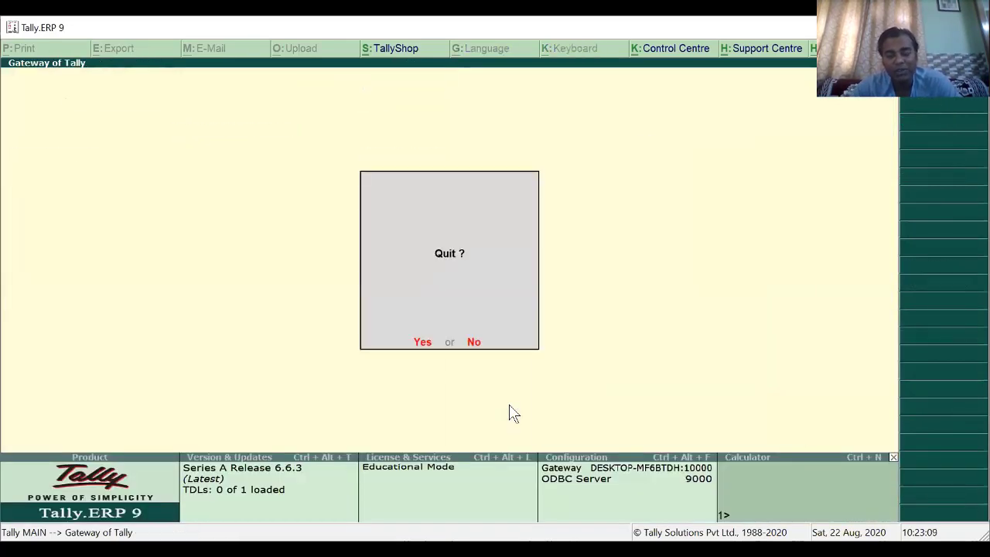
{"action": "key", "text": "n"}
Open the ledger options in the company's accounts masters.
{"action": "key", "text": "Down"}
{"action": "key", "text": "Down"}
{"action": "key", "text": "Up"}
{"action": "key", "text": "Up"}
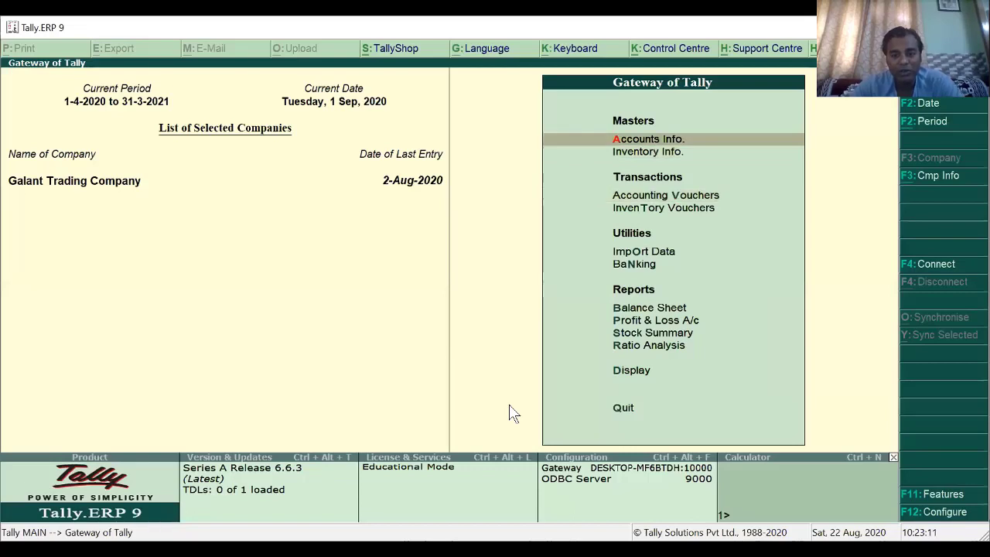
{"action": "key", "text": "Return"}
{"action": "key", "text": "Down"}
{"action": "key", "text": "Down"}
{"action": "key", "text": "Up"}
{"action": "key", "text": "Return"}
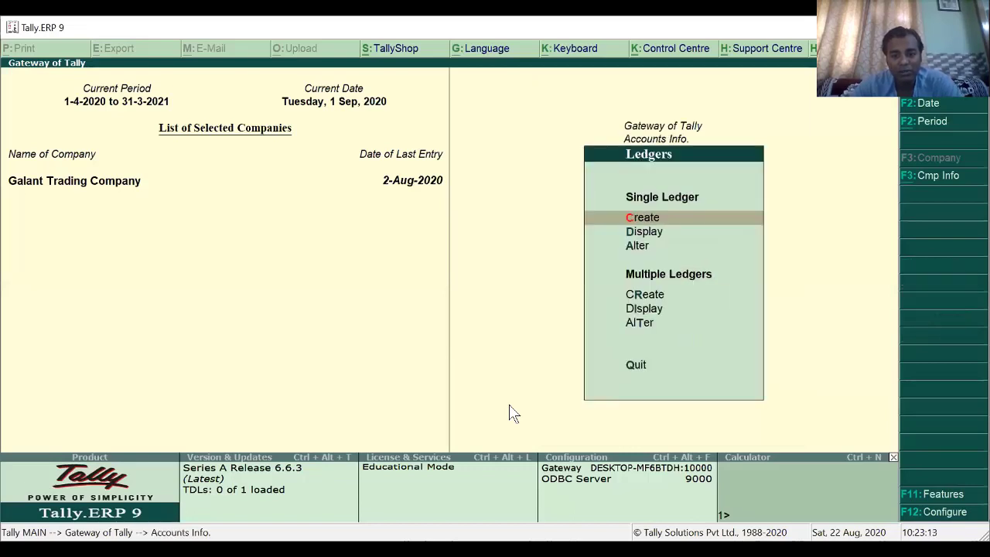
Open the single ledger Aditi Manpower for alteration.
{"action": "key", "text": "Down"}
{"action": "key", "text": "Down"}
{"action": "key", "text": "Return"}
{"action": "type", "text": "At"}
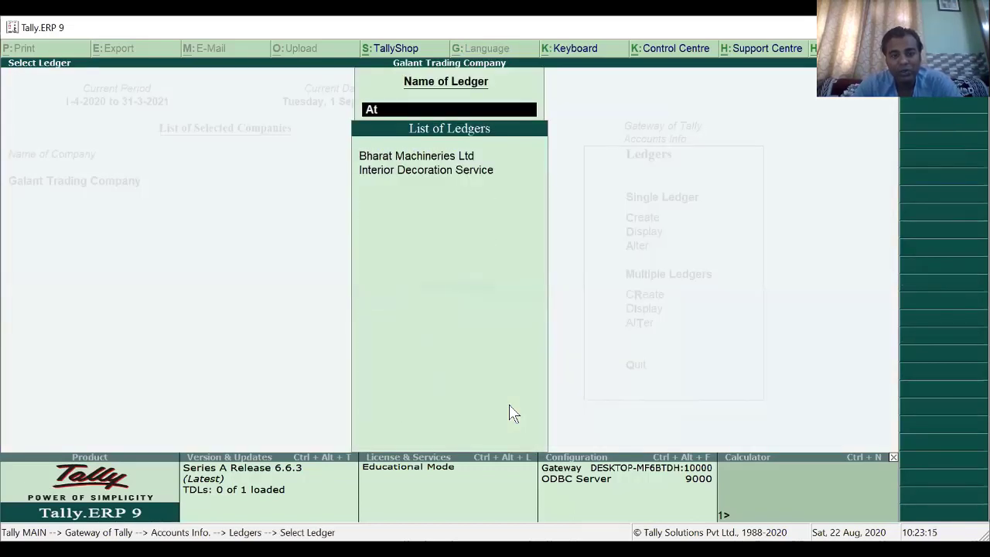
{"action": "key", "text": "BackSpace"}
{"action": "type", "text": "di"}
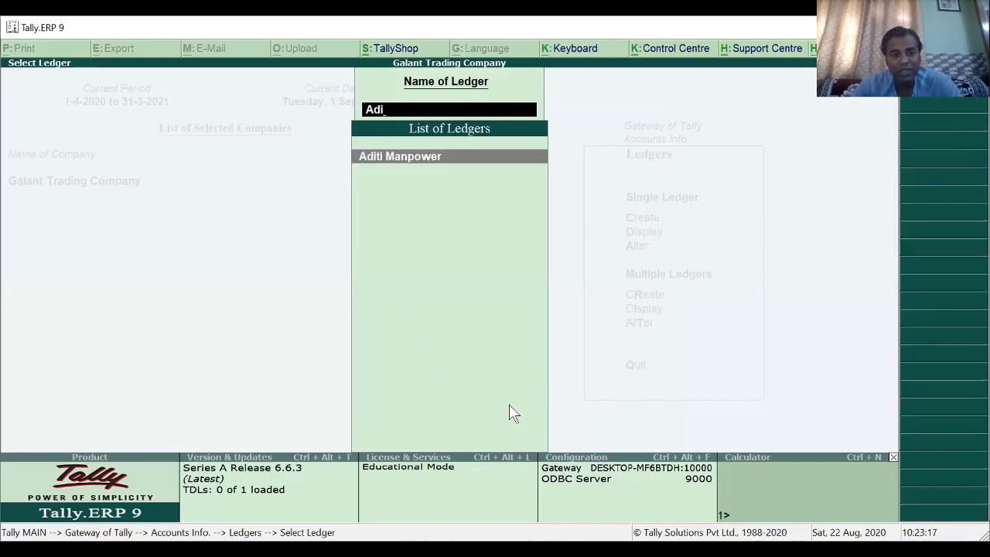
{"action": "key", "text": "Return"}
Go through the Aditi Manpower creditor ledger, choose Unregistered as its registration type, and save the ledger.
{"action": "key", "text": "Return"}
{"action": "key", "text": "Return"}
{"action": "key", "text": "Return"}
{"action": "key", "text": "Return"}
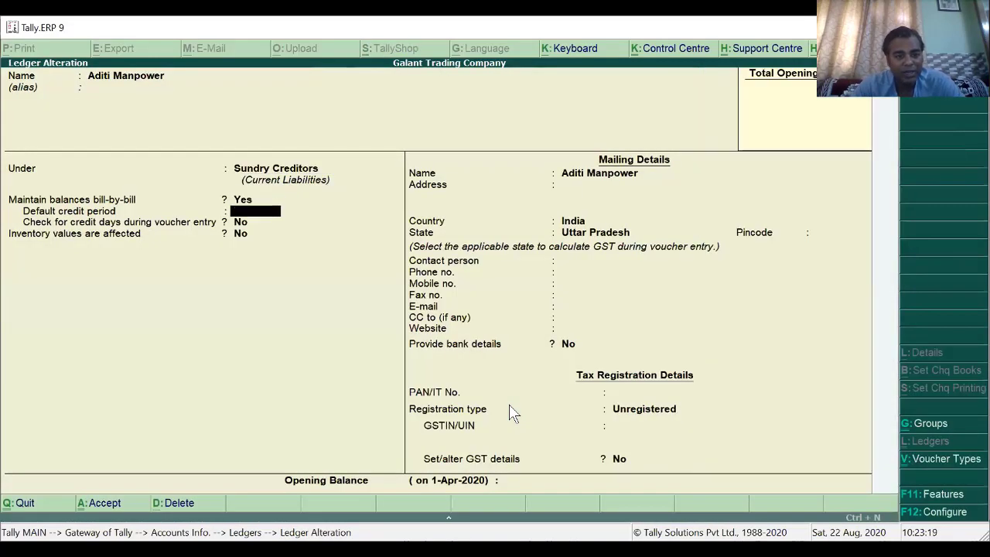
{"action": "key", "text": "Return"}
{"action": "key", "text": "Return"}
{"action": "key", "text": "Return"}
{"action": "key", "text": "Return"}
{"action": "key", "text": "Return"}
{"action": "key", "text": "Return"}
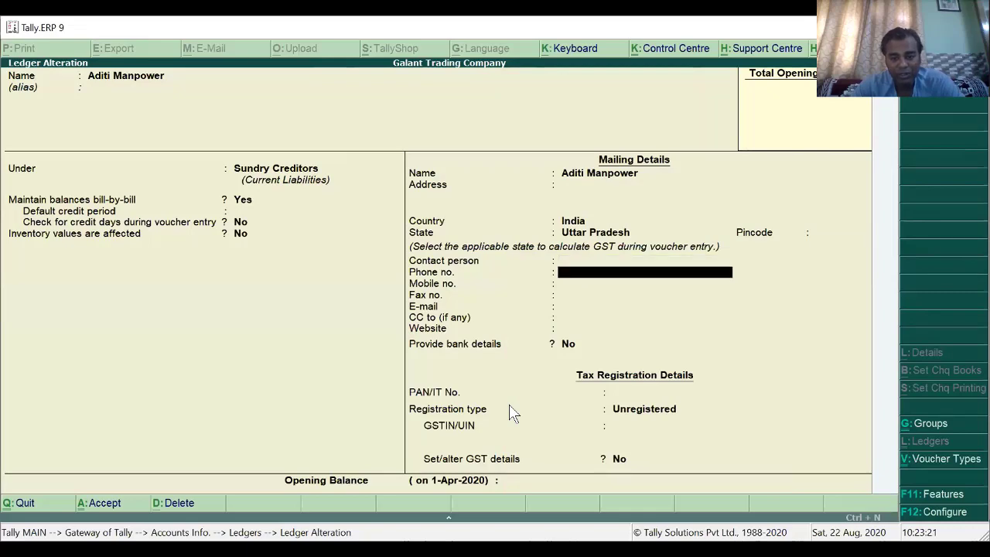
{"action": "key", "text": "Return"}
{"action": "key", "text": "Return"}
{"action": "key", "text": "Return"}
{"action": "key", "text": "Return"}
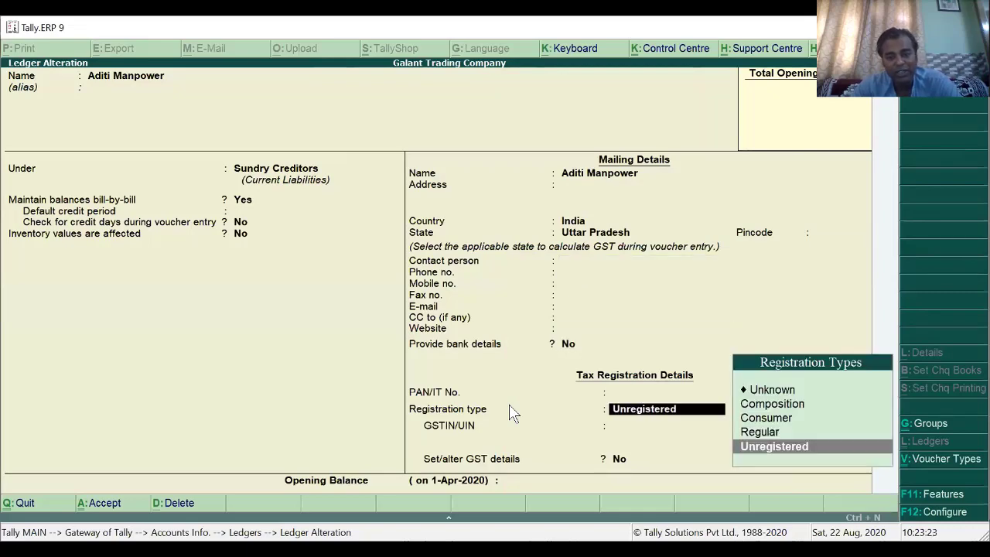
{"action": "key", "text": "Return"}
{"action": "key", "text": "ctrl+a"}
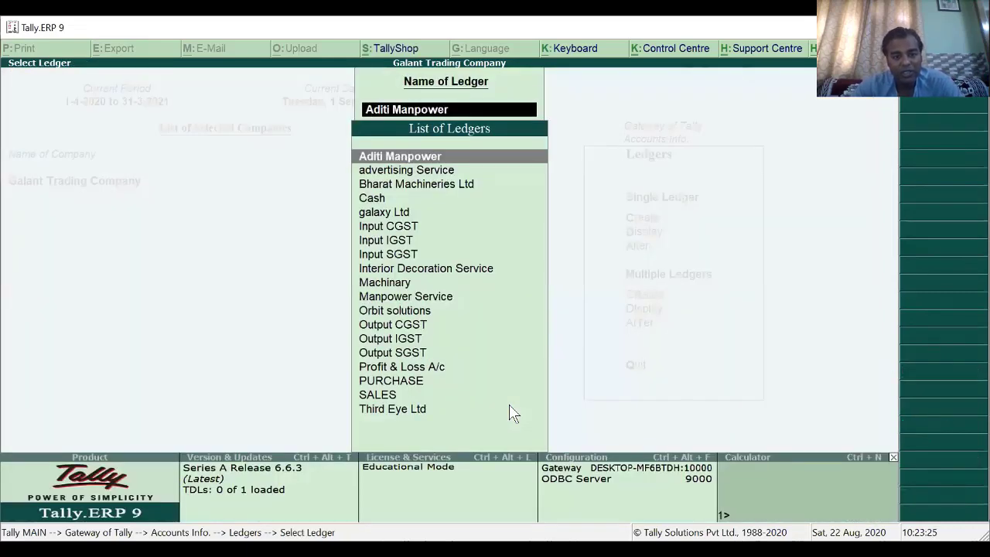
Open the Manpower Service ledger for alteration and accept Indirect Expenses as its group.
{"action": "type", "text": "Man"}
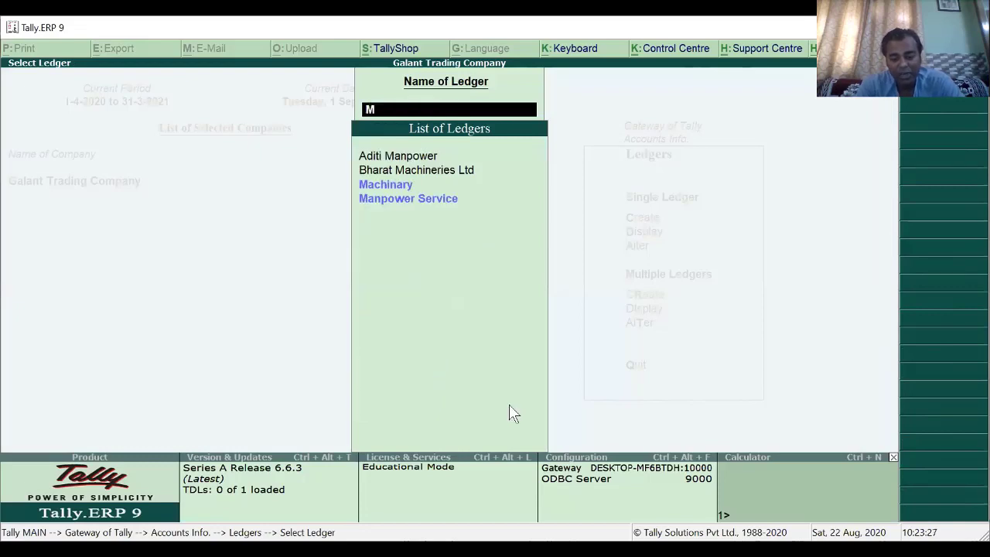
{"action": "key", "text": "Return"}
{"action": "key", "text": "Return"}
{"action": "key", "text": "Return"}
{"action": "key", "text": "Return"}
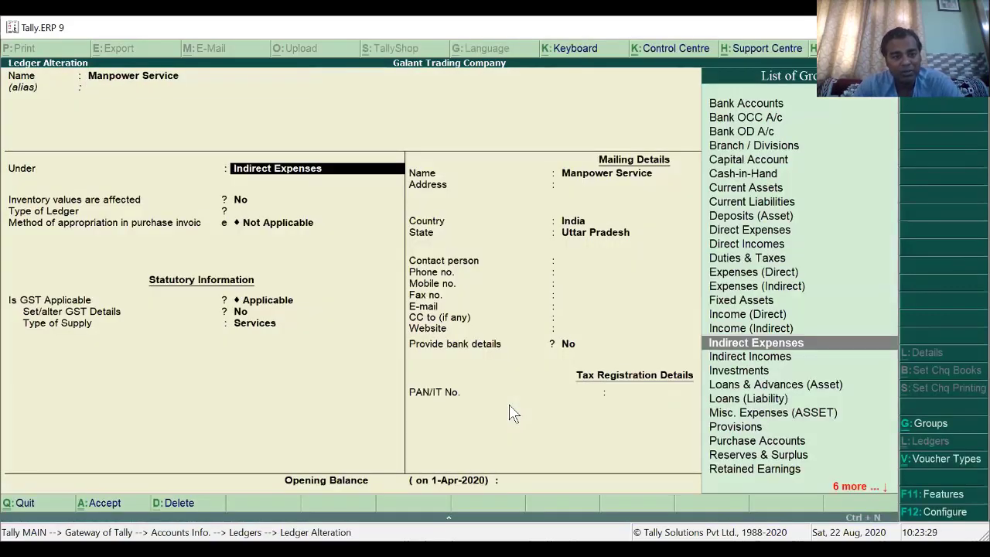
{"action": "key", "text": "Return"}
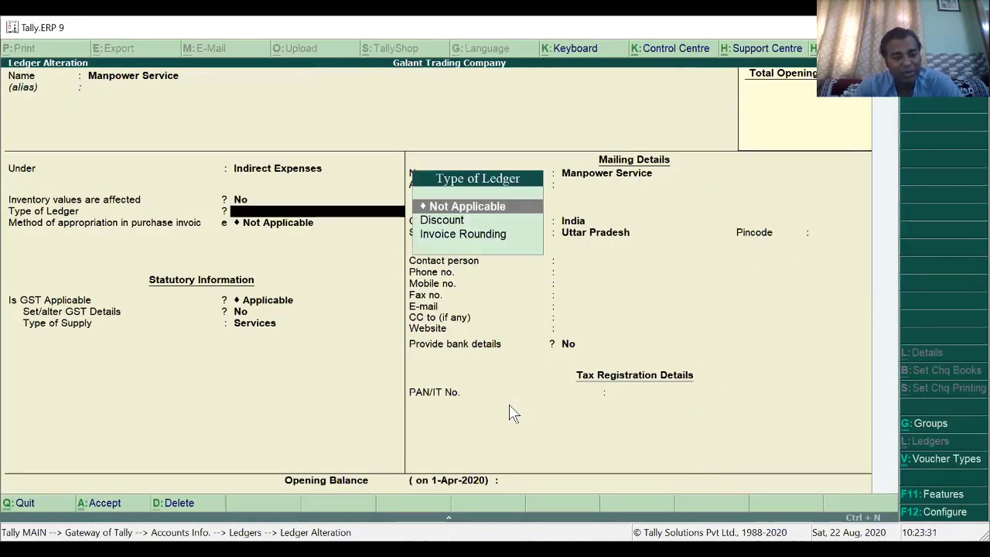
Set the Manpower Service ledger's type to Not Applicable, and open its GST details with GST as Applicable and Set/alter GST Details as Yes.
{"action": "key", "text": "Return"}
{"action": "key", "text": "Return"}
{"action": "key", "text": "Return"}
{"action": "key", "text": "BackSpace"}
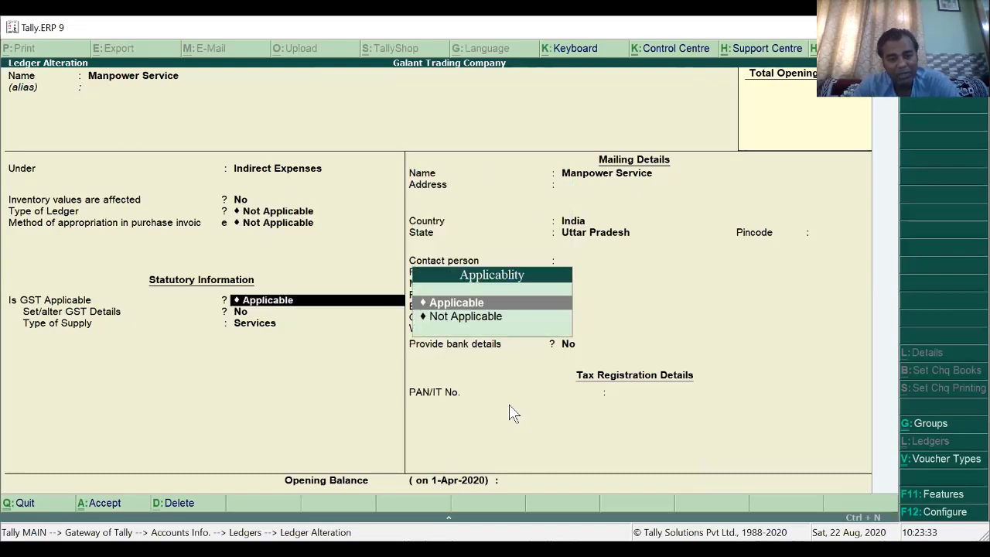
{"action": "key", "text": "Return"}
{"action": "type", "text": "y"}
{"action": "key", "text": "Return"}
{"action": "key", "text": "Return"}
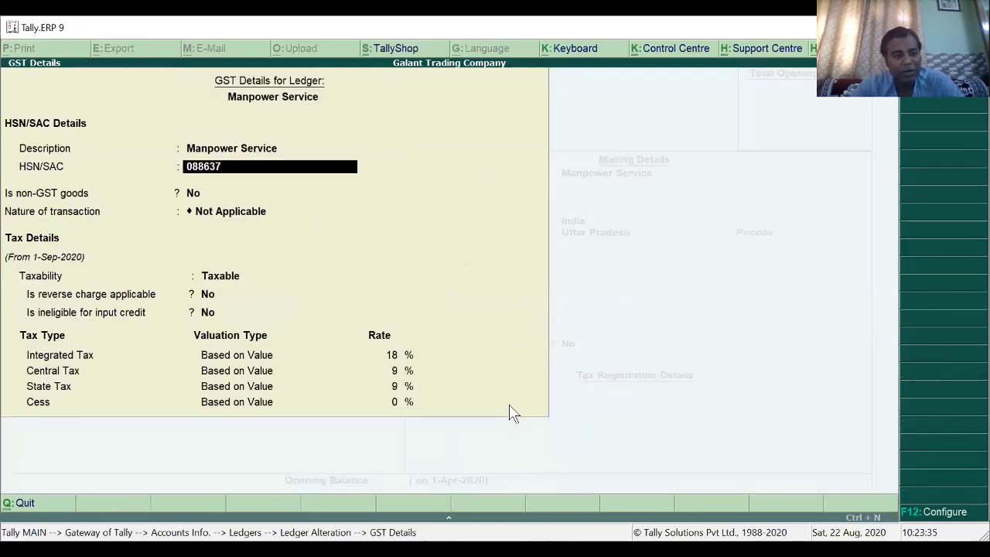
Review the nature of transaction, taxability and reverse charge settings in the Manpower Service ledger's GST details.
{"action": "key", "text": "Return"}
{"action": "key", "text": "Return"}
{"action": "key", "text": "Return"}
{"action": "key", "text": "Return"}
{"action": "key", "text": "Return"}
{"action": "key", "text": "BackSpace"}
{"action": "key", "text": "BackSpace"}
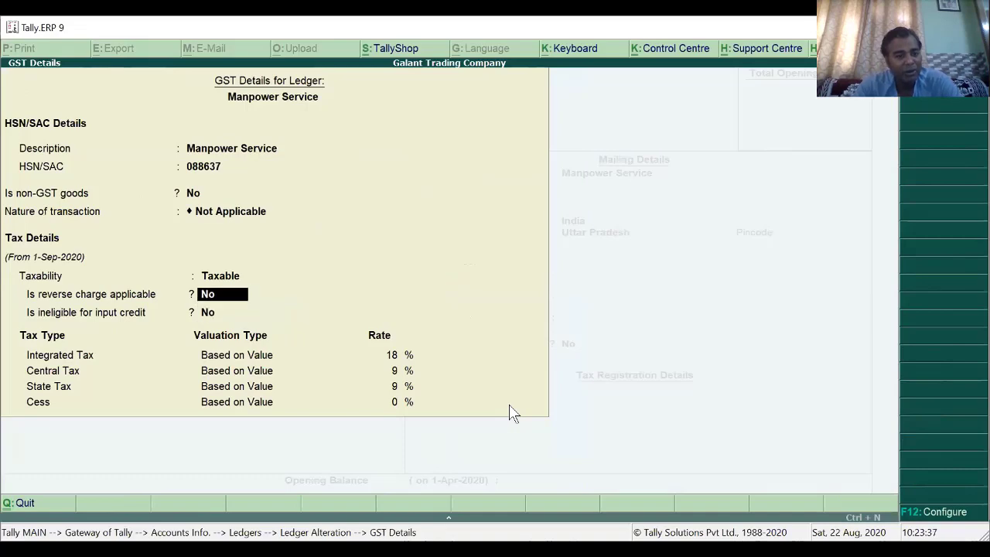
{"action": "key", "text": "BackSpace"}
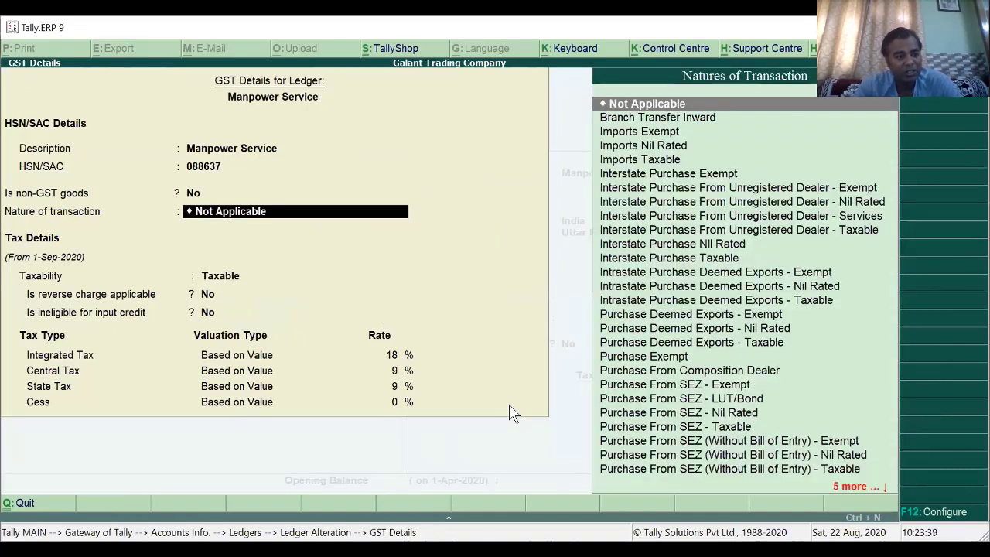
{"action": "key", "text": "Return"}
{"action": "key", "text": "Return"}
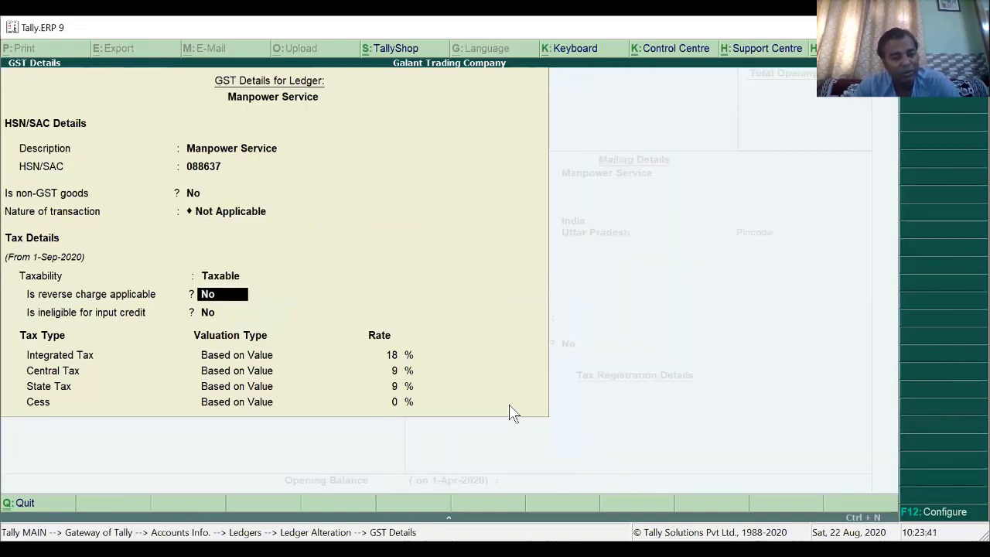
{"action": "key", "text": "BackSpace"}
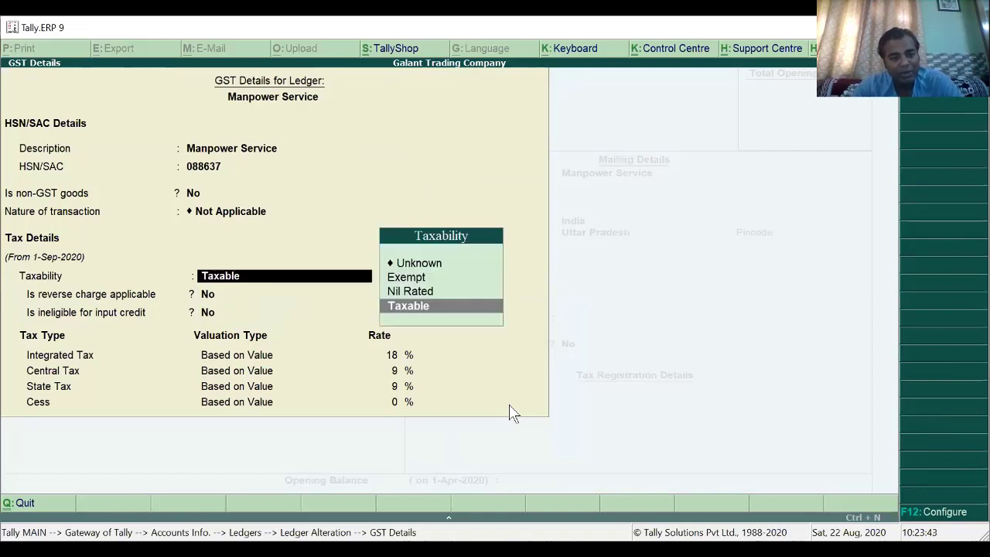
Accept the Manpower Service GST details as Taxable at 18% integrated, 9% central and 9% state tax, and the supply type Services.
{"action": "key", "text": "Return"}
{"action": "key", "text": "Return"}
{"action": "key", "text": "Return"}
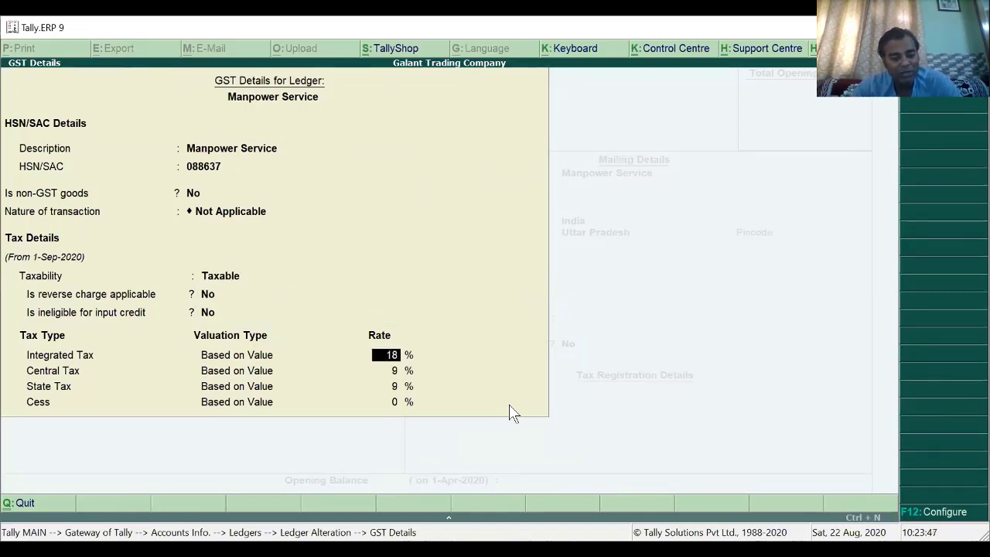
{"action": "key", "text": "Return"}
{"action": "key", "text": "Return"}
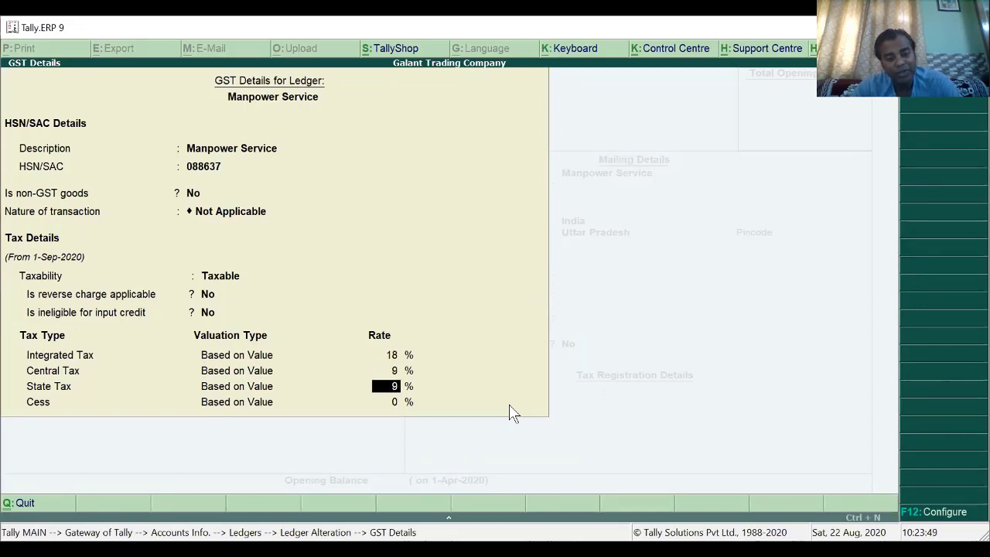
{"action": "key", "text": "Return"}
{"action": "key", "text": "Return"}
{"action": "key", "text": "Return"}
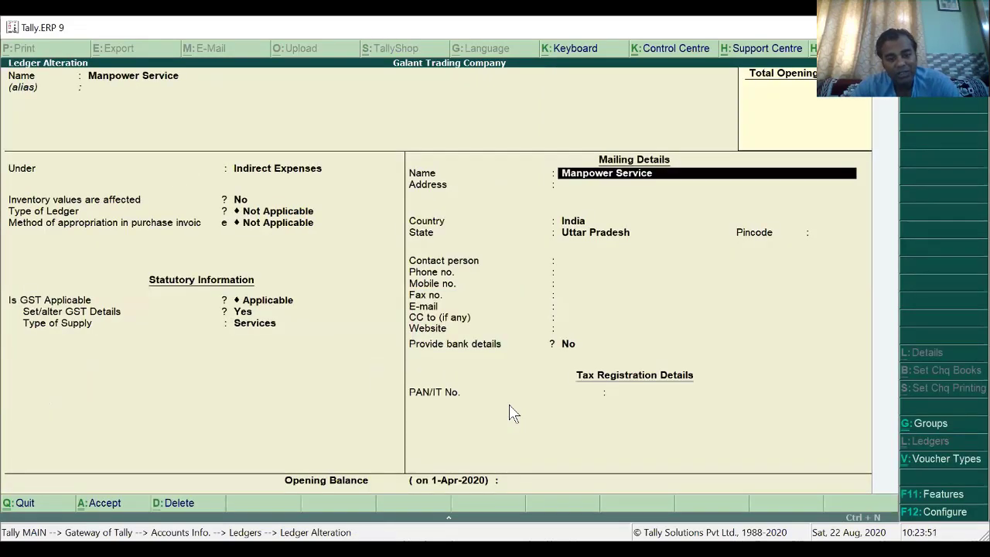
Save the Manpower Service ledger and return to the Gateway of Tally to open a new purchase voucher.
{"action": "key", "text": "ctrl+a"}
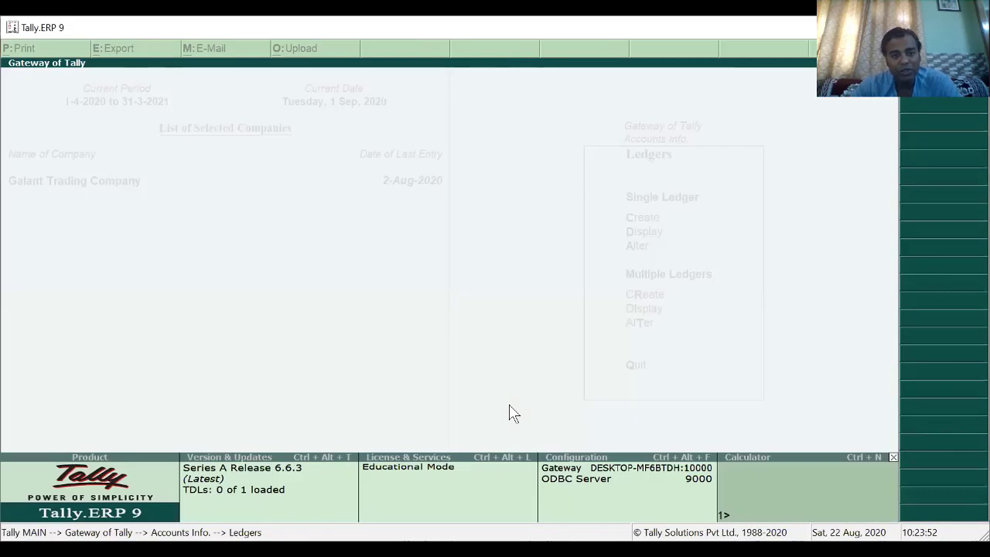
{"action": "key", "text": "Escape"}
{"action": "key", "text": "Escape"}
{"action": "key", "text": "Escape"}
{"action": "key", "text": "Escape"}
{"action": "key", "text": "Down"}
{"action": "key", "text": "Down"}
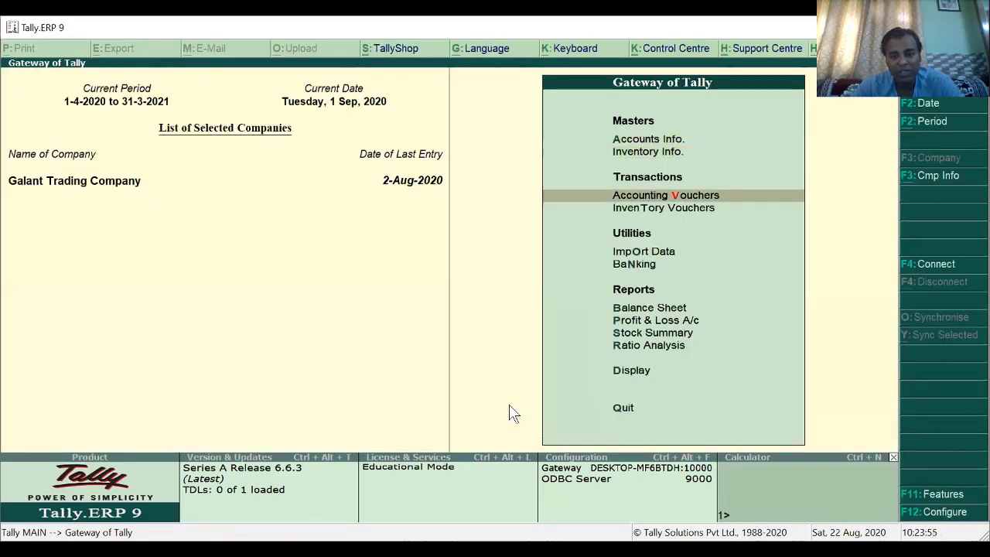
{"action": "key", "text": "Return"}
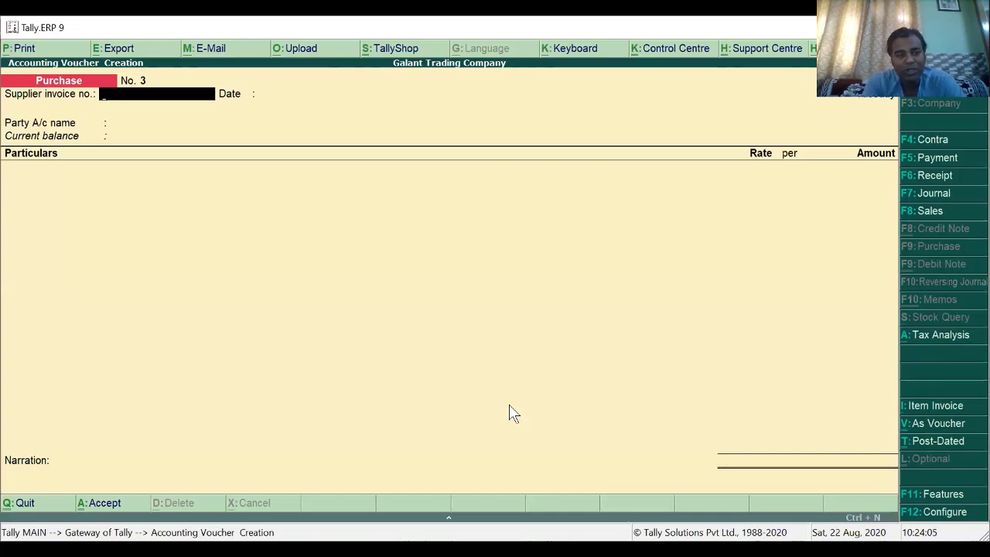
Enter supplier invoice number 202 in the purchase voucher and set the voucher date to 1-Sep-2020.
{"action": "type", "text": "202"}
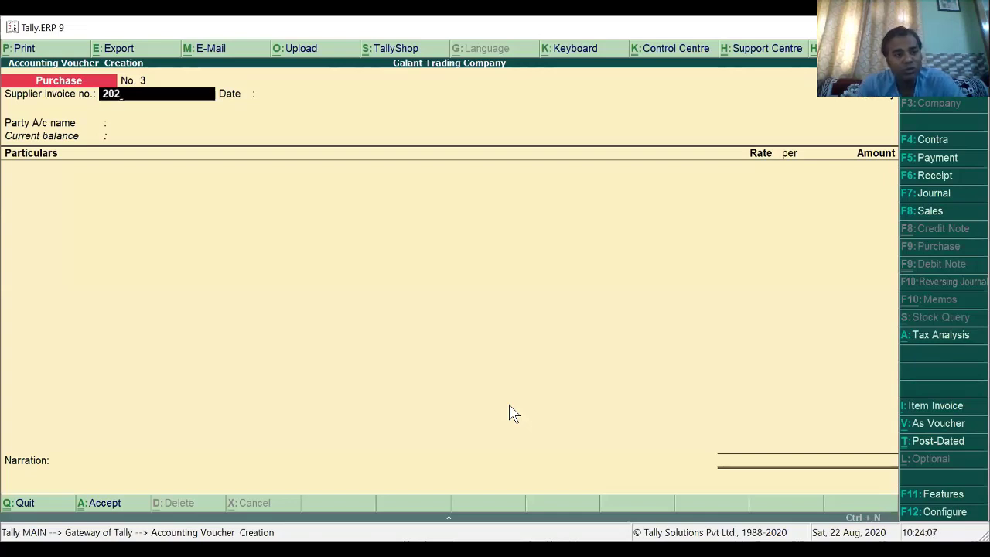
{"action": "key", "text": "Return"}
{"action": "key", "text": "Return"}
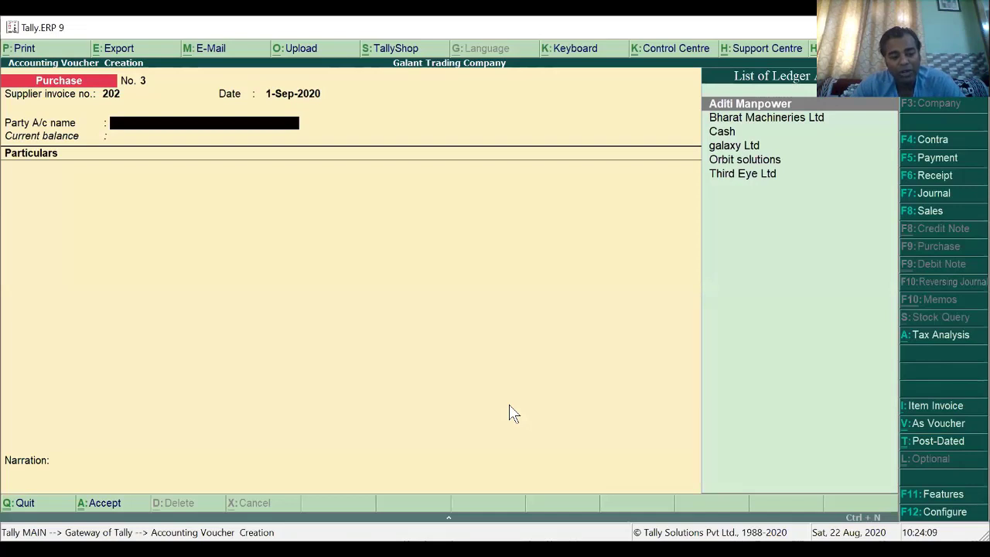
{"action": "key", "text": "F2"}
{"action": "type", "text": "1-"}
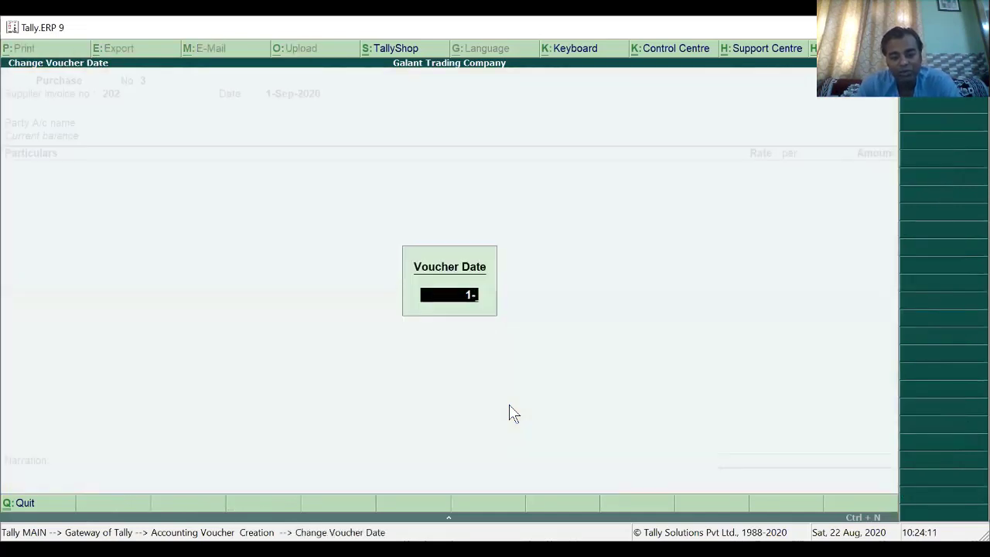
{"action": "key", "text": "Return"}
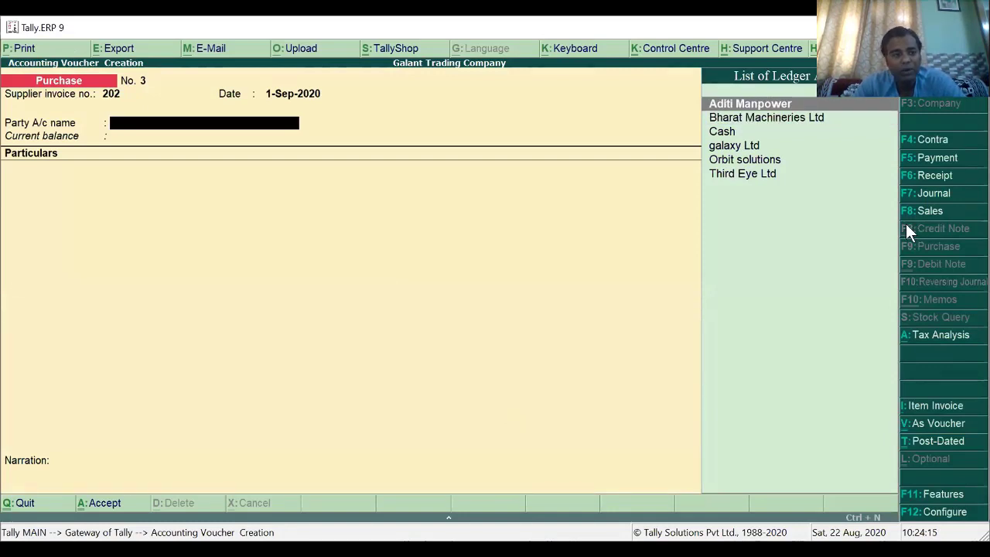
Choose Aditi Manpower as the party account and accept the supplier's details.
{"action": "key", "text": "Return"}
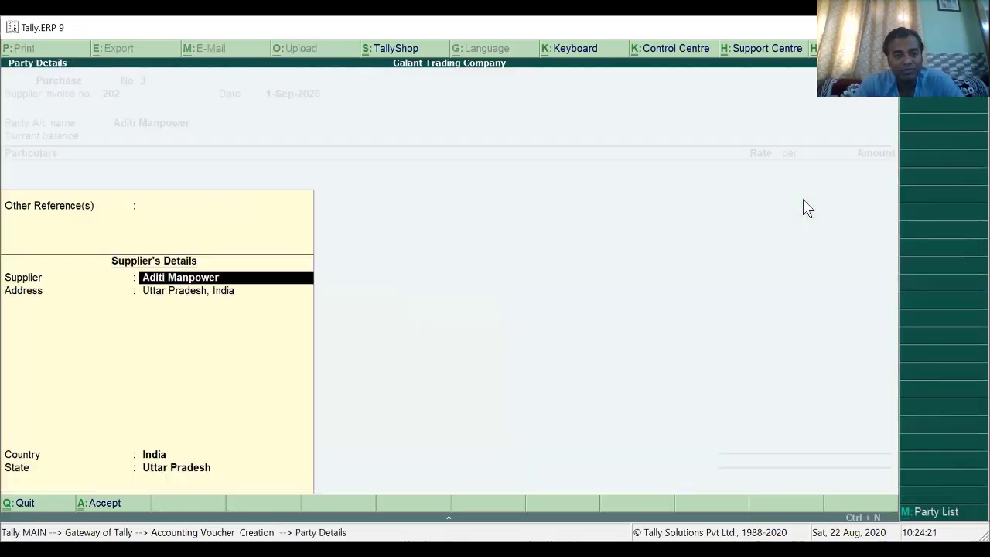
{"action": "key", "text": "Return"}
{"action": "key", "text": "Return"}
{"action": "key", "text": "Return"}
{"action": "key", "text": "Return"}
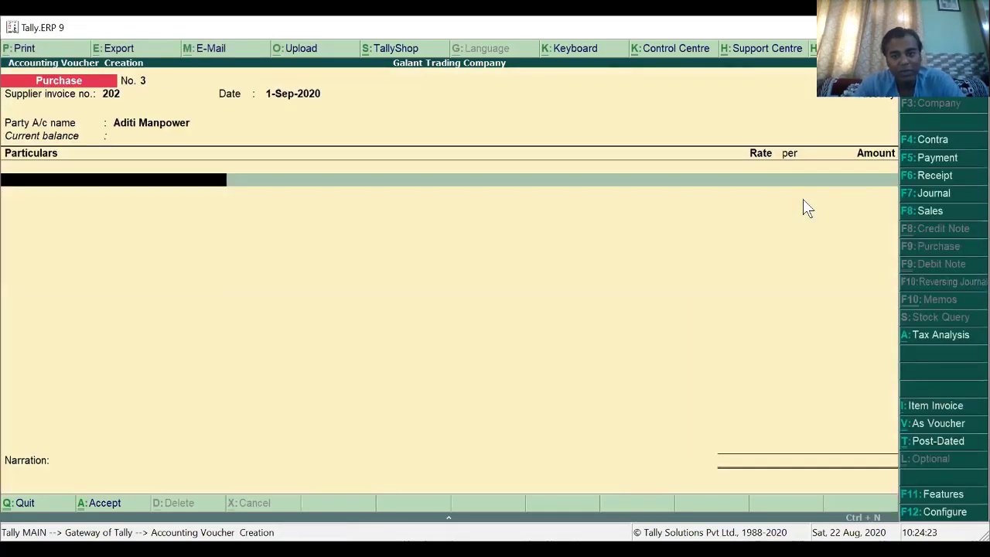
Add the Manpower Service ledger to the voucher's particulars with an amount of 20000.
{"action": "key", "text": "Down"}
{"action": "key", "text": "Down"}
{"action": "key", "text": "Down"}
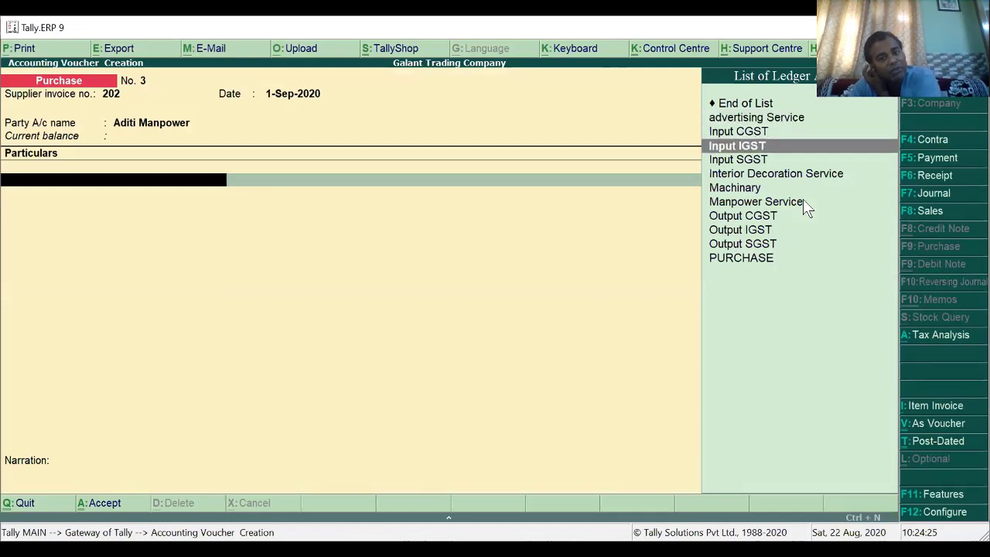
{"action": "key", "text": "Down"}
{"action": "left_click", "coordinate": [803, 201]}
{"action": "type", "text": "2"}
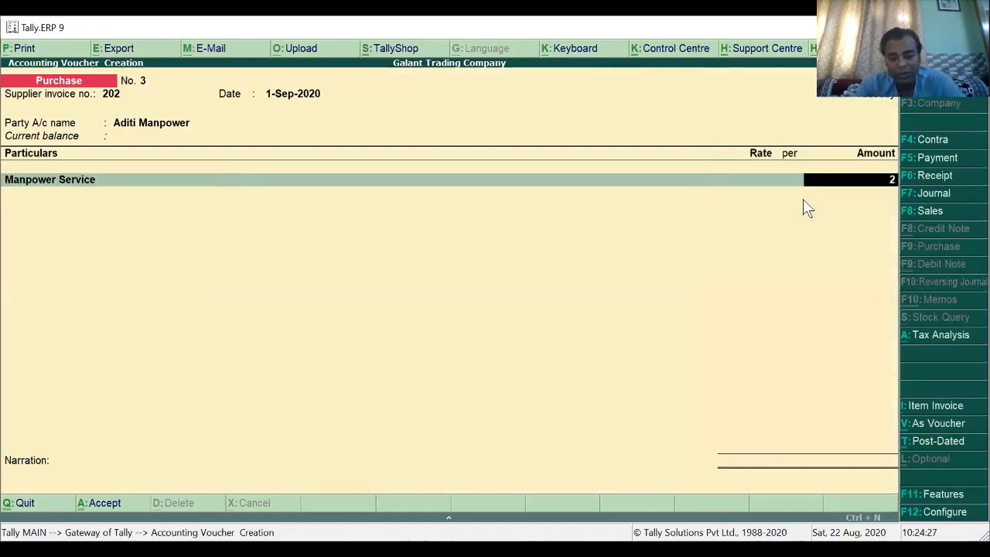
{"action": "type", "text": "0000"}
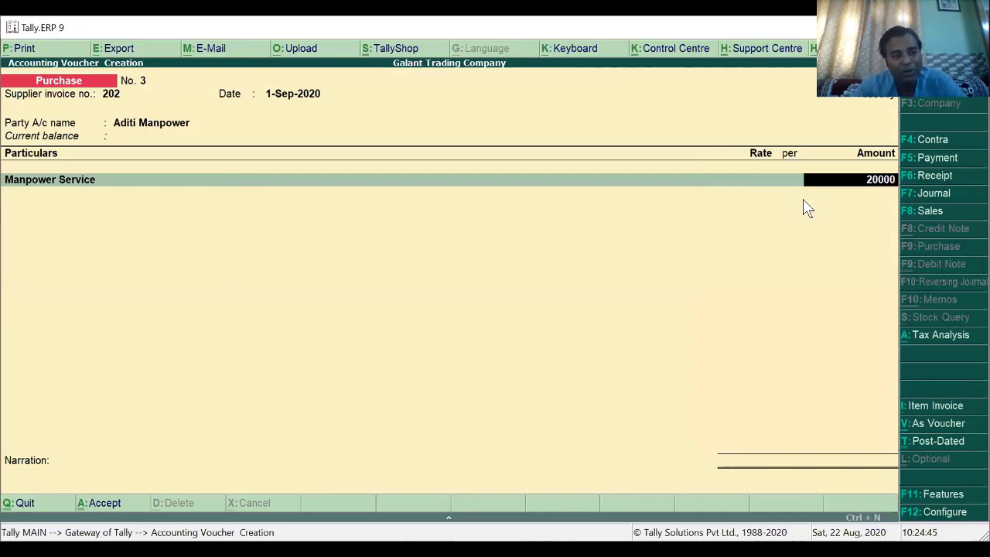
{"action": "key", "text": "Return"}
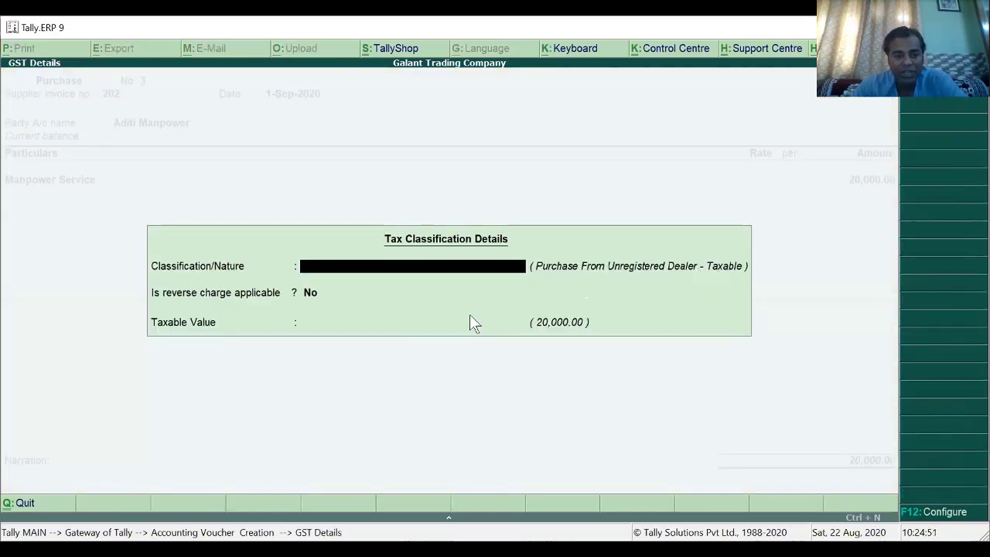
Set the tax classification to Not Applicable with reverse charge as No, and enter a taxable value of 15000.
{"action": "key", "text": "Return"}
{"action": "key", "text": "Return"}
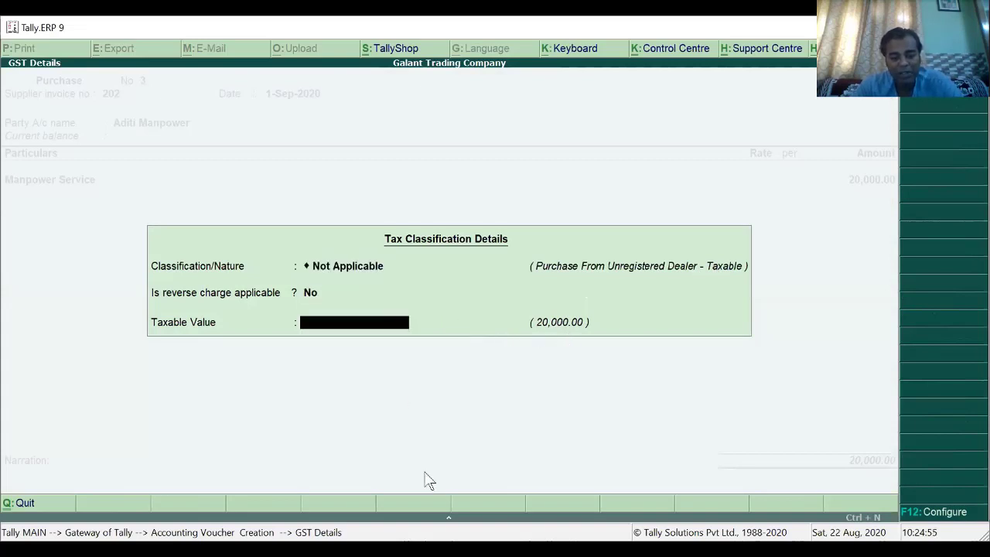
{"action": "type", "text": "15000"}
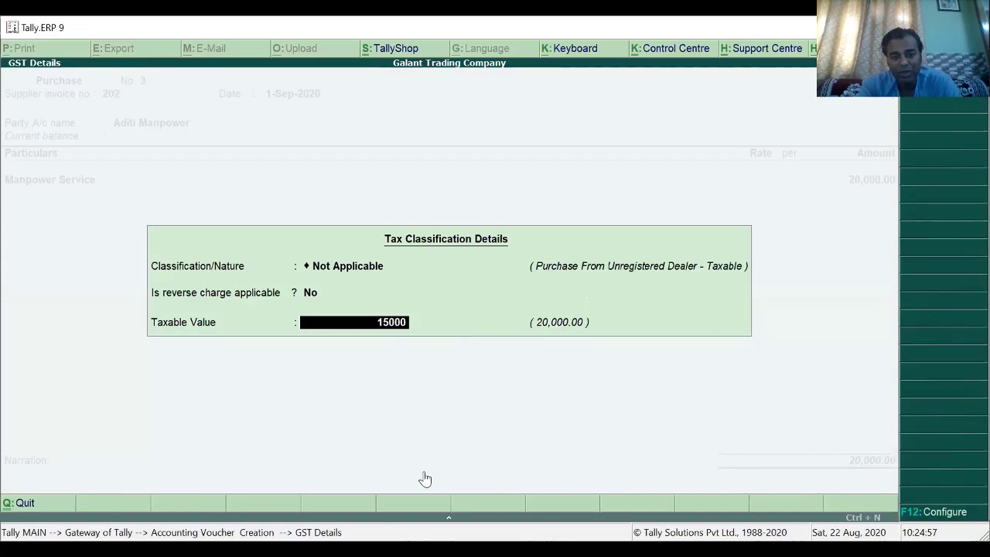
{"action": "key", "text": "Return"}
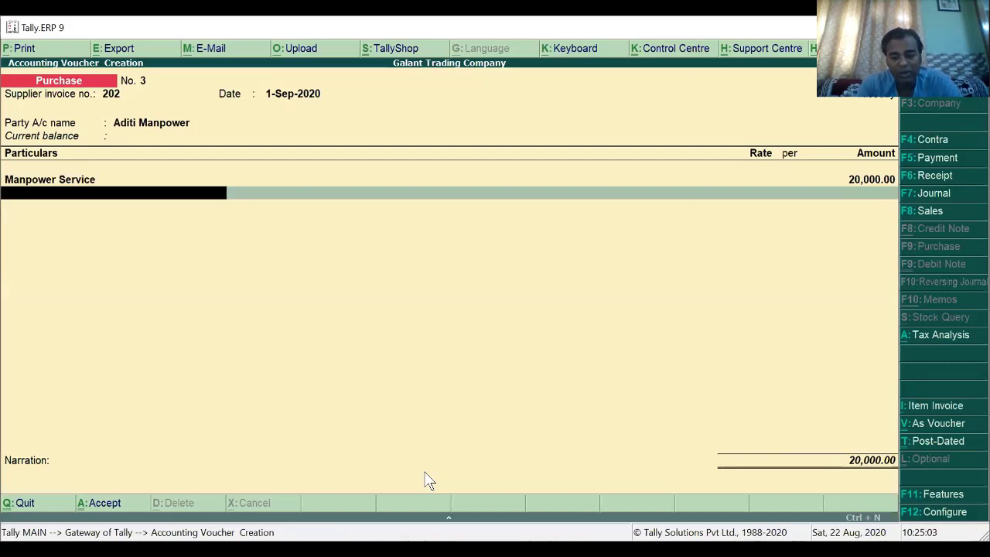
End the particulars list after the Manpower Service line without adding any tax ledger.
{"action": "key", "text": "space"}
{"action": "key", "text": "Down"}
{"action": "key", "text": "Down"}
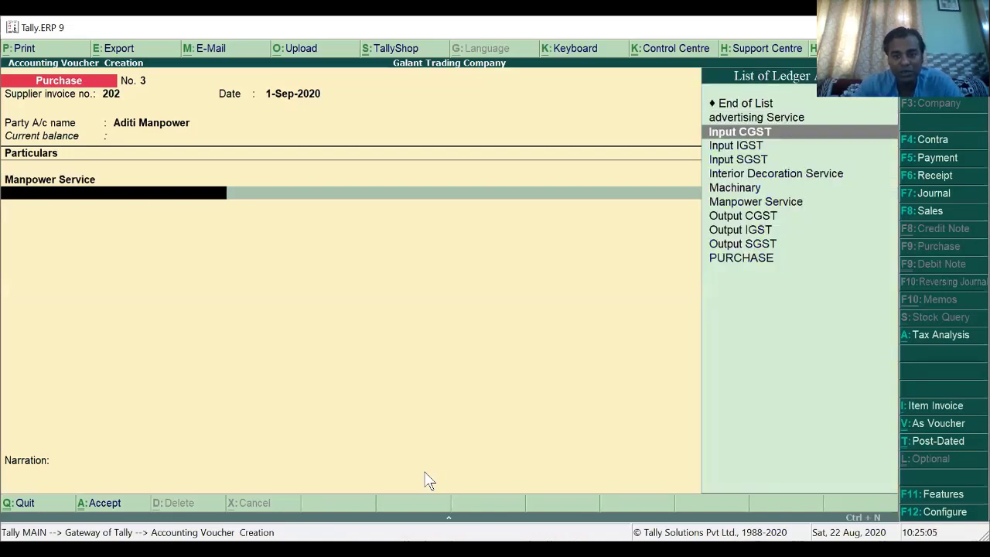
{"action": "key", "text": "Return"}
{"action": "key", "text": "BackSpace"}
{"action": "key", "text": "Up"}
{"action": "key", "text": "Up"}
{"action": "key", "text": "Return"}
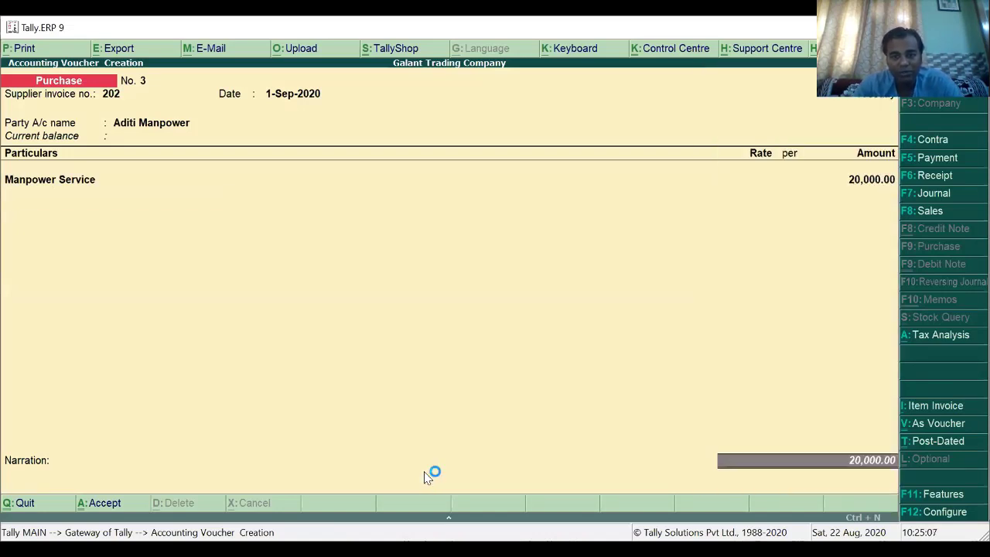
Accept the bill-wise details for Aditi Manpower as New Ref 202 for 20,000.00 Cr.
{"action": "key", "text": "Return"}
{"action": "key", "text": "Return"}
{"action": "key", "text": "Return"}
{"action": "key", "text": "Return"}
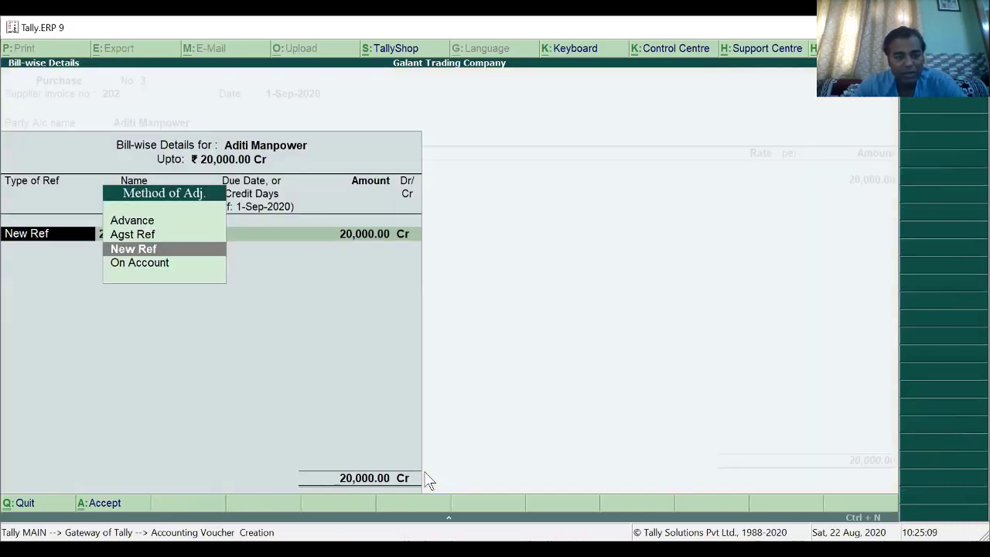
{"action": "key", "text": "Return"}
{"action": "key", "text": "Return"}
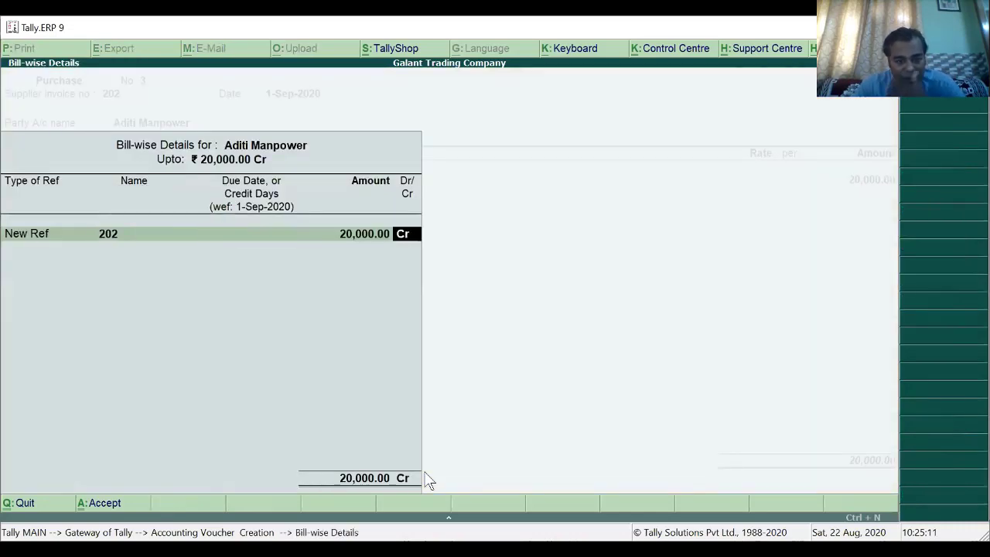
Enter the narration "Being manpower service purchase from URD" and save the voucher, accepting the modified tax details with conflicts.
{"action": "type", "text": "Bein"}
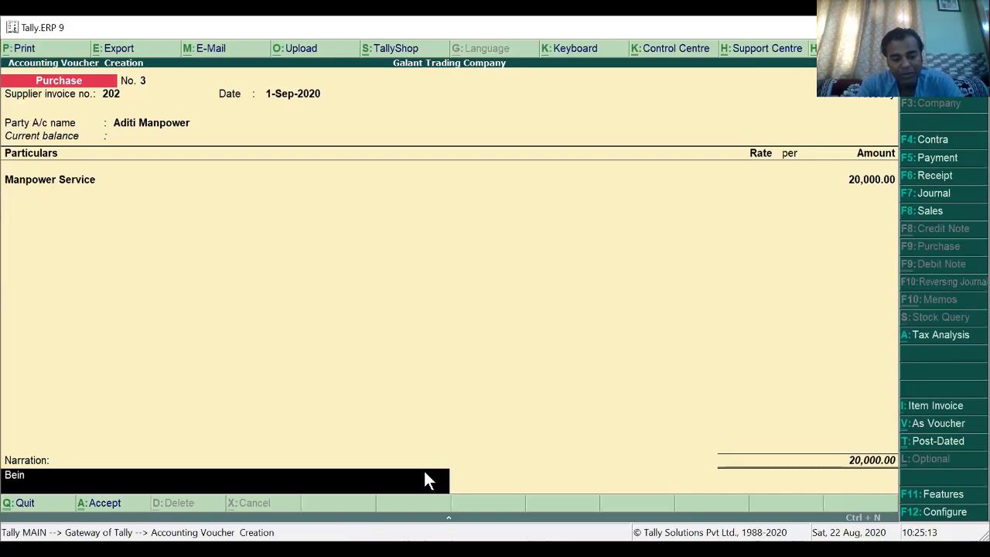
{"action": "type", "text": "g man"}
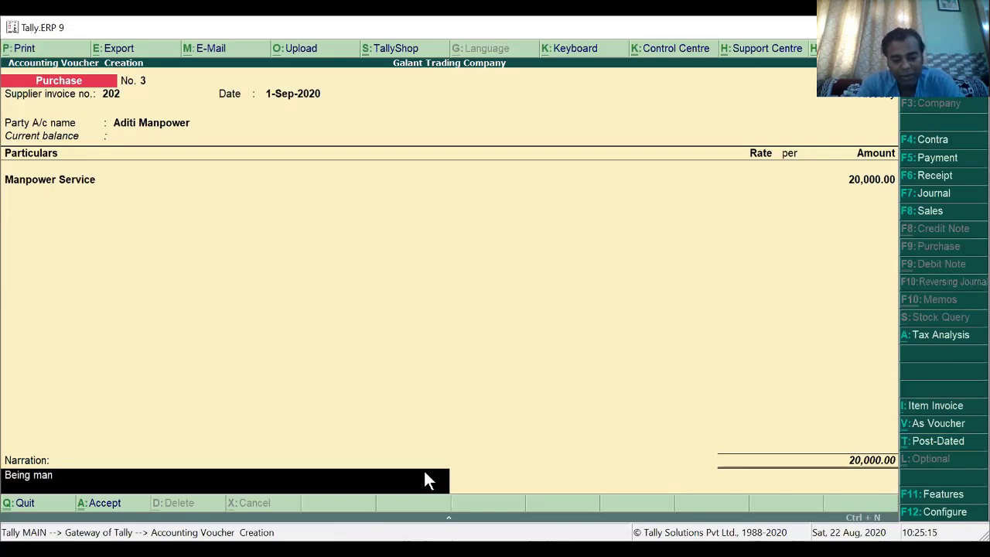
{"action": "type", "text": "power s"}
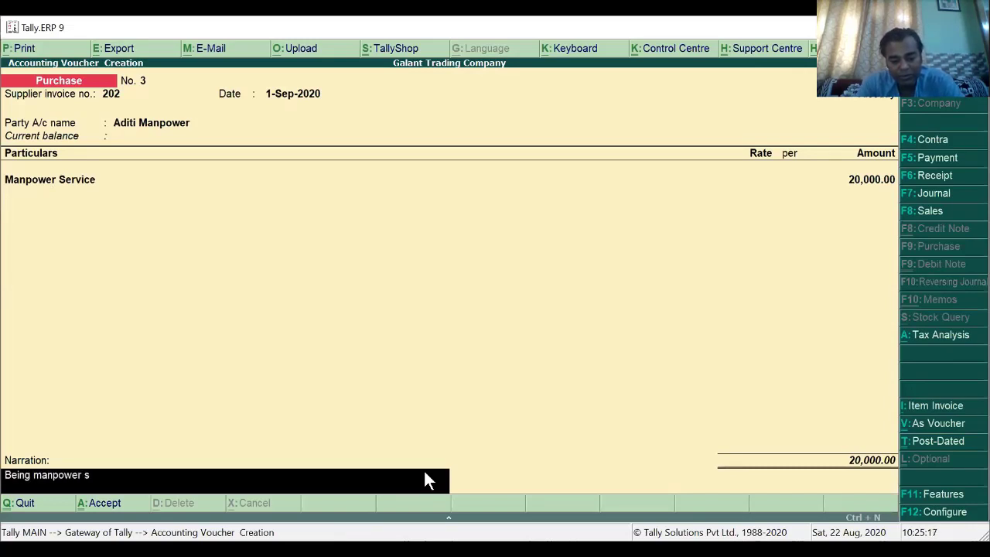
{"action": "type", "text": "ervice purchas"}
{"action": "type", "text": "e"}
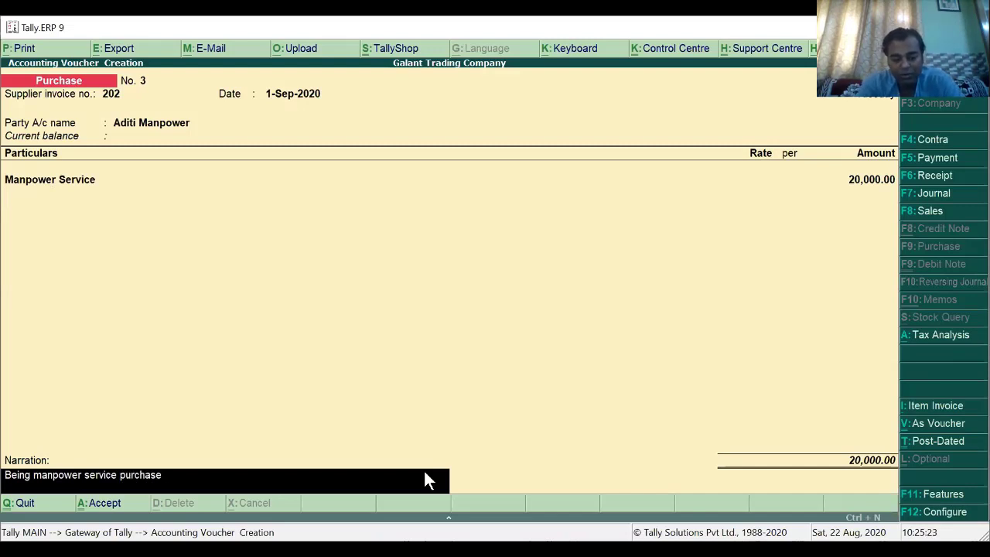
{"action": "type", "text": " from U"}
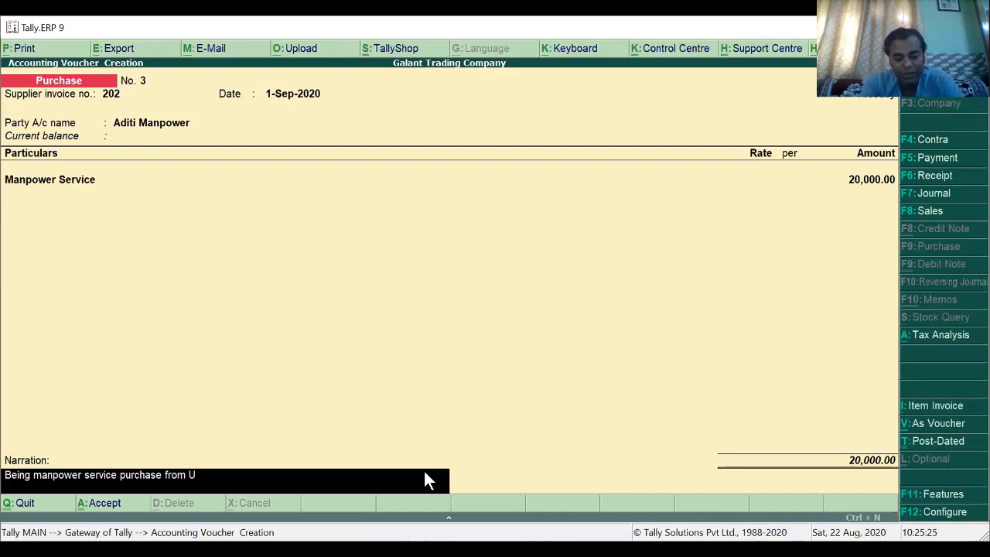
{"action": "type", "text": "RD"}
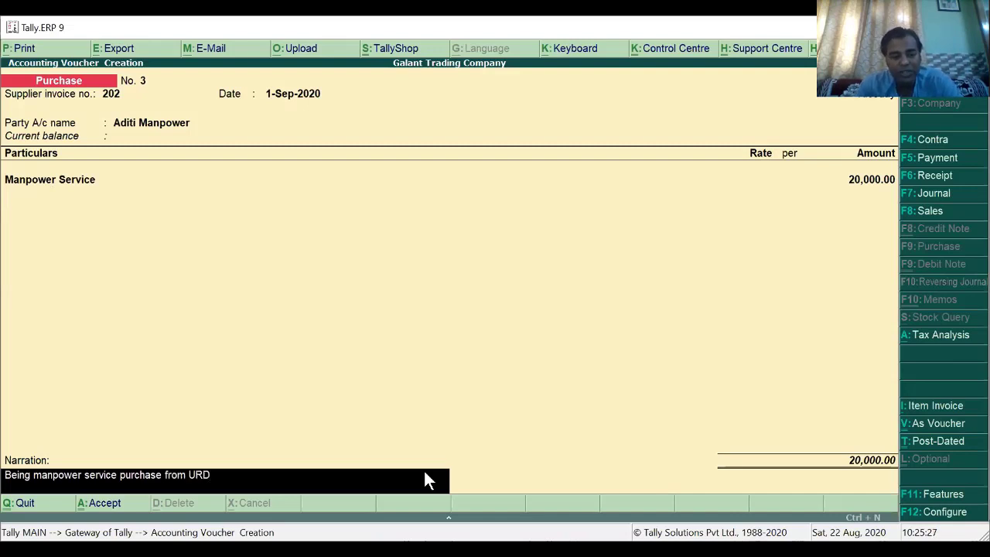
{"action": "key", "text": "Return"}
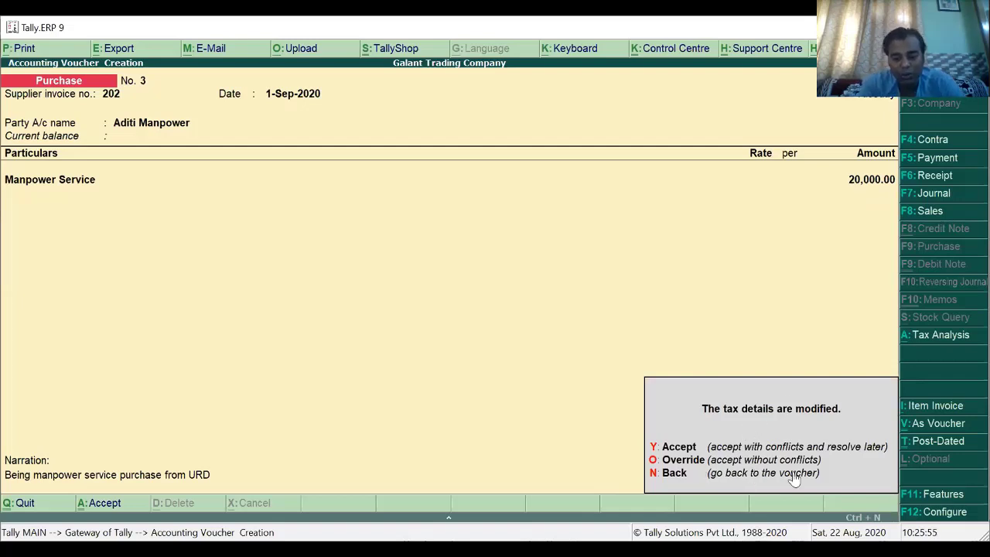
{"action": "key", "text": "y"}
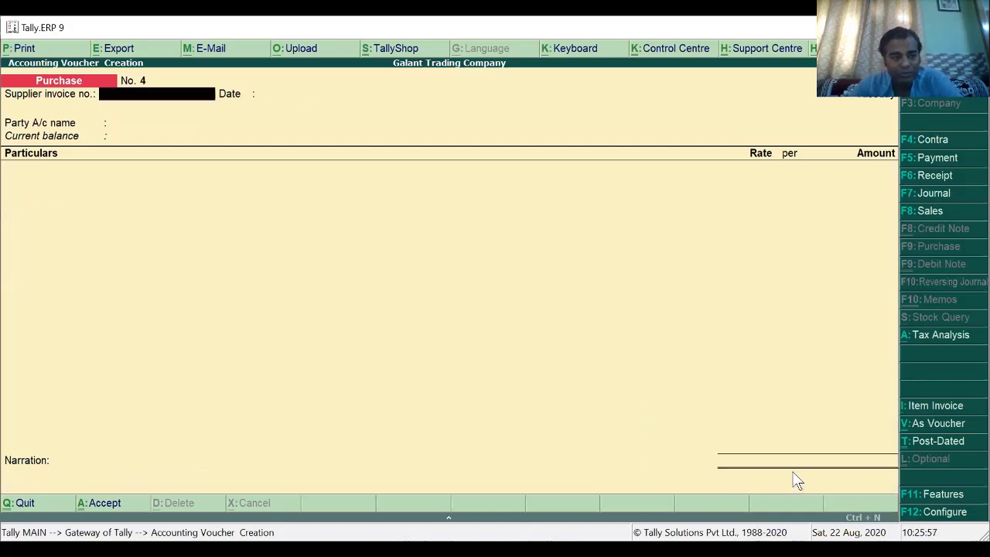
Stay in voucher entry, reopen the saved purchase voucher No. 3 and open its tax analysis.
{"action": "key", "text": "Escape"}
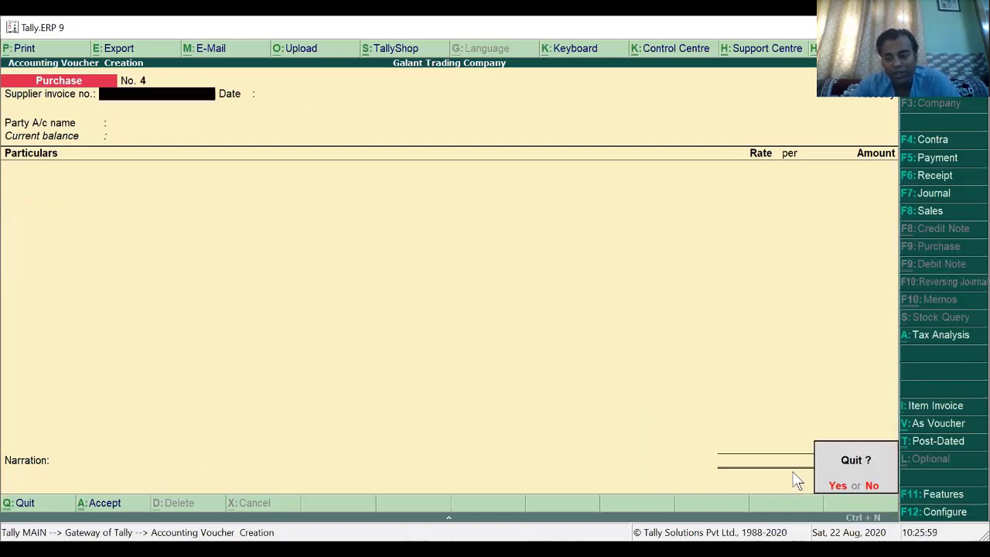
{"action": "key", "text": "Escape"}
{"action": "key", "text": "Escape"}
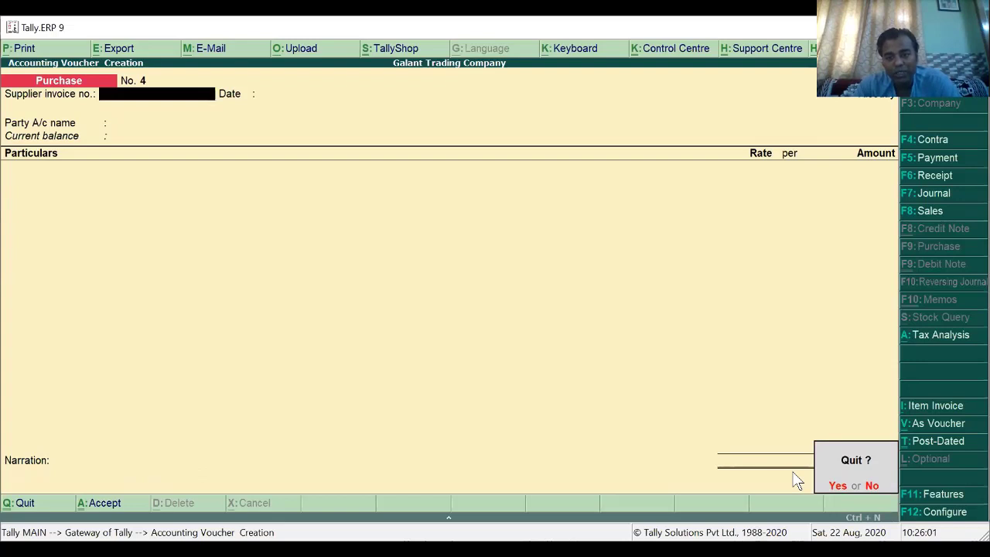
{"action": "key", "text": "Escape"}
{"action": "key", "text": "Page_Up"}
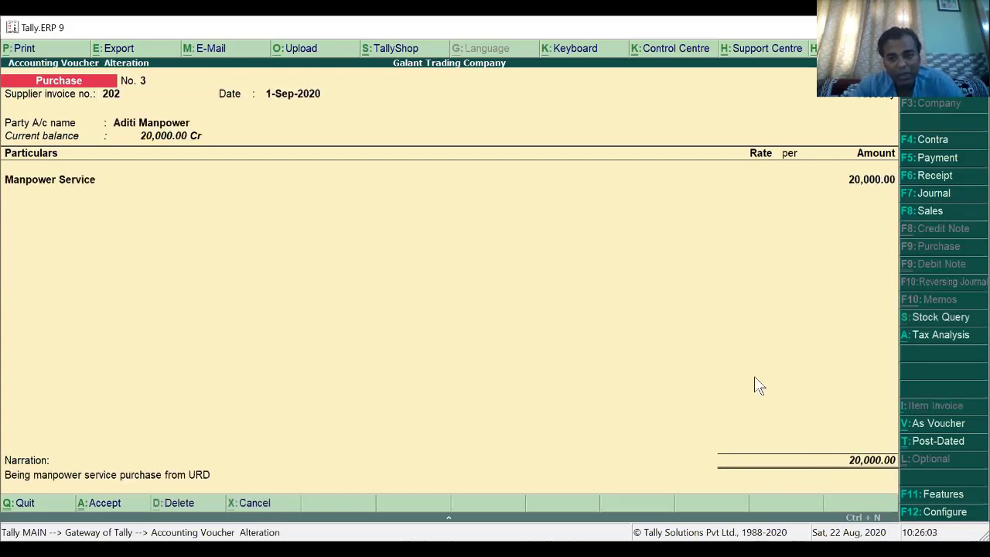
{"action": "key", "text": "alt+a"}
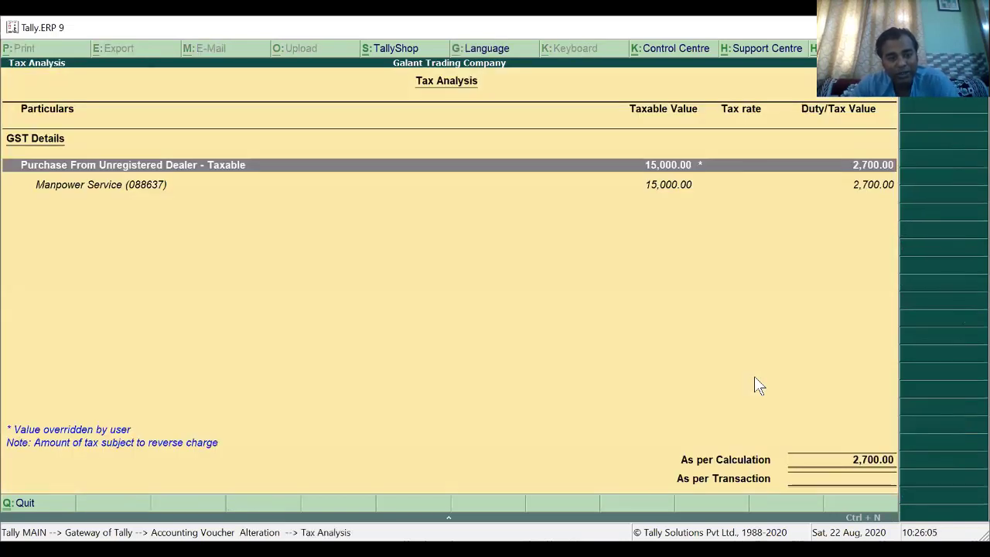
Expand the tax analysis in detail and examine the purchase value, taxable value, central tax and state tax for Manpower Service.
{"action": "key", "text": "alt+F1"}
{"action": "key", "text": "Down"}
{"action": "key", "text": "Down"}
{"action": "key", "text": "Down"}
{"action": "key", "text": "Down"}
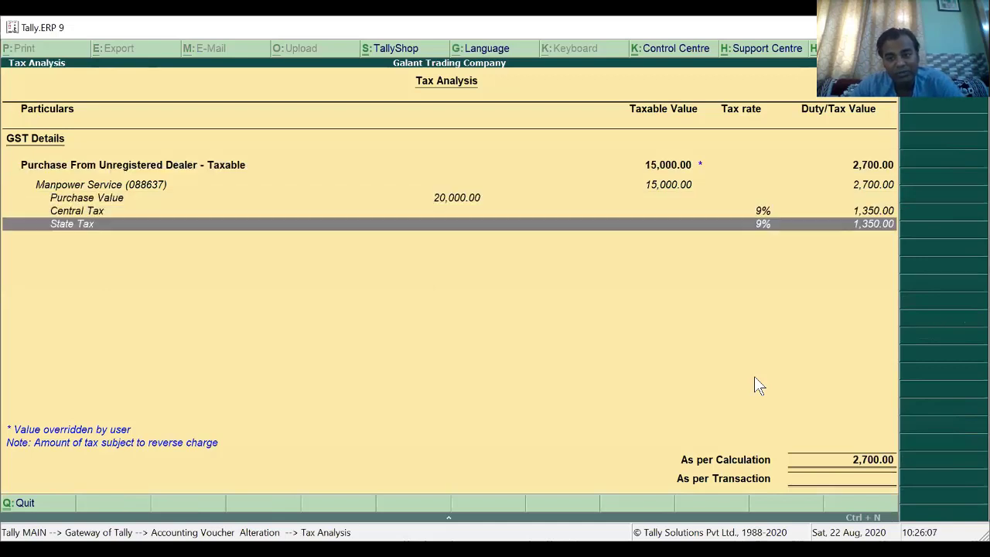
{"action": "key", "text": "Up"}
{"action": "key", "text": "Up"}
{"action": "key", "text": "Up"}
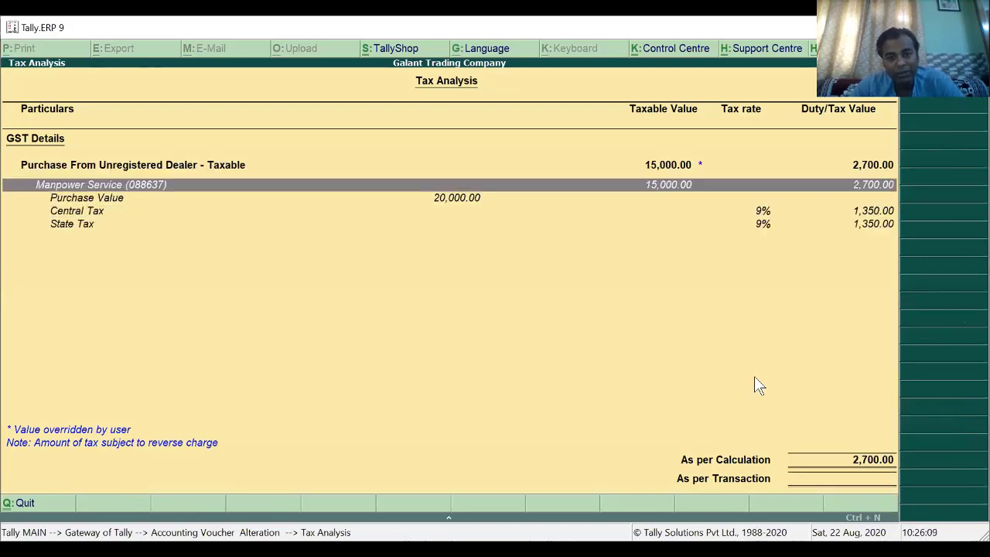
{"action": "key", "text": "Down"}
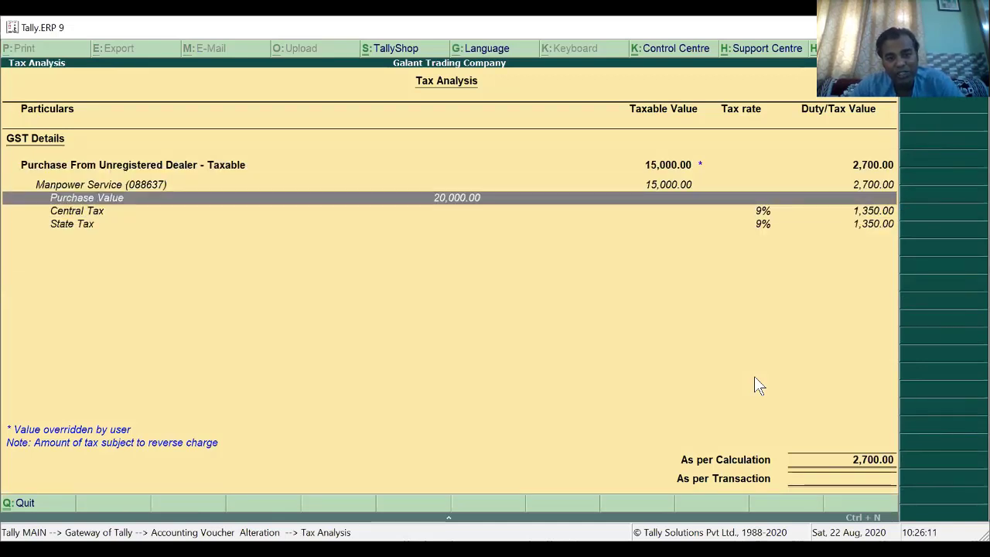
Check the Central Tax and State Tax lines of the tax analysis and return to the Gateway of Tally.
{"action": "key", "text": "Up"}
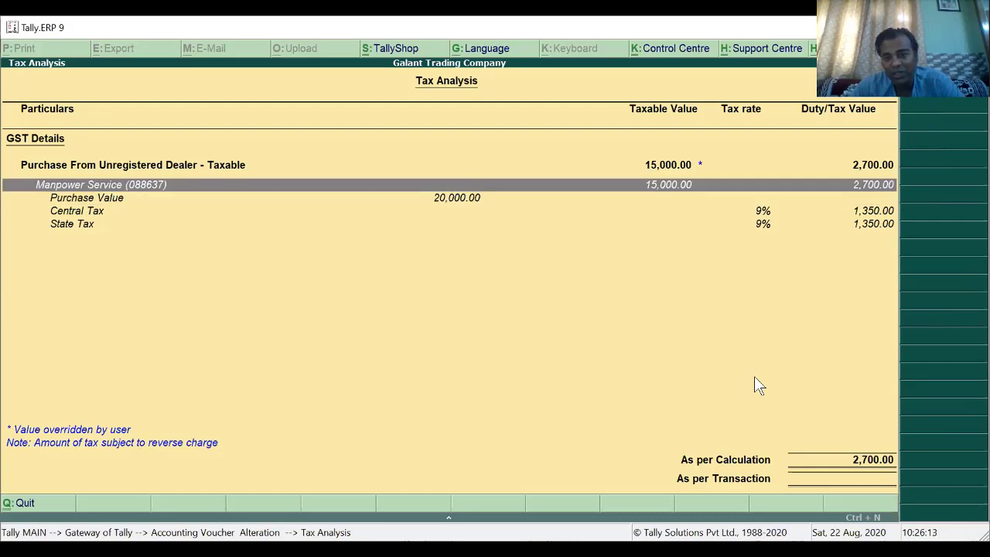
{"action": "key", "text": "Down"}
{"action": "key", "text": "Down"}
{"action": "key", "text": "Down"}
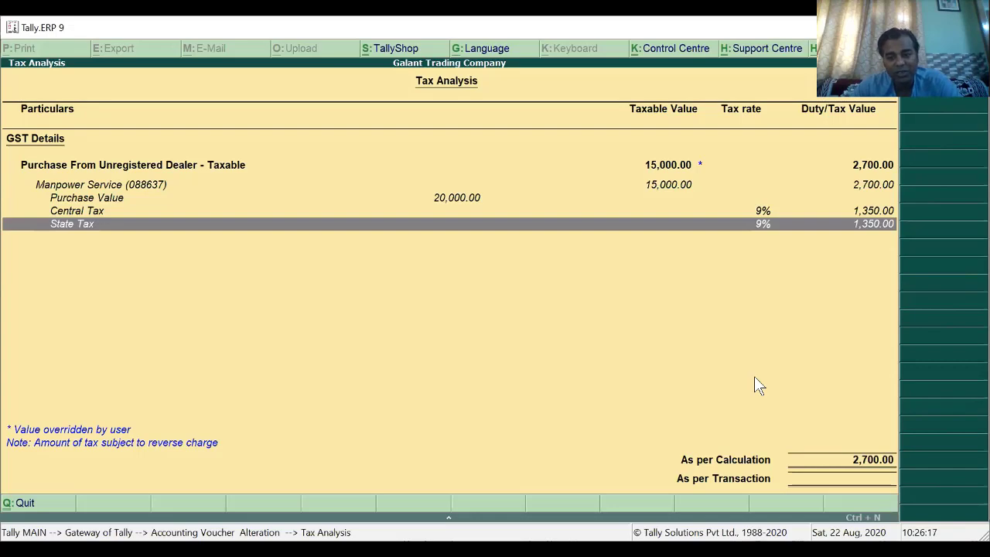
{"action": "key", "text": "Escape"}
{"action": "key", "text": "Escape"}
{"action": "key", "text": "y"}
{"action": "key", "text": "Escape"}
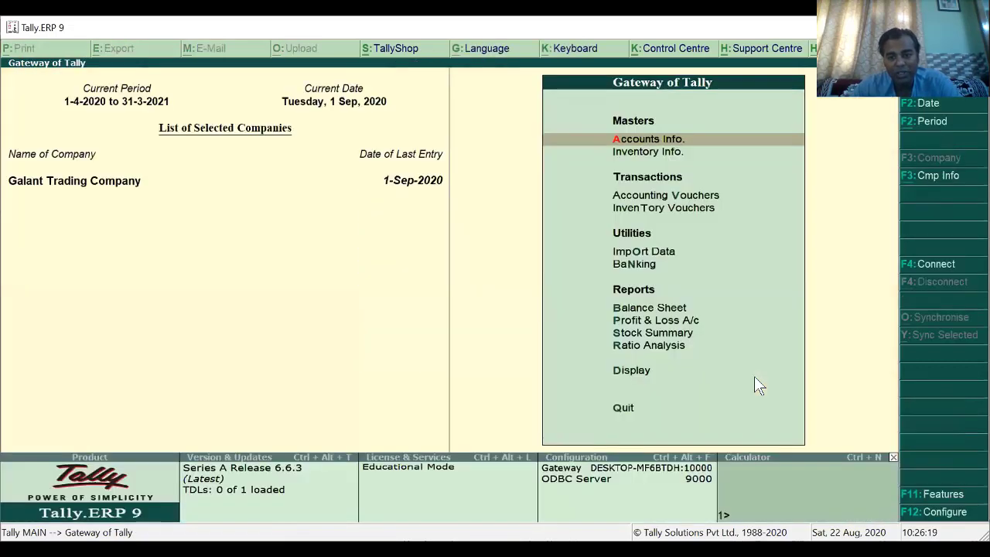
{"action": "key", "text": "Down"}
{"action": "key", "text": "Down"}
{"action": "key", "text": "Down"}
{"action": "key", "text": "Down"}
{"action": "key", "text": "Down"}
{"action": "key", "text": "Down"}
{"action": "key", "text": "Down"}
{"action": "key", "text": "Down"}
{"action": "key", "text": "Down"}
{"action": "key", "text": "Down"}
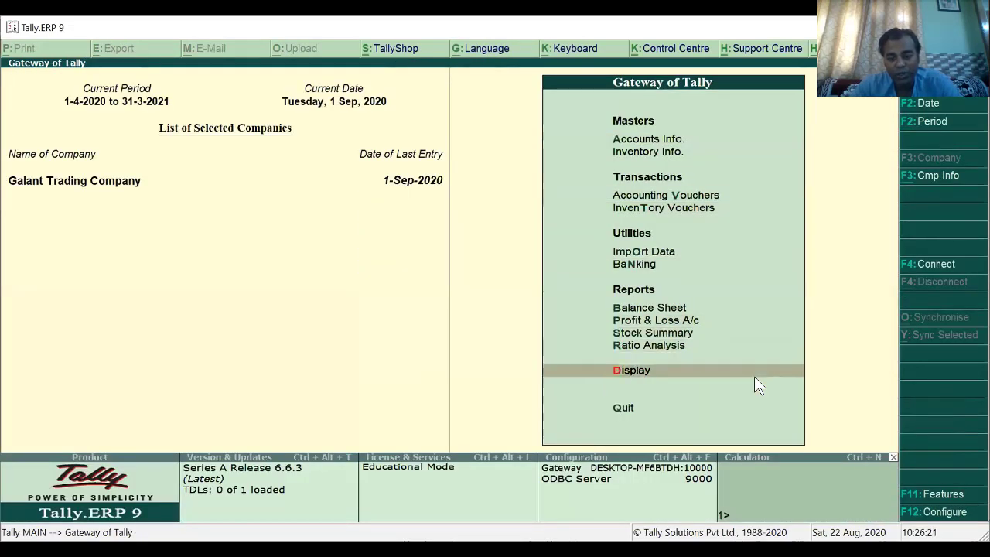
{"action": "key", "text": "Return"}
{"action": "key", "text": "alt+F1"}
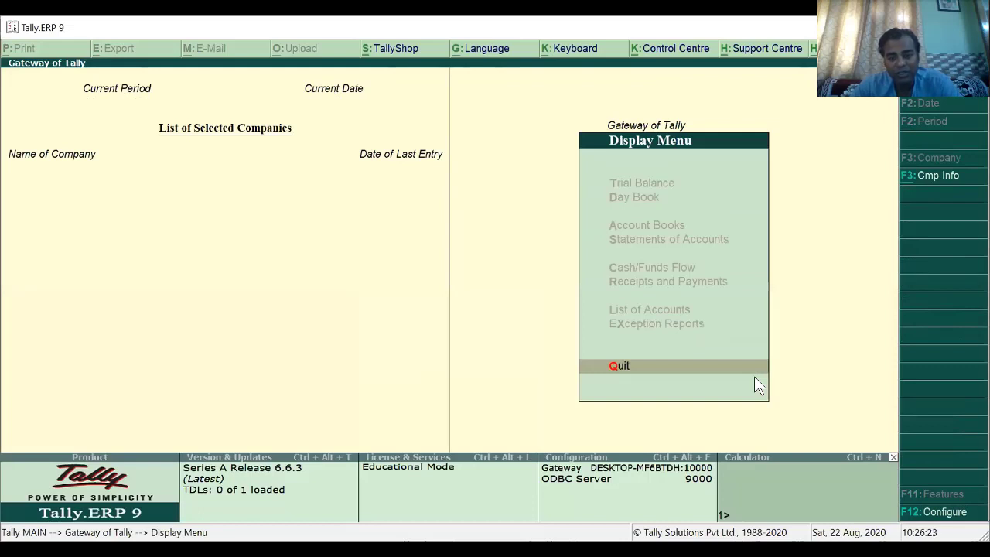
Load Galant Trading Company again from the list of companies.
{"action": "key", "text": "Escape"}
{"action": "key", "text": "Return"}
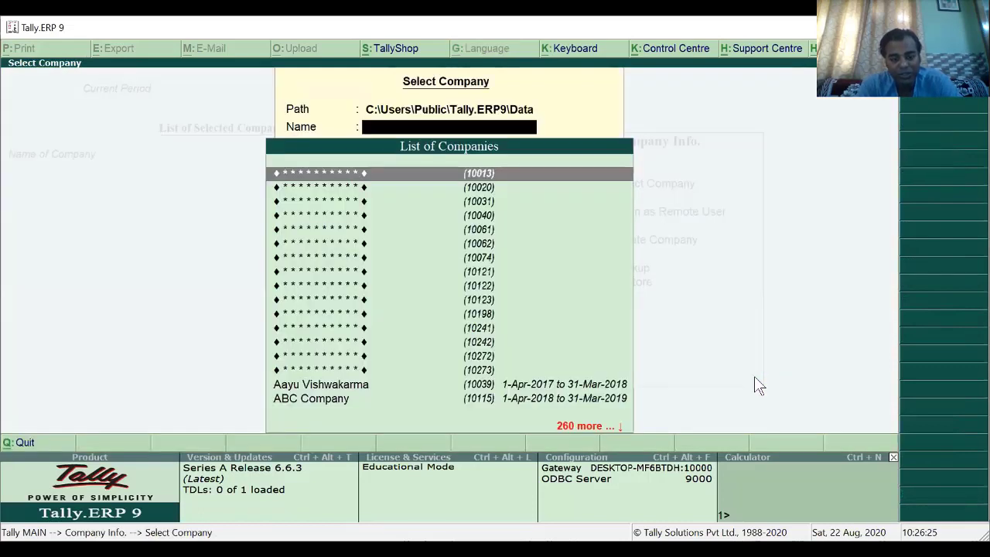
{"action": "type", "text": "Gal"}
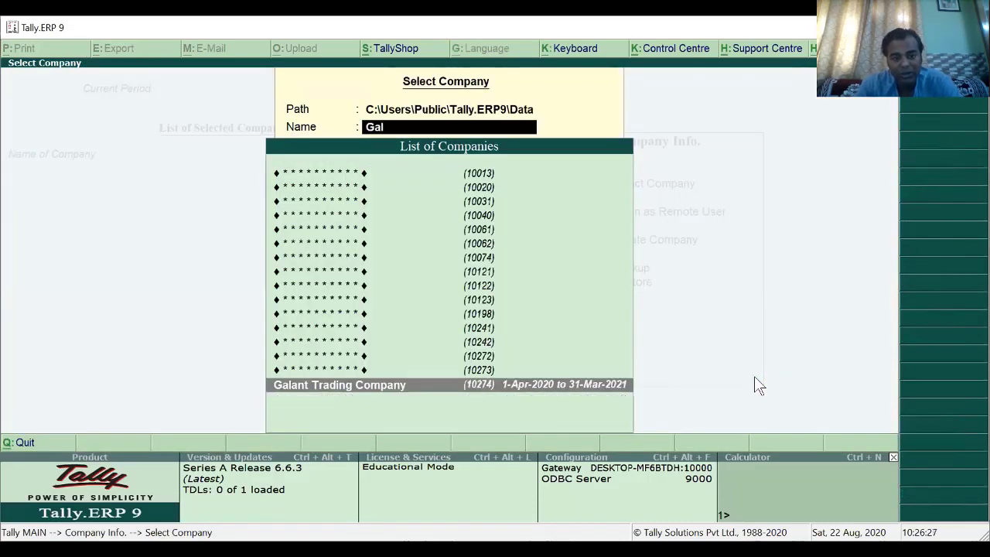
{"action": "key", "text": "Return"}
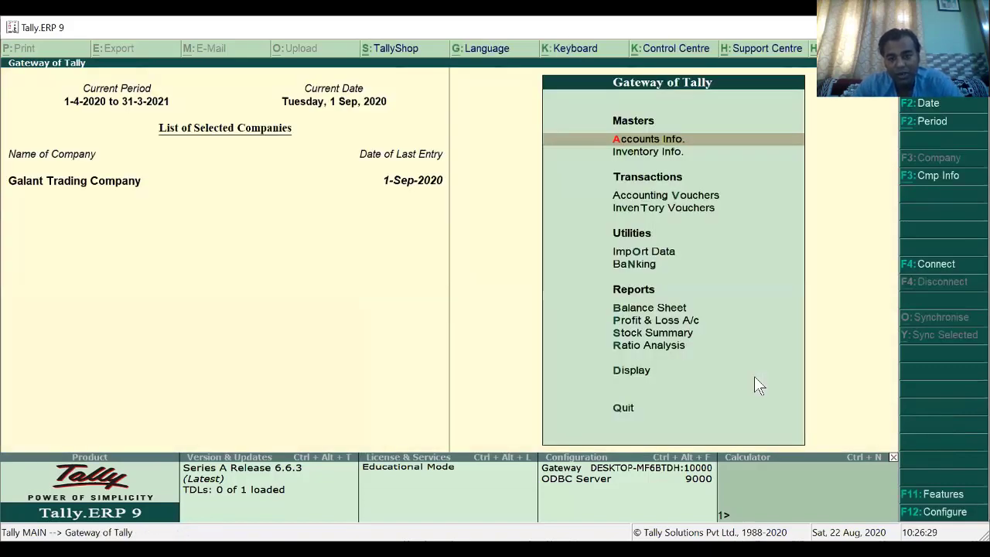
Open the GSTR-2 report from the statutory GST reports and change its period to start on 1-Apr-2020.
{"action": "key", "text": "d"}
{"action": "key", "text": "o"}
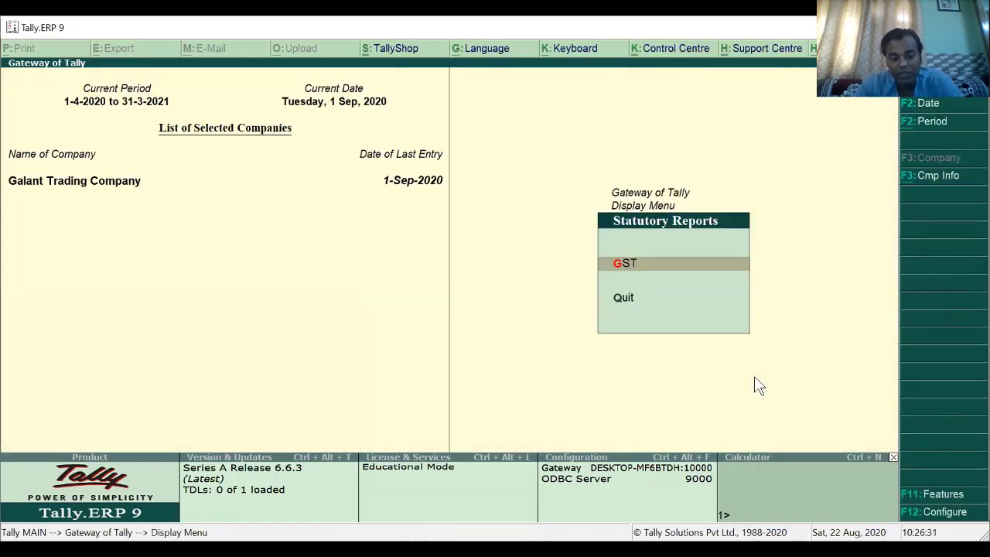
{"action": "key", "text": "g"}
{"action": "key", "text": "Down"}
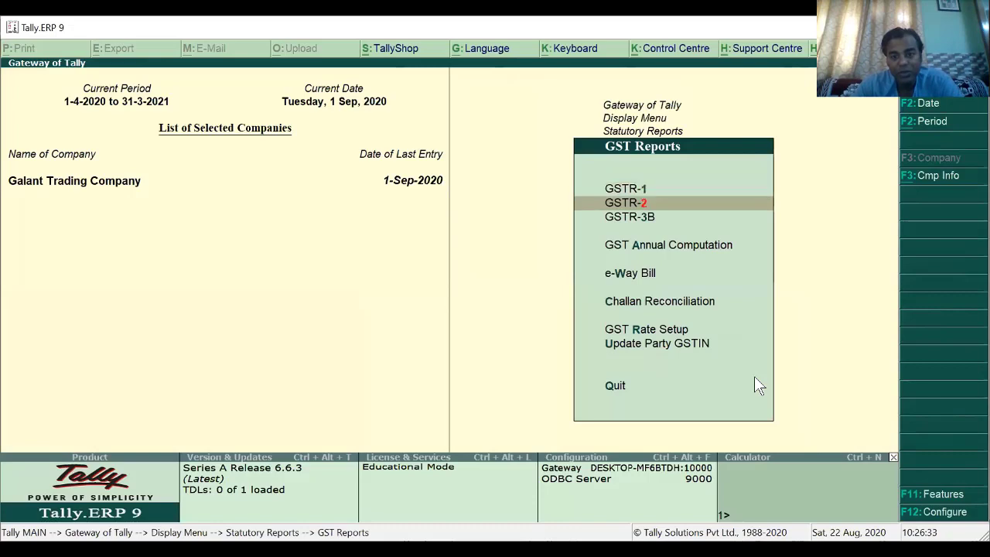
{"action": "key", "text": "Return"}
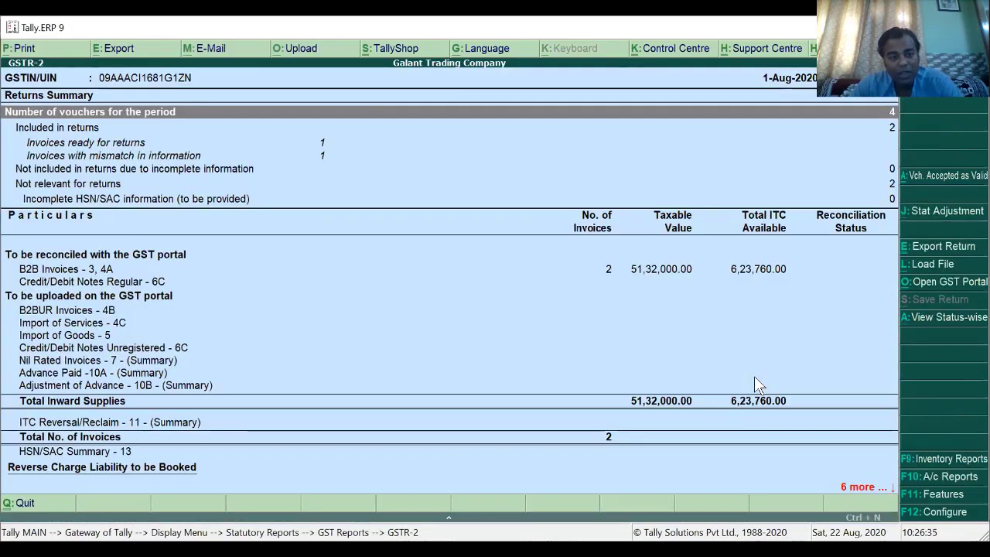
{"action": "key", "text": "F2"}
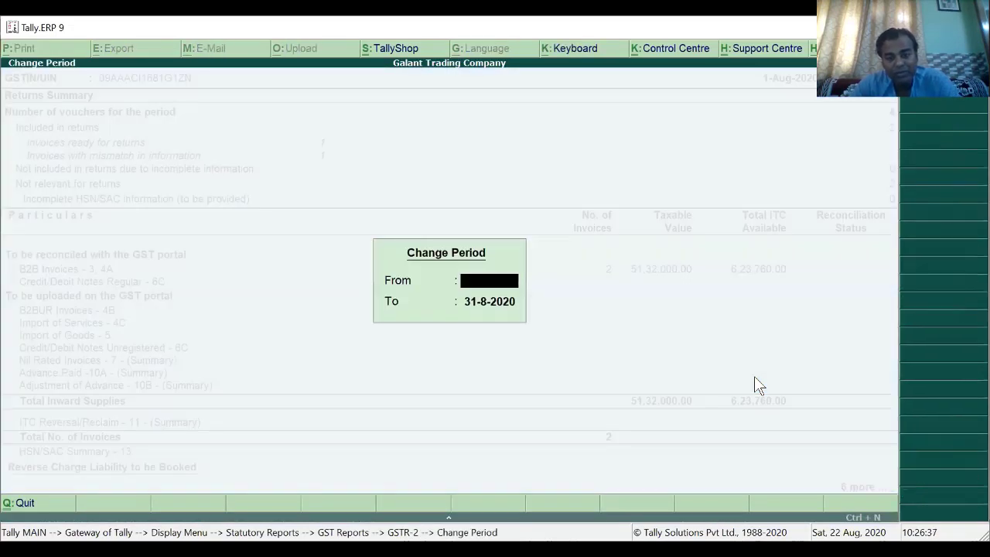
{"action": "key", "text": "Return"}
{"action": "key", "text": "Return"}
Examine the GSTR-2 returns summary down to URD Purchases under Reverse Charge Liability to be Booked.
{"action": "key", "text": "Down"}
{"action": "key", "text": "Down"}
{"action": "key", "text": "Down"}
{"action": "key", "text": "Down"}
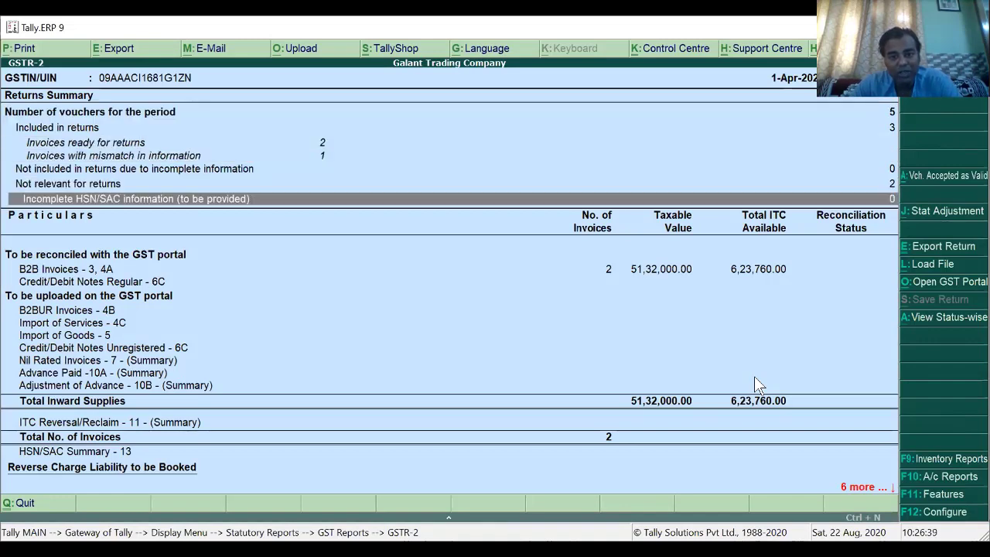
{"action": "key", "text": "Down"}
{"action": "key", "text": "Down"}
{"action": "key", "text": "Down"}
{"action": "key", "text": "Down"}
{"action": "key", "text": "Down"}
{"action": "key", "text": "Down"}
{"action": "key", "text": "Down"}
{"action": "key", "text": "Down"}
{"action": "key", "text": "Down"}
{"action": "key", "text": "Down"}
{"action": "key", "text": "Down"}
{"action": "key", "text": "Down"}
{"action": "key", "text": "Down"}
{"action": "key", "text": "Down"}
{"action": "key", "text": "Down"}
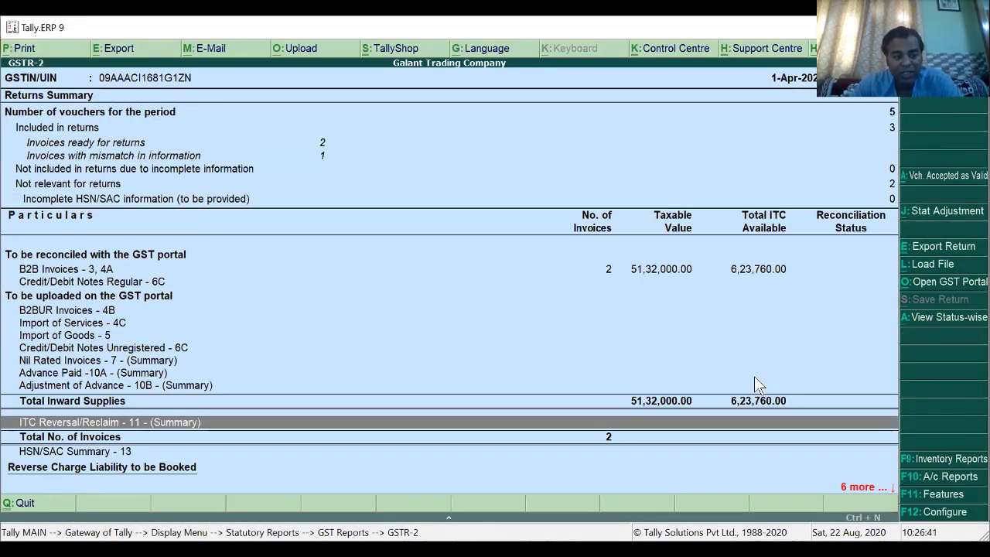
{"action": "key", "text": "Up"}
{"action": "key", "text": "Up"}
{"action": "key", "text": "Up"}
{"action": "key", "text": "Up"}
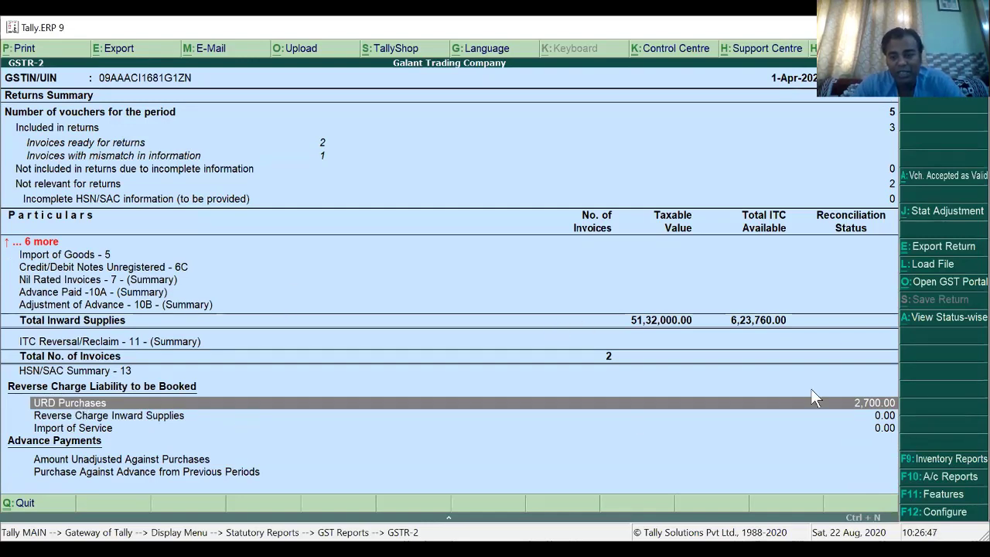
Compare the B2B Invoices and other inward supply lines in GSTR-2 with the reverse charge liability on URD Purchases.
{"action": "key", "text": "Up"}
{"action": "key", "text": "Up"}
{"action": "key", "text": "Up"}
{"action": "key", "text": "Up"}
{"action": "key", "text": "Up"}
{"action": "key", "text": "Up"}
{"action": "key", "text": "Up"}
{"action": "key", "text": "Up"}
{"action": "key", "text": "Up"}
{"action": "key", "text": "Up"}
{"action": "key", "text": "Up"}
{"action": "key", "text": "Up"}
{"action": "key", "text": "Up"}
{"action": "key", "text": "Up"}
{"action": "key", "text": "Up"}
{"action": "key", "text": "Up"}
{"action": "key", "text": "Up"}
{"action": "key", "text": "Up"}
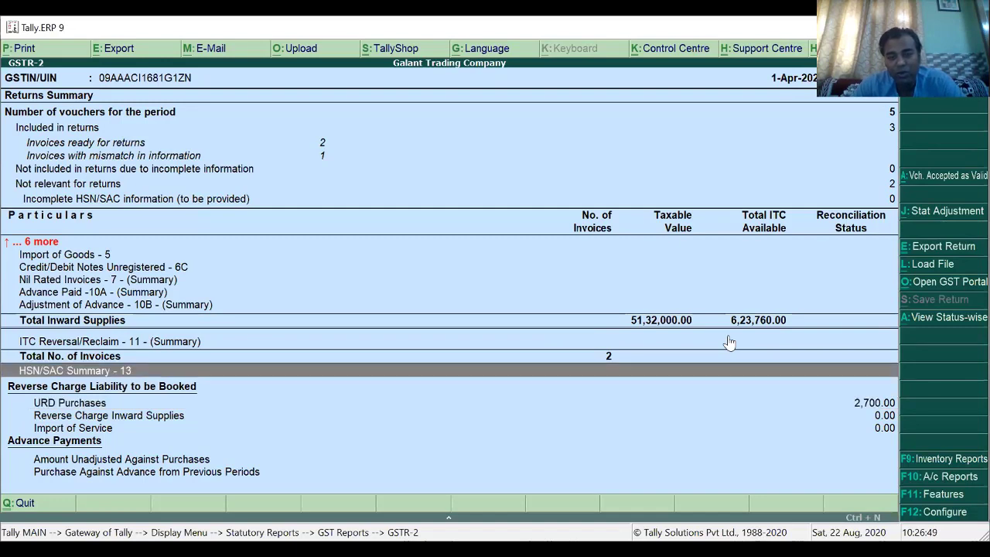
{"action": "key", "text": "Down"}
{"action": "key", "text": "Down"}
{"action": "key", "text": "Down"}
{"action": "key", "text": "Down"}
{"action": "key", "text": "Down"}
{"action": "key", "text": "Down"}
{"action": "key", "text": "Down"}
{"action": "key", "text": "Down"}
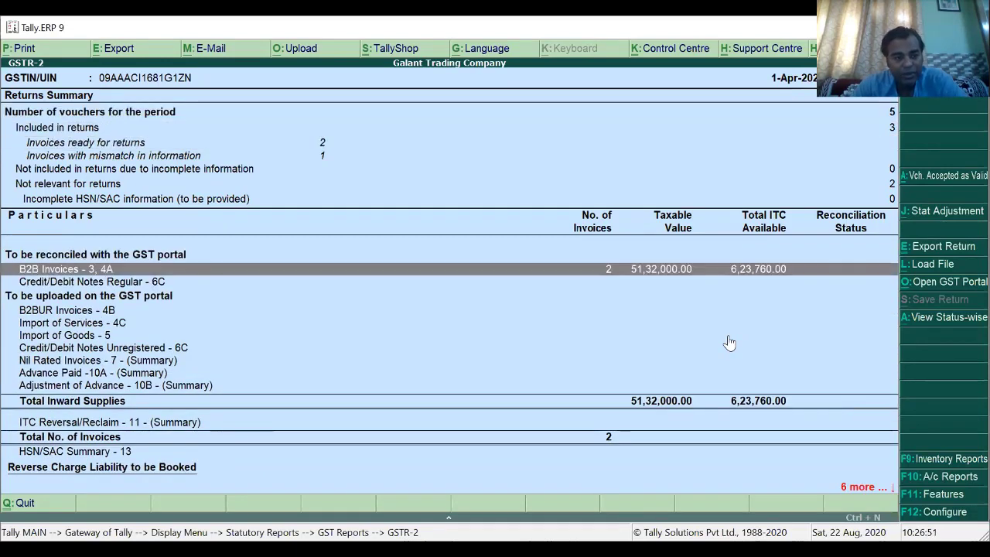
{"action": "key", "text": "Up"}
{"action": "key", "text": "Down"}
{"action": "key", "text": "Down"}
{"action": "key", "text": "Down"}
{"action": "key", "text": "Down"}
{"action": "key", "text": "Down"}
{"action": "key", "text": "Down"}
{"action": "key", "text": "Down"}
{"action": "key", "text": "Down"}
{"action": "key", "text": "Down"}
{"action": "key", "text": "Down"}
{"action": "key", "text": "Down"}
{"action": "key", "text": "Down"}
{"action": "key", "text": "Down"}
{"action": "key", "text": "Down"}
{"action": "key", "text": "Down"}
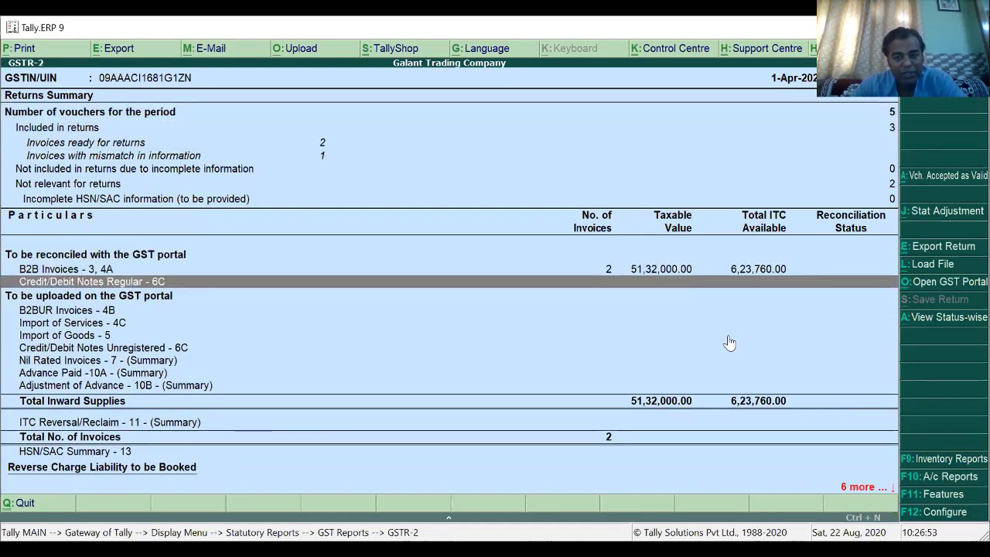
{"action": "key", "text": "Up"}
{"action": "key", "text": "Up"}
{"action": "key", "text": "Up"}
{"action": "key", "text": "Up"}
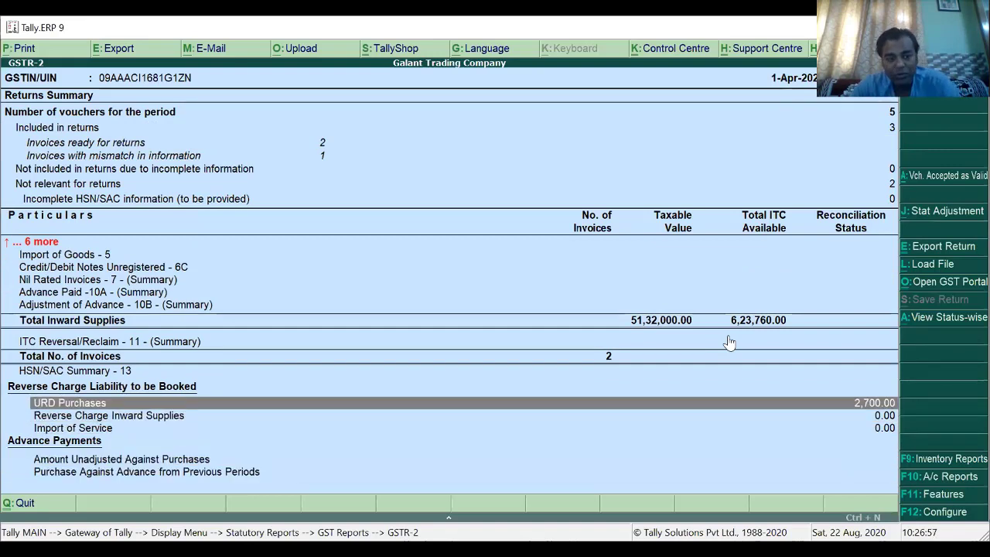
Open the GSTR-1 report, check its B2B taxable sales and reverse charge supplies lines, and return to the Gateway of Tally.
{"action": "key", "text": "Escape"}
{"action": "key", "text": "Up"}
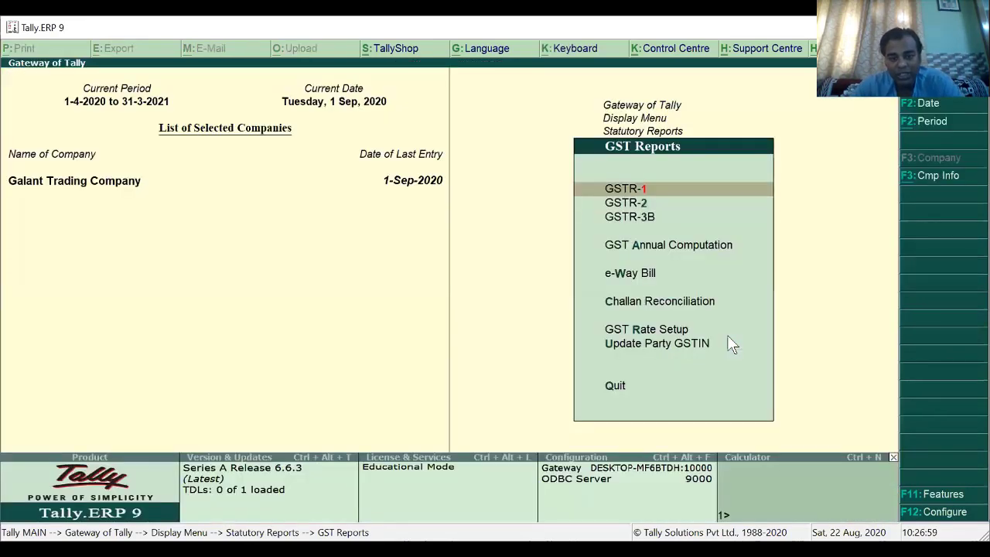
{"action": "key", "text": "Return"}
{"action": "key", "text": "Down"}
{"action": "key", "text": "Down"}
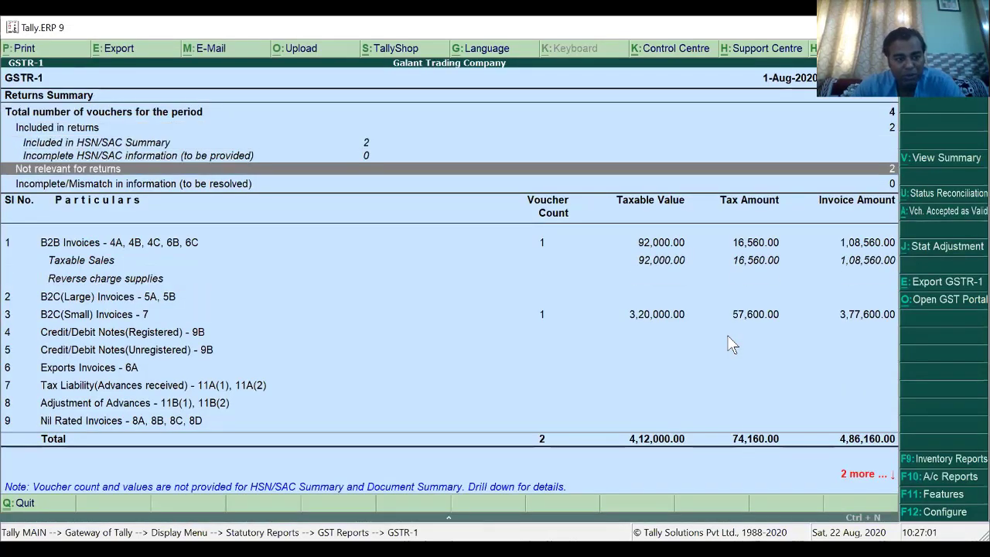
{"action": "key", "text": "Down"}
{"action": "key", "text": "Down"}
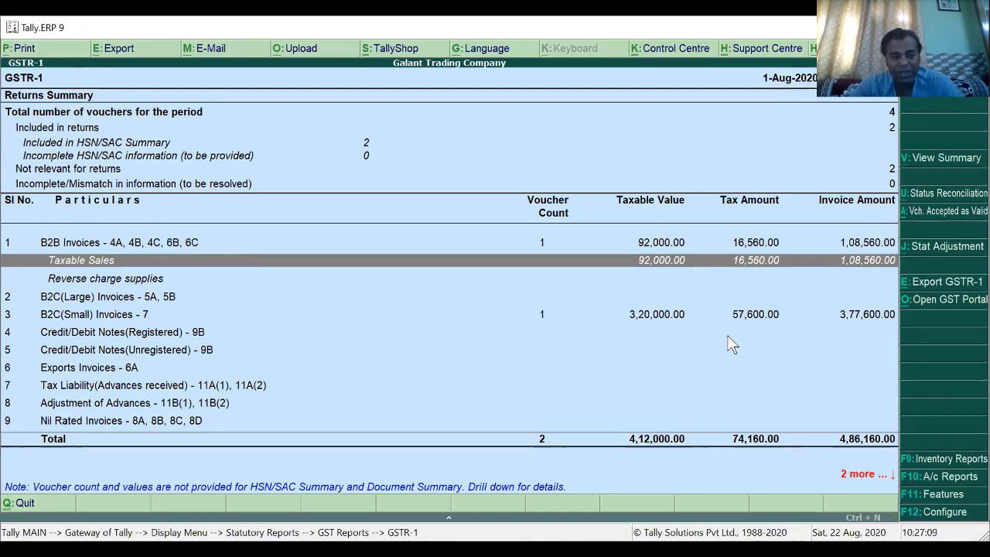
{"action": "key", "text": "Escape"}
{"action": "key", "text": "Escape"}
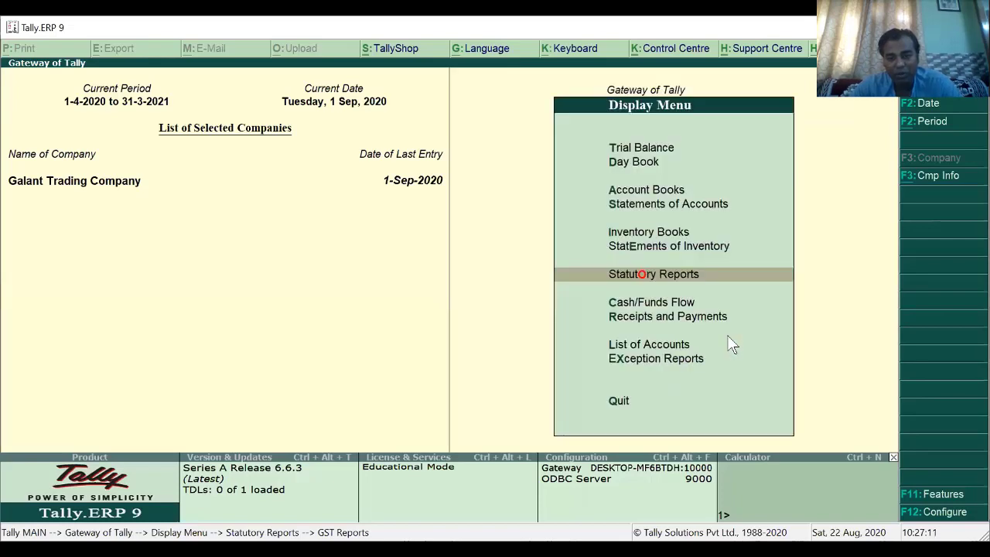
{"action": "key", "text": "Escape"}
{"action": "key", "text": "Escape"}
{"action": "key", "text": "n"}
Show the Balance Sheet in detail and review the input and output GST ledgers under Duties & Taxes.
{"action": "key", "text": "b"}
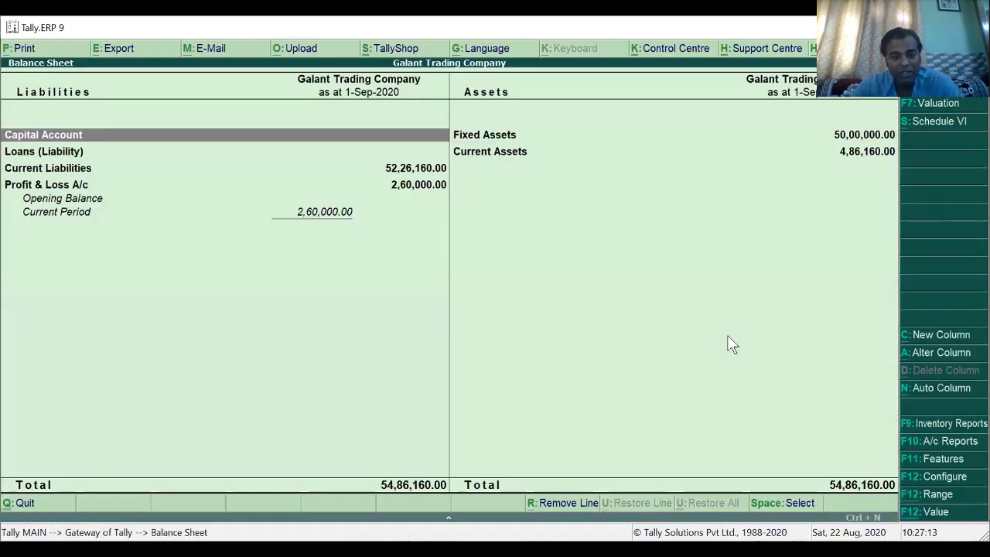
{"action": "key", "text": "Down"}
{"action": "key", "text": "alt+F1"}
{"action": "key", "text": "Down"}
{"action": "key", "text": "Down"}
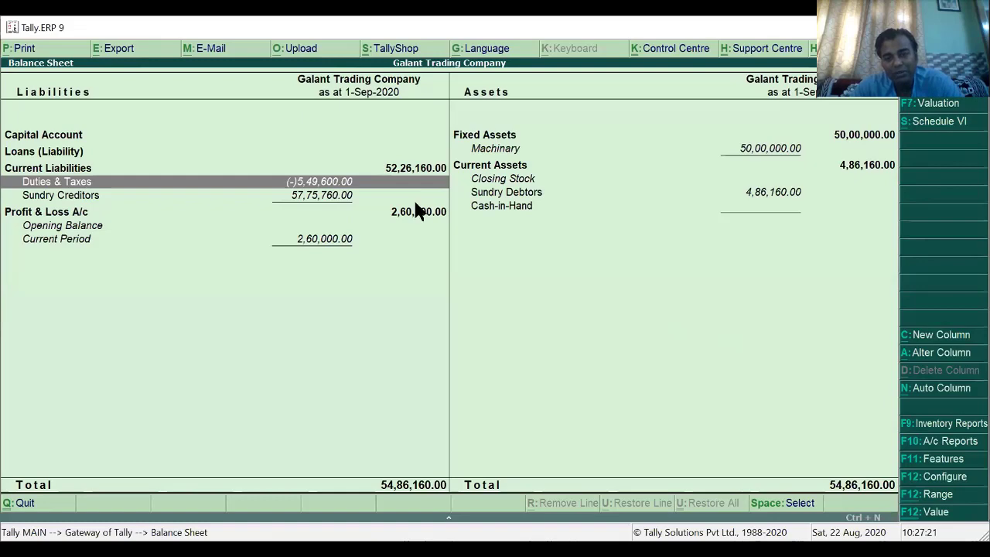
{"action": "key", "text": "Return"}
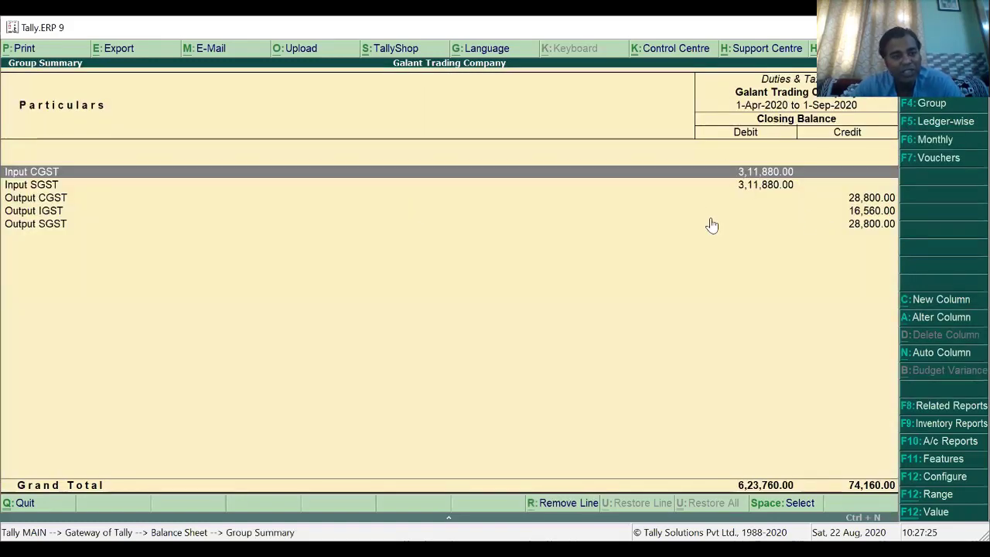
{"action": "key", "text": "Escape"}
{"action": "key", "text": "Escape"}
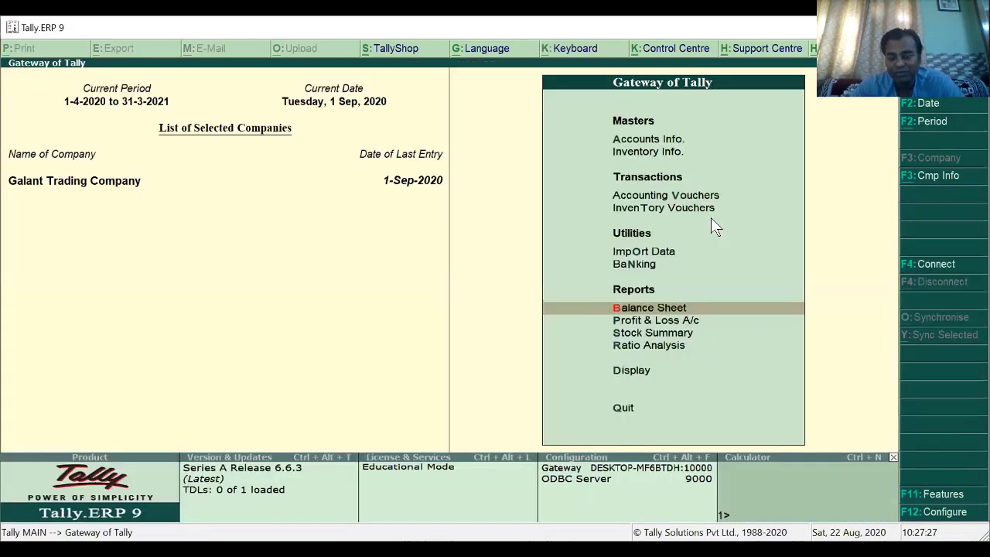
Reopen the GSTR-2 report from the statutory GST reports.
{"action": "key", "text": "Down"}
{"action": "key", "text": "Down"}
{"action": "key", "text": "Down"}
{"action": "key", "text": "Down"}
{"action": "key", "text": "Down"}
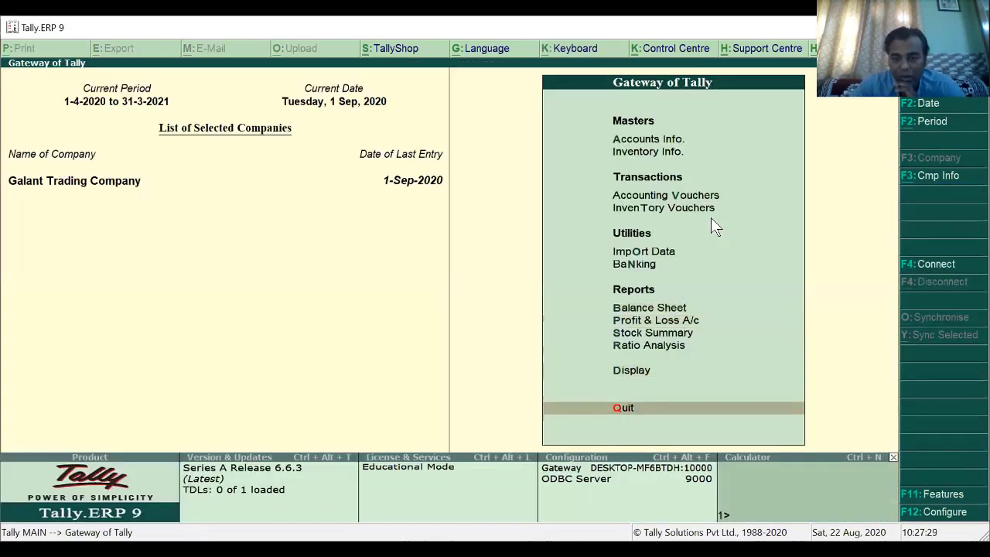
{"action": "key", "text": "Up"}
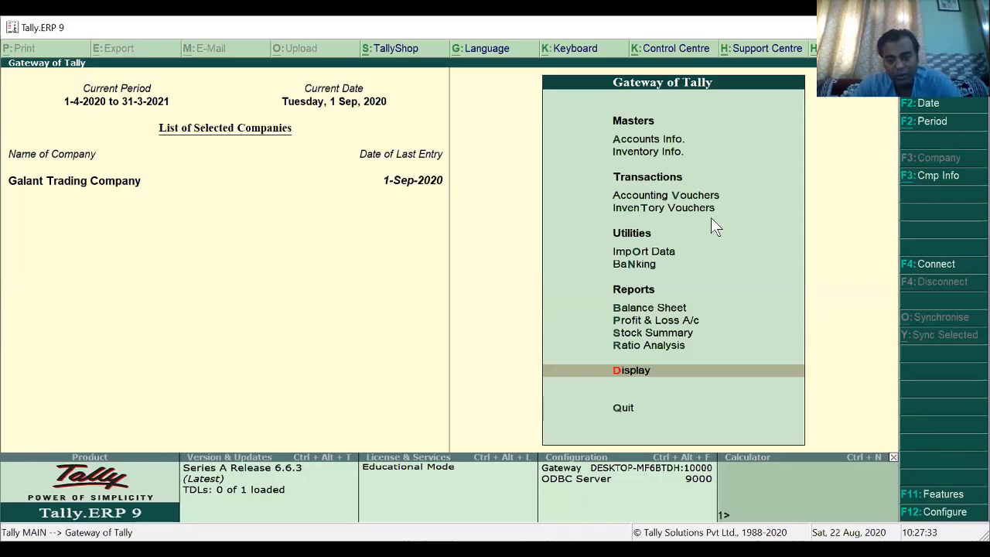
{"action": "key", "text": "Return"}
{"action": "key", "text": "Down"}
{"action": "key", "text": "Down"}
{"action": "key", "text": "Down"}
{"action": "key", "text": "Down"}
{"action": "key", "text": "Down"}
{"action": "key", "text": "Return"}
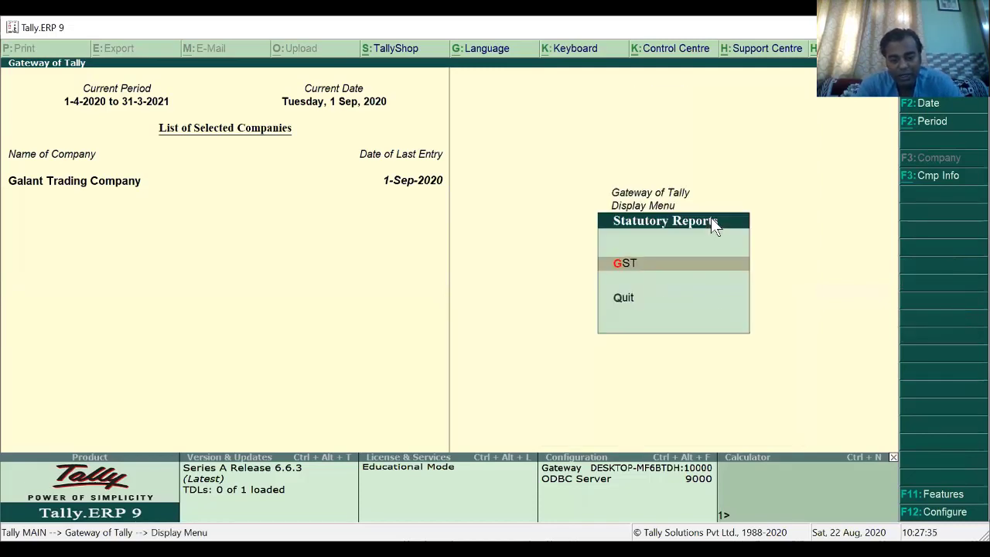
{"action": "key", "text": "Return"}
{"action": "key", "text": "Down"}
{"action": "key", "text": "Return"}
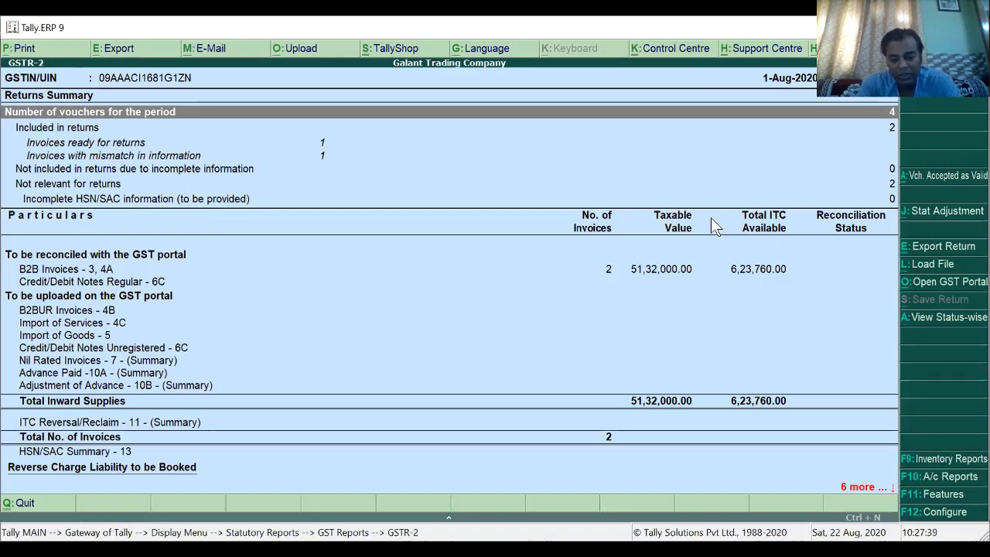
View the statistics behind the number of vouchers for the period and return to the GSTR-2 summary.
{"action": "key", "text": "Return"}
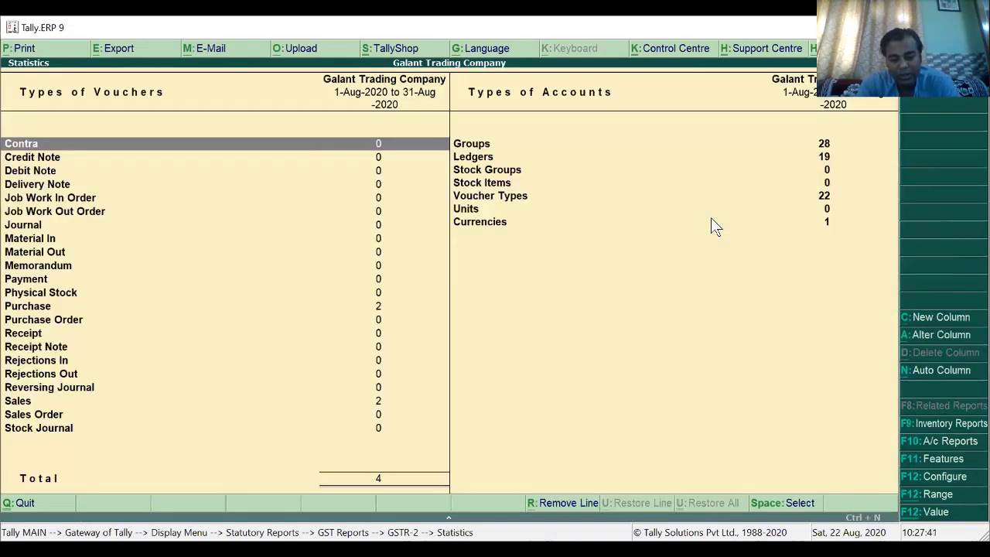
{"action": "key", "text": "Return"}
{"action": "key", "text": "Escape"}
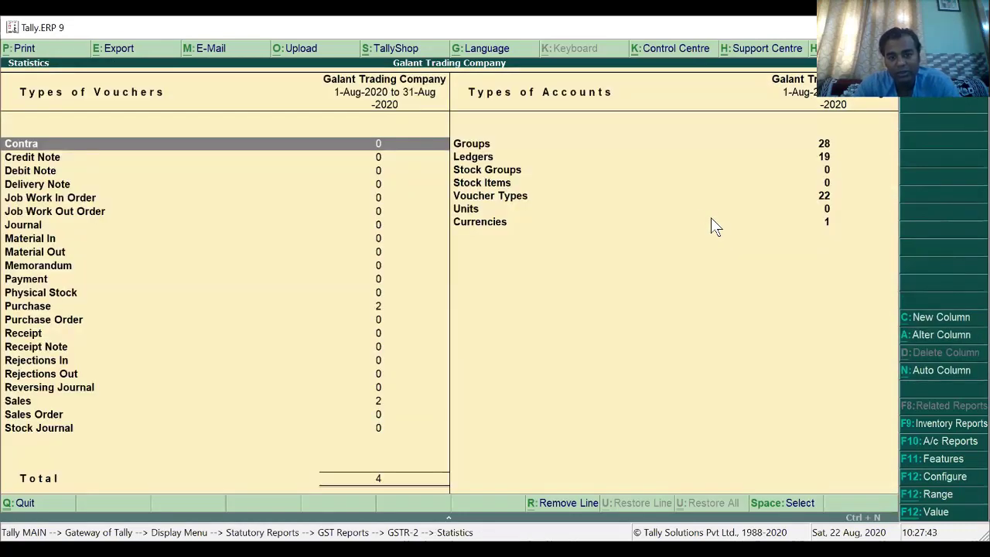
{"action": "key", "text": "Escape"}
Change the GSTR-2 report period to run from 1-8-2020 to 1-9-2020.
{"action": "key", "text": "F2"}
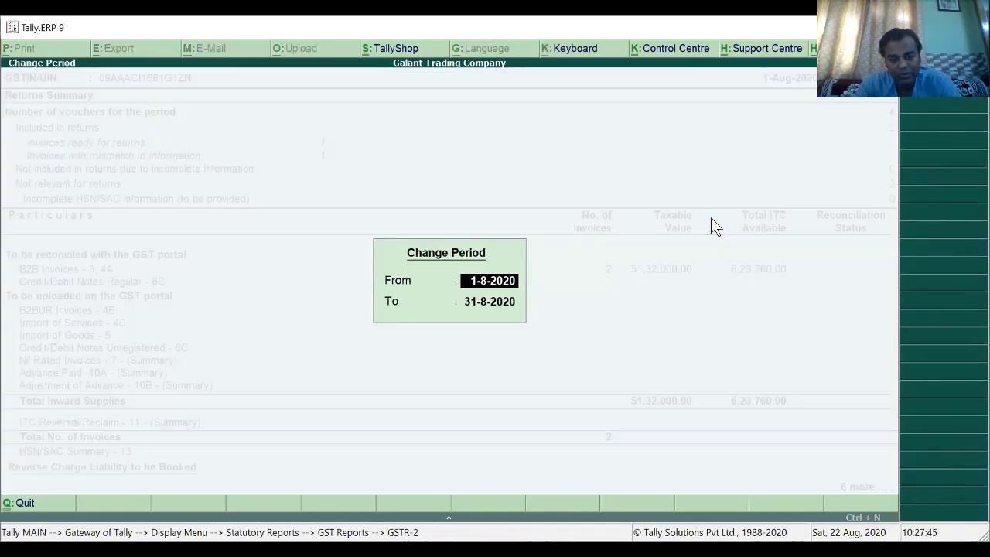
{"action": "key", "text": "Return"}
{"action": "type", "text": "1"}
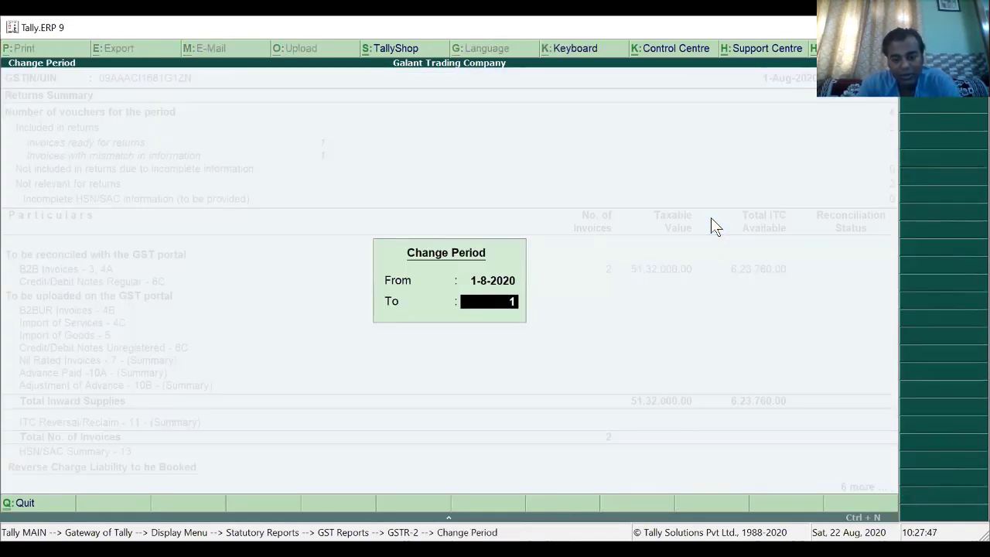
{"action": "type", "text": "9"}
{"action": "key", "text": "Return"}
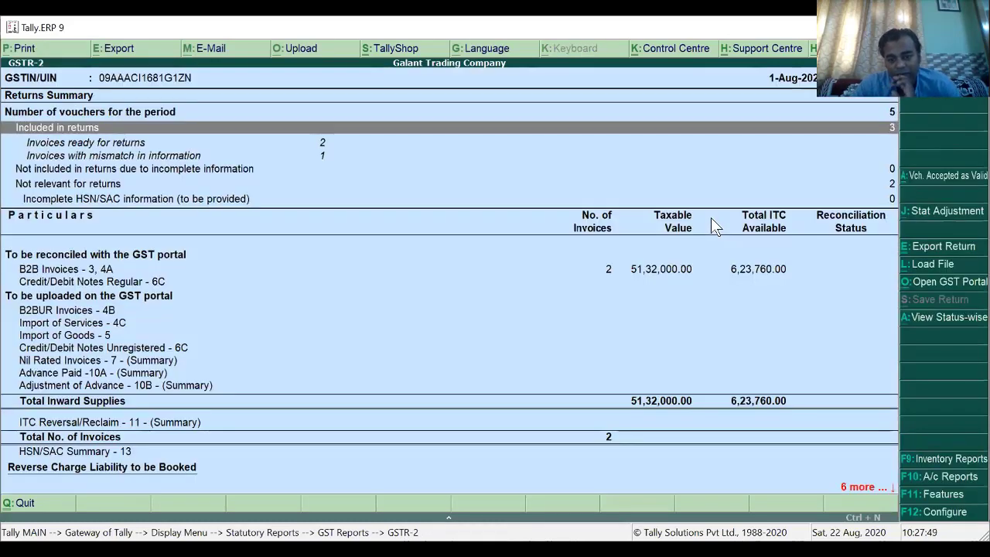
Examine the URD Purchases entry under Reverse Charge Liability to be Booked and open its tax liability details.
{"action": "key", "text": "Down"}
{"action": "key", "text": "Down"}
{"action": "key", "text": "Down"}
{"action": "key", "text": "Down"}
{"action": "key", "text": "Down"}
{"action": "key", "text": "Down"}
{"action": "key", "text": "Down"}
{"action": "key", "text": "Down"}
{"action": "key", "text": "Down"}
{"action": "key", "text": "Down"}
{"action": "key", "text": "Down"}
{"action": "key", "text": "Down"}
{"action": "key", "text": "Down"}
{"action": "key", "text": "Down"}
{"action": "key", "text": "Down"}
{"action": "key", "text": "Down"}
{"action": "key", "text": "Down"}
{"action": "key", "text": "Down"}
{"action": "key", "text": "Down"}
{"action": "key", "text": "Down"}
{"action": "key", "text": "Up"}
{"action": "key", "text": "Up"}
{"action": "key", "text": "Up"}
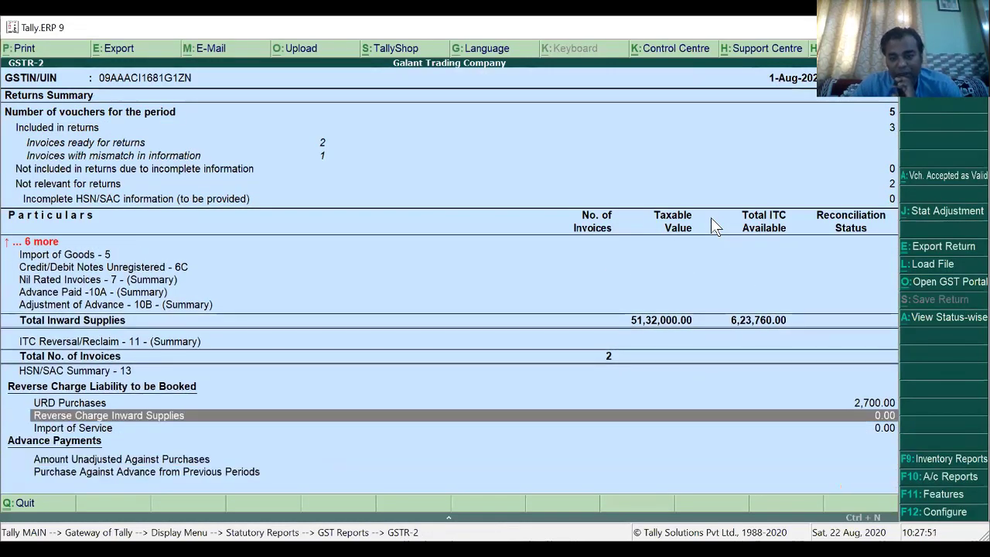
{"action": "key", "text": "Up"}
{"action": "key", "text": "Return"}
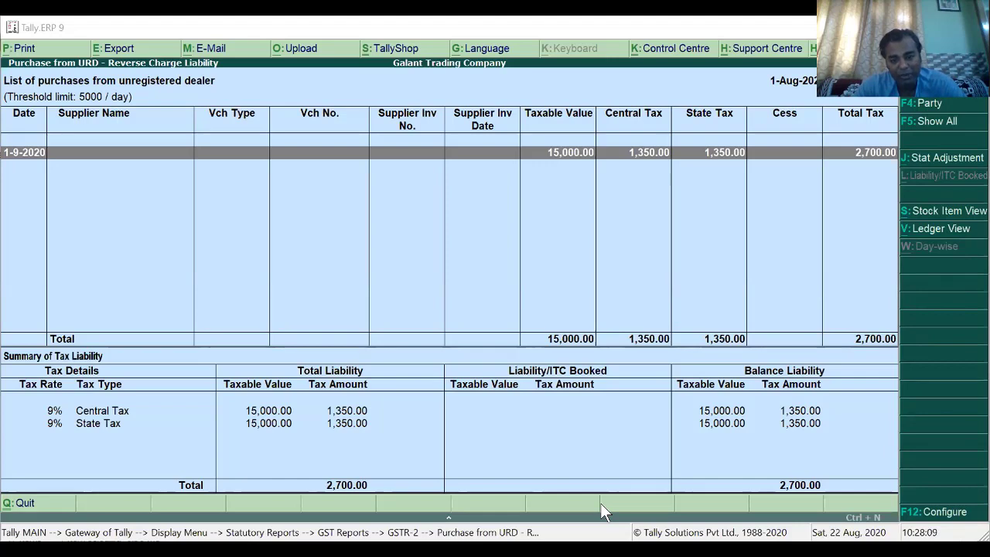
Close the GST reports, return to the Gateway of Tally and start a new Payment voucher.
{"action": "left_click", "coordinate": [665, 324]}
{"action": "key", "text": "Escape"}
{"action": "key", "text": "Escape"}
{"action": "key", "text": "Escape"}
{"action": "key", "text": "Escape"}
{"action": "key", "text": "Escape"}
{"action": "key", "text": "Escape"}
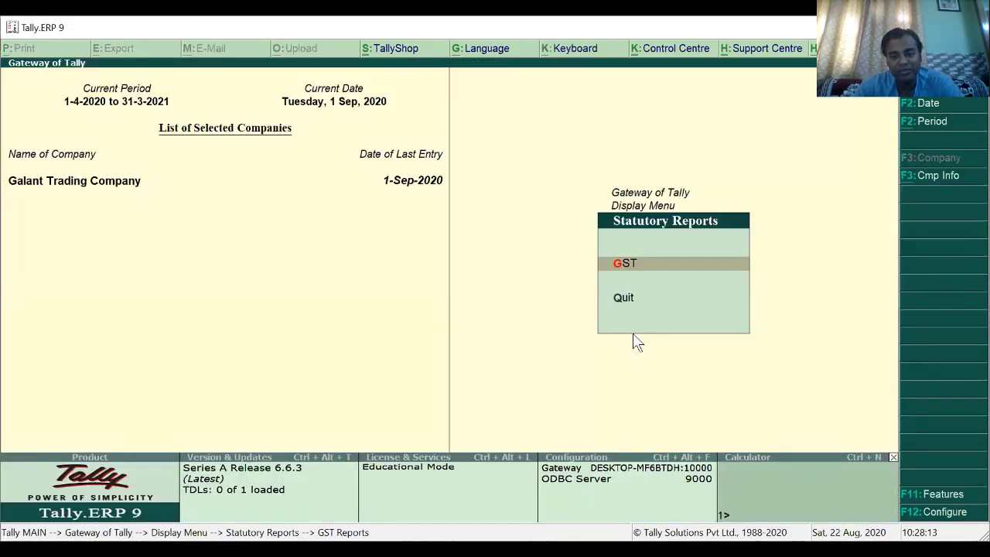
{"action": "key", "text": "n"}
{"action": "key", "text": "v"}
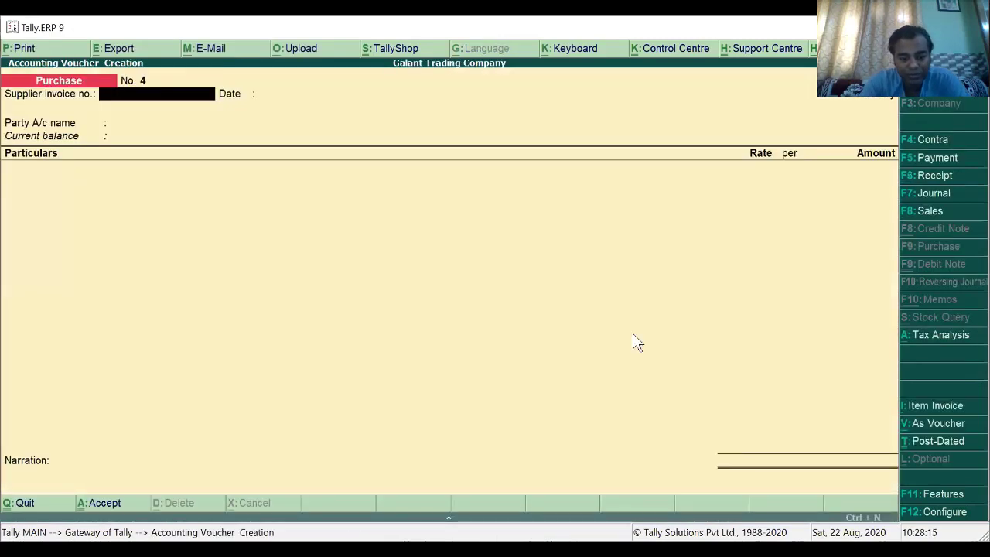
{"action": "key", "text": "F5"}
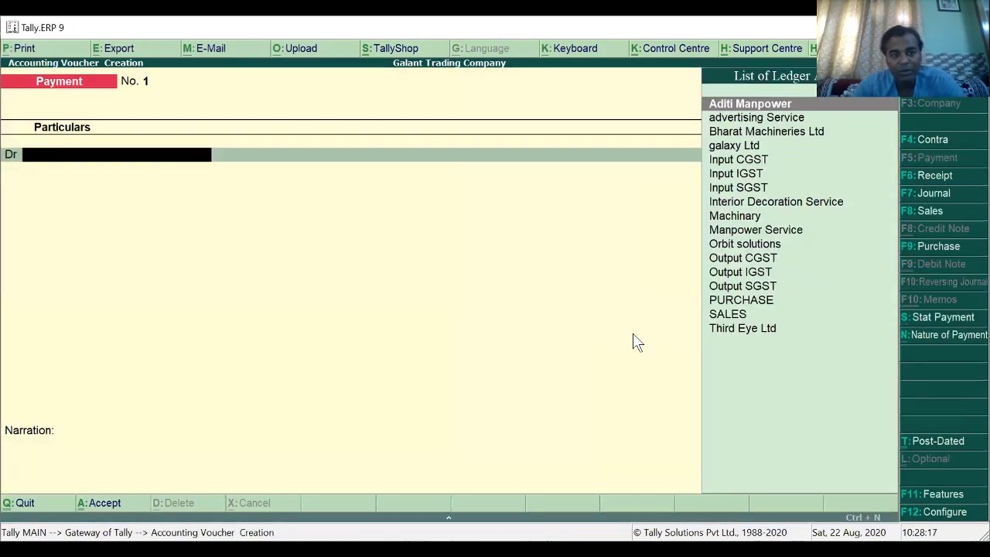
Debit Aditi Manpower with 20,000 and allocate the amount against its pending bill.
{"action": "type", "text": "A"}
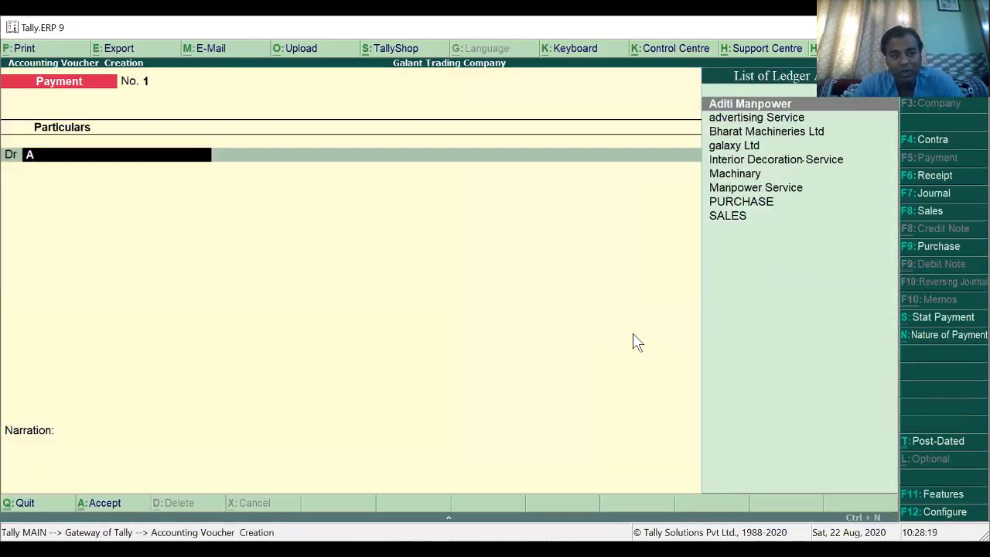
{"action": "key", "text": "Return"}
{"action": "type", "text": "20000"}
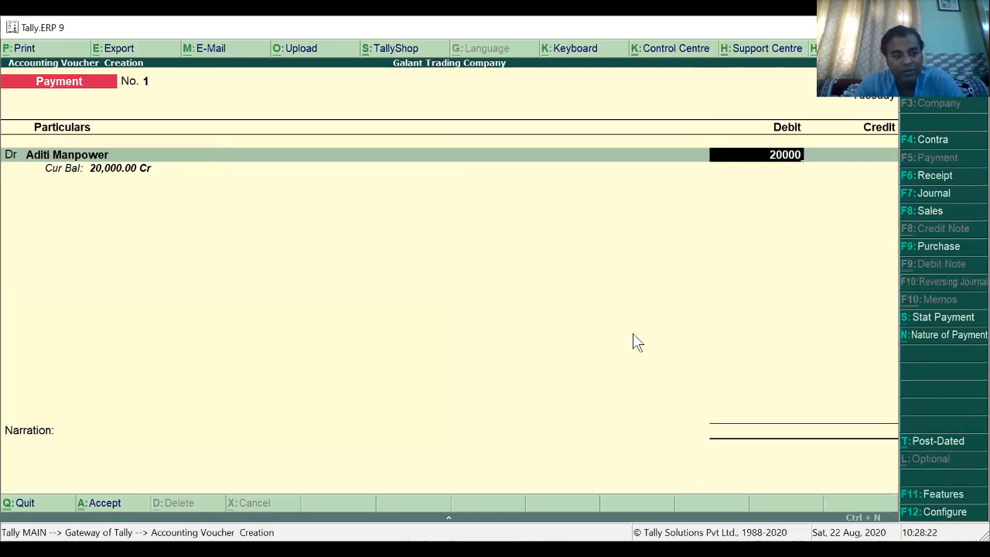
{"action": "key", "text": "Return"}
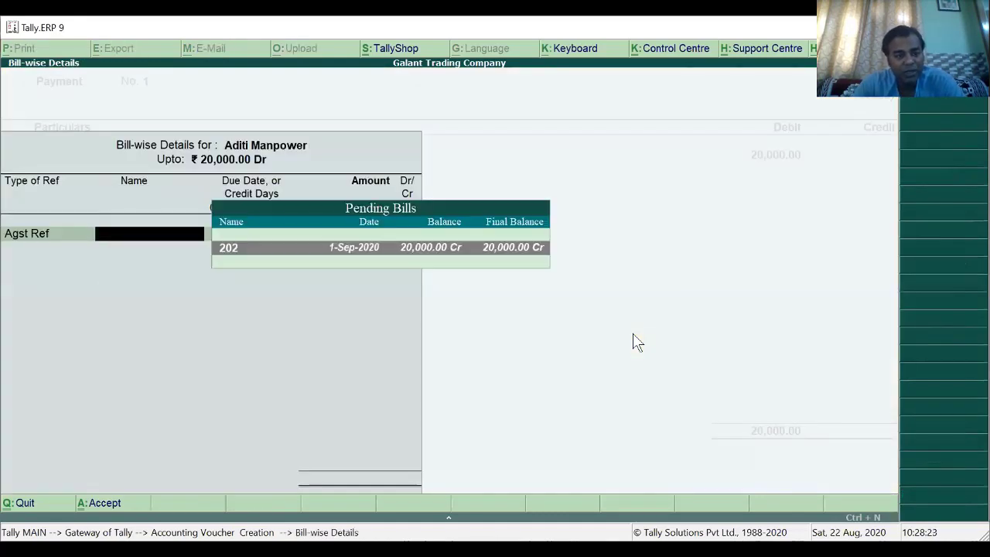
{"action": "key", "text": "Return"}
{"action": "key", "text": "Return"}
{"action": "key", "text": "Return"}
{"action": "key", "text": "Return"}
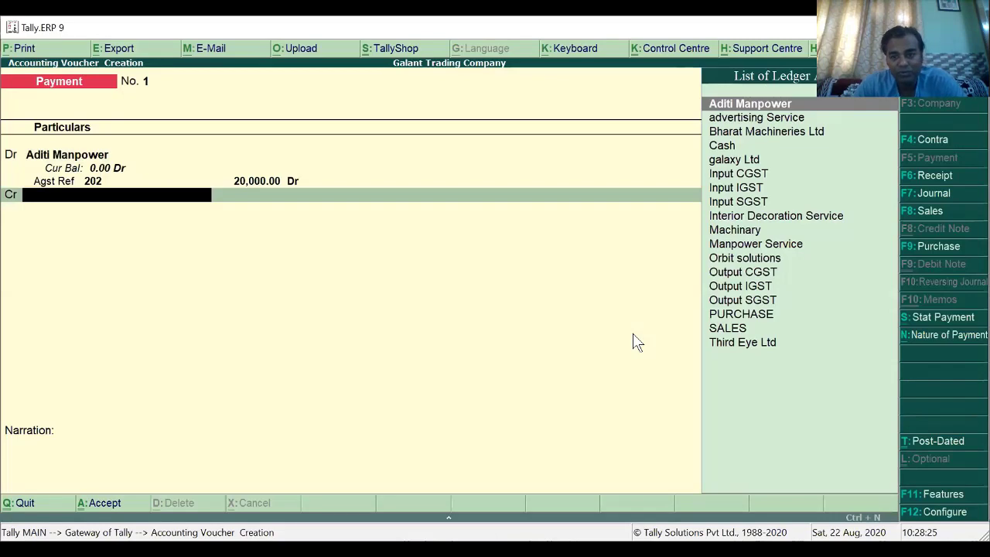
Create a ledger named Axis Bank under Bank Accounts for the voucher's credit entry.
{"action": "key", "text": "Down"}
{"action": "key", "text": "alt+c"}
{"action": "type", "text": "Axis"}
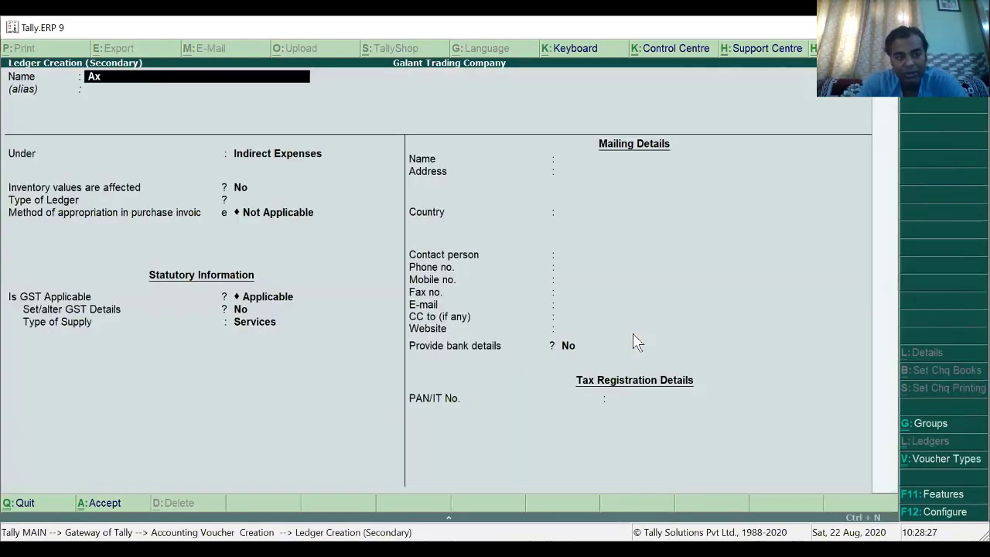
{"action": "key", "text": "Return"}
{"action": "key", "text": "BackSpace"}
{"action": "key", "text": "BackSpace"}
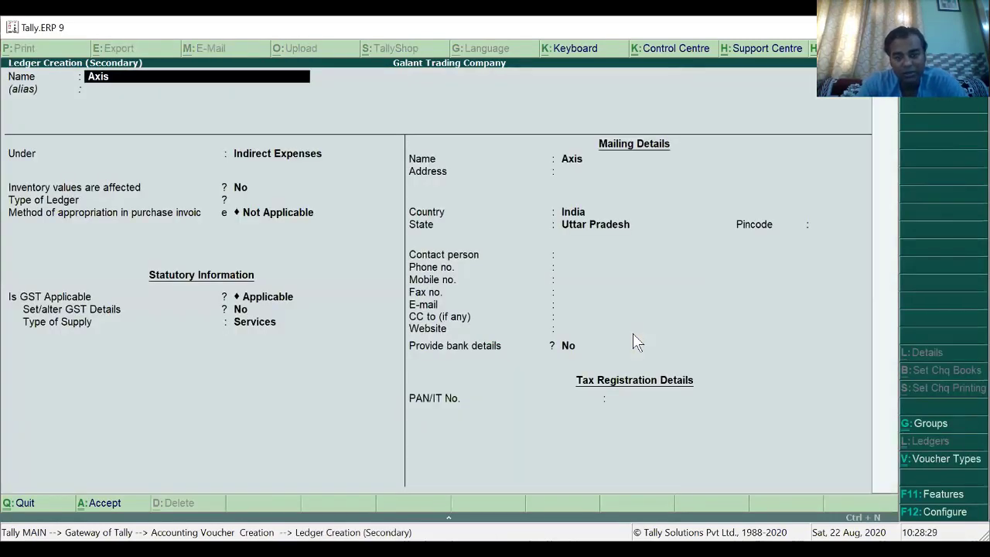
{"action": "type", "text": "Bank"}
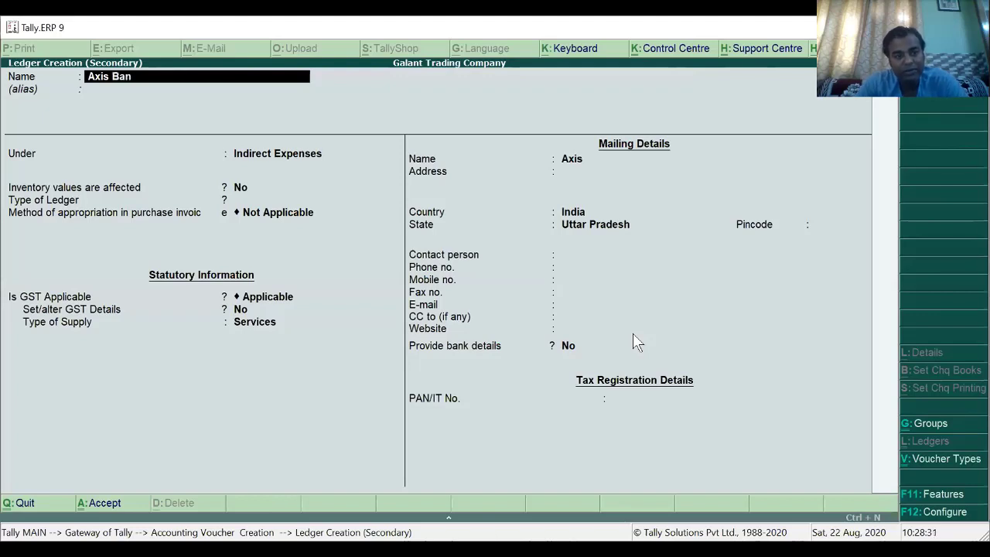
{"action": "key", "text": "Return"}
{"action": "key", "text": "Return"}
{"action": "type", "text": "B"}
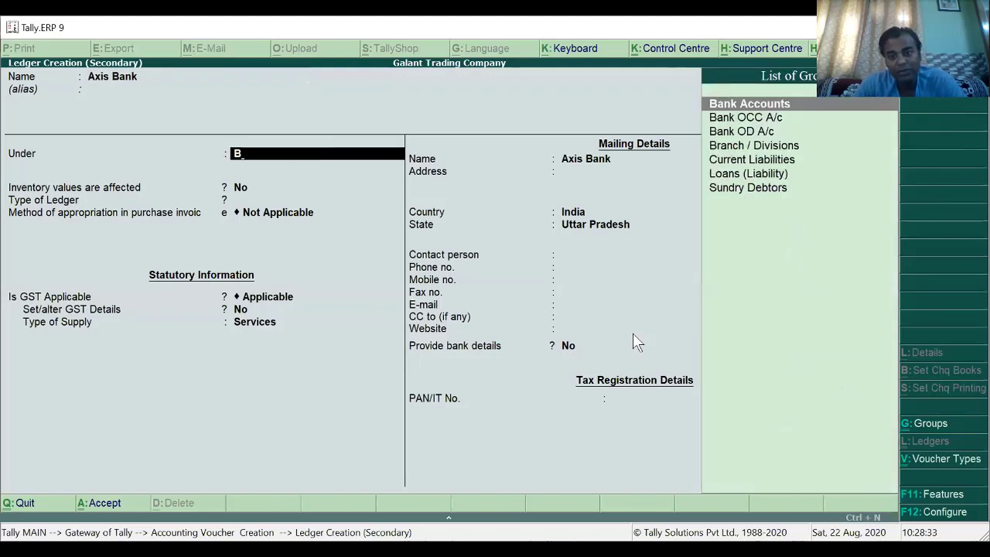
{"action": "key", "text": "Return"}
{"action": "key", "text": "ctrl+a"}
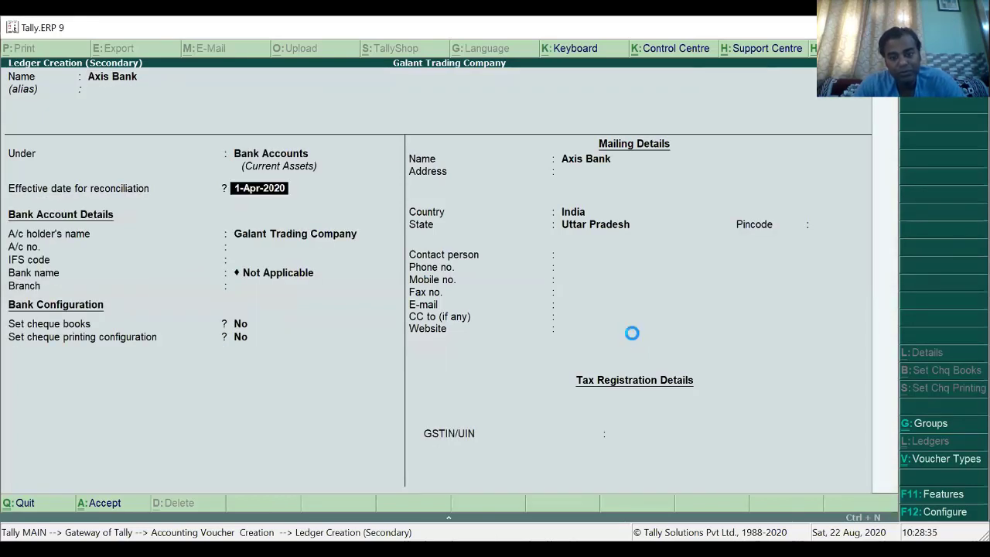
Credit Axis Bank with 20,000 as an A/c Payee cheque dated 1-Sep-2020, entering its instrument number.
{"action": "key", "text": "Return"}
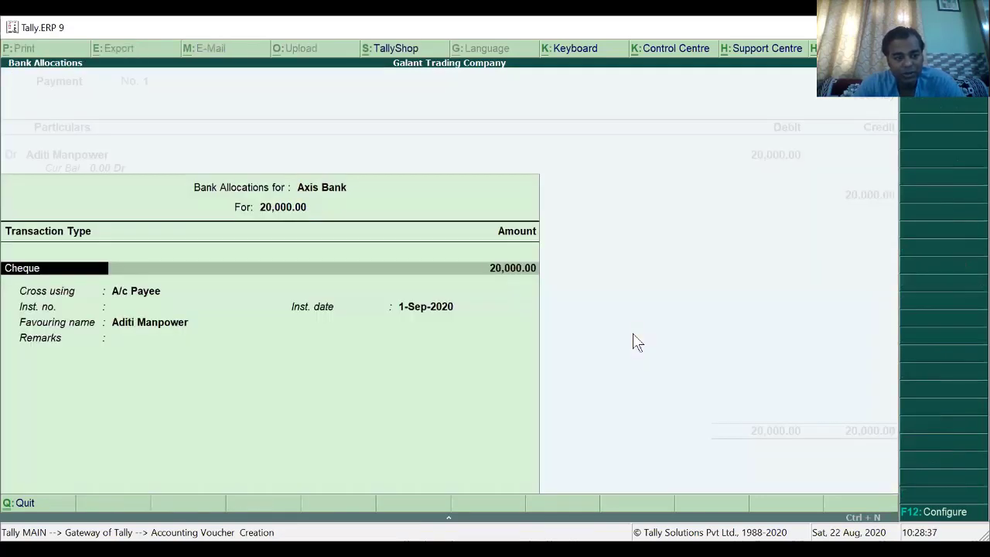
{"action": "key", "text": "Return"}
{"action": "key", "text": "Return"}
{"action": "key", "text": "Return"}
{"action": "type", "text": "232301"}
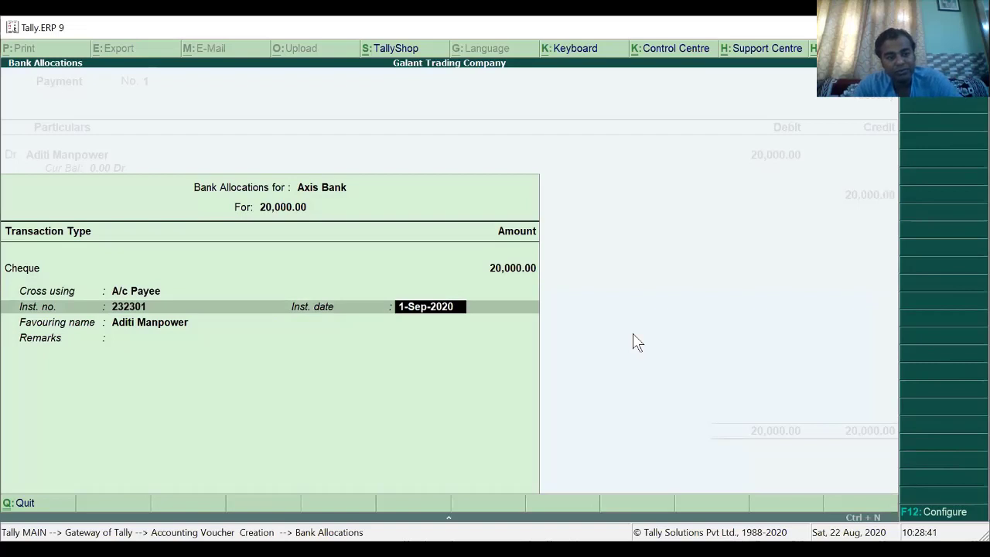
{"action": "key", "text": "Return"}
{"action": "key", "text": "Return"}
{"action": "key", "text": "Return"}
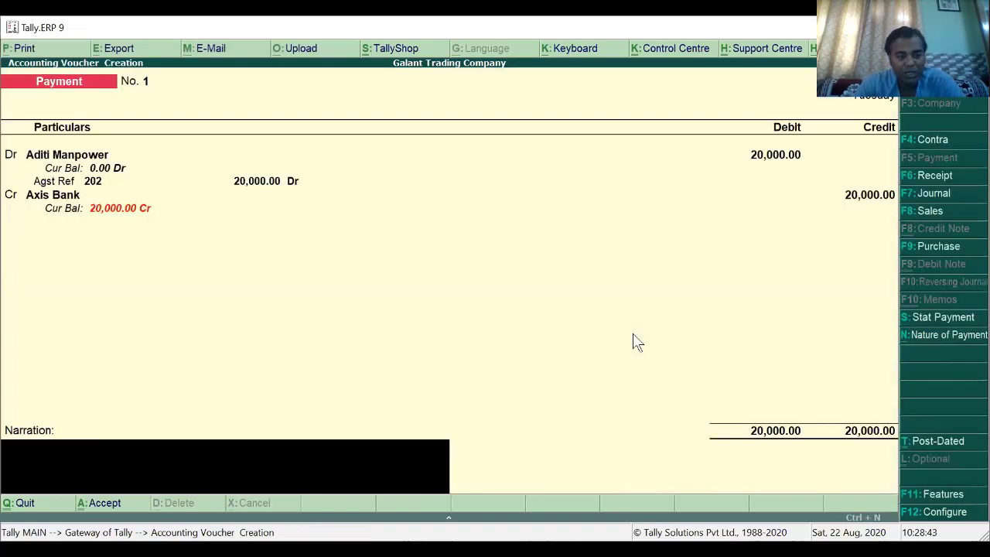
Enter the narration "Being payment made" and save the payment voucher.
{"action": "type", "text": "Being"}
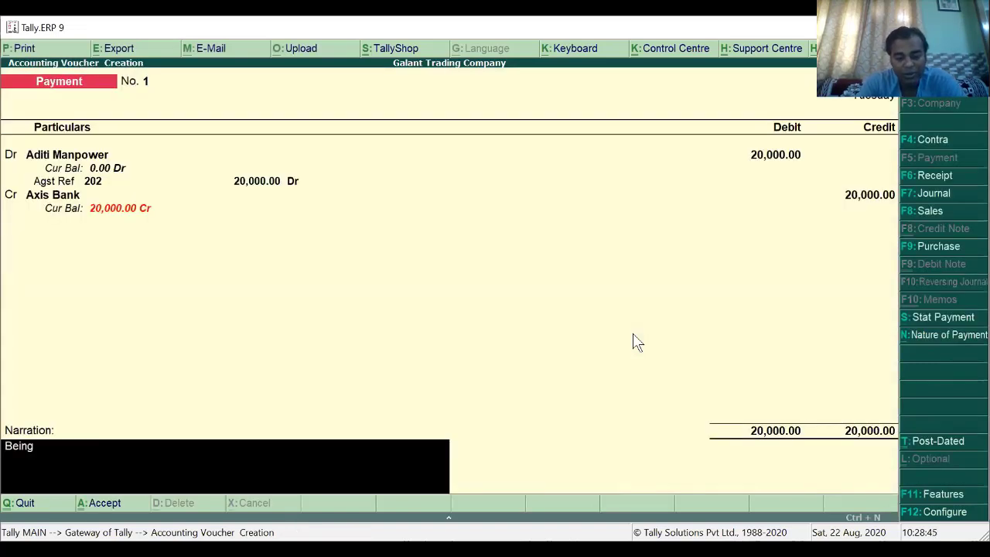
{"action": "type", "text": " payment "}
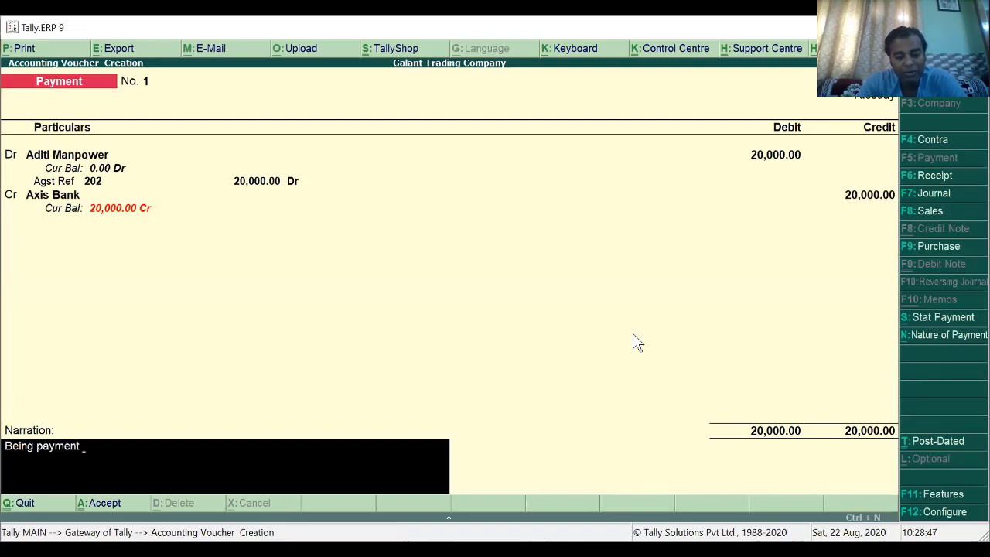
{"action": "type", "text": "mad"}
{"action": "key", "text": "Return"}
{"action": "key", "text": "Escape"}
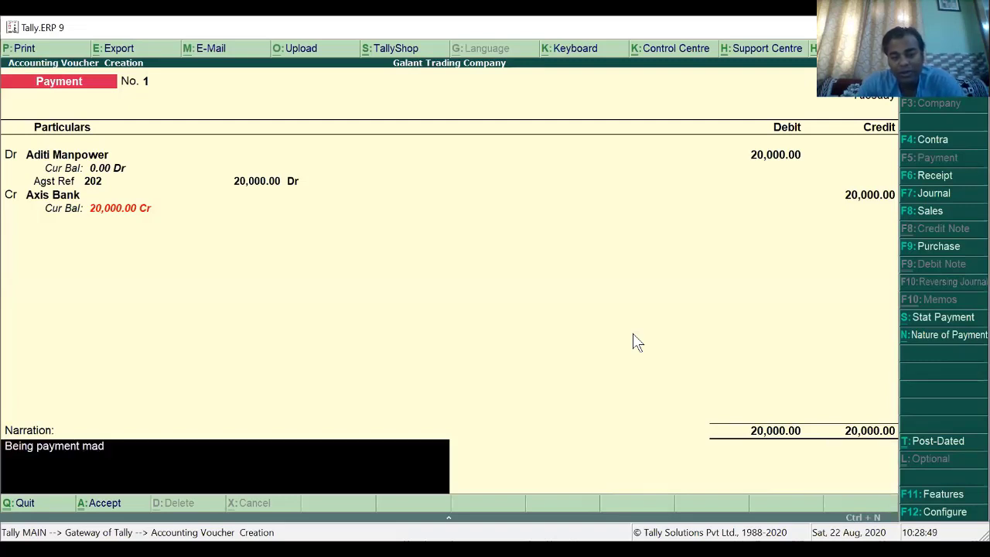
{"action": "type", "text": "e"}
{"action": "key", "text": "Return"}
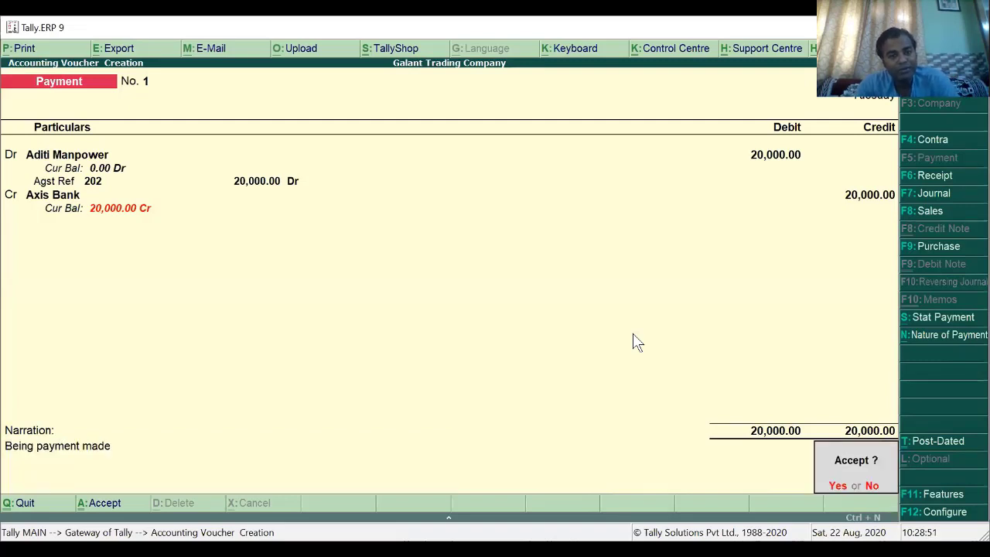
{"action": "key", "text": "Return"}
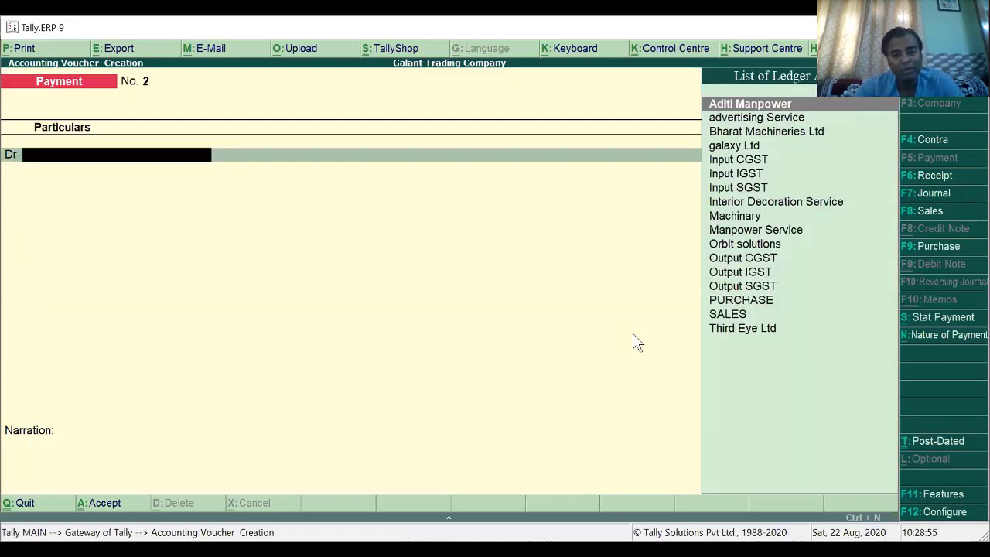
Leave voucher entry and open the GSTR-2 report from the statutory GST reports.
{"action": "key", "text": "Escape"}
{"action": "key", "text": "Return"}
{"action": "key", "text": "Escape"}
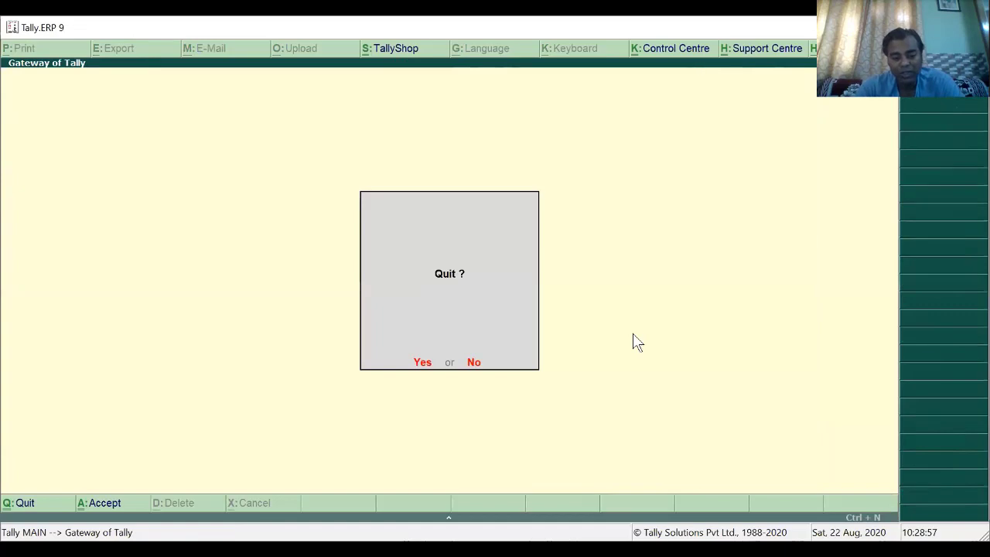
{"action": "key", "text": "n"}
{"action": "key", "text": "d"}
{"action": "key", "text": "o"}
{"action": "key", "text": "g"}
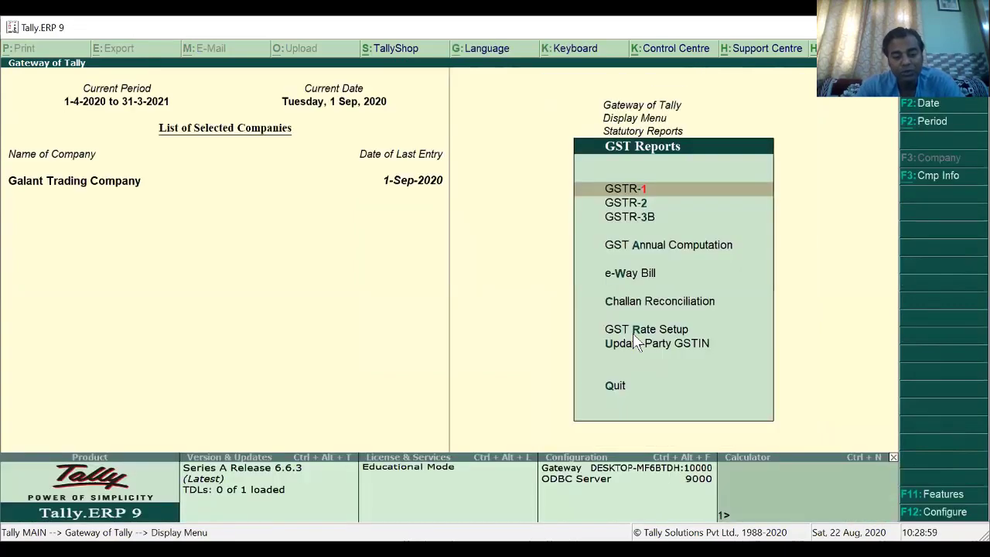
{"action": "key", "text": "2"}
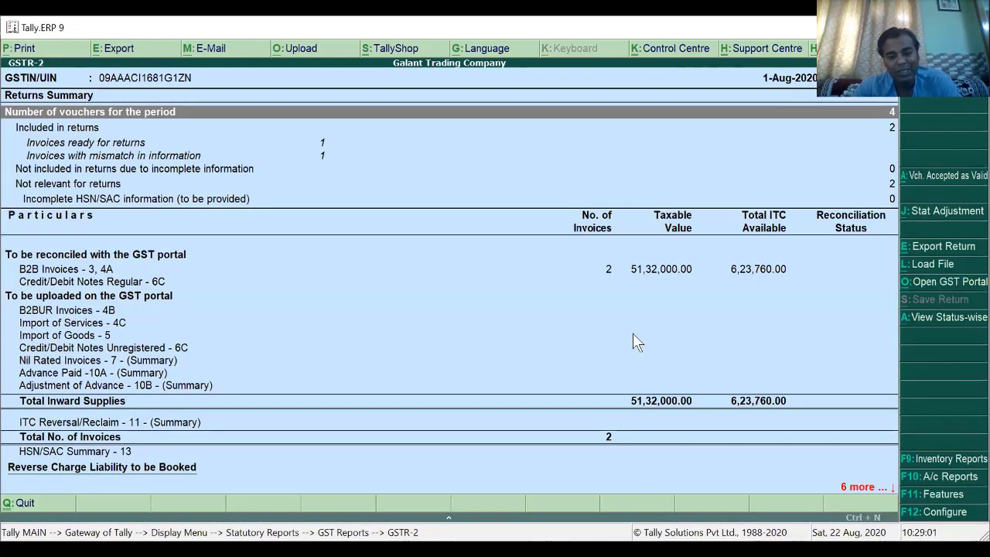
Extend the GSTR-2 period's end date to 1-9-2020, keeping 1-8-2020 as the start.
{"action": "key", "text": "F2"}
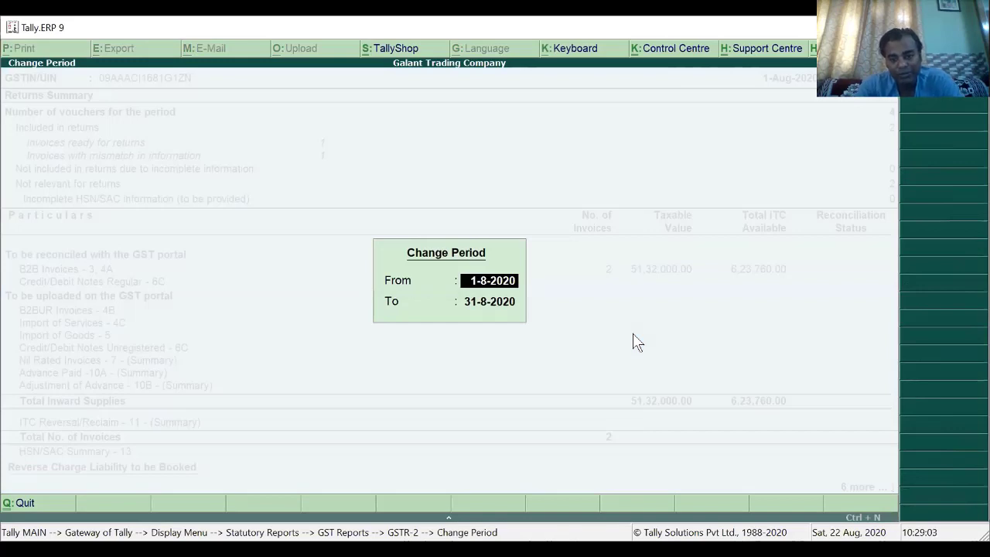
{"action": "key", "text": "Return"}
{"action": "type", "text": "1-"}
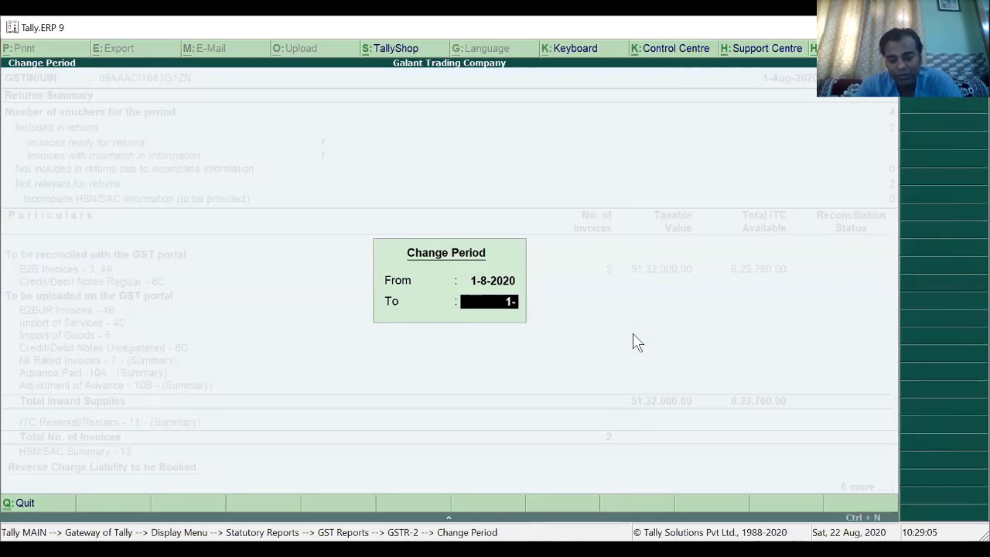
{"action": "type", "text": "8"}
{"action": "key", "text": "Return"}
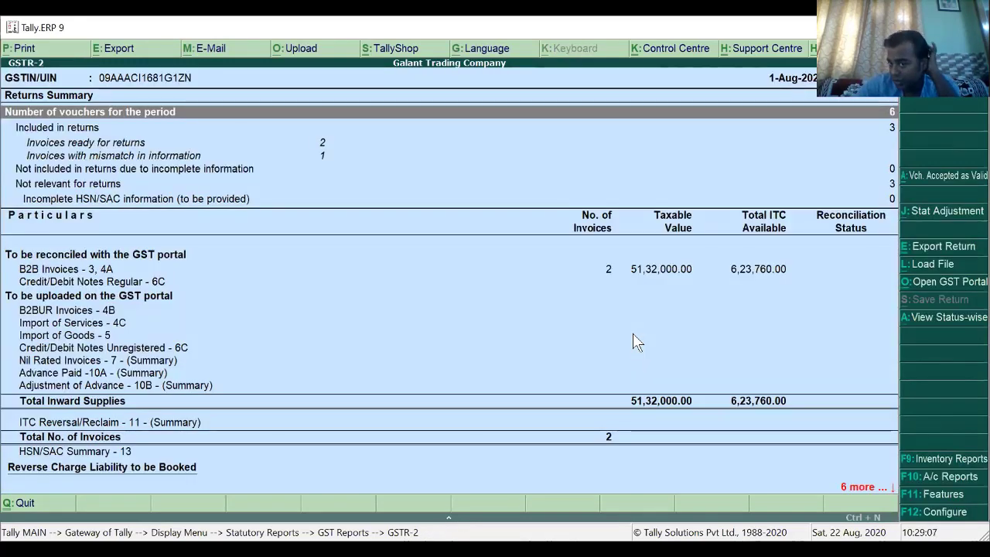
Open the URD Purchases details under Reverse Charge Liability to be Booked.
{"action": "key", "text": "Down"}
{"action": "key", "text": "Down"}
{"action": "left_click", "coordinate": [633, 342]}
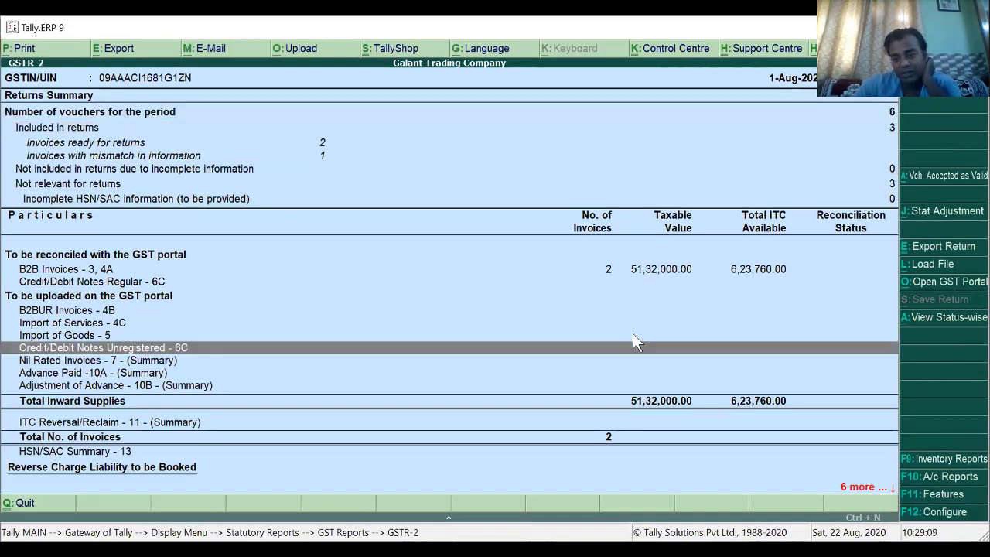
{"action": "key", "text": "End"}
{"action": "key", "text": "Up"}
{"action": "key", "text": "Up"}
{"action": "key", "text": "Up"}
{"action": "key", "text": "Up"}
{"action": "key", "text": "Return"}
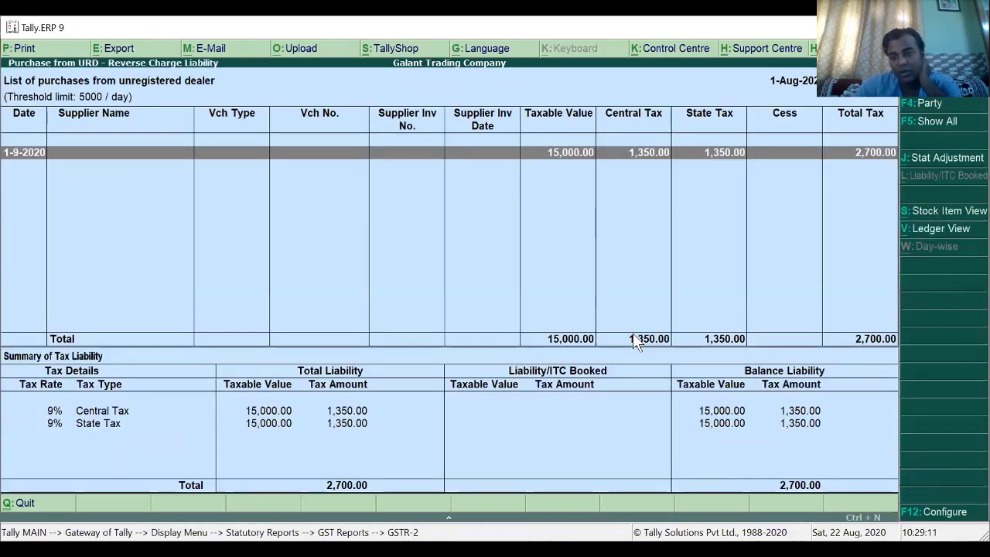
Start a GST Stat Adjustment journal for Increase of Tax Liability & Input Tax Credit, with Purchase from Unregistered dealer as the additional details.
{"action": "left_click", "coordinate": [948, 158]}
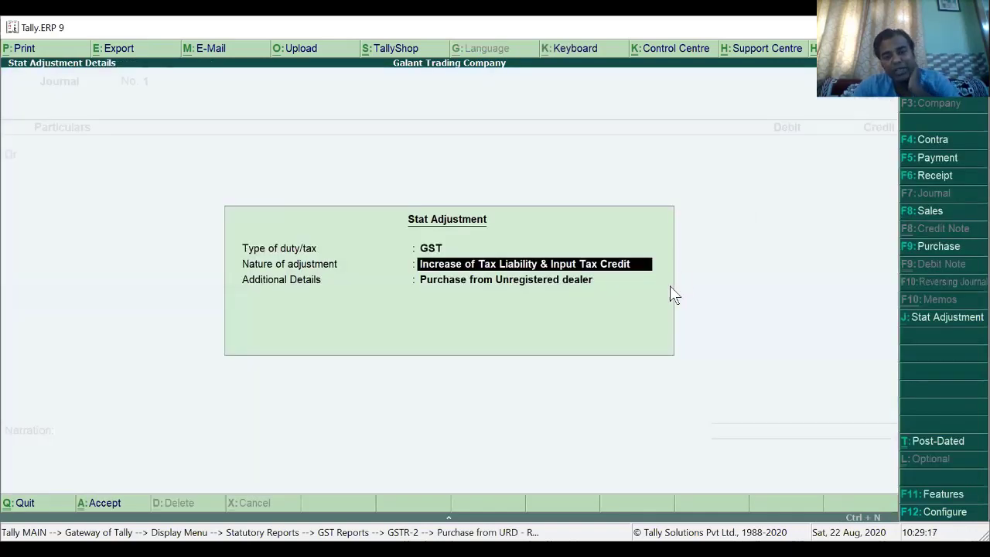
{"action": "key", "text": "Return"}
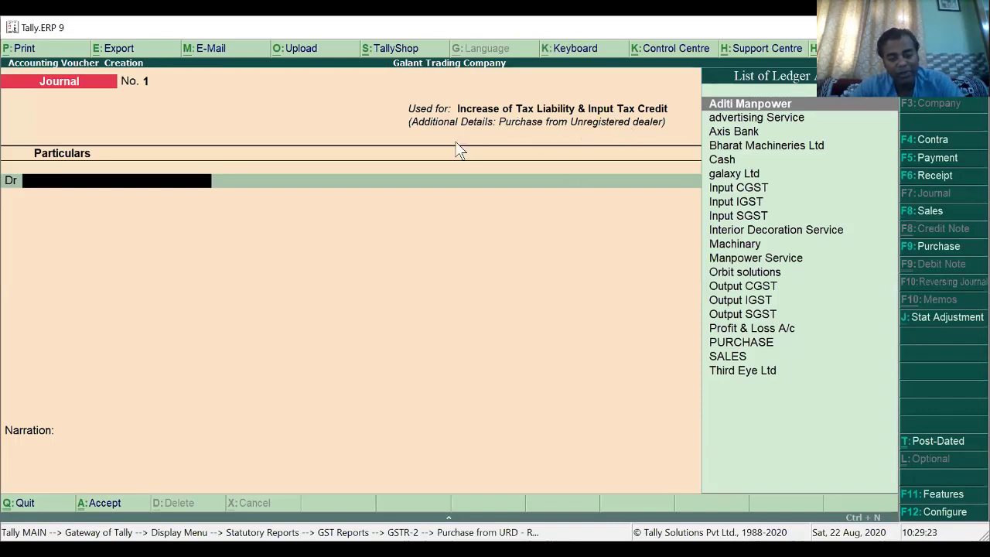
Create a ledger named Input GST RCM under Current Assets from within the journal's debit line.
{"action": "key", "text": "alt+c"}
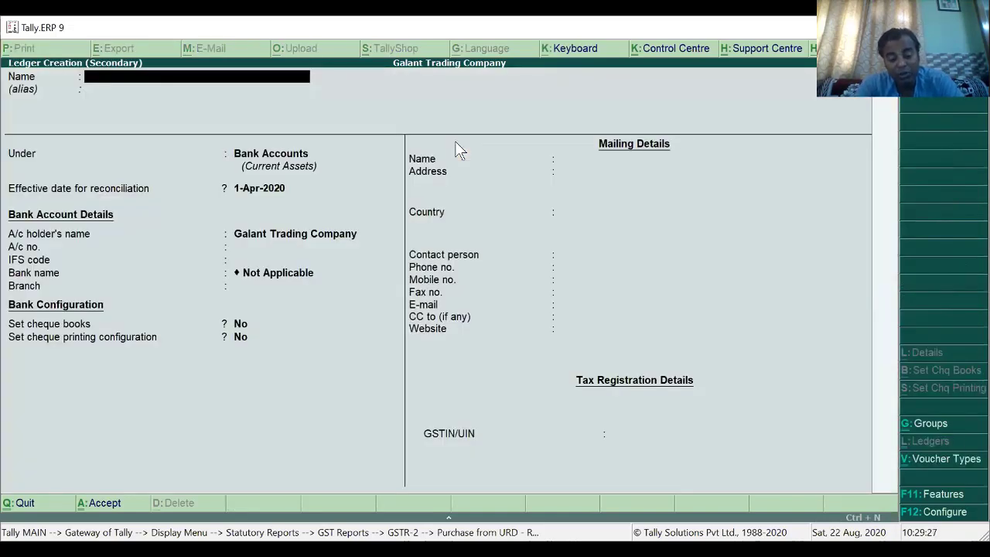
{"action": "type", "text": "In"}
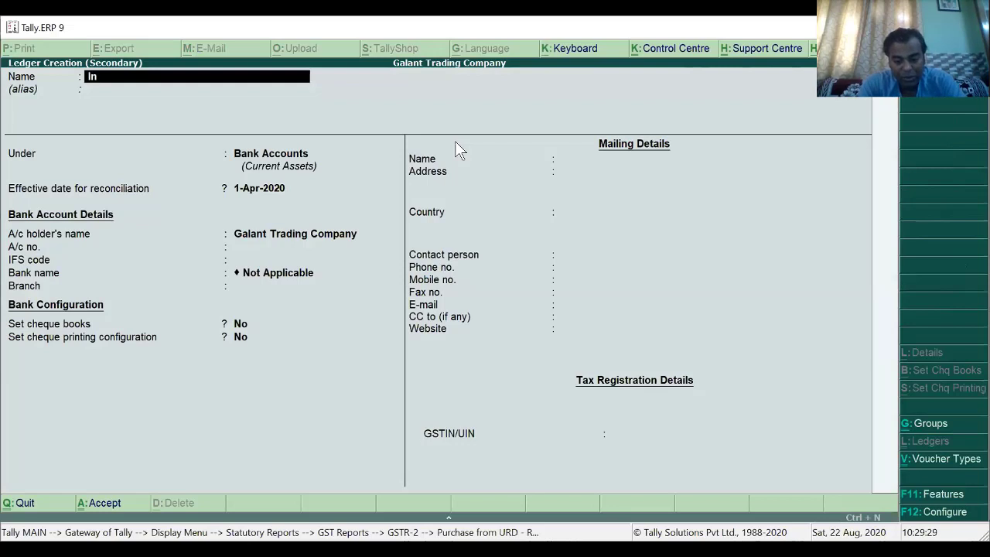
{"action": "type", "text": "put GST RCM"}
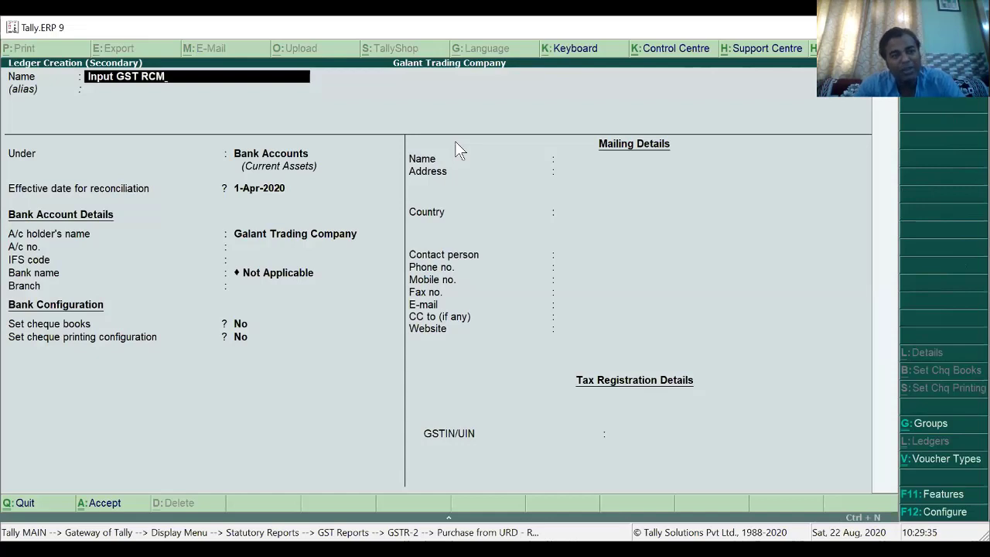
{"action": "key", "text": "Return"}
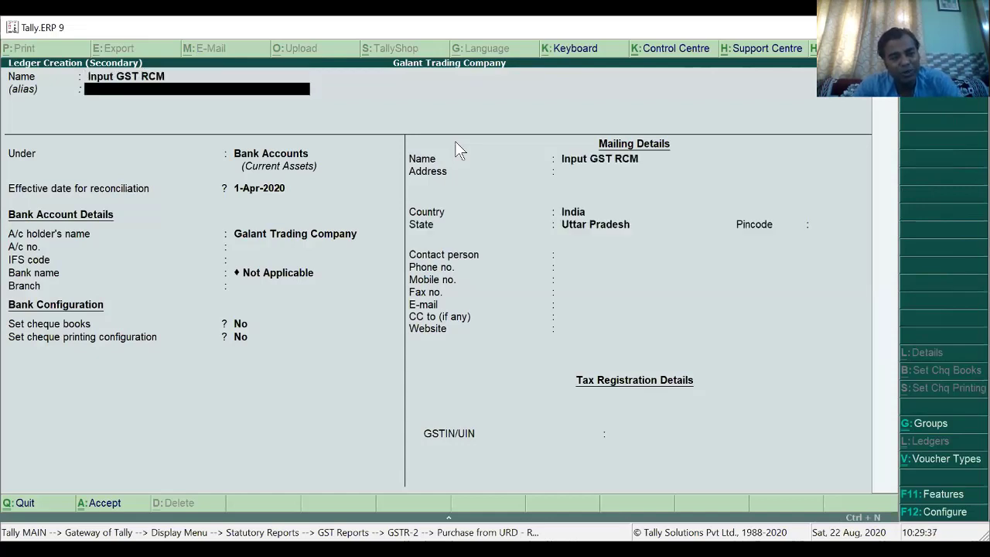
{"action": "type", "text": "C"}
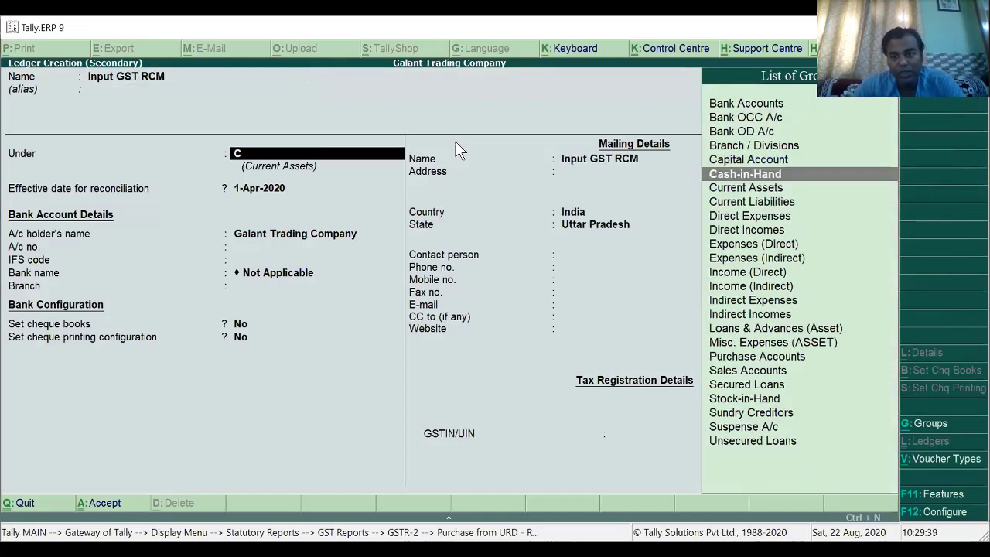
{"action": "key", "text": "Down"}
{"action": "key", "text": "Down"}
{"action": "key", "text": "Up"}
{"action": "key", "text": "Return"}
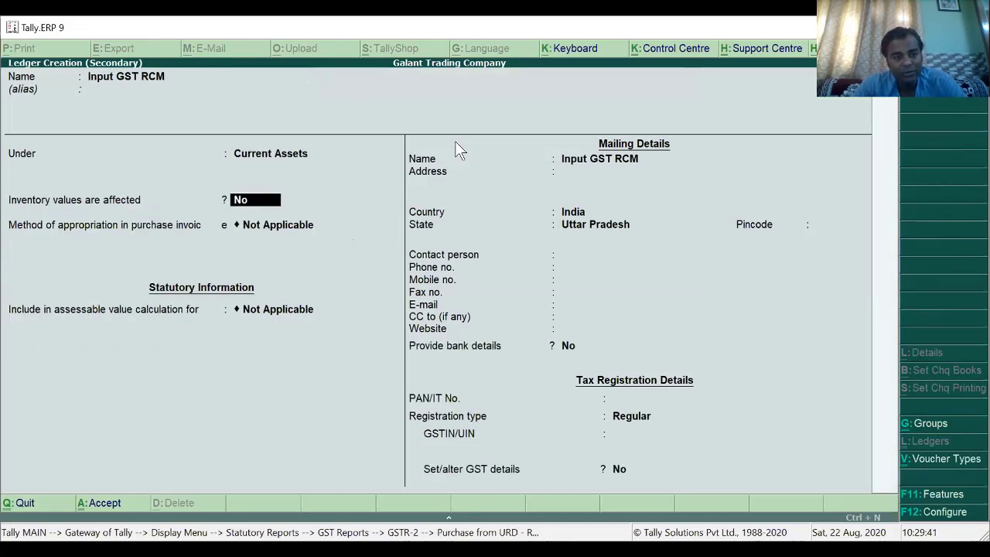
Save the new ledger with its remaining default settings and debit Input GST RCM with 2700.
{"action": "key", "text": "Return"}
{"action": "key", "text": "Return"}
{"action": "key", "text": "Return"}
{"action": "key", "text": "Return"}
{"action": "key", "text": "Return"}
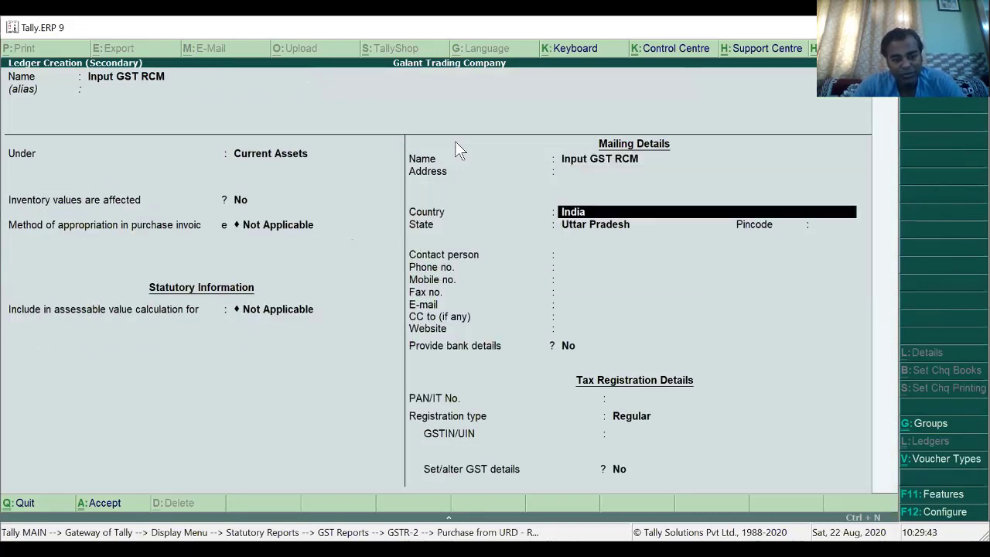
{"action": "key", "text": "ctrl+a"}
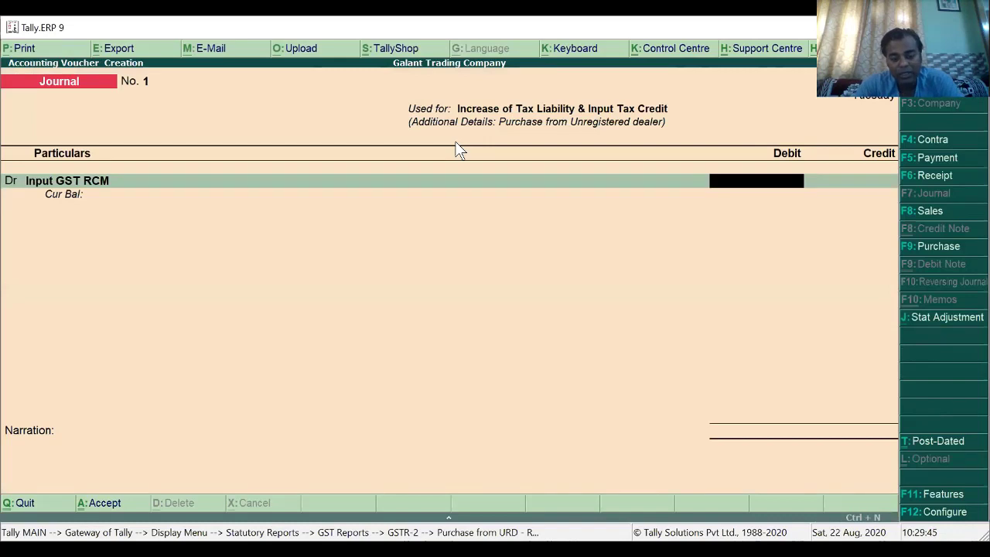
{"action": "type", "text": "2700"}
{"action": "key", "text": "Return"}
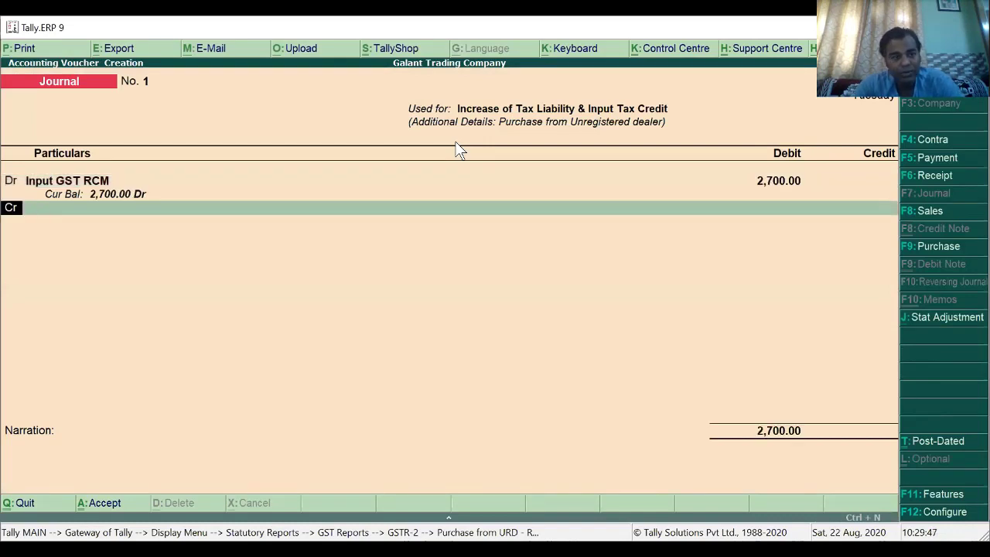
Add Output CGST as a credit line with a 9% rate and a taxable value of 15000.
{"action": "key", "text": "Return"}
{"action": "type", "text": "O"}
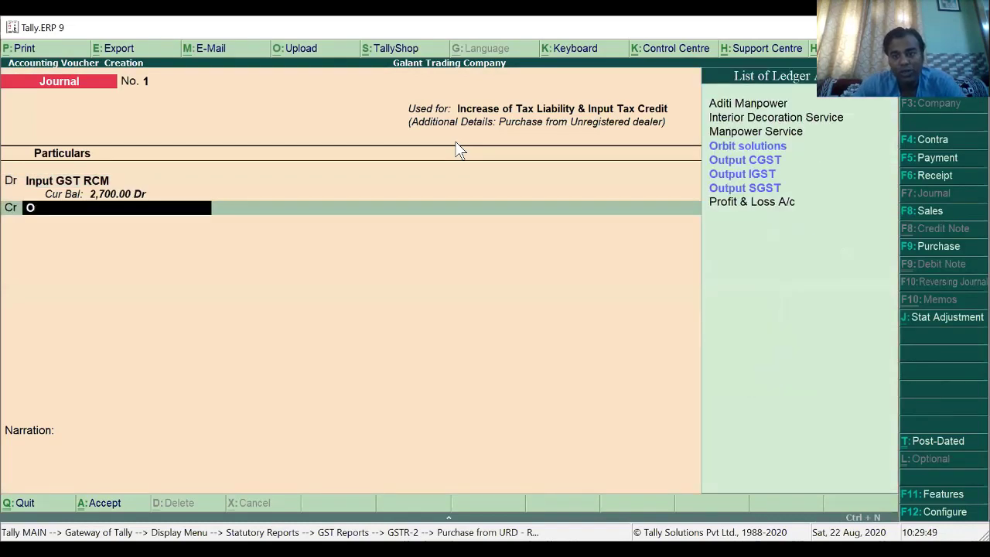
{"action": "key", "text": "Down"}
{"action": "key", "text": "Return"}
{"action": "key", "text": "Return"}
{"action": "key", "text": "Return"}
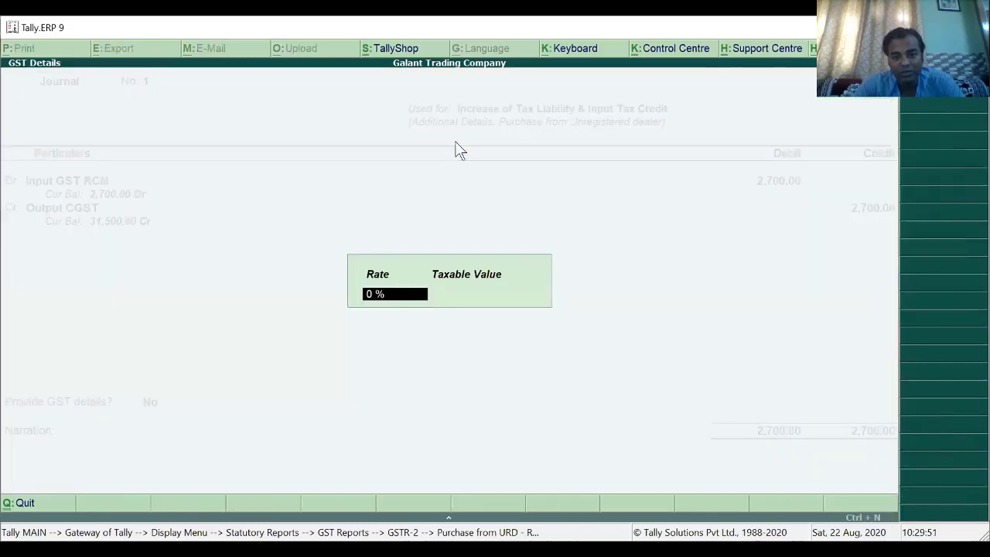
{"action": "key", "text": "BackSpace"}
{"action": "key", "text": "Return"}
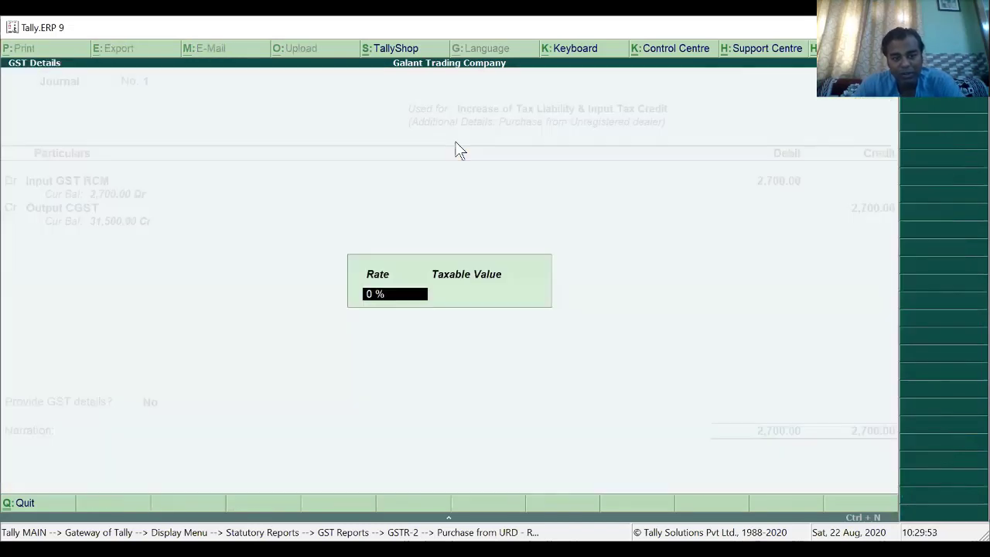
{"action": "type", "text": "9"}
{"action": "key", "text": "Return"}
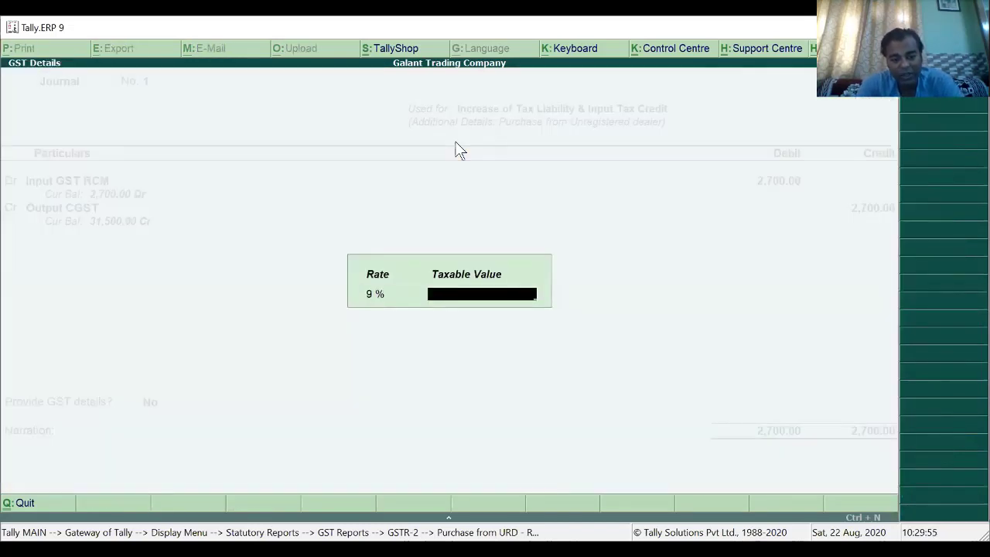
{"action": "type", "text": "15000"}
{"action": "key", "text": "Return"}
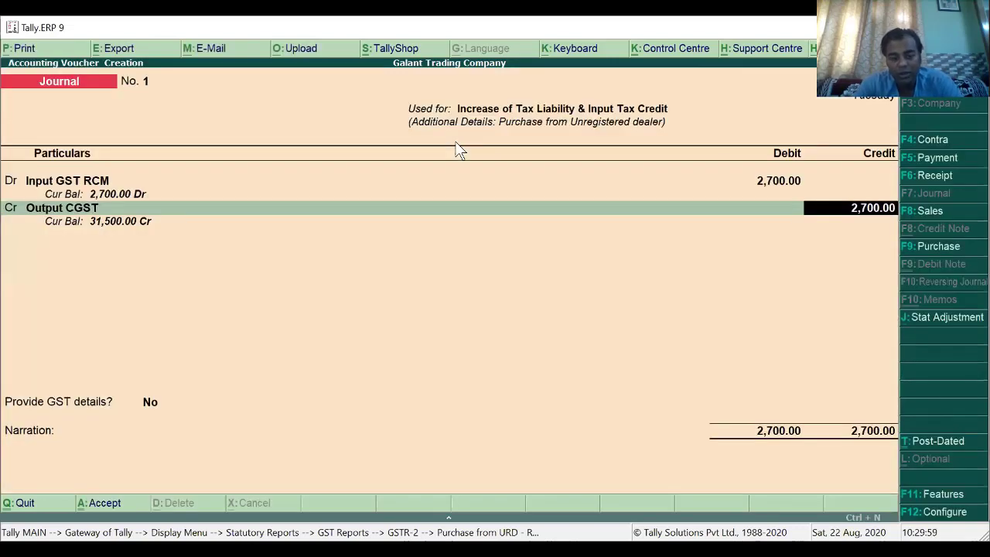
Set the Output CGST credit amount to 1350.
{"action": "type", "text": "1350"}
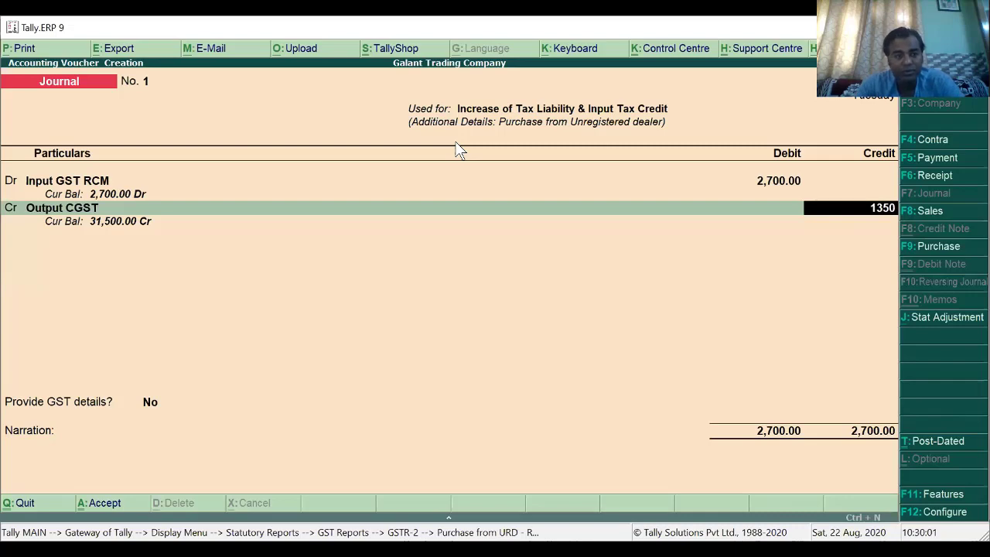
{"action": "key", "text": "Return"}
{"action": "key", "text": "Return"}
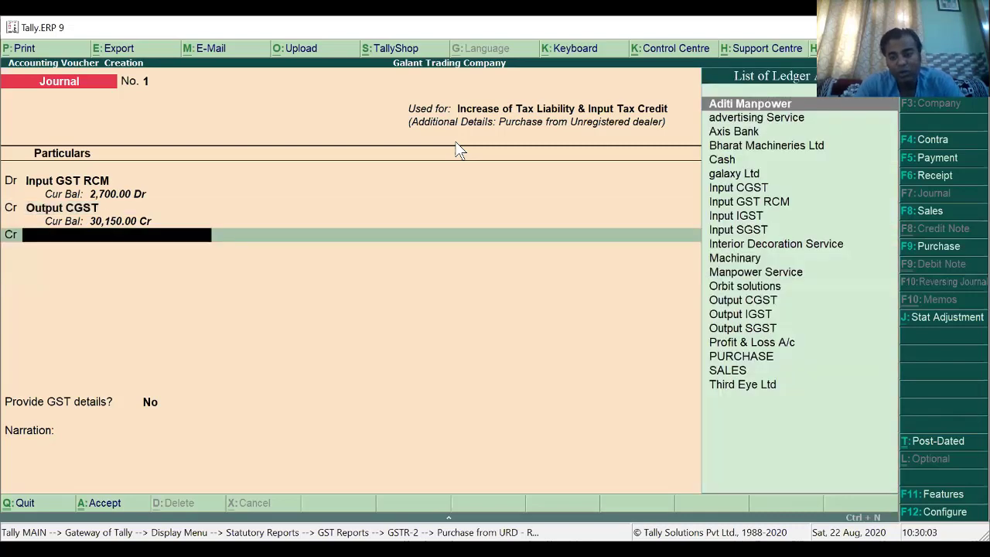
Credit Output SGST with 1,350, keeping the 9% rate and the taxable value of 15,000.
{"action": "type", "text": "o"}
{"action": "key", "text": "Down"}
{"action": "key", "text": "Down"}
{"action": "key", "text": "Down"}
{"action": "key", "text": "Return"}
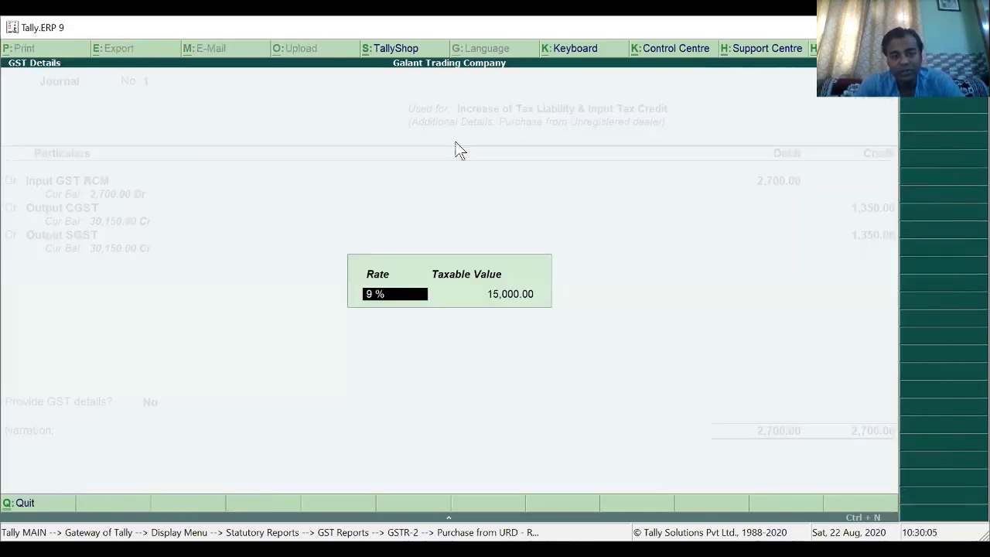
{"action": "key", "text": "Return"}
{"action": "key", "text": "Return"}
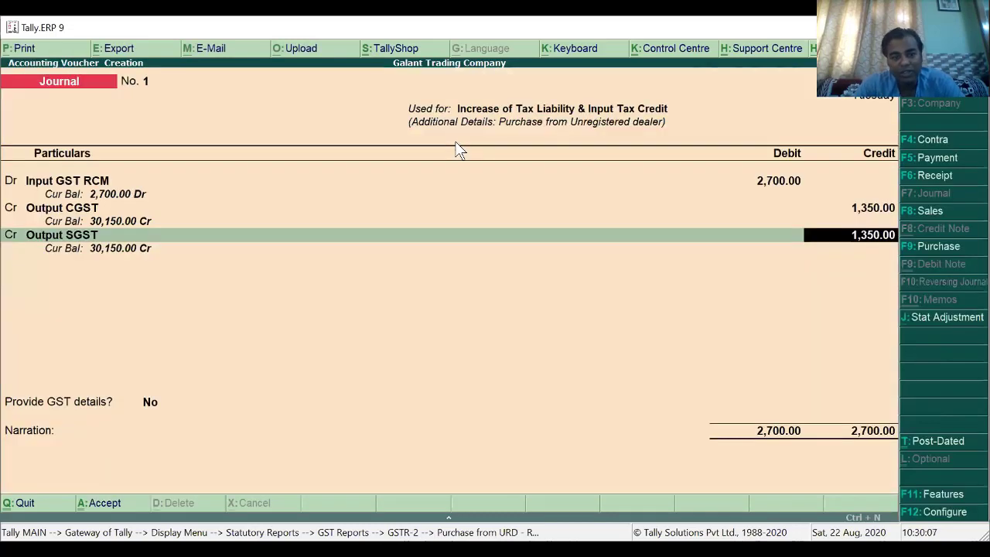
{"action": "key", "text": "Return"}
Enable GST details for the journal and set the reverse charge type of input to Services.
{"action": "key", "text": "Down"}
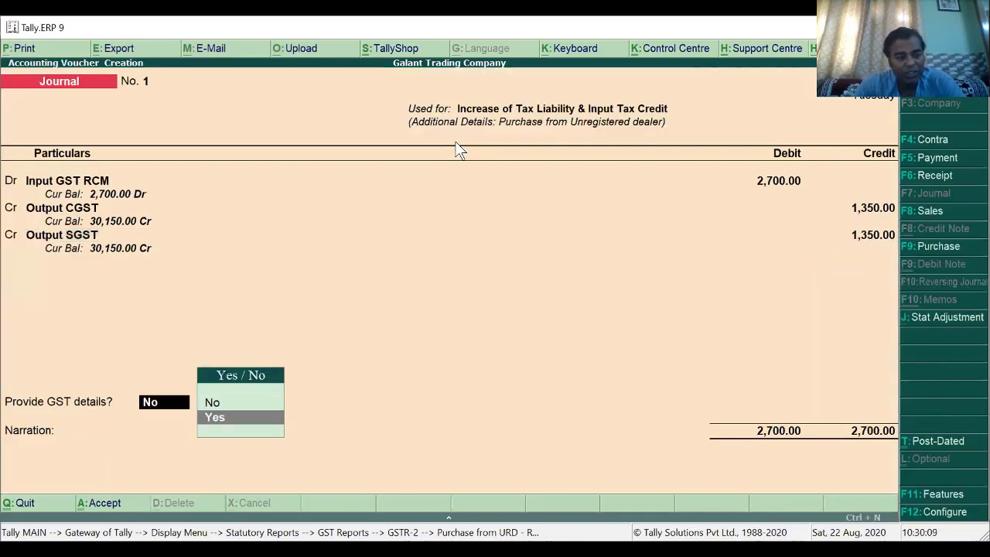
{"action": "key", "text": "Return"}
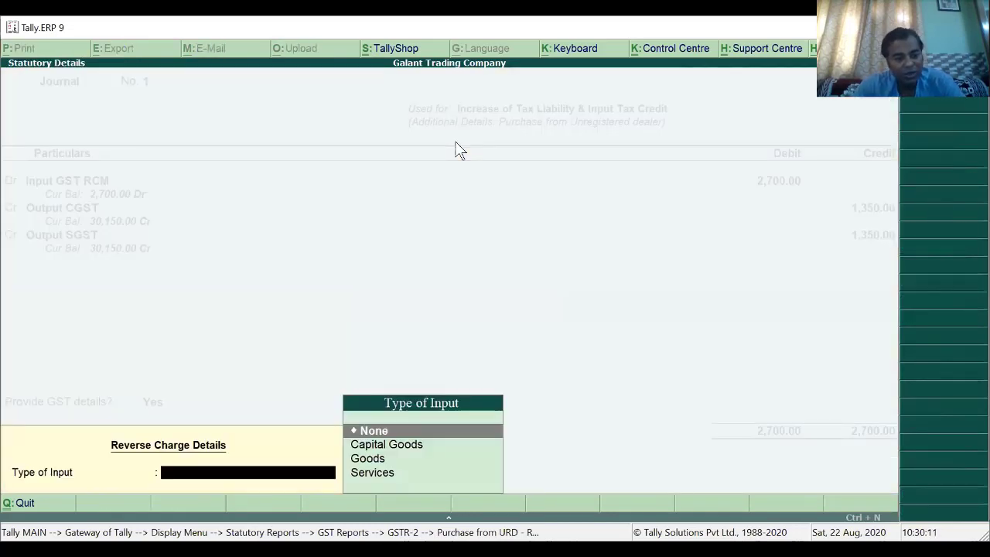
{"action": "key", "text": "Down"}
{"action": "key", "text": "Down"}
{"action": "key", "text": "Down"}
{"action": "key", "text": "Up"}
{"action": "key", "text": "Down"}
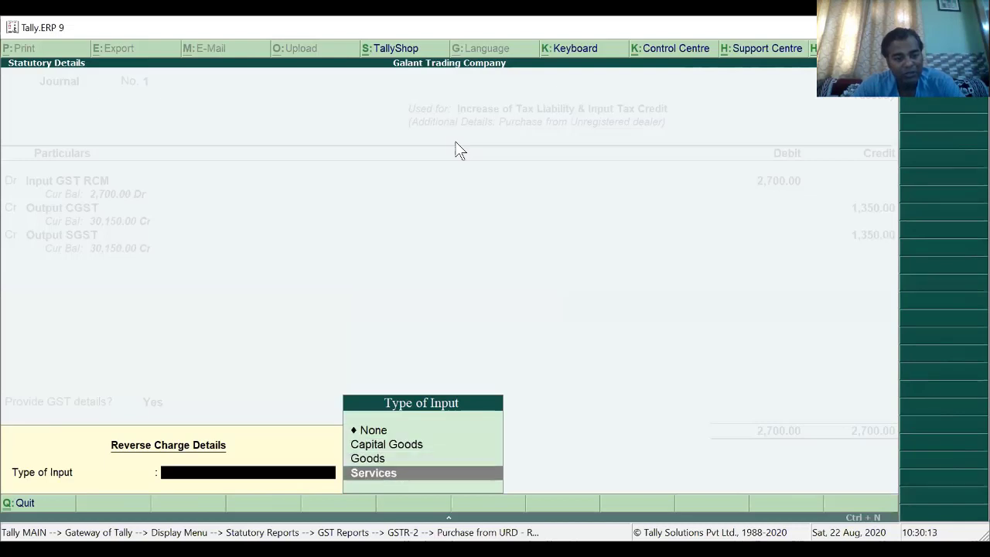
{"action": "key", "text": "Return"}
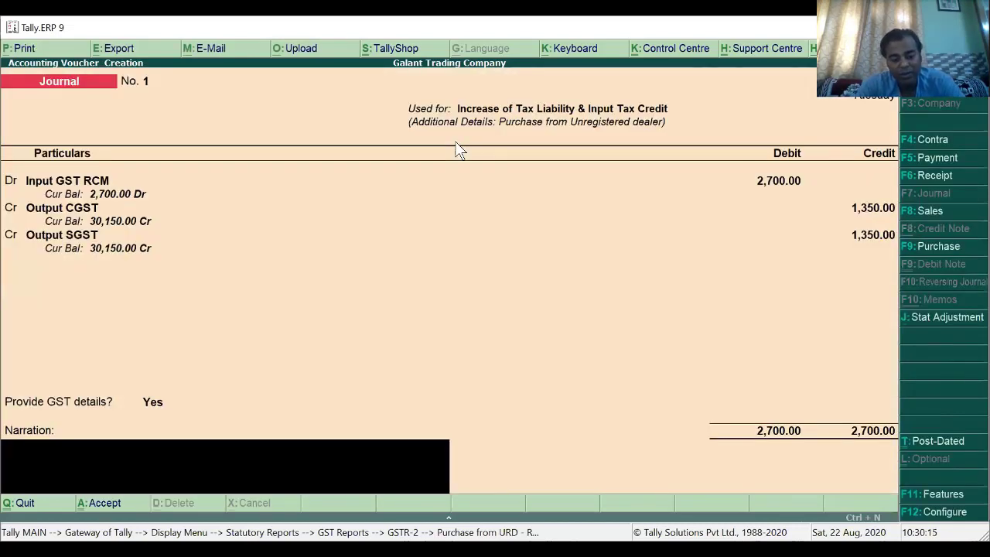
Enter the narration "Being Tax liability increase under RCM" and save the journal.
{"action": "type", "text": "Being "}
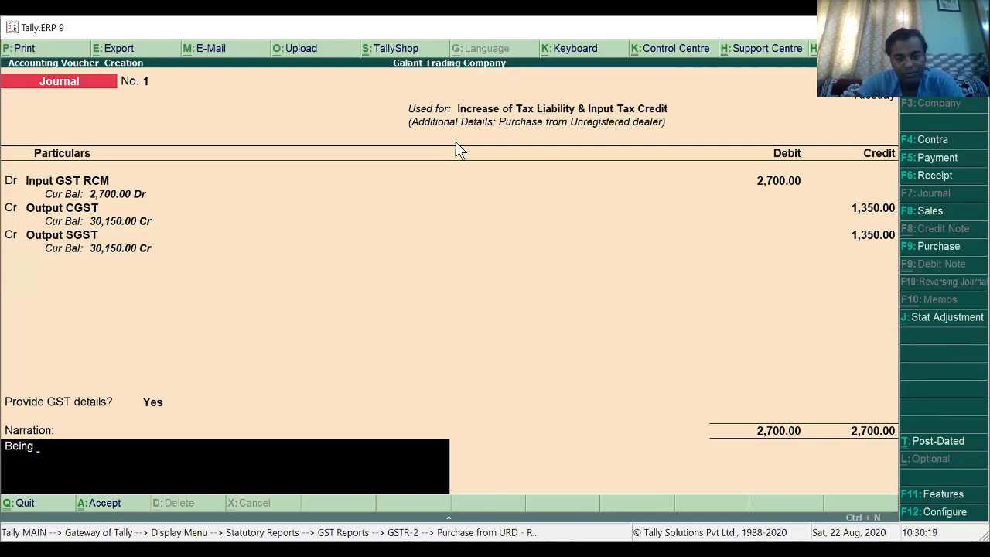
{"action": "type", "text": "Ta"}
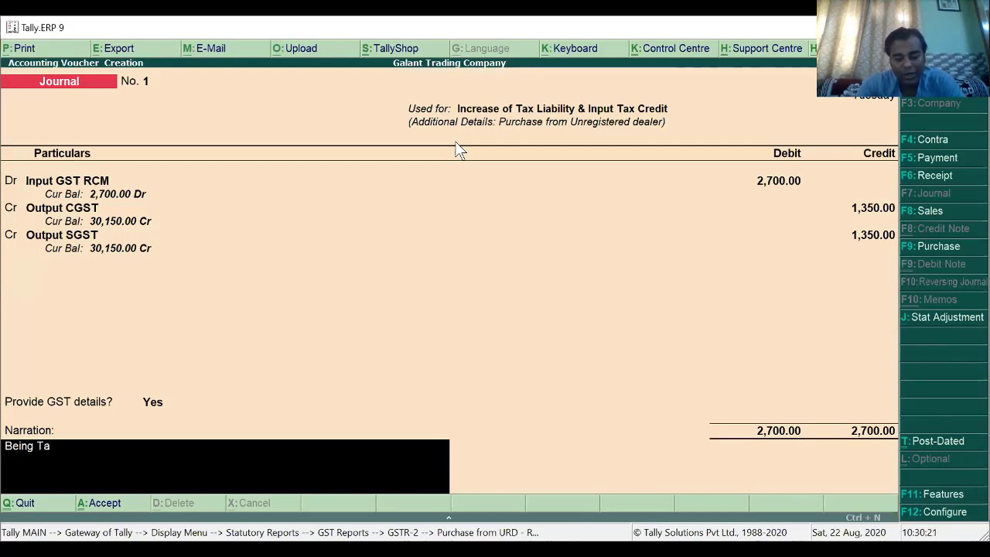
{"action": "type", "text": "x li"}
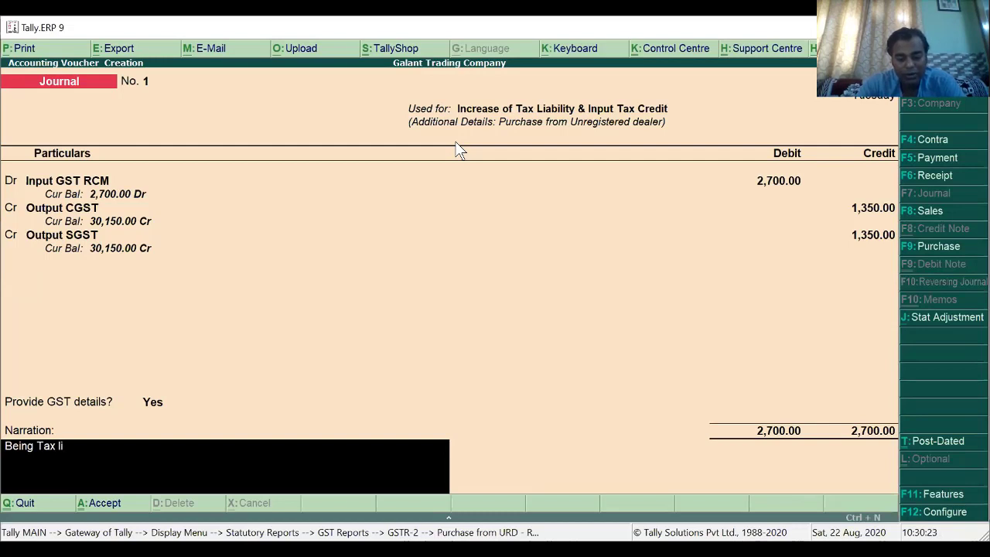
{"action": "type", "text": "ability"}
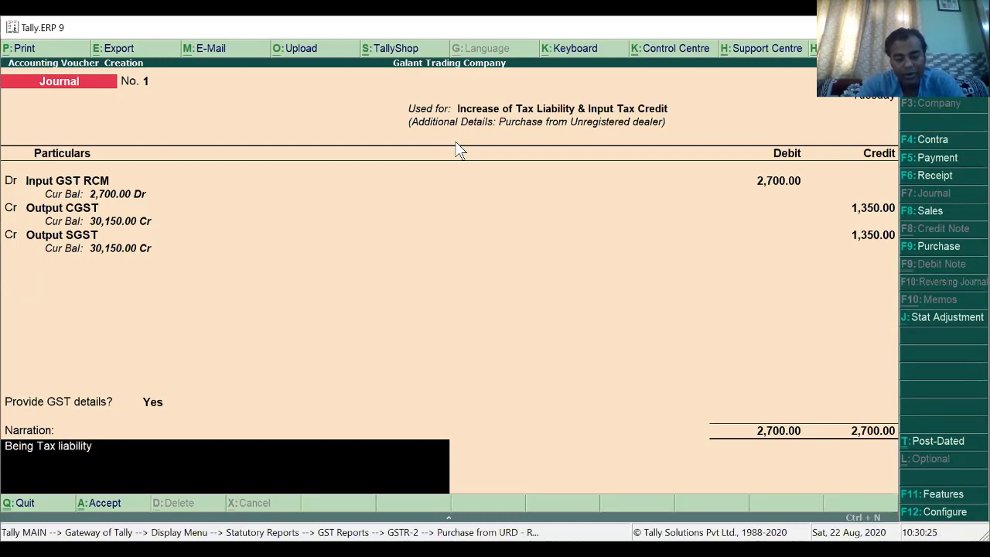
{"action": "type", "text": " increa"}
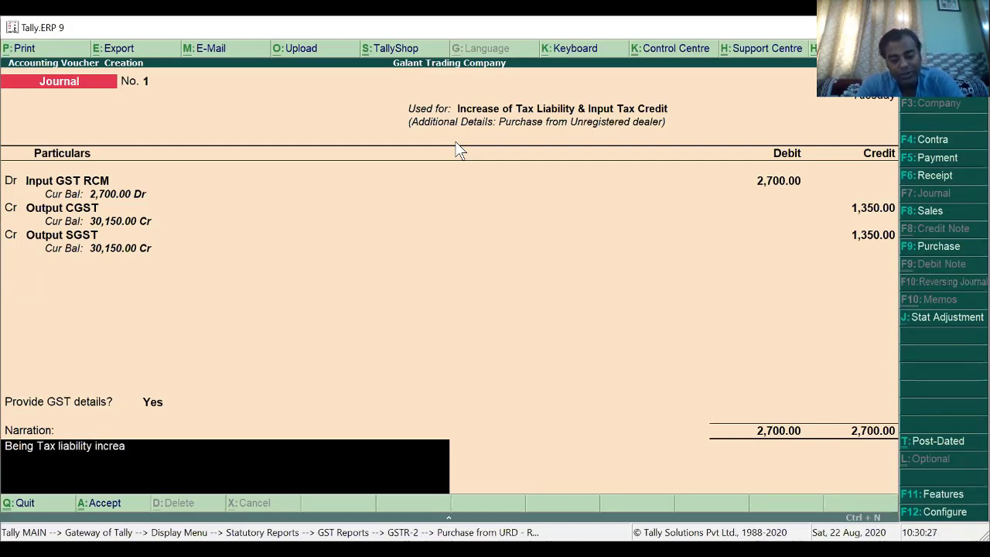
{"action": "type", "text": "se"}
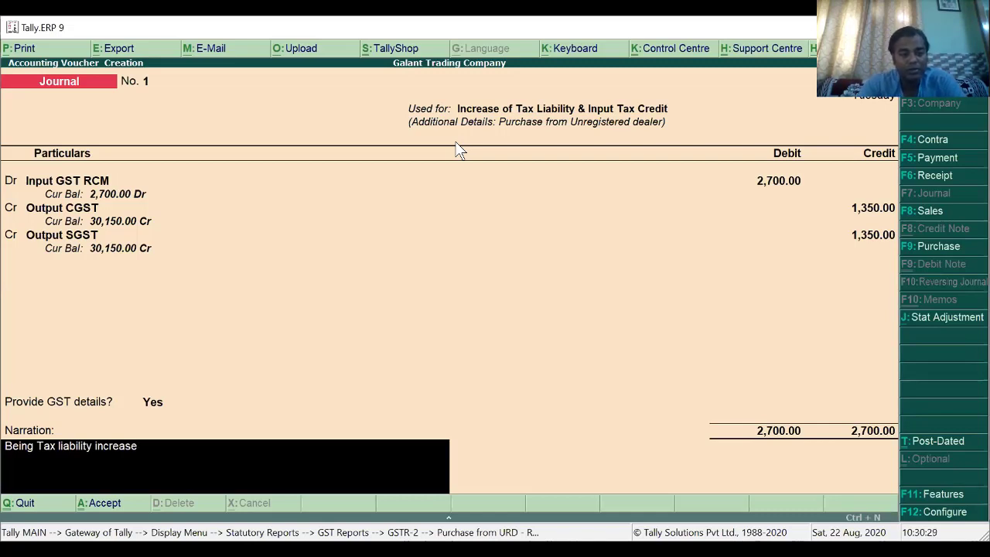
{"action": "type", "text": " under"}
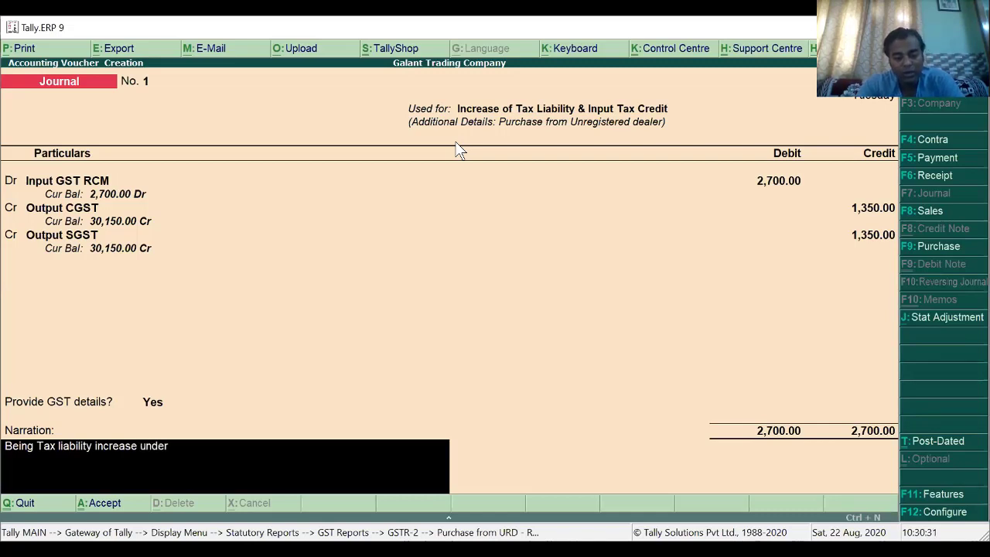
{"action": "type", "text": " RCM"}
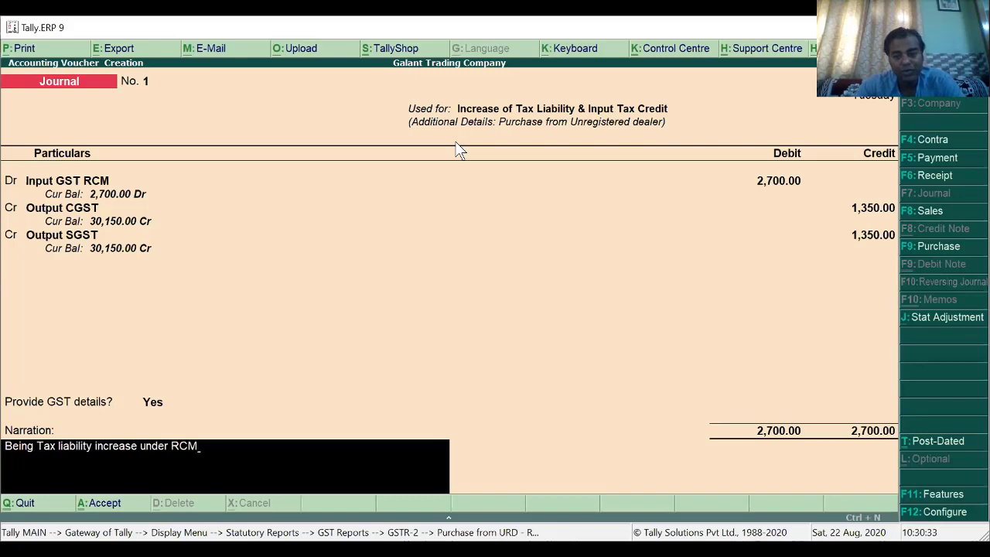
{"action": "key", "text": "Return"}
{"action": "key", "text": "Return"}
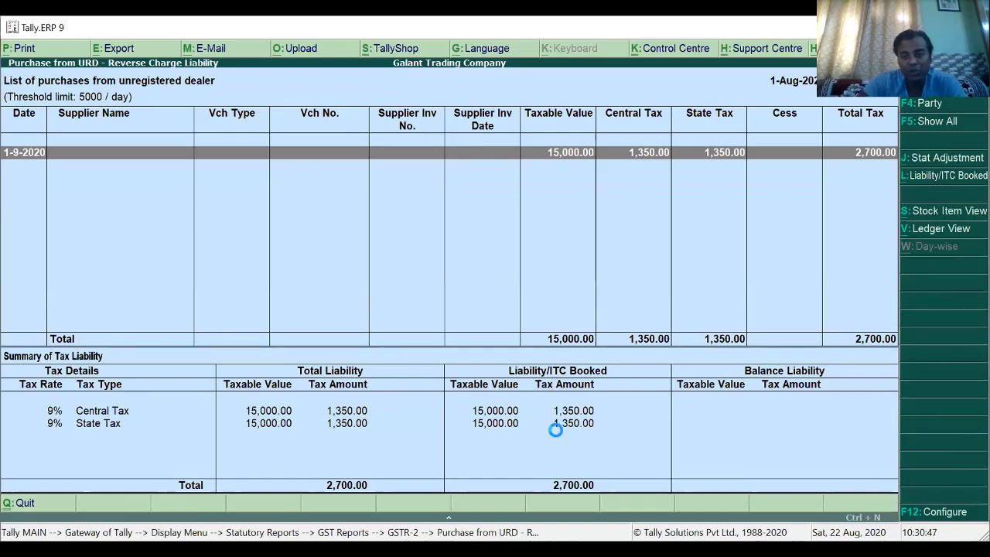
Return to the GSTR-2 summary and check the Reverse Charge Liability to be Booked section.
{"action": "key", "text": "Escape"}
{"action": "key", "text": "Down"}
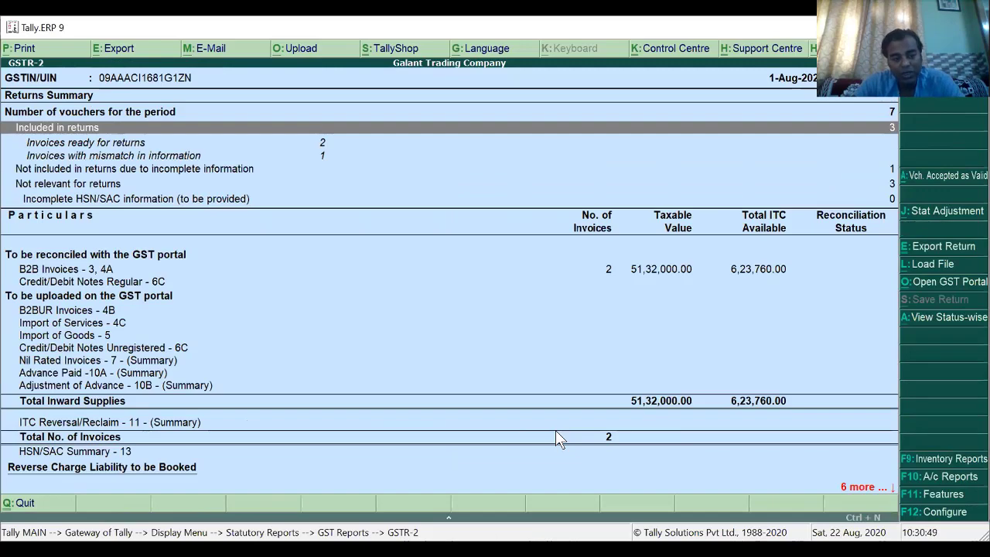
{"action": "key", "text": "End"}
{"action": "key", "text": "Up"}
{"action": "key", "text": "Up"}
{"action": "key", "text": "Up"}
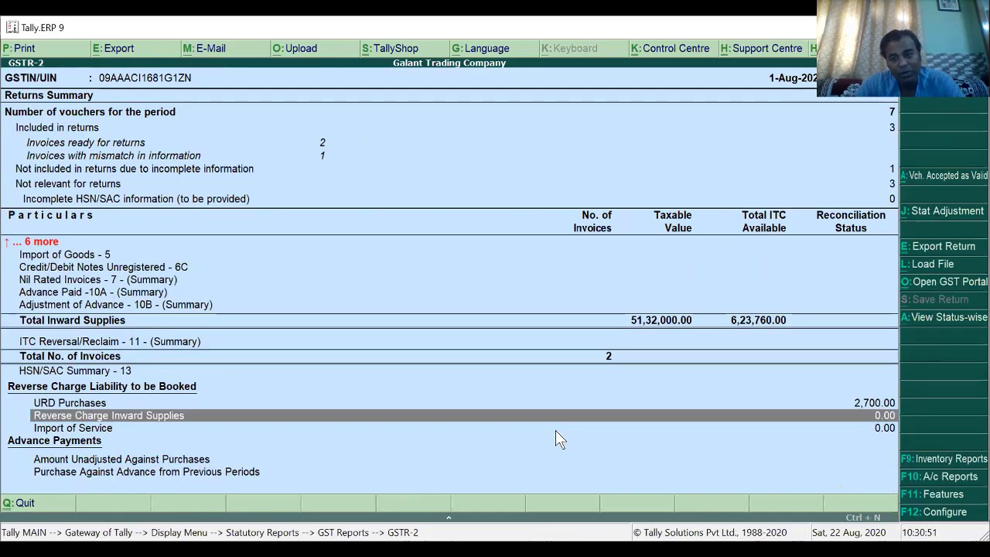
Switch to the GSTR-1 report and extend its period's end date, keeping 1-Aug-2020 as the start.
{"action": "key", "text": "Escape"}
{"action": "key", "text": "Up"}
{"action": "key", "text": "Return"}
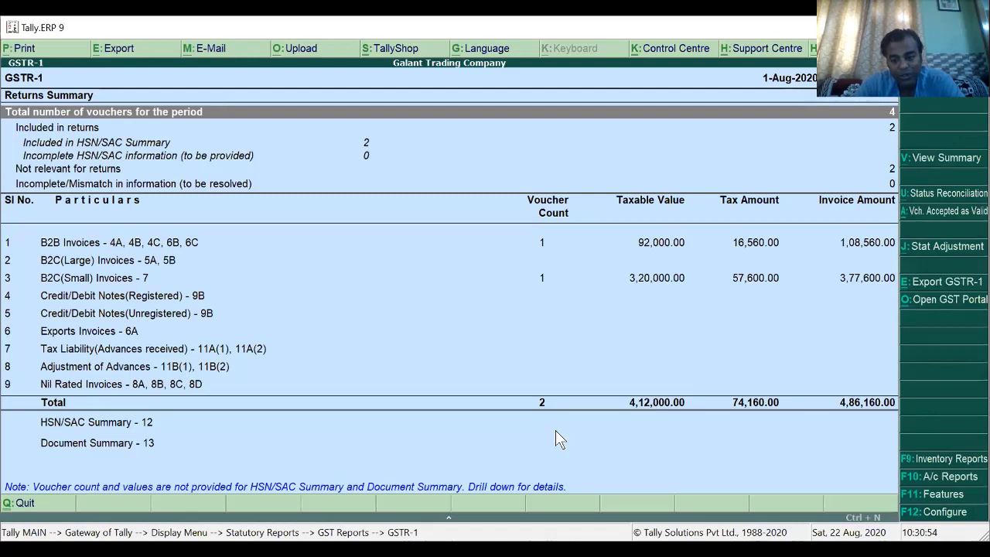
{"action": "key", "text": "F2"}
{"action": "key", "text": "Return"}
{"action": "type", "text": "1-"}
{"action": "key", "text": "Return"}
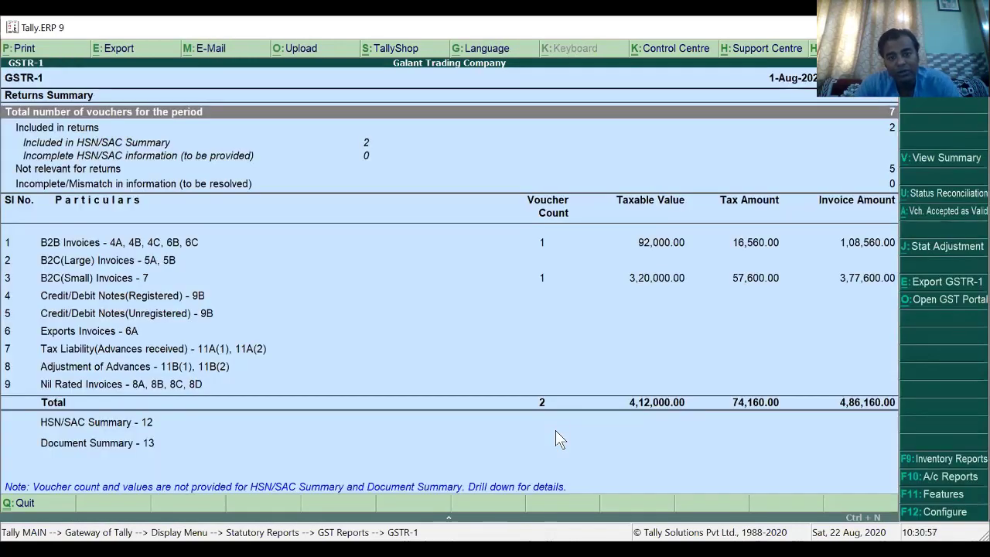
Look through all rows of the GSTR-1 returns summary, from the voucher counts down to the Document Summary.
{"action": "key", "text": "Down"}
{"action": "key", "text": "Down"}
{"action": "key", "text": "Down"}
{"action": "key", "text": "Down"}
{"action": "key", "text": "Down"}
{"action": "key", "text": "Down"}
{"action": "key", "text": "Down"}
{"action": "key", "text": "Down"}
{"action": "key", "text": "Down"}
{"action": "key", "text": "Down"}
{"action": "key", "text": "Down"}
{"action": "key", "text": "Down"}
{"action": "key", "text": "Down"}
{"action": "key", "text": "Down"}
{"action": "key", "text": "Down"}
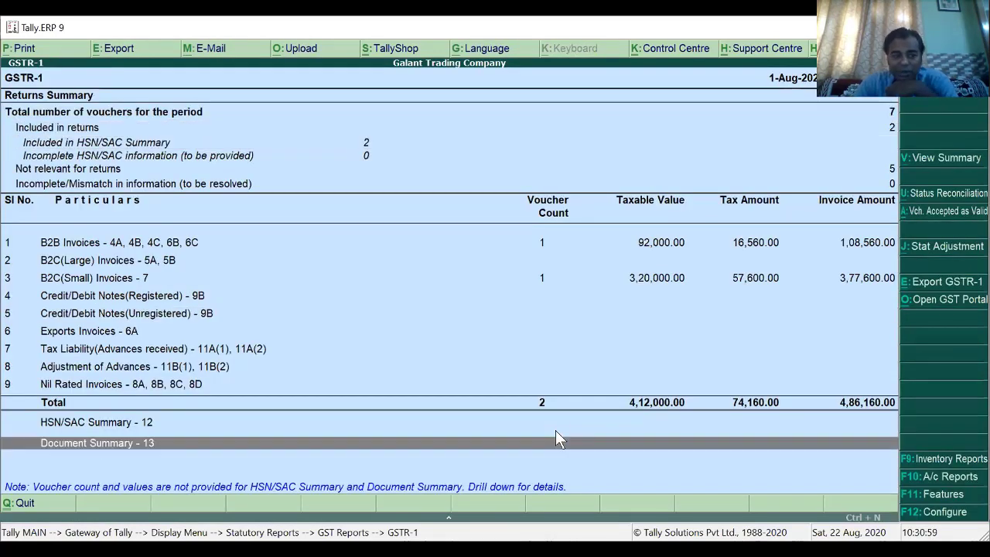
{"action": "key", "text": "Up"}
{"action": "key", "text": "Up"}
{"action": "key", "text": "Up"}
{"action": "key", "text": "Up"}
{"action": "key", "text": "Up"}
{"action": "key", "text": "Up"}
{"action": "key", "text": "Up"}
{"action": "key", "text": "Up"}
{"action": "key", "text": "Up"}
{"action": "key", "text": "Up"}
{"action": "key", "text": "Up"}
{"action": "key", "text": "Up"}
{"action": "key", "text": "Down"}
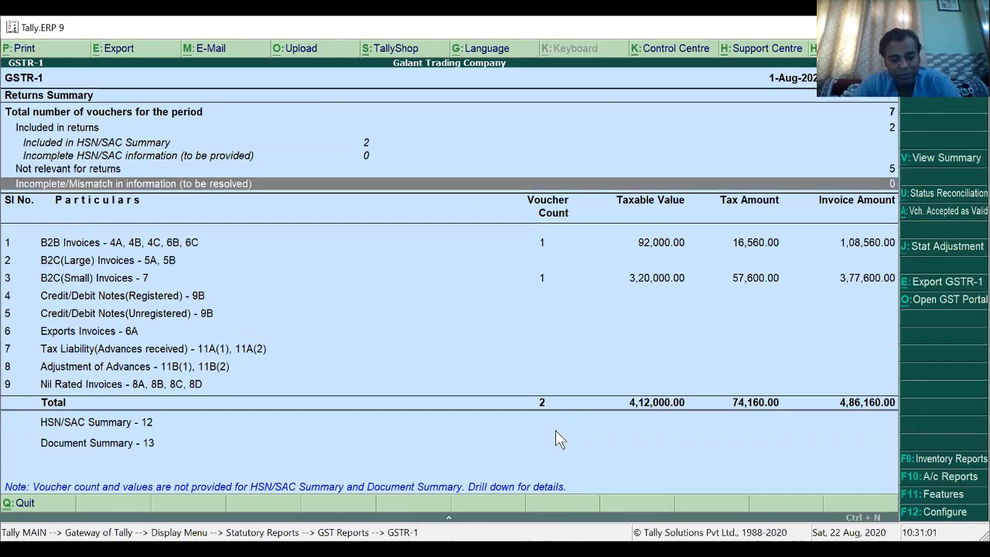
Expand the B2B Invoices row of GSTR-1 and check its Reverse charge supplies line and the rest of the summary.
{"action": "key", "text": "shift+Return"}
{"action": "key", "text": "Down"}
{"action": "key", "text": "Down"}
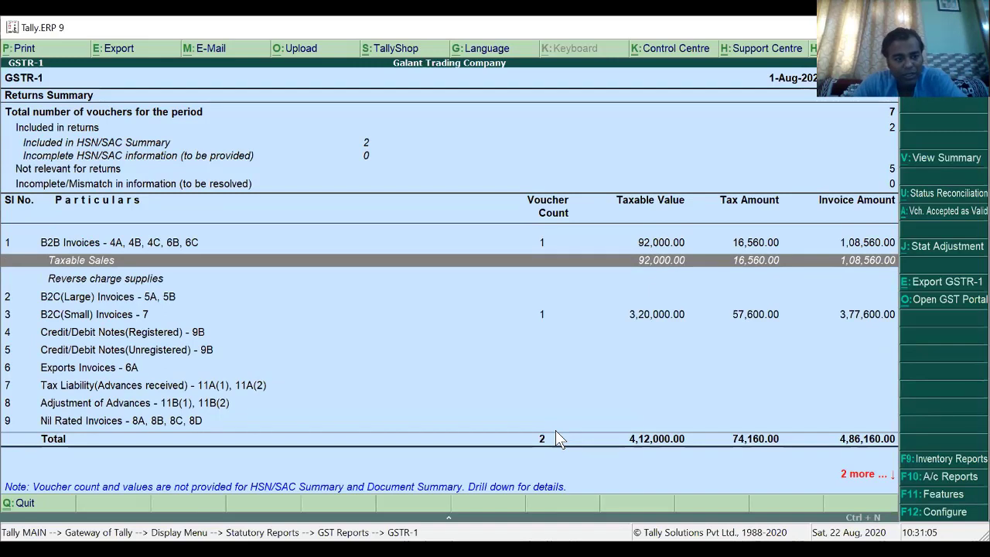
{"action": "key", "text": "Down"}
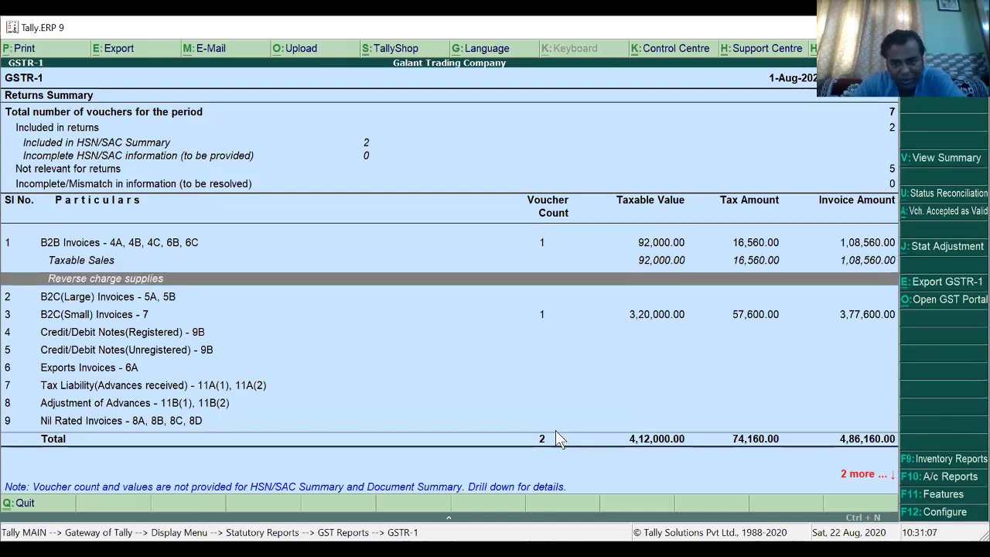
{"action": "key", "text": "Down"}
{"action": "key", "text": "Down"}
{"action": "key", "text": "Down"}
{"action": "key", "text": "Down"}
{"action": "key", "text": "Down"}
{"action": "key", "text": "Down"}
{"action": "key", "text": "Down"}
{"action": "key", "text": "Down"}
{"action": "key", "text": "Down"}
{"action": "key", "text": "Down"}
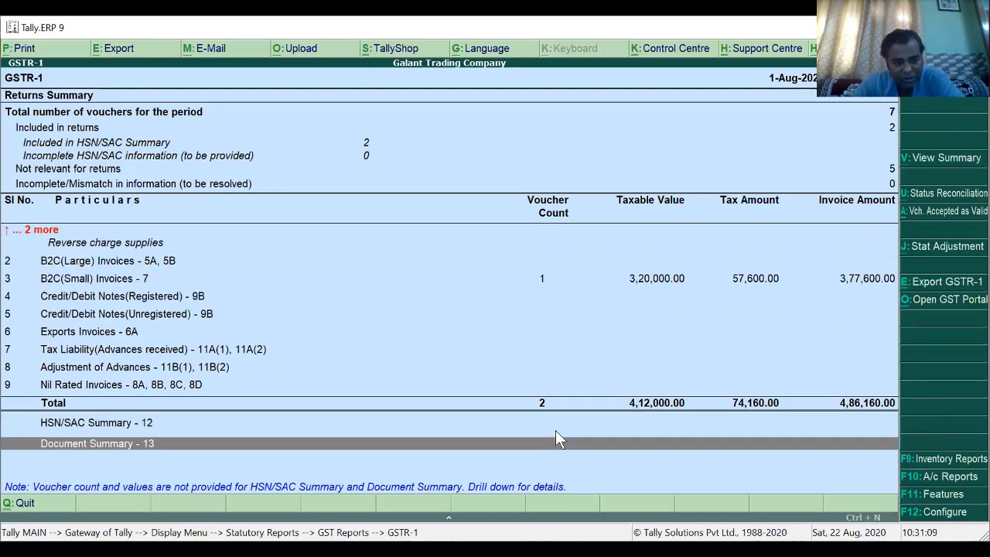
{"action": "key", "text": "Up"}
{"action": "key", "text": "Up"}
{"action": "key", "text": "Up"}
{"action": "key", "text": "Up"}
{"action": "key", "text": "Up"}
{"action": "key", "text": "Up"}
{"action": "key", "text": "Up"}
{"action": "key", "text": "Up"}
{"action": "key", "text": "Up"}
{"action": "key", "text": "Up"}
{"action": "key", "text": "Up"}
{"action": "key", "text": "Up"}
{"action": "key", "text": "Up"}
{"action": "key", "text": "Up"}
{"action": "key", "text": "Up"}
{"action": "key", "text": "Up"}
{"action": "key", "text": "Down"}
{"action": "key", "text": "Down"}
{"action": "key", "text": "Down"}
{"action": "key", "text": "Down"}
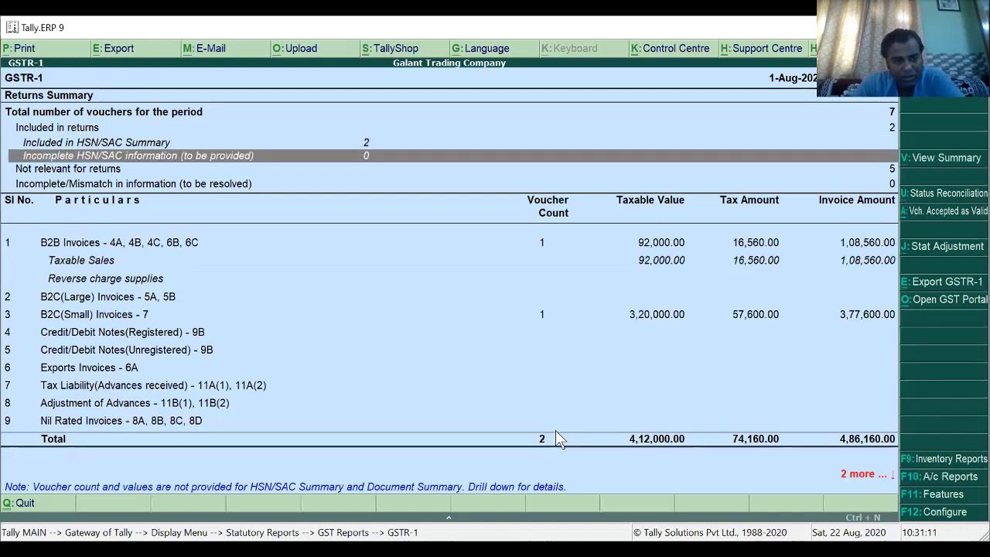
Drill down from B2B Invoices to the Orbit solutions sales voucher, review it and close it without changes.
{"action": "key", "text": "Up"}
{"action": "key", "text": "Return"}
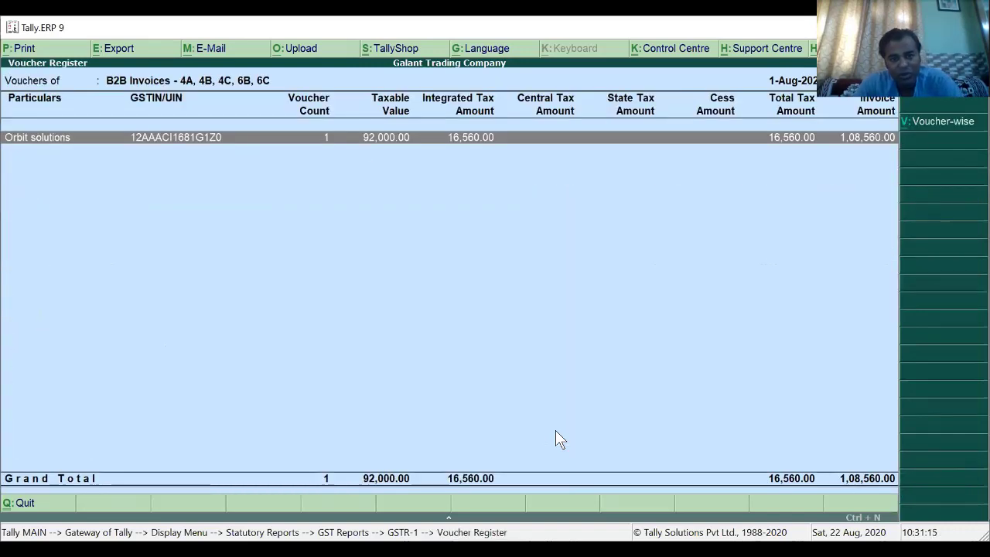
{"action": "key", "text": "Return"}
{"action": "key", "text": "Return"}
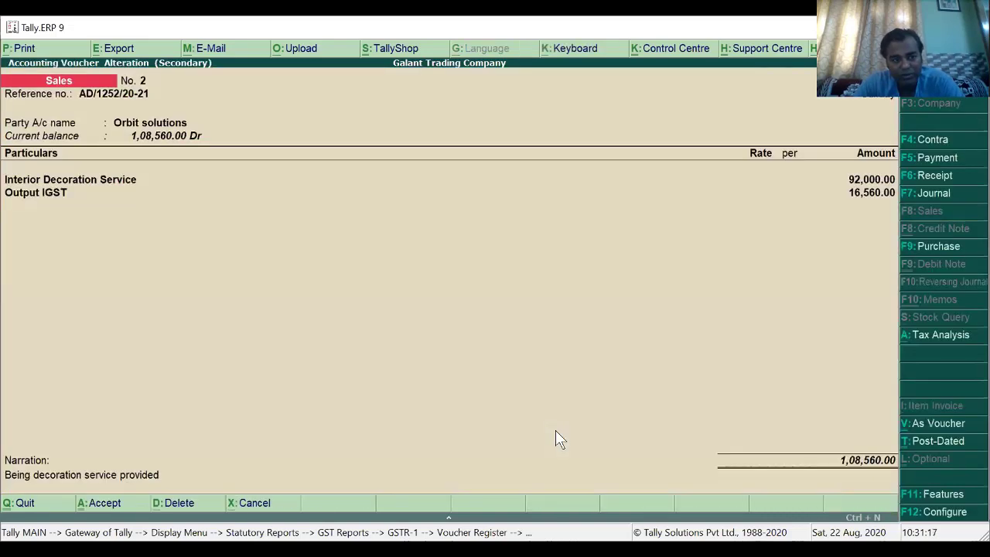
{"action": "key", "text": "Escape"}
{"action": "key", "text": "Escape"}
{"action": "key", "text": "Escape"}
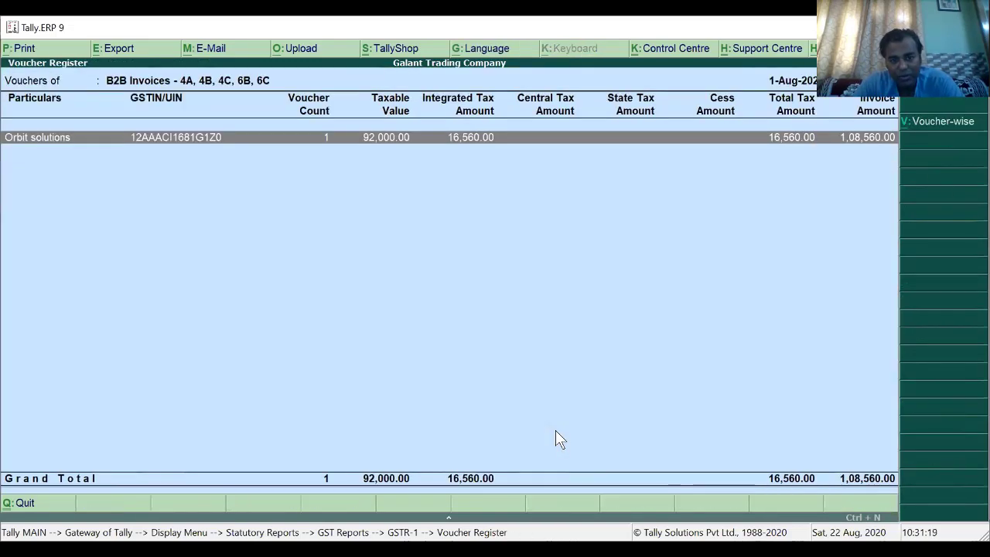
Drill down from B2C(Small) Invoices through Uttar Pradesh to the galaxy Ltd sales voucher, then return to GSTR-1.
{"action": "key", "text": "Up"}
{"action": "key", "text": "Down"}
{"action": "key", "text": "Down"}
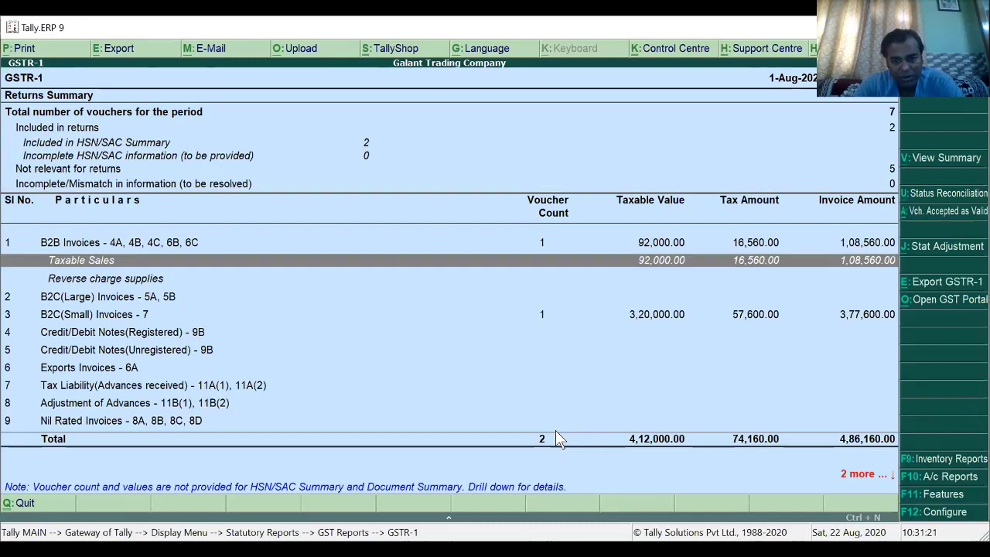
{"action": "key", "text": "Down"}
{"action": "key", "text": "Down"}
{"action": "key", "text": "Return"}
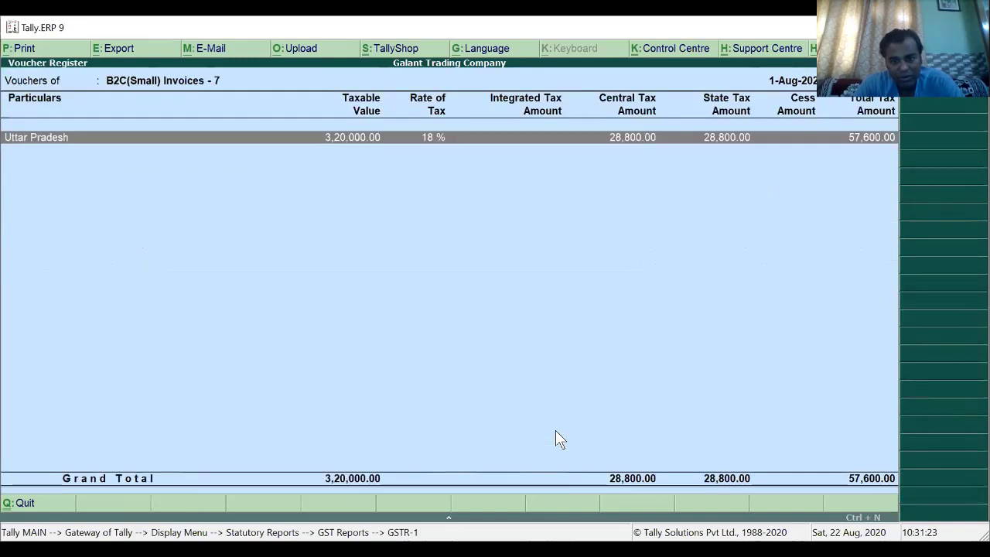
{"action": "key", "text": "Return"}
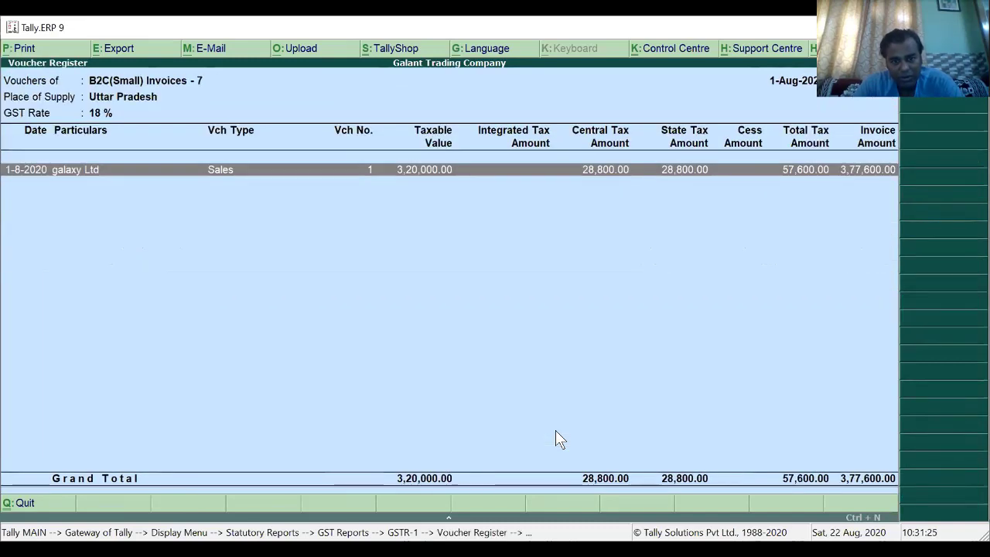
{"action": "key", "text": "Return"}
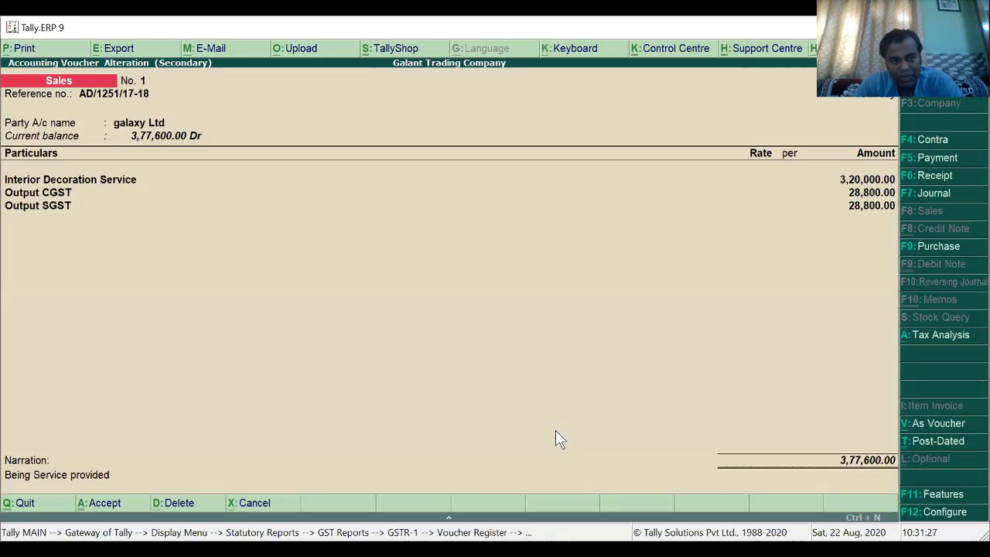
{"action": "key", "text": "Escape"}
{"action": "key", "text": "Escape"}
{"action": "key", "text": "Escape"}
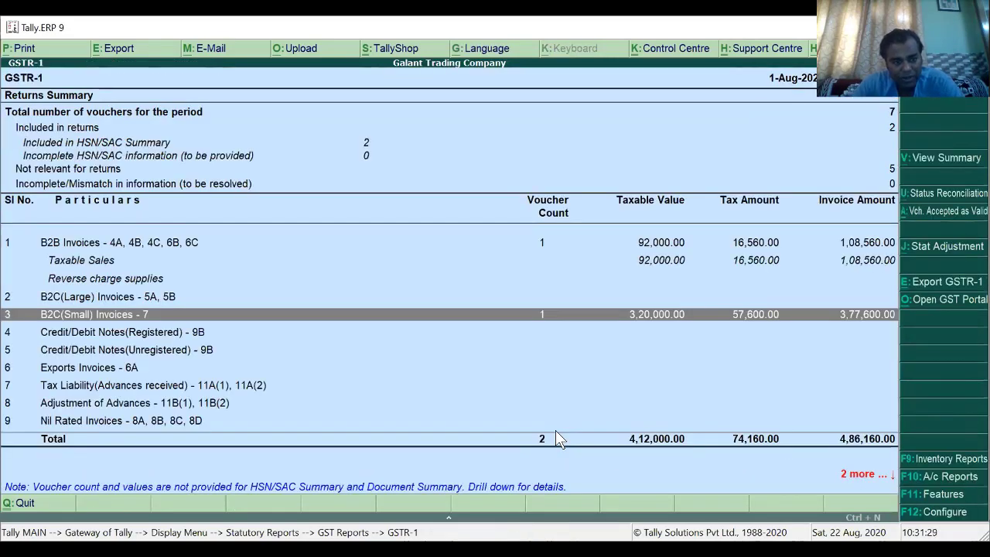
Recheck the Reverse charge supplies line in GSTR-1 and return to the Gateway of Tally.
{"action": "key", "text": "Up"}
{"action": "key", "text": "Up"}
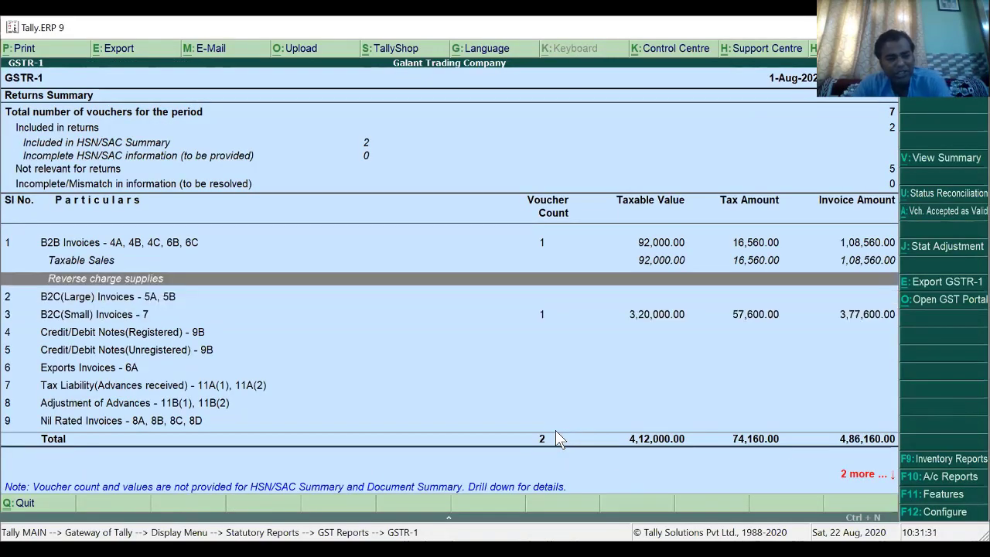
{"action": "key", "text": "Down"}
{"action": "key", "text": "Down"}
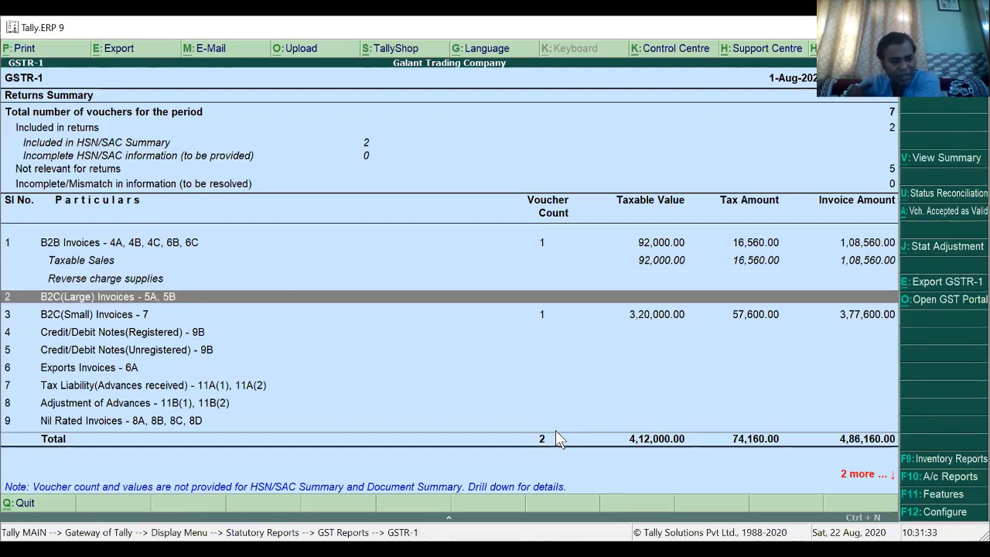
{"action": "key", "text": "Up"}
{"action": "key", "text": "Up"}
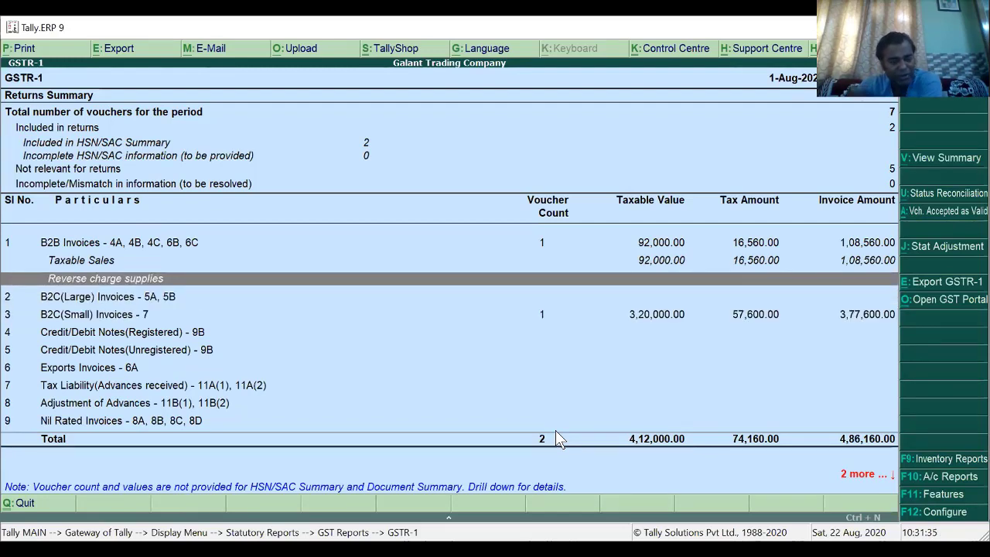
{"action": "key", "text": "Up"}
{"action": "key", "text": "Up"}
{"action": "key", "text": "Up"}
{"action": "key", "text": "Escape"}
{"action": "key", "text": "Escape"}
{"action": "key", "text": "Escape"}
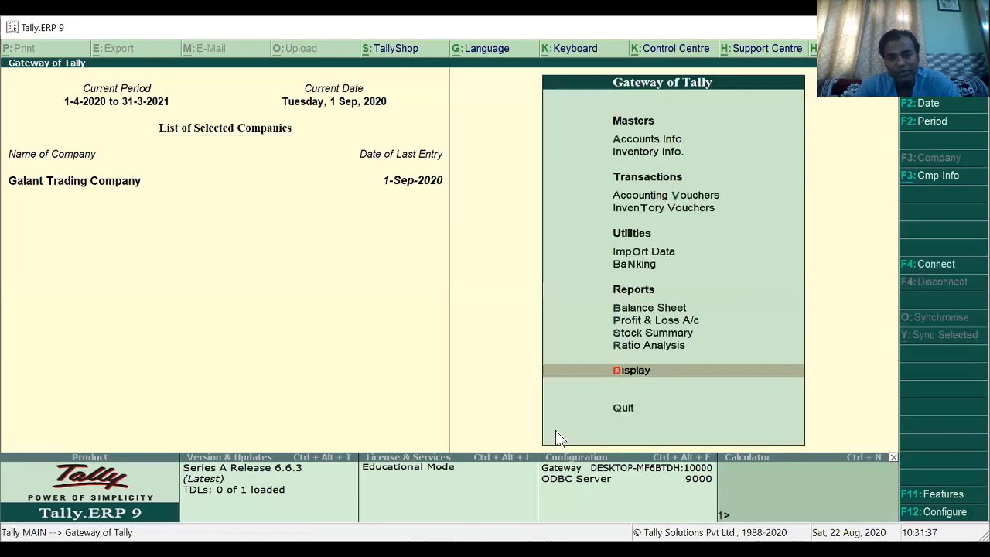
Open the Balance Sheet and drill down into the Duties & Taxes group under Current Liabilities.
{"action": "key", "text": "Down"}
{"action": "key", "text": "Down"}
{"action": "key", "text": "Down"}
{"action": "key", "text": "Down"}
{"action": "key", "text": "Down"}
{"action": "key", "text": "Down"}
{"action": "key", "text": "Down"}
{"action": "key", "text": "Down"}
{"action": "key", "text": "Down"}
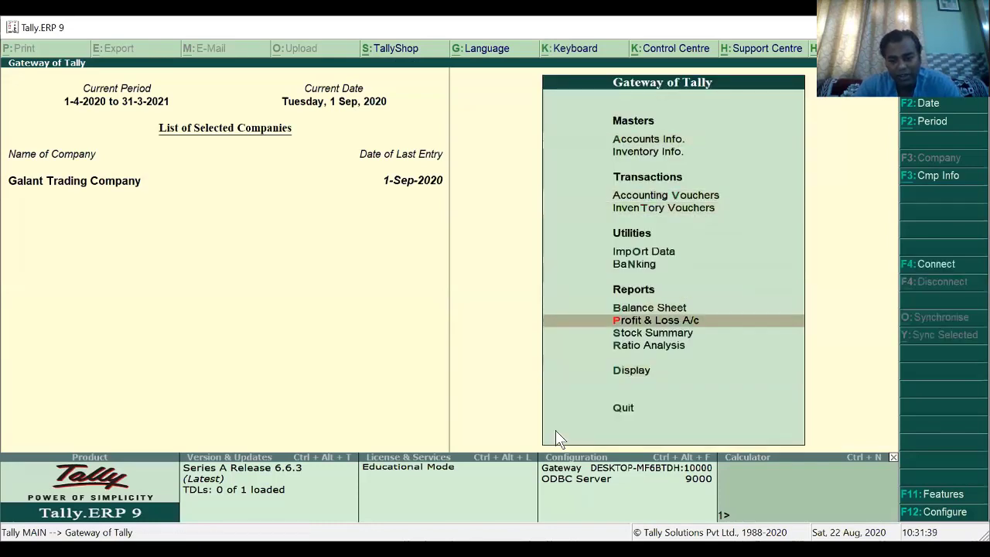
{"action": "key", "text": "Up"}
{"action": "key", "text": "Return"}
{"action": "key", "text": "Down"}
{"action": "key", "text": "Down"}
{"action": "key", "text": "Down"}
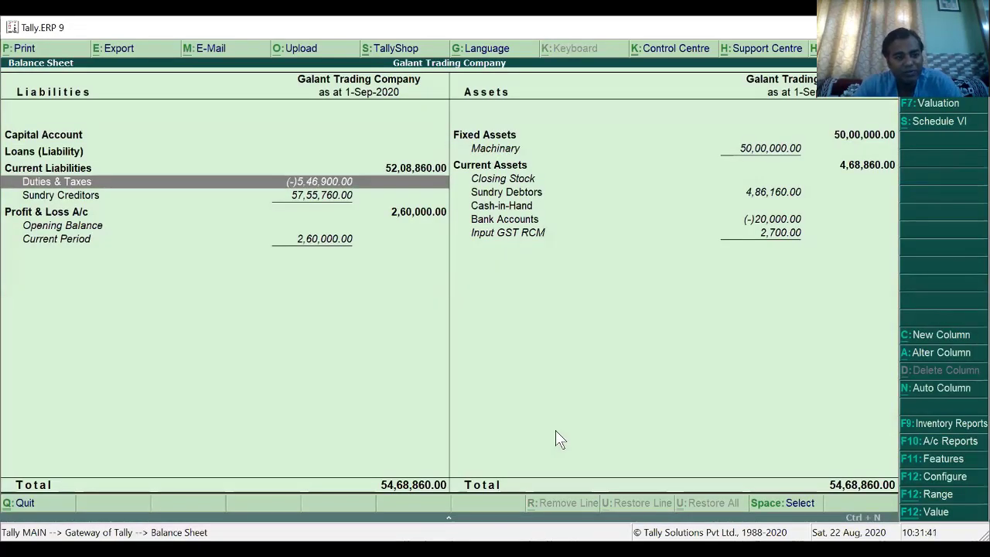
{"action": "key", "text": "Return"}
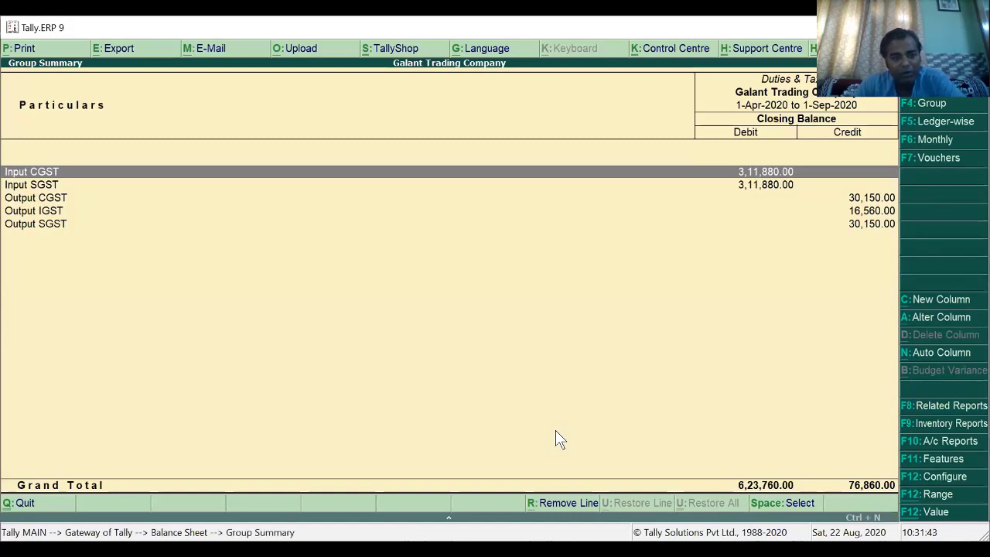
Review the monthly summary of the Output CGST ledger, then leave the Balance Sheet.
{"action": "key", "text": "Down"}
{"action": "key", "text": "Down"}
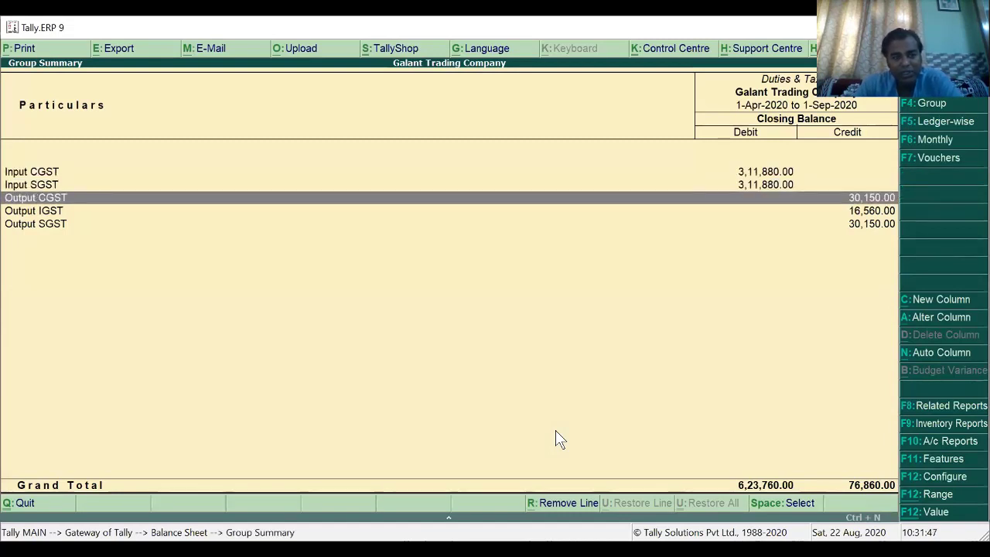
{"action": "key", "text": "Return"}
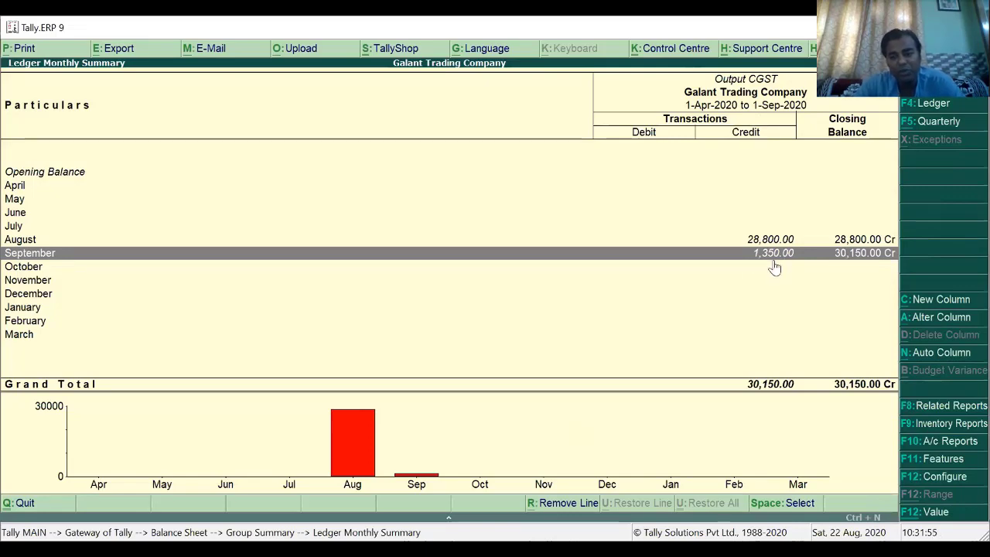
{"action": "key", "text": "Escape"}
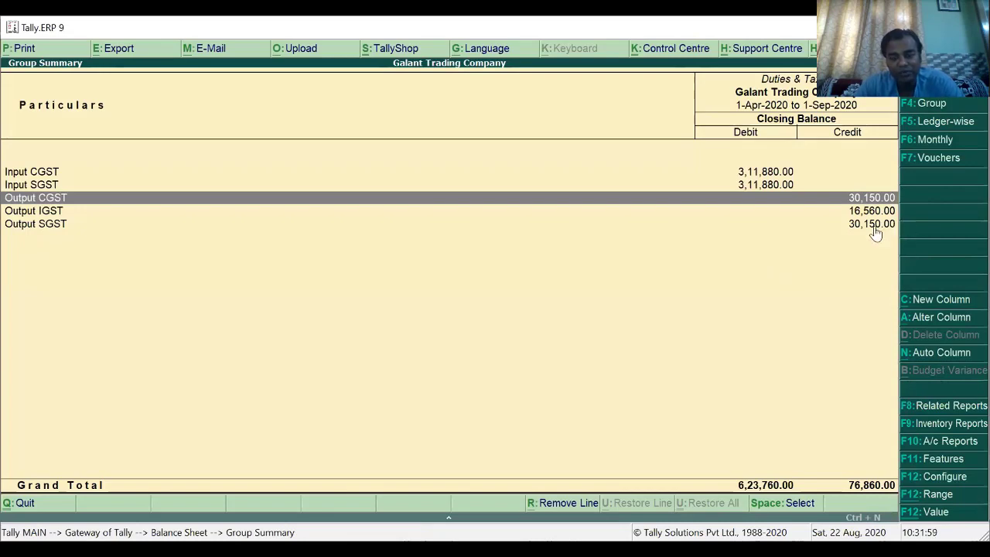
{"action": "key", "text": "Escape"}
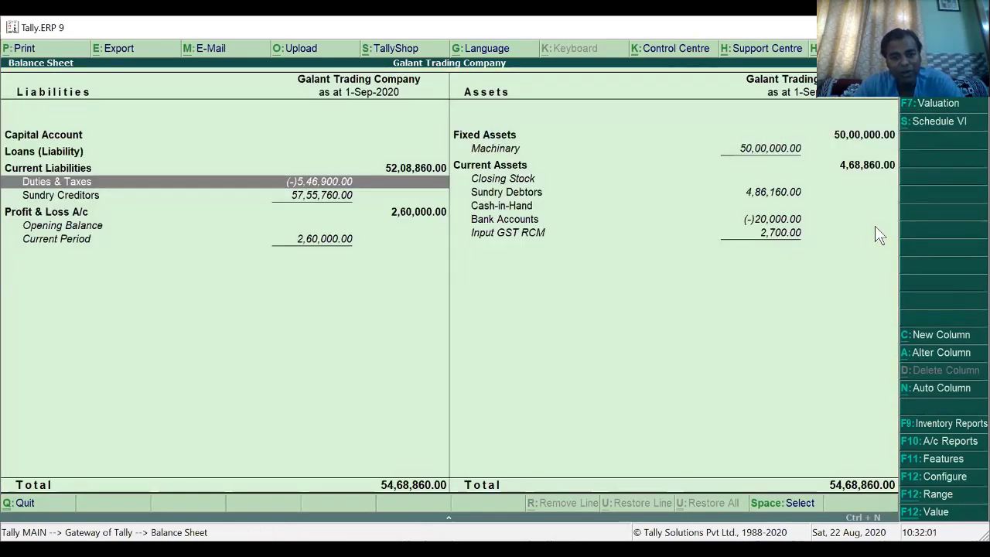
{"action": "key", "text": "Escape"}
{"action": "key", "text": "Home"}
{"action": "key", "text": "Down"}
{"action": "key", "text": "Down"}
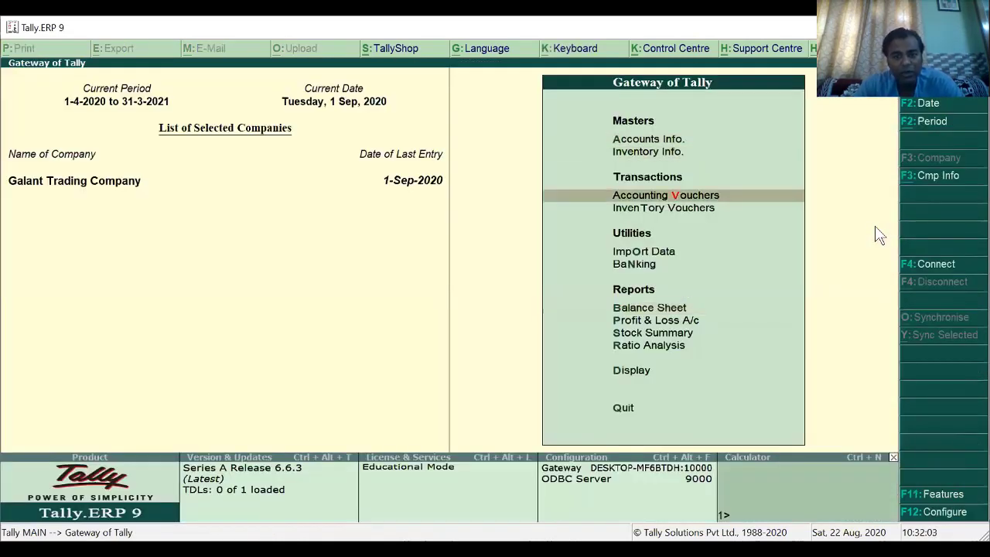
{"action": "key", "text": "Return"}
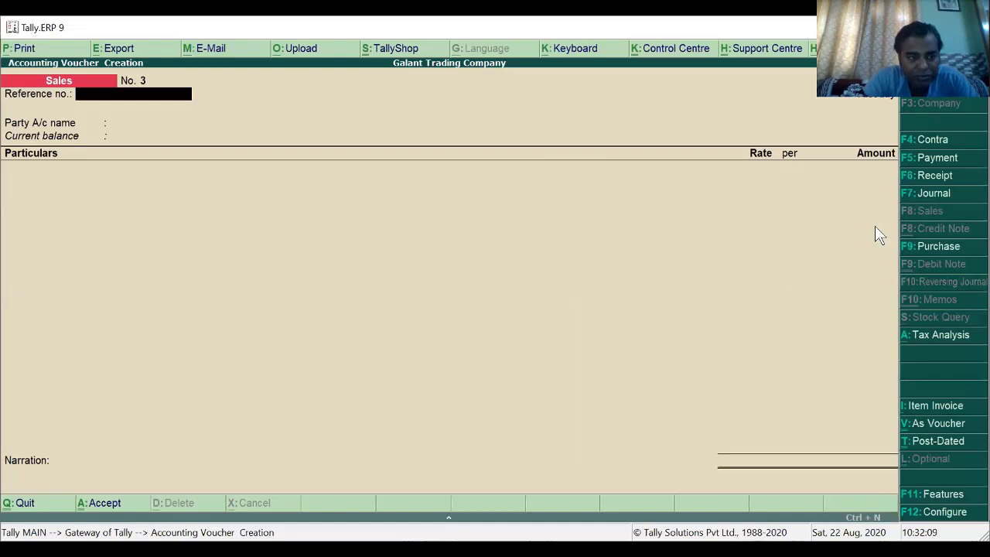
{"action": "key", "text": "F5"}
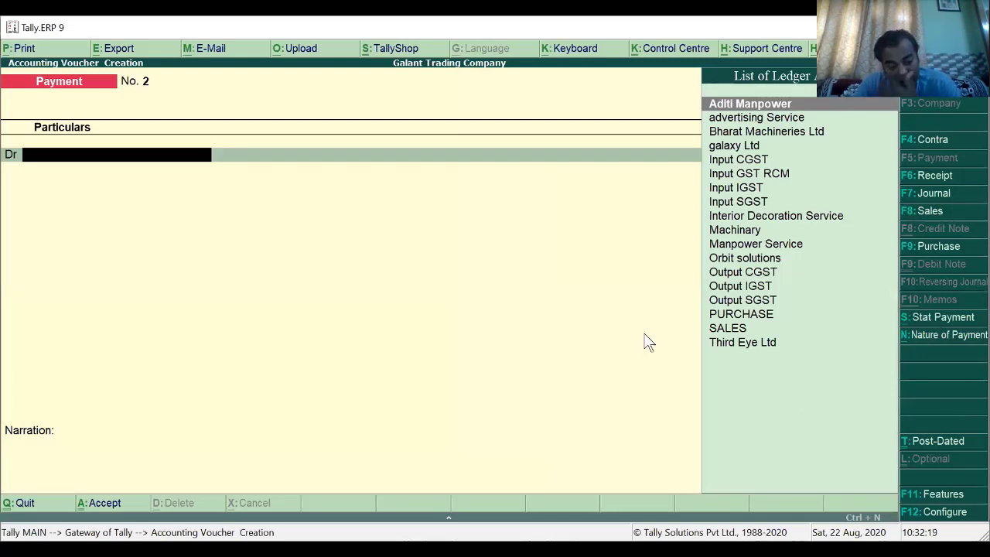
{"action": "key", "text": "Escape"}
{"action": "key", "text": "Return"}
{"action": "key", "text": "Escape"}
{"action": "key", "text": "Escape"}
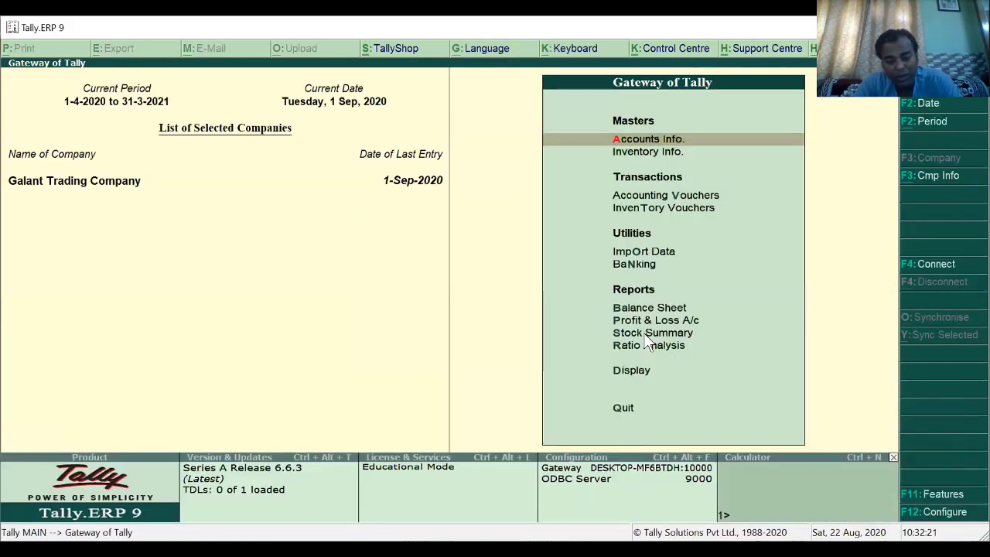
Reopen the Duties & Taxes group summary from the Balance Sheet, review the input and output tax ledgers, and close it.
{"action": "key", "text": "b"}
{"action": "key", "text": "Down"}
{"action": "key", "text": "Down"}
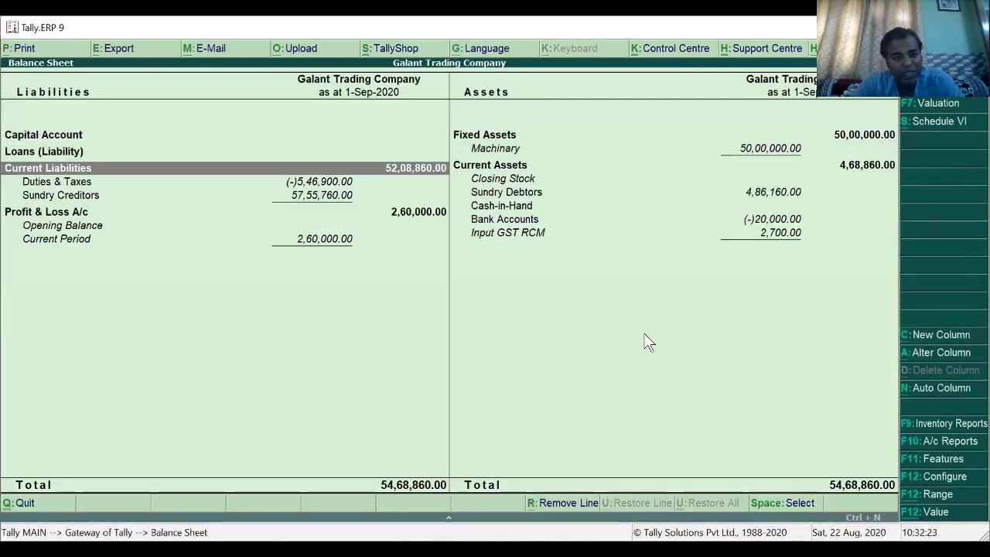
{"action": "key", "text": "Down"}
{"action": "key", "text": "Return"}
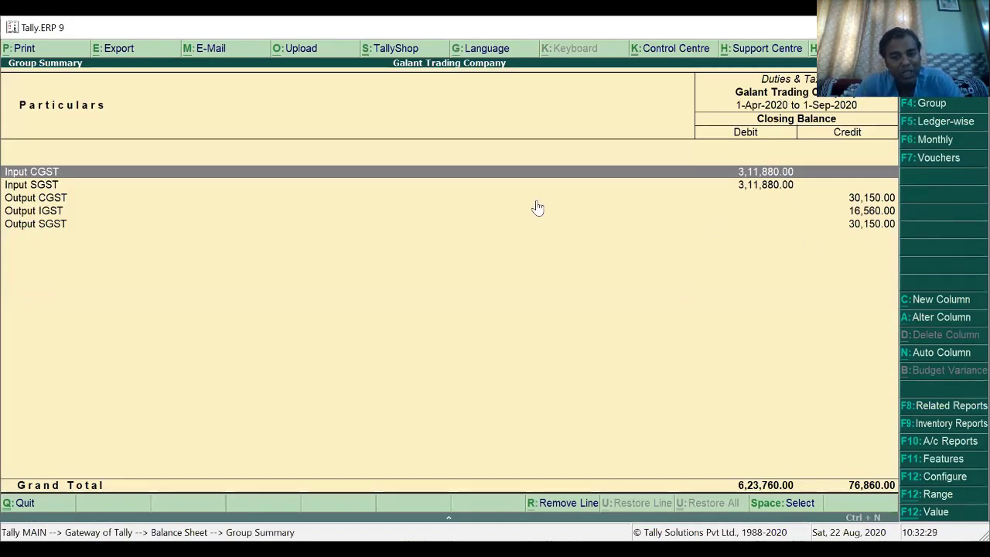
{"action": "key", "text": "Escape"}
{"action": "key", "text": "Escape"}
{"action": "key", "text": "Escape"}
{"action": "key", "text": "Escape"}
Open a new payment voucher and start a statutory payment with GST as the tax type.
{"action": "key", "text": "Down"}
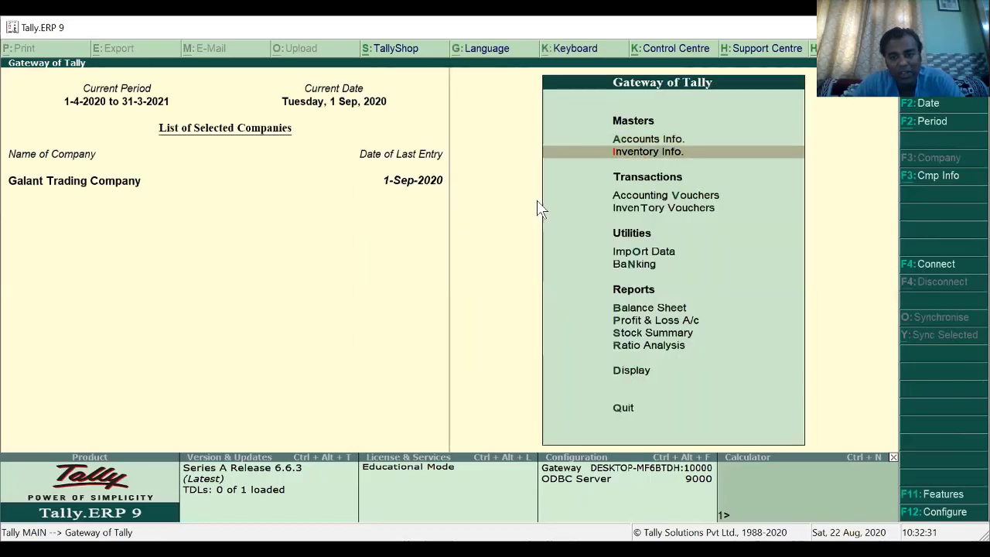
{"action": "key", "text": "Down"}
{"action": "key", "text": "Return"}
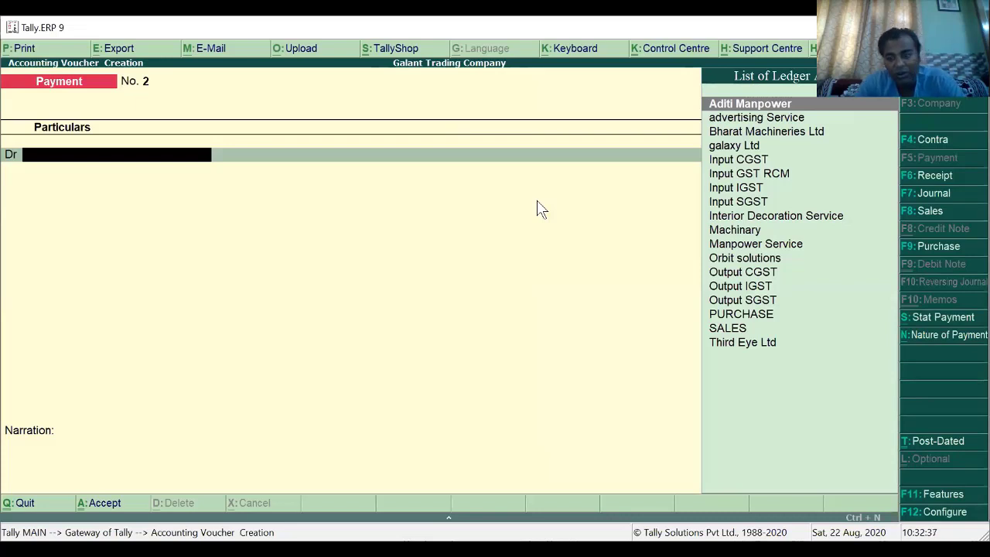
{"action": "left_click", "coordinate": [942, 318]}
{"action": "key", "text": "Return"}
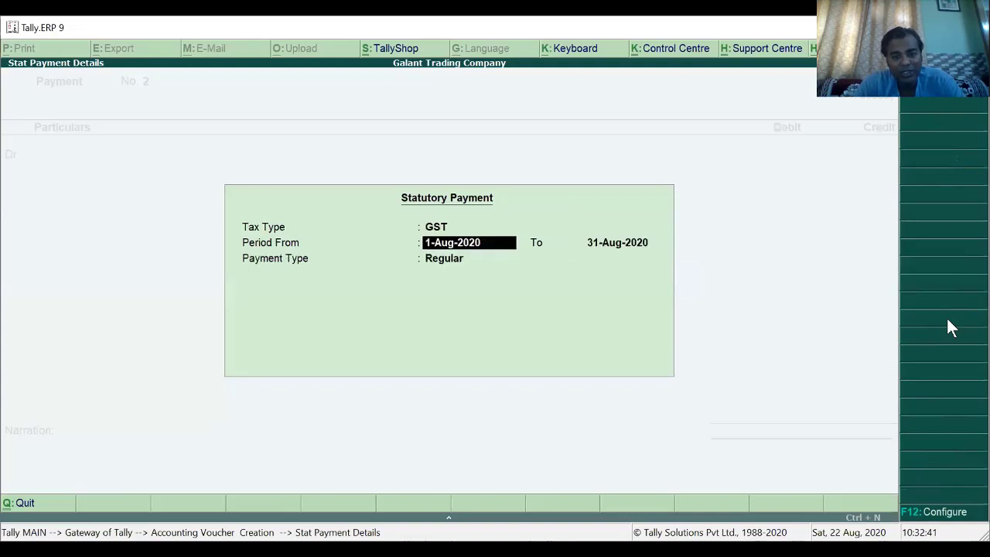
{"action": "type", "text": "1"}
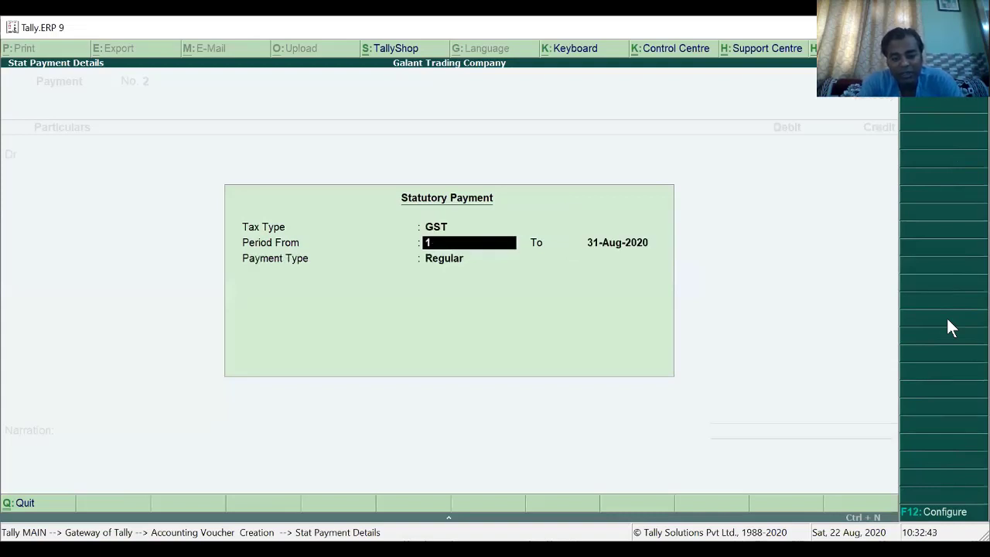
{"action": "type", "text": "-8"}
{"action": "key", "text": "Return"}
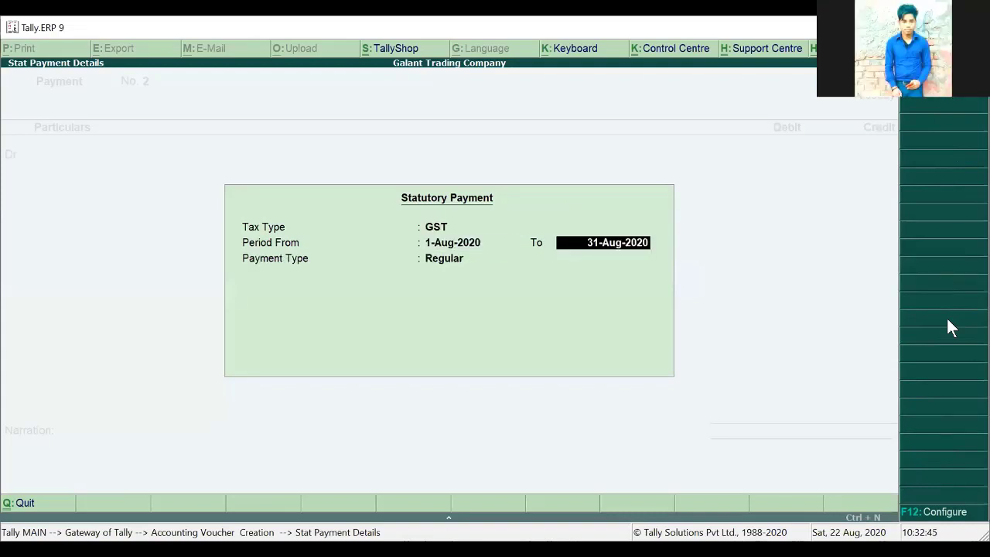
{"action": "key", "text": "BackSpace"}
Set the statutory payment period from 1-Sep-2020 to 2-Sep-2020.
{"action": "type", "text": "1-"}
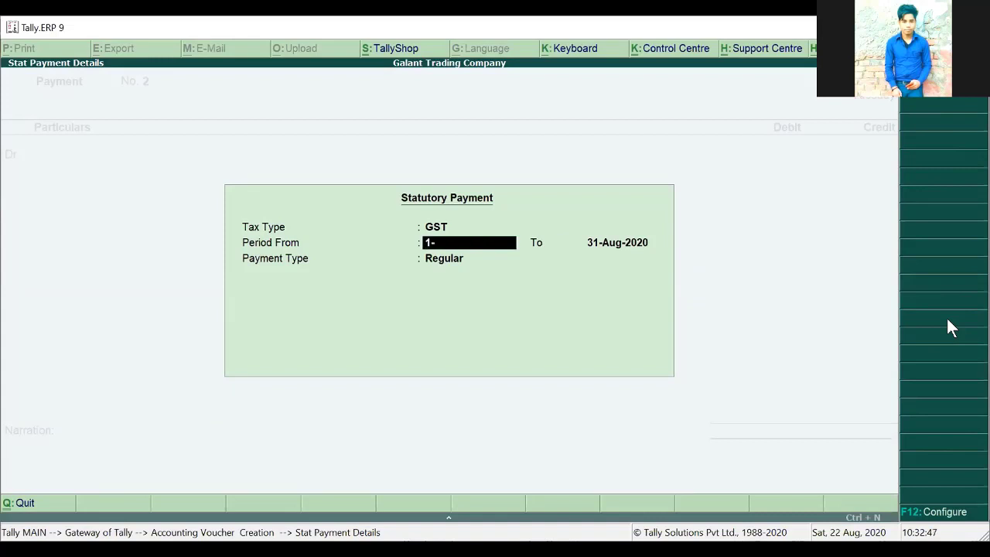
{"action": "type", "text": "9"}
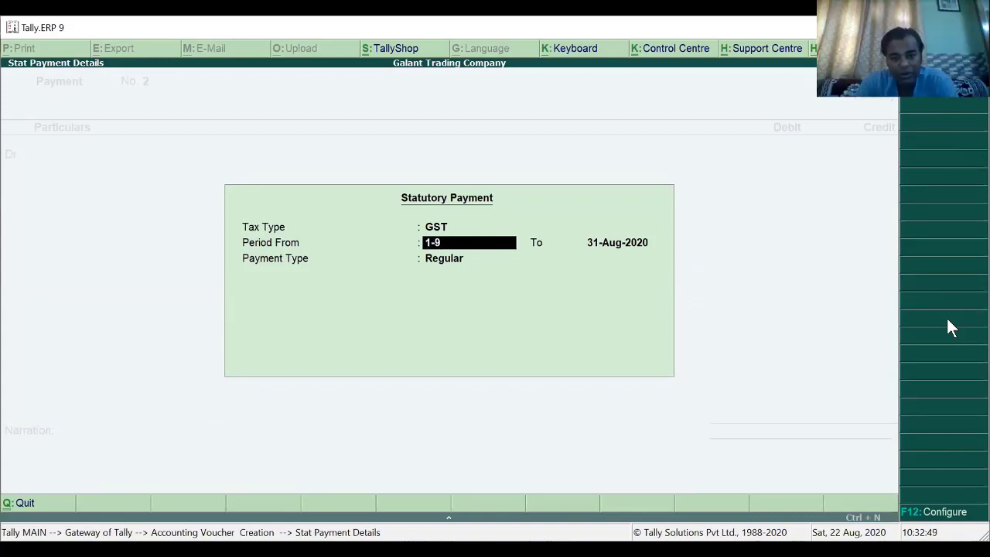
{"action": "key", "text": "Return"}
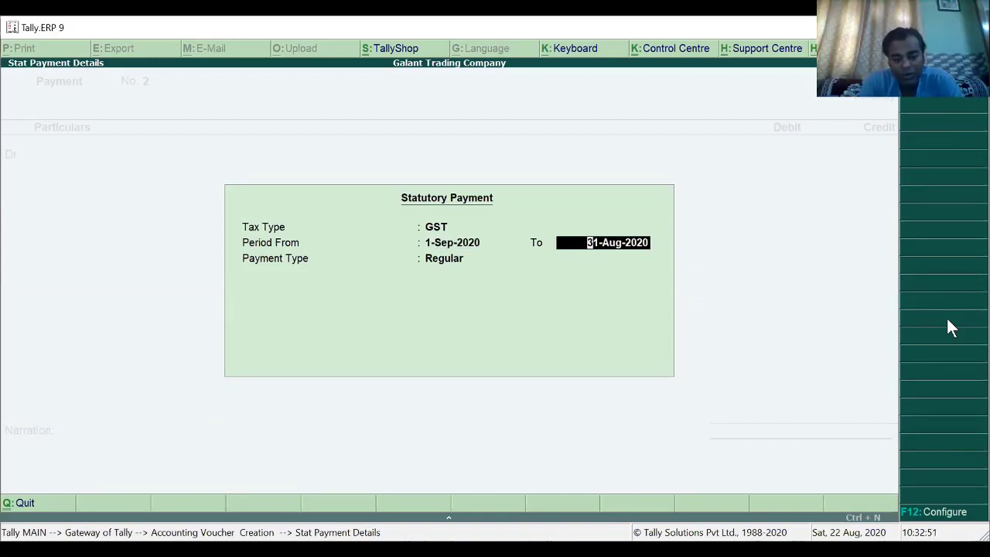
{"action": "type", "text": "2-"}
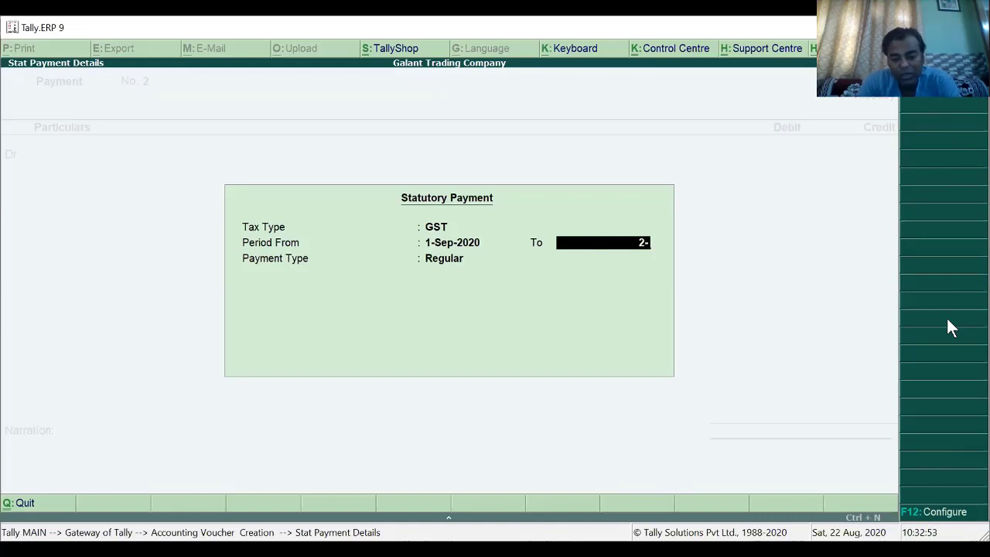
{"action": "type", "text": "9"}
{"action": "key", "text": "Return"}
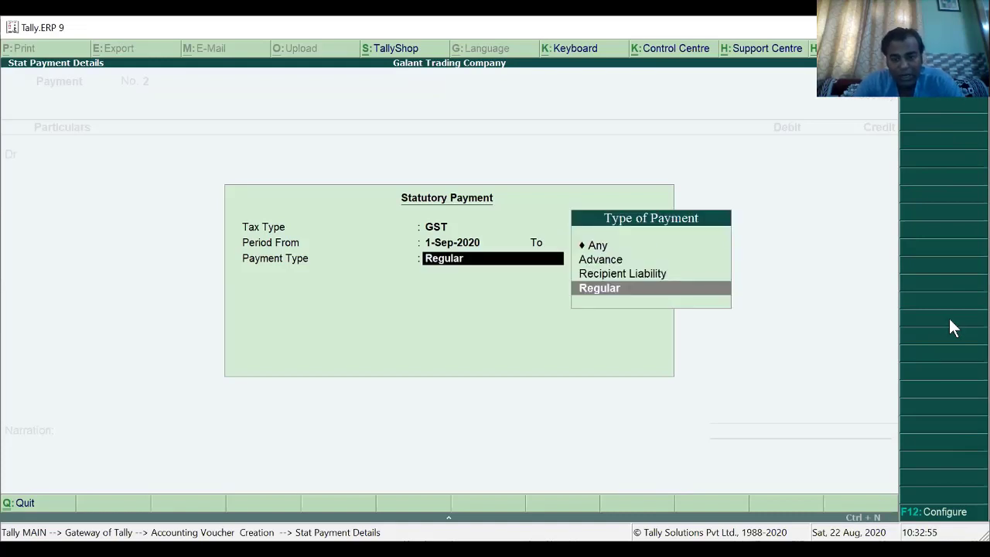
Set the statutory payment type to Recipient Liability and accept the payment details.
{"action": "key", "text": "Up"}
{"action": "key", "text": "Up"}
{"action": "key", "text": "Down"}
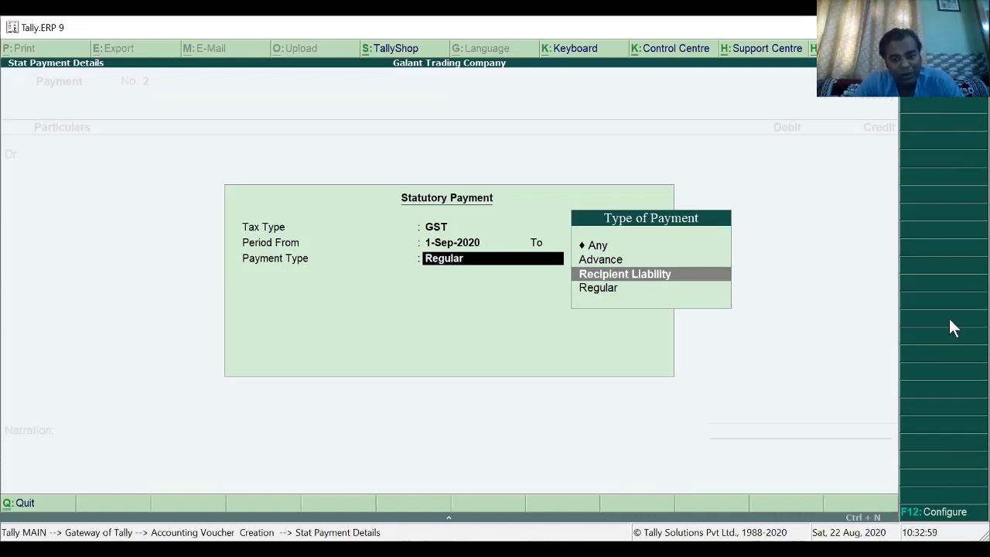
{"action": "key", "text": "Up"}
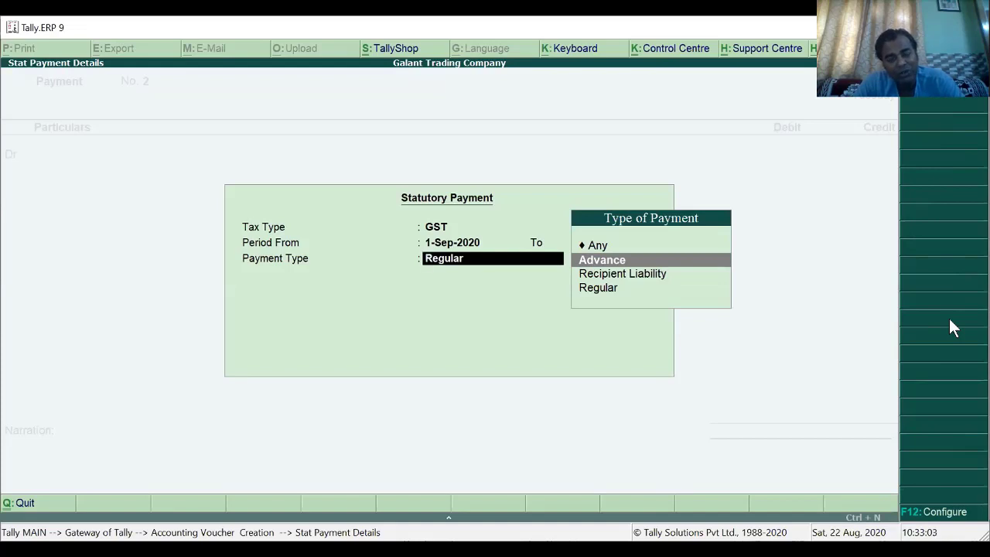
{"action": "key", "text": "Down"}
{"action": "key", "text": "Return"}
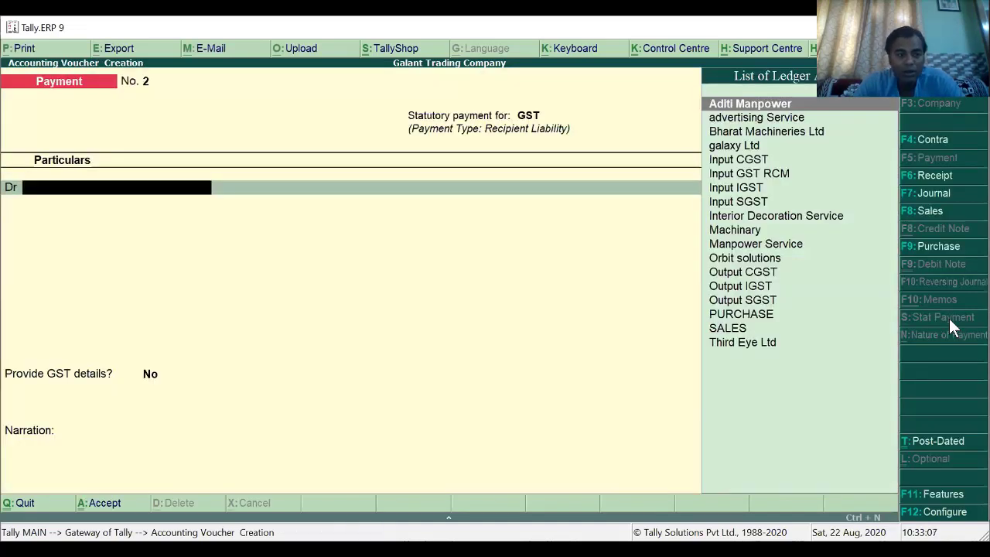
Debit the Output CGST ledger with 1,350 in the payment voucher.
{"action": "key", "text": "Down"}
{"action": "key", "text": "Down"}
{"action": "key", "text": "Down"}
{"action": "key", "text": "Down"}
{"action": "key", "text": "Down"}
{"action": "key", "text": "Down"}
{"action": "key", "text": "Down"}
{"action": "key", "text": "Down"}
{"action": "key", "text": "Down"}
{"action": "key", "text": "Down"}
{"action": "key", "text": "Down"}
{"action": "key", "text": "Down"}
{"action": "key", "text": "Down"}
{"action": "key", "text": "Down"}
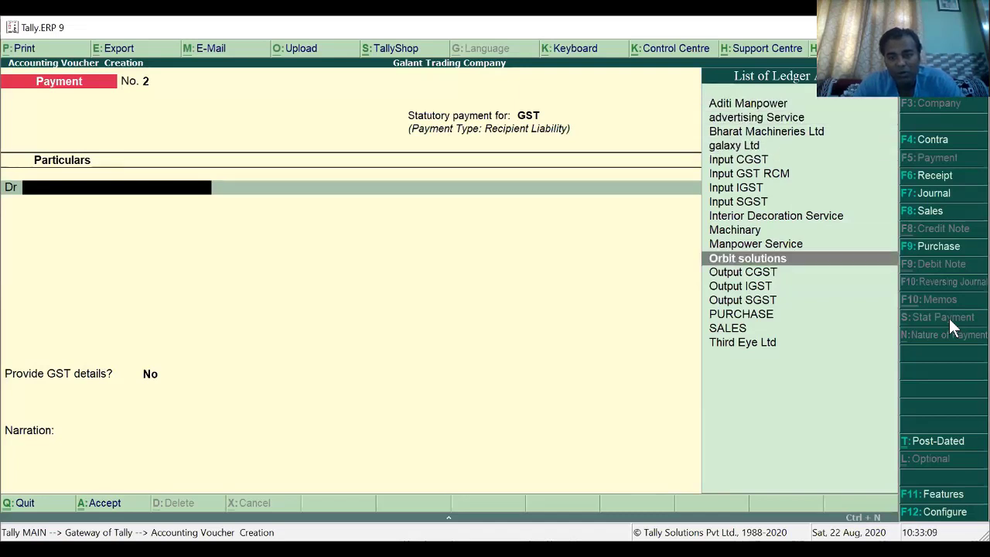
{"action": "key", "text": "Up"}
{"action": "key", "text": "Up"}
{"action": "key", "text": "Return"}
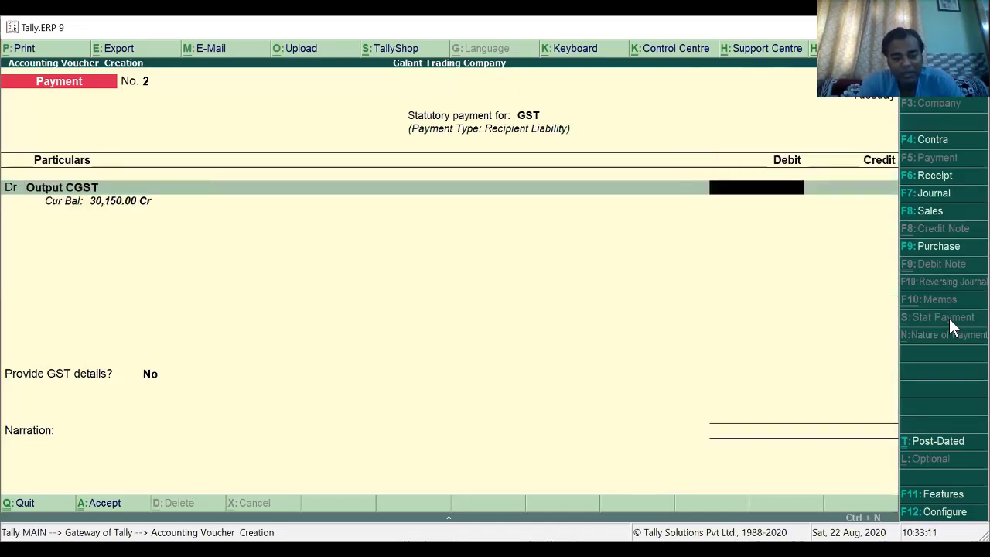
{"action": "type", "text": "1350"}
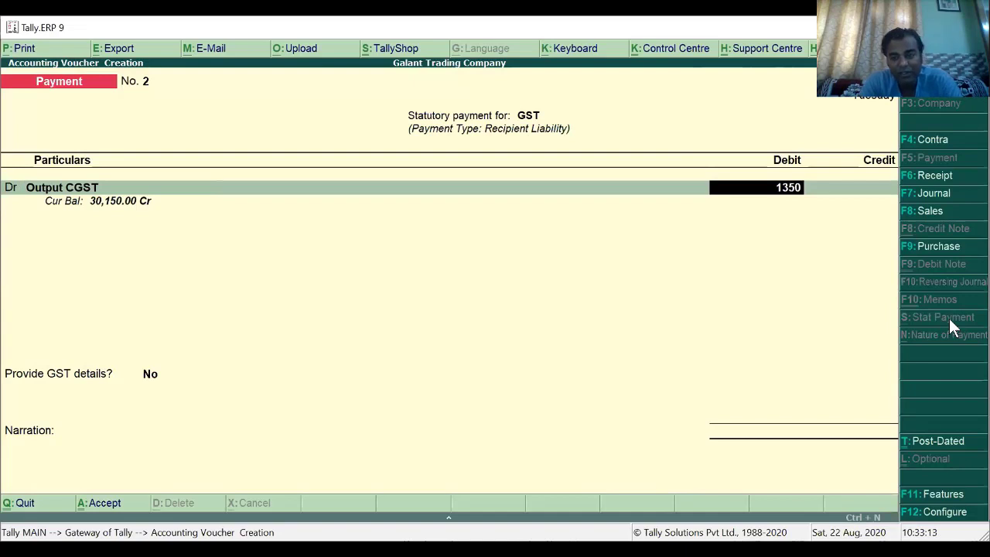
{"action": "key", "text": "Return"}
Add a second debit line for the Output SGST ledger with 1,350.
{"action": "key", "text": "d"}
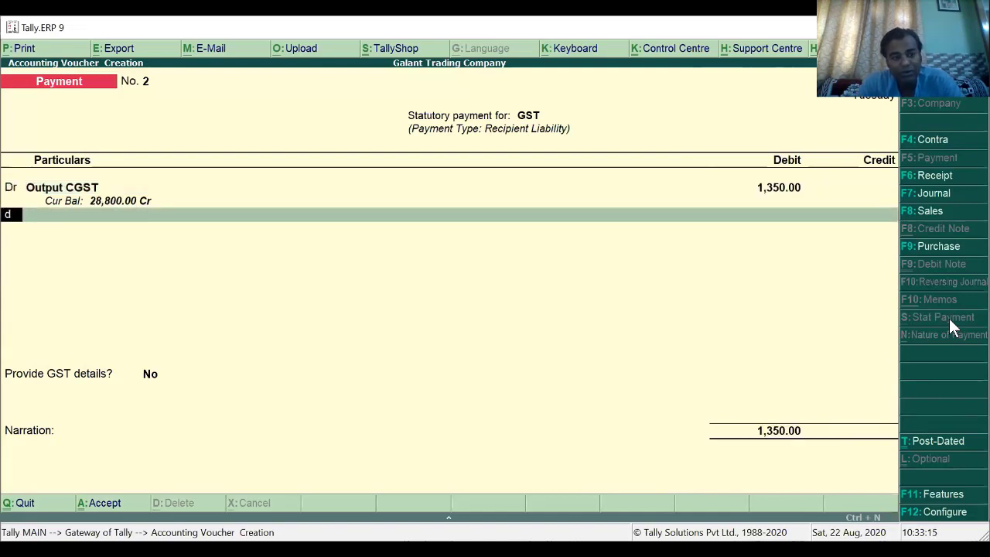
{"action": "key", "text": "Return"}
{"action": "type", "text": "O"}
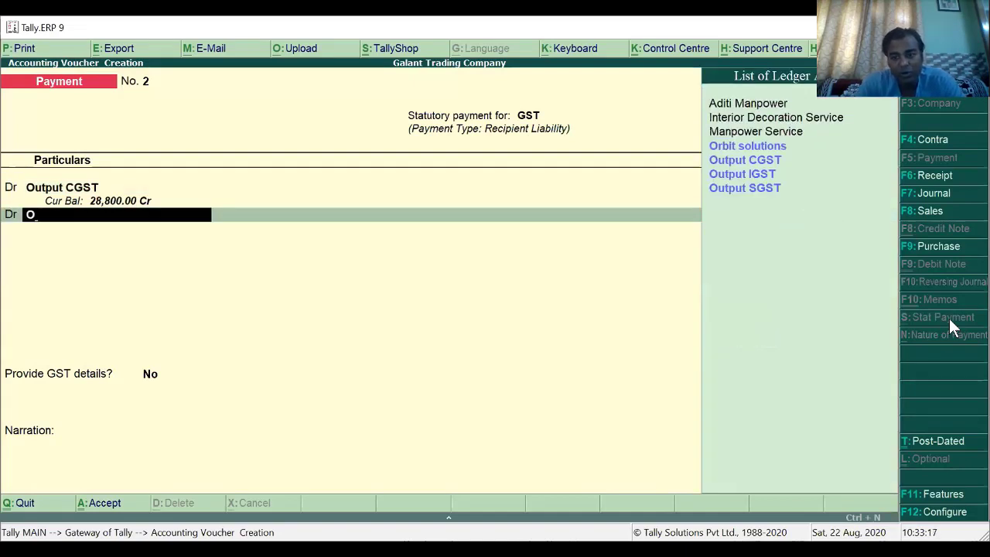
{"action": "key", "text": "Down"}
{"action": "key", "text": "Down"}
{"action": "key", "text": "Down"}
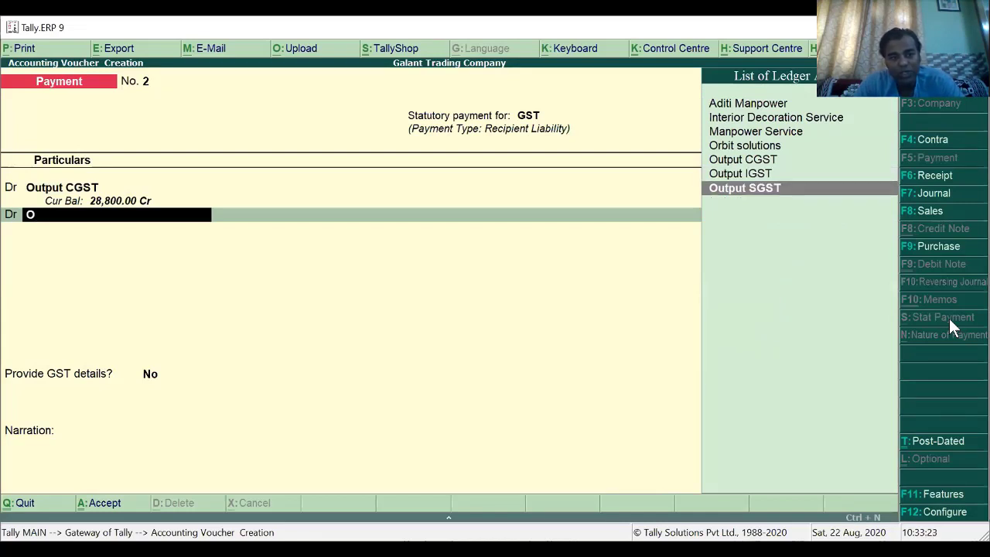
{"action": "key", "text": "Return"}
{"action": "type", "text": "1350"}
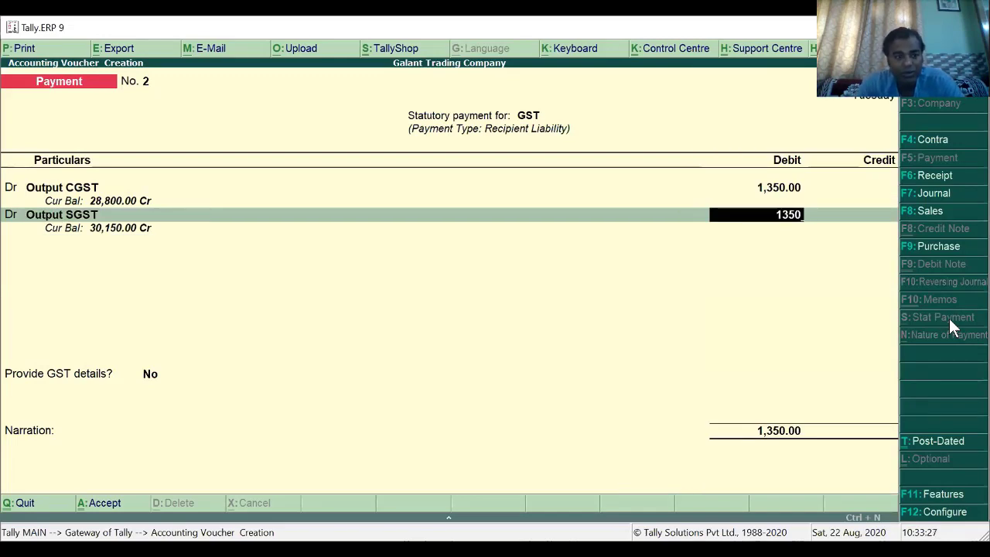
{"action": "key", "text": "Return"}
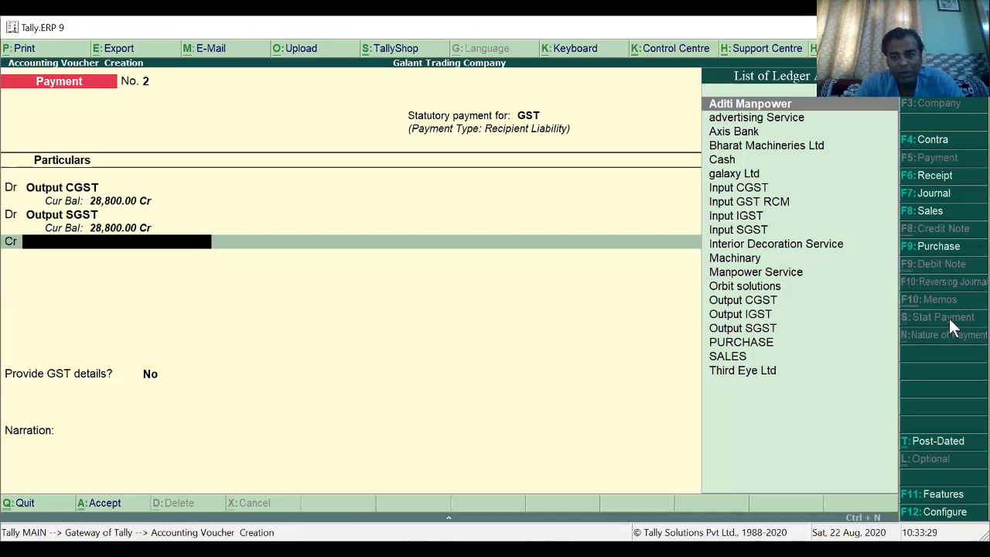
Credit the Axis Bank ledger with the full payment of 2,700.
{"action": "key", "text": "Down"}
{"action": "key", "text": "Down"}
{"action": "key", "text": "Return"}
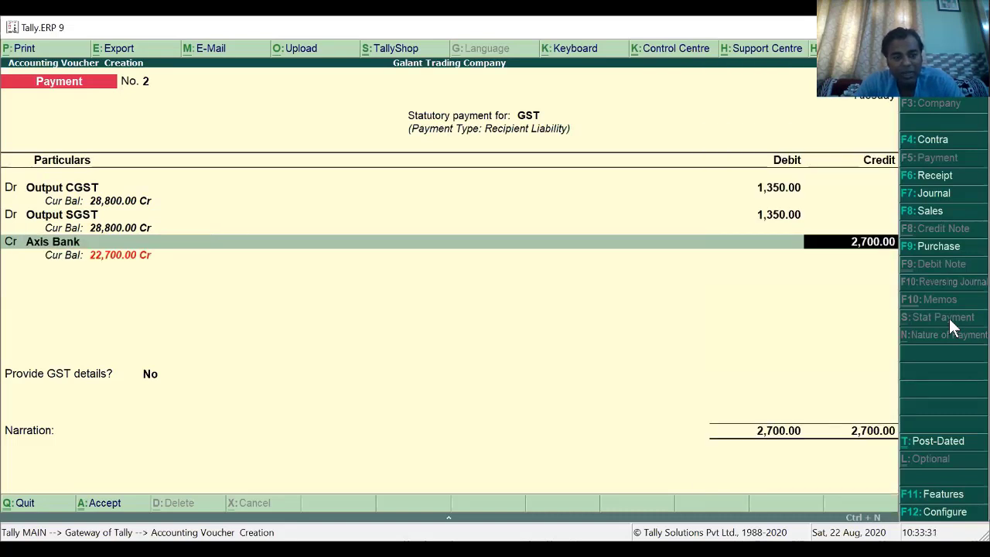
{"action": "key", "text": "Return"}
In the Axis Bank allocation, keep Cheque with A/c Payee crossing and enter instrument number 232302 dated 1-Sep-2020.
{"action": "key", "text": "Return"}
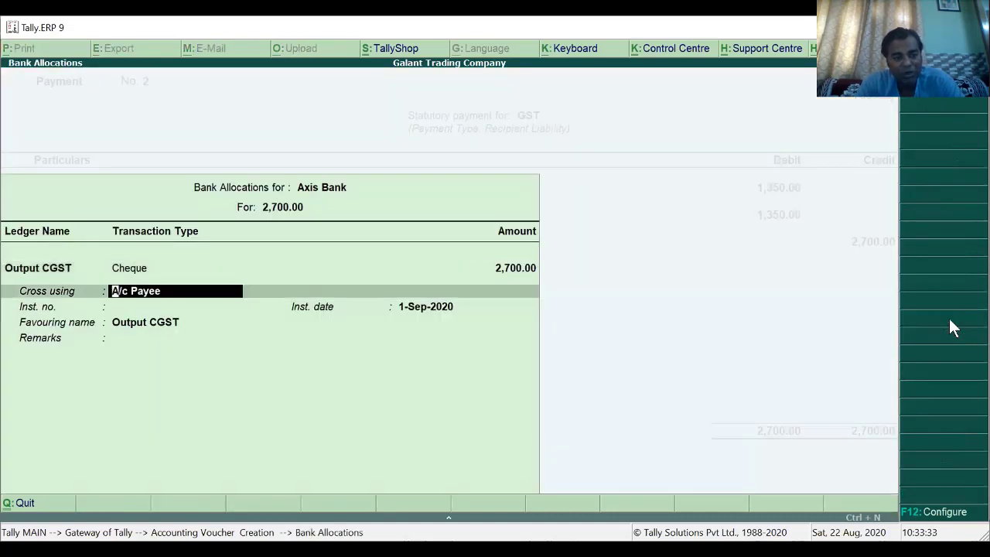
{"action": "key", "text": "BackSpace"}
{"action": "key", "text": "Down"}
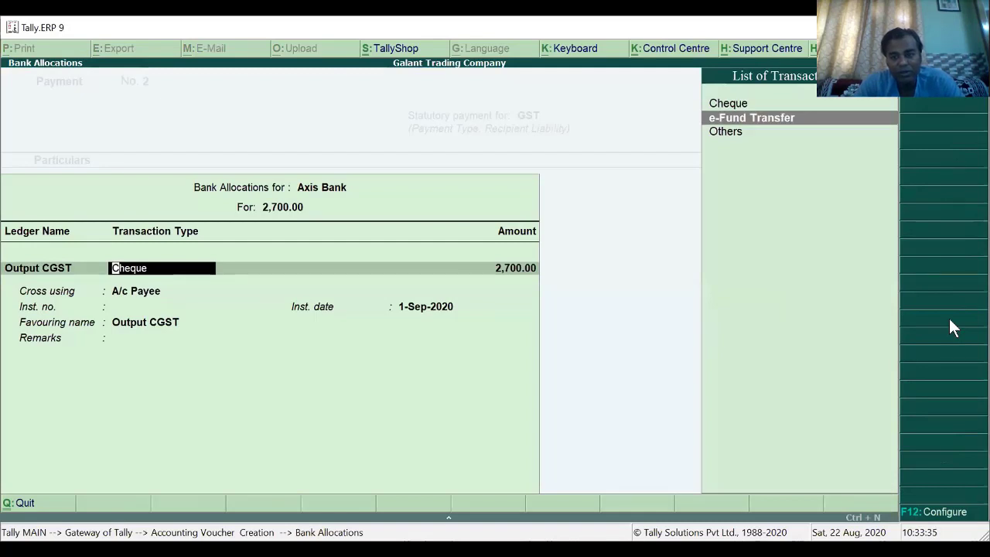
{"action": "key", "text": "Up"}
{"action": "key", "text": "Return"}
{"action": "key", "text": "Return"}
{"action": "key", "text": "Return"}
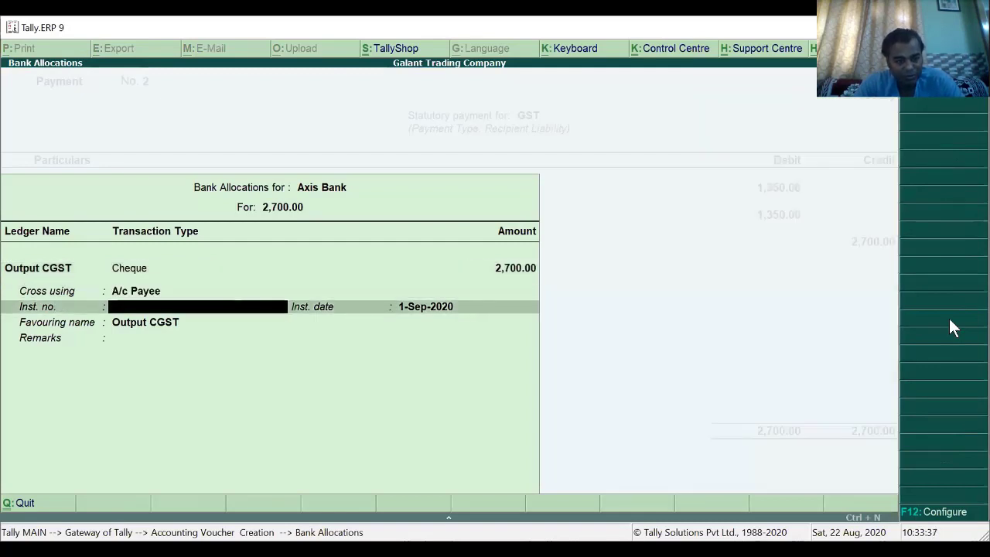
{"action": "type", "text": "23"}
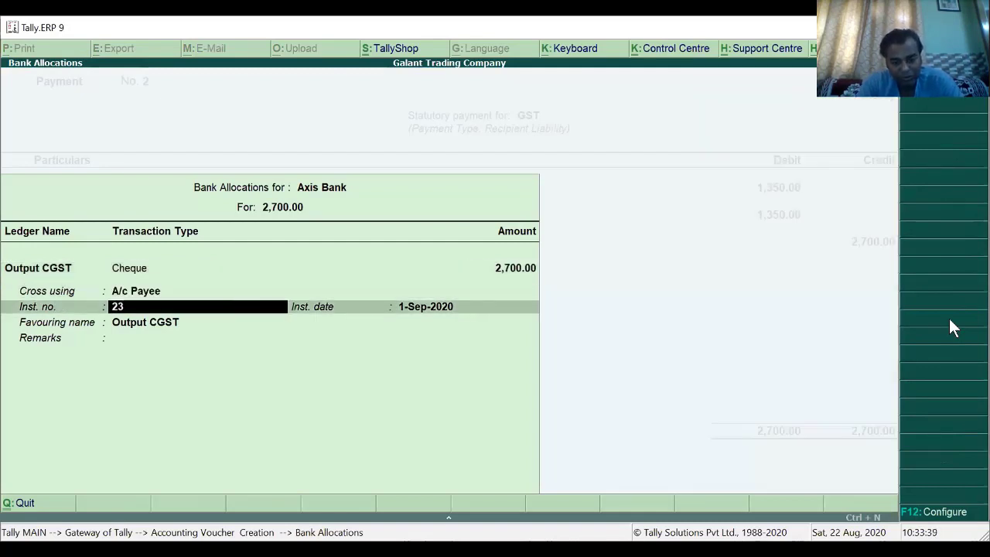
{"action": "type", "text": "2302"}
{"action": "key", "text": "Return"}
{"action": "key", "text": "Return"}
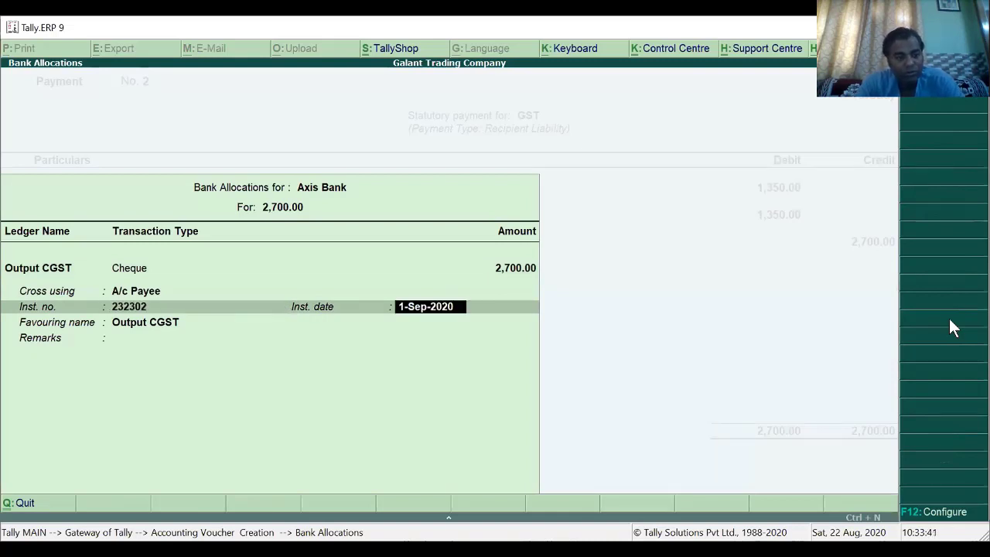
Set the cheque's favouring name to "Yourself GST" and complete the bank allocation without remarks.
{"action": "type", "text": "GST"}
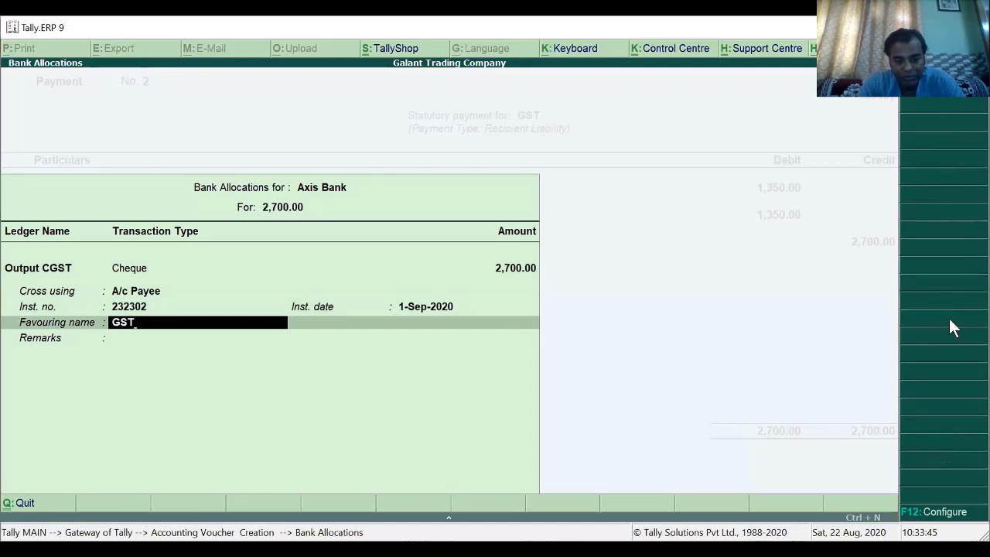
{"action": "key", "text": "BackSpace"}
{"action": "key", "text": "BackSpace"}
{"action": "key", "text": "BackSpace"}
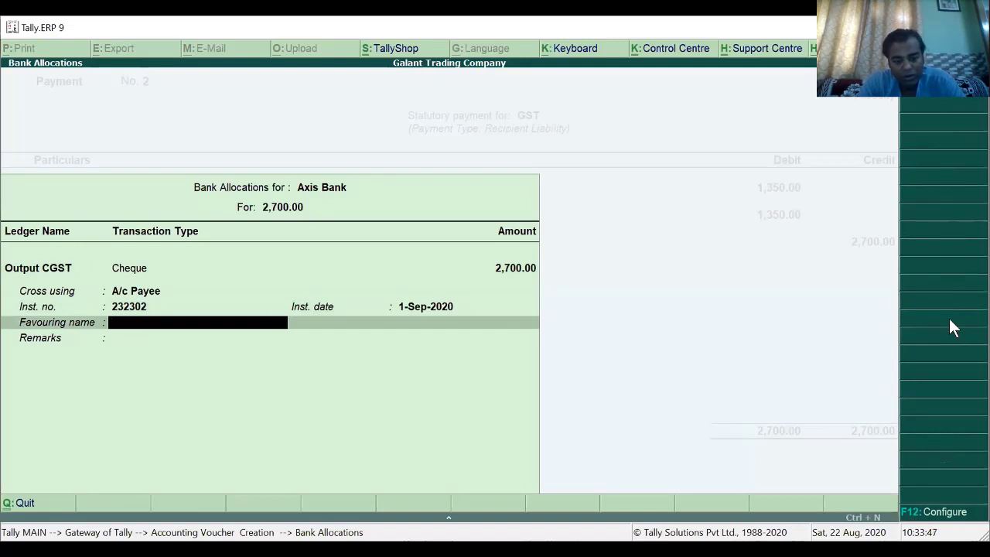
{"action": "type", "text": "Yoursel"}
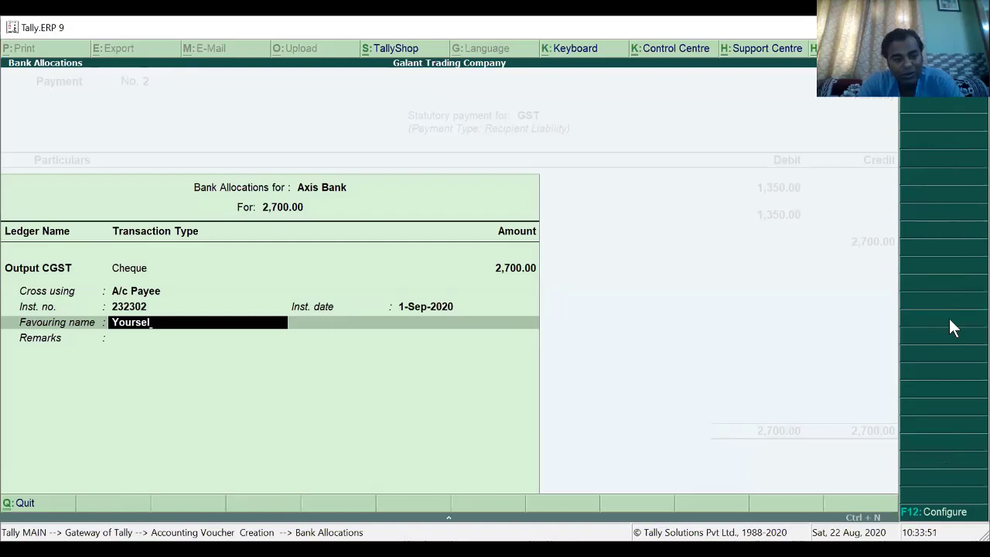
{"action": "type", "text": "f GST"}
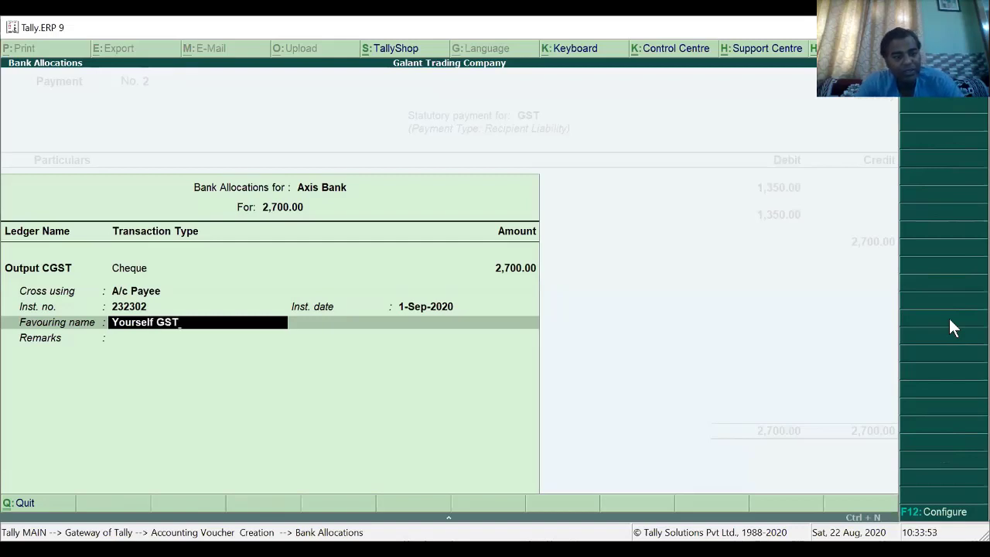
{"action": "key", "text": "Return"}
{"action": "key", "text": "Return"}
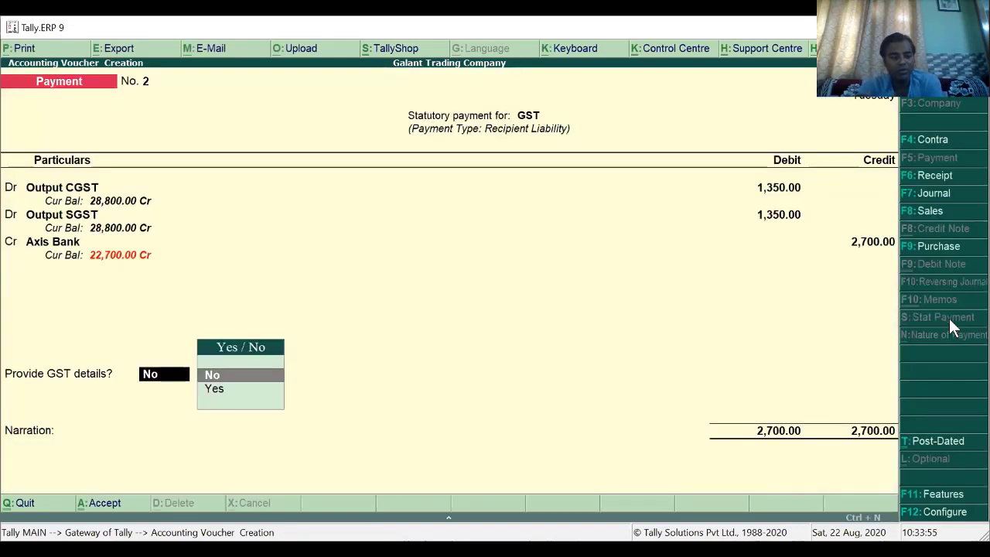
Choose to provide GST details for the payment and set the mode of payment to Cheque - (Over the counter).
{"action": "key", "text": "Down"}
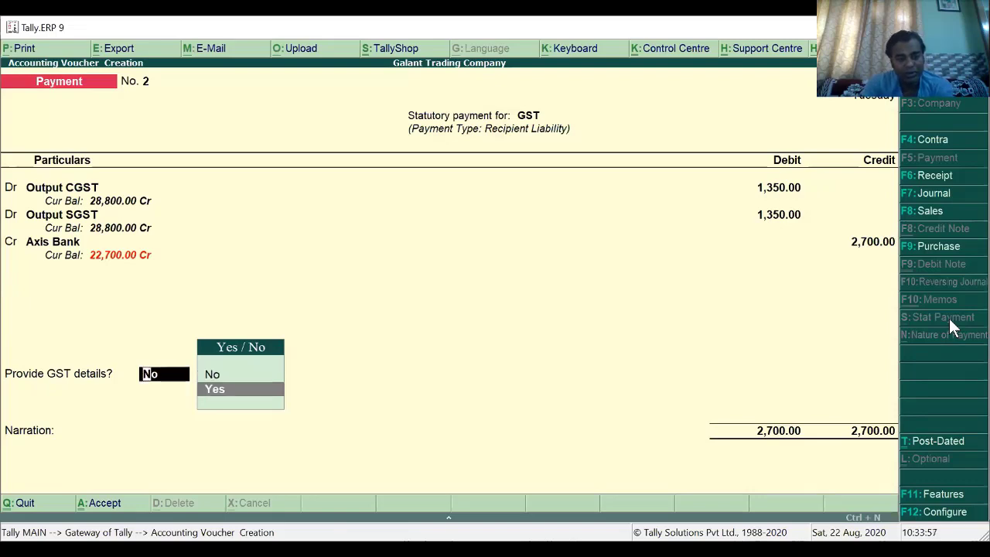
{"action": "key", "text": "Return"}
{"action": "key", "text": "Down"}
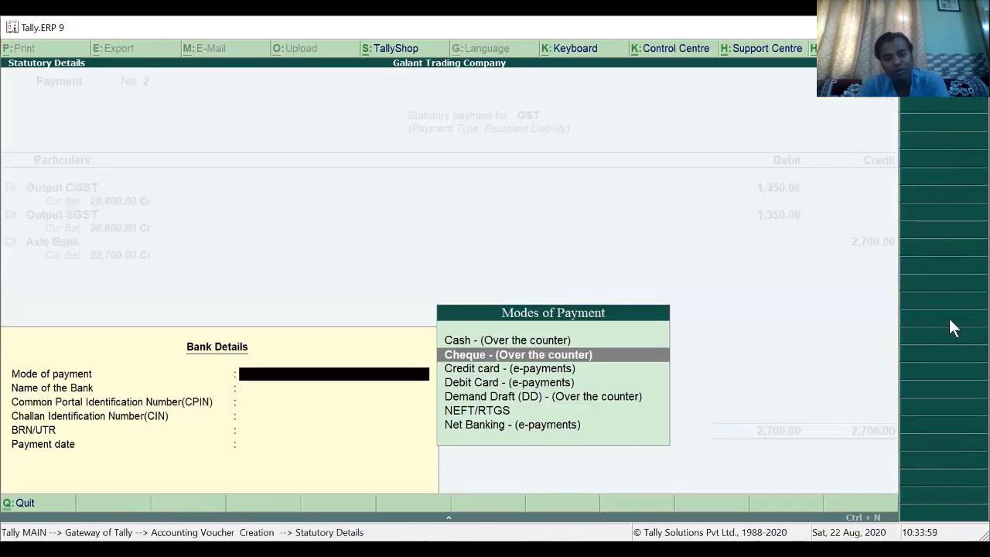
{"action": "key", "text": "Return"}
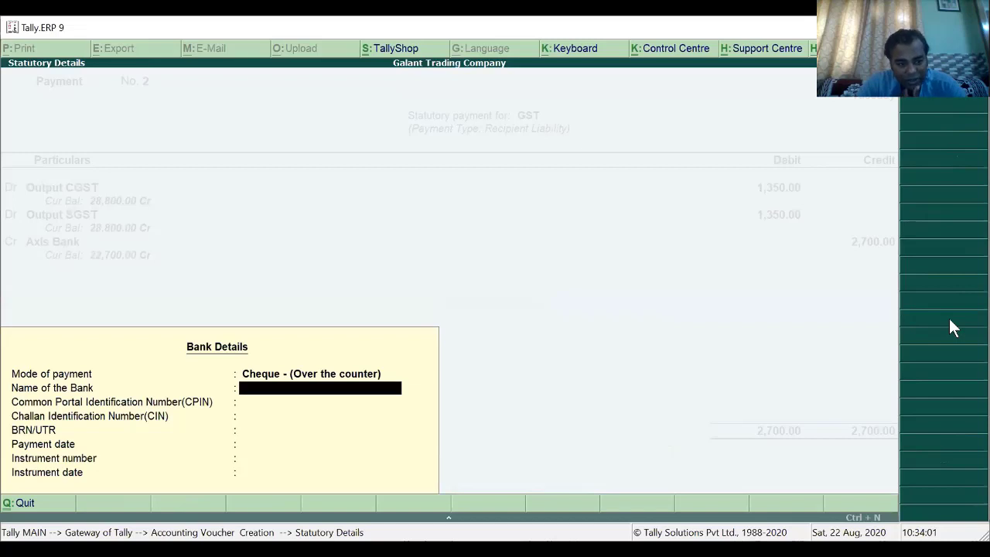
Enter "Axis Bank" as the bank name in the GST bank details and leave the CPIN, CIN, BRN/UTR, payment date and instrument fields blank.
{"action": "type", "text": "Axis"}
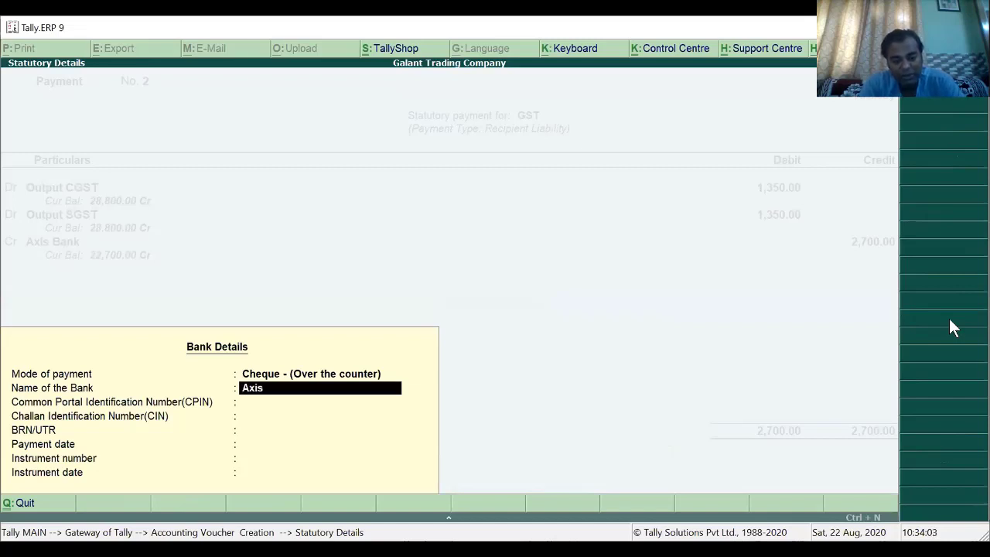
{"action": "type", "text": " Bank"}
{"action": "key", "text": "Return"}
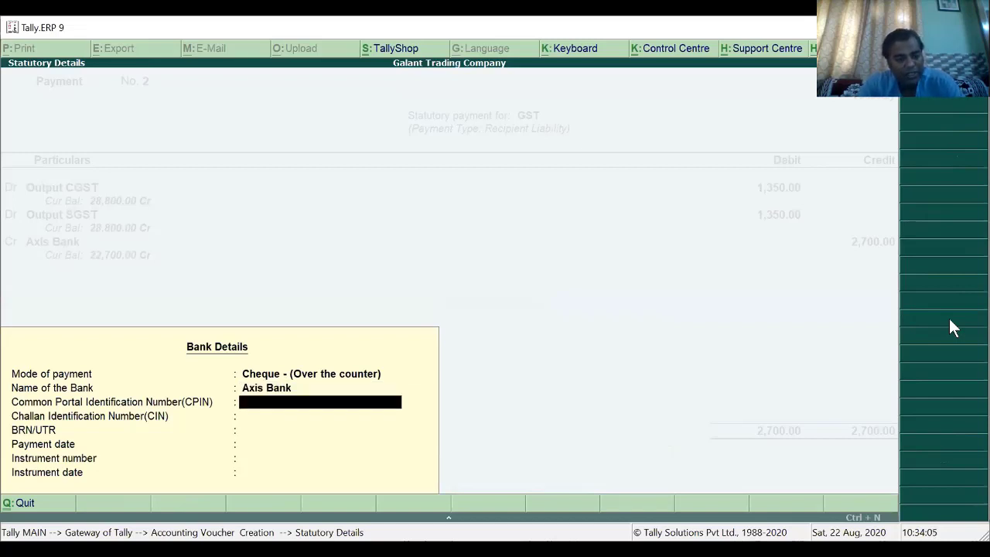
{"action": "key", "text": "Return"}
{"action": "key", "text": "Return"}
{"action": "key", "text": "Return"}
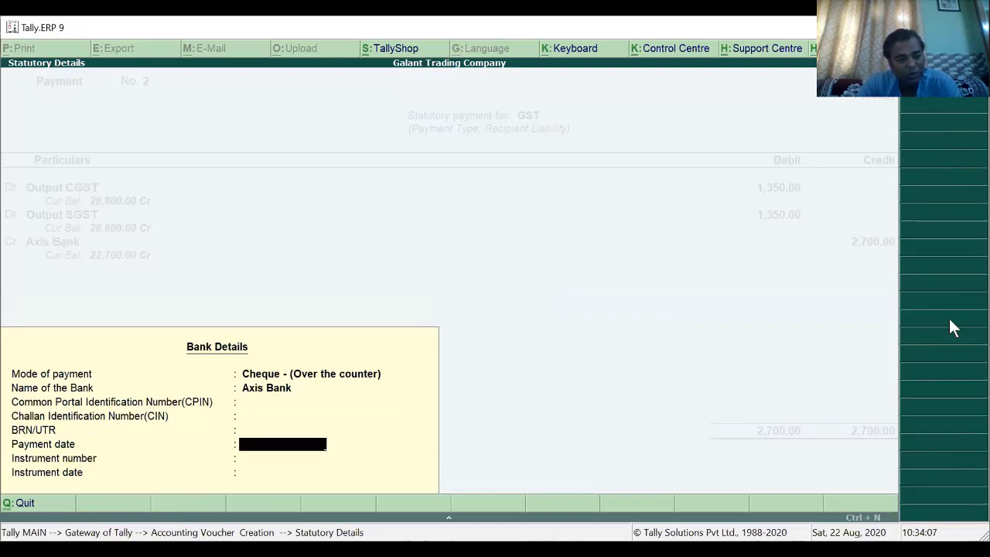
{"action": "key", "text": "Return"}
{"action": "key", "text": "Return"}
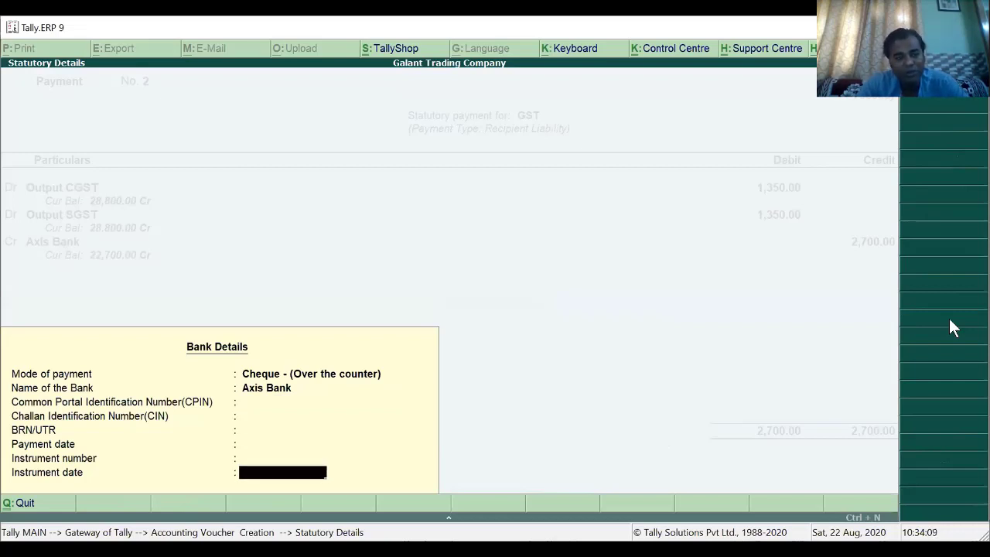
{"action": "key", "text": "Return"}
Add the narration "Being tax liability on RCM paid" and save the GST payment voucher.
{"action": "type", "text": "Being"}
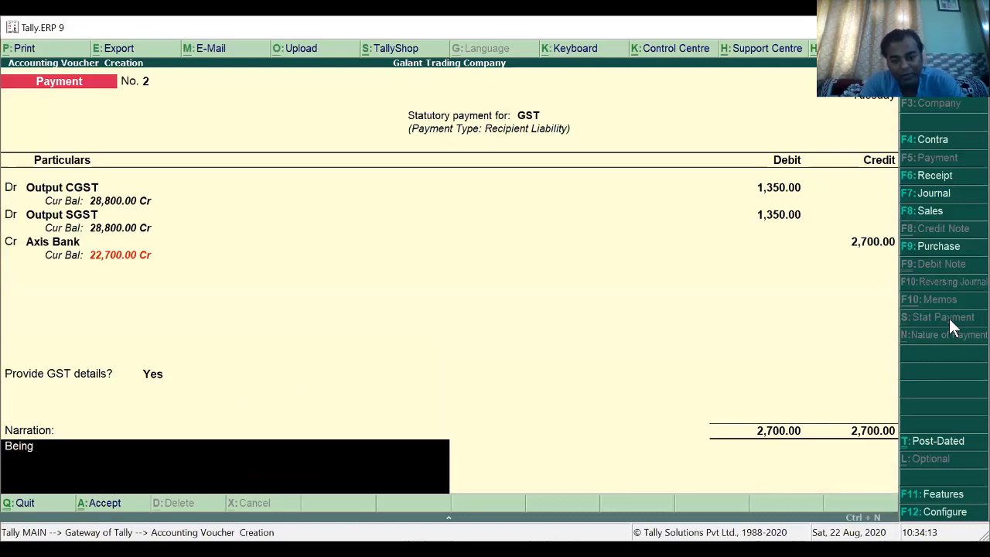
{"action": "type", "text": " tax"}
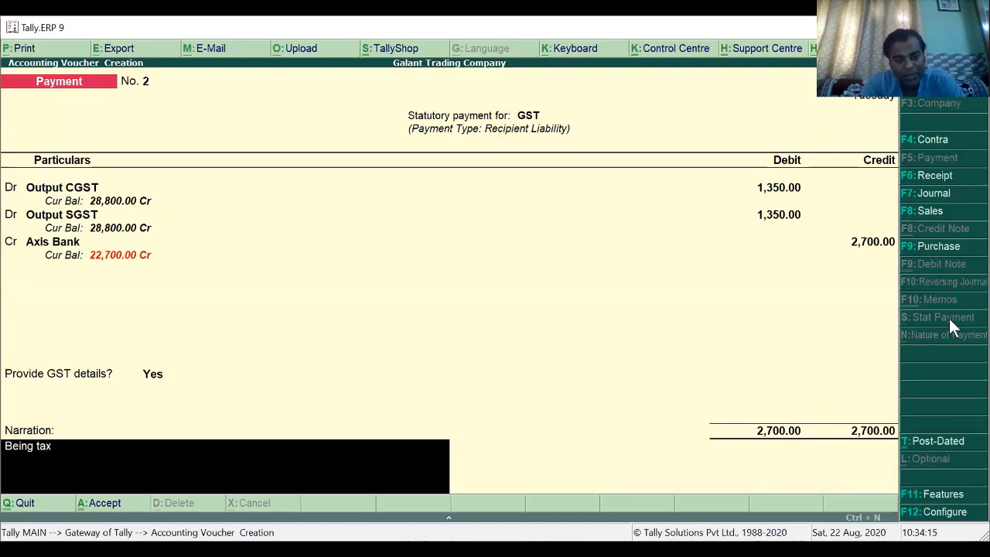
{"action": "type", "text": " liabil"}
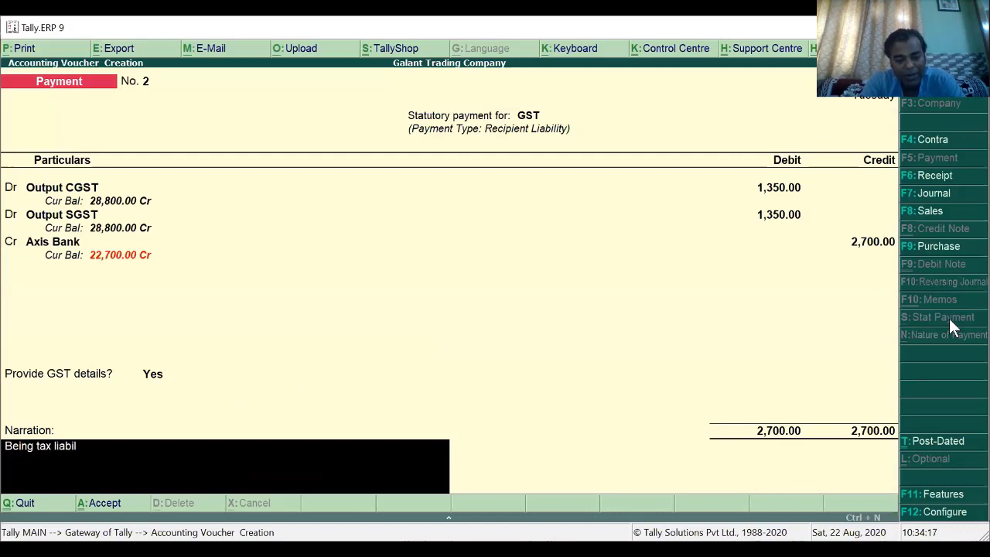
{"action": "type", "text": "ity pa"}
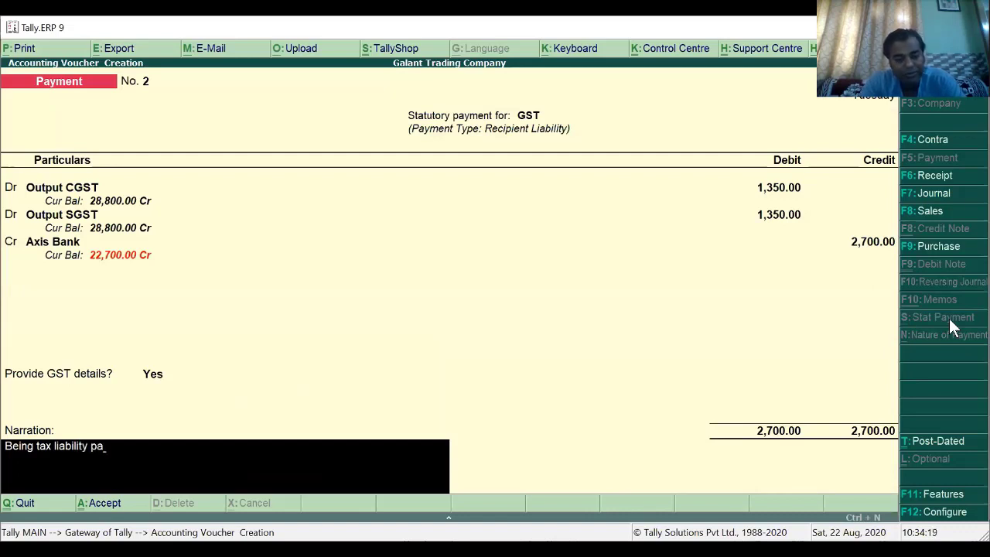
{"action": "type", "text": "id"}
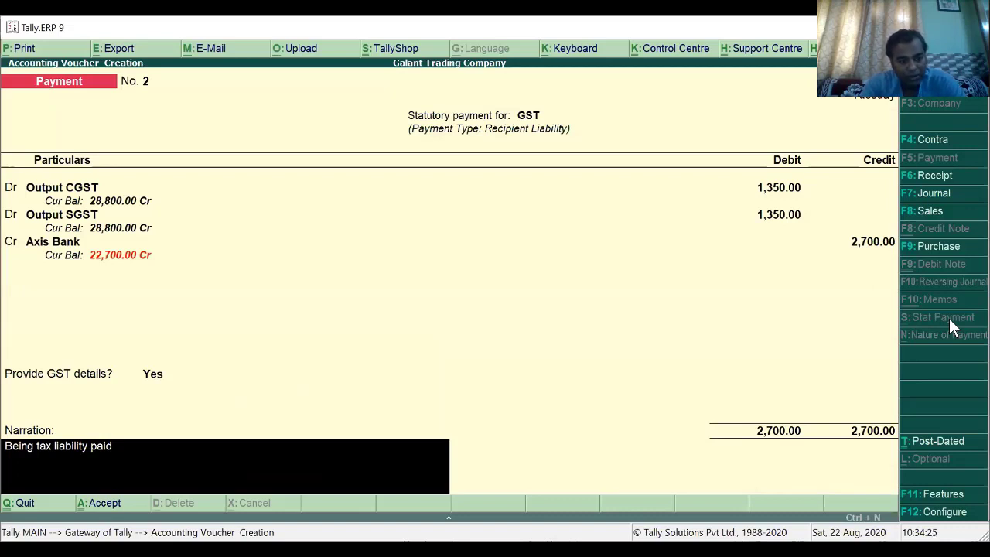
{"action": "key", "text": "BackSpace"}
{"action": "key", "text": "BackSpace"}
{"action": "key", "text": "BackSpace"}
{"action": "key", "text": "BackSpace"}
{"action": "type", "text": "on"}
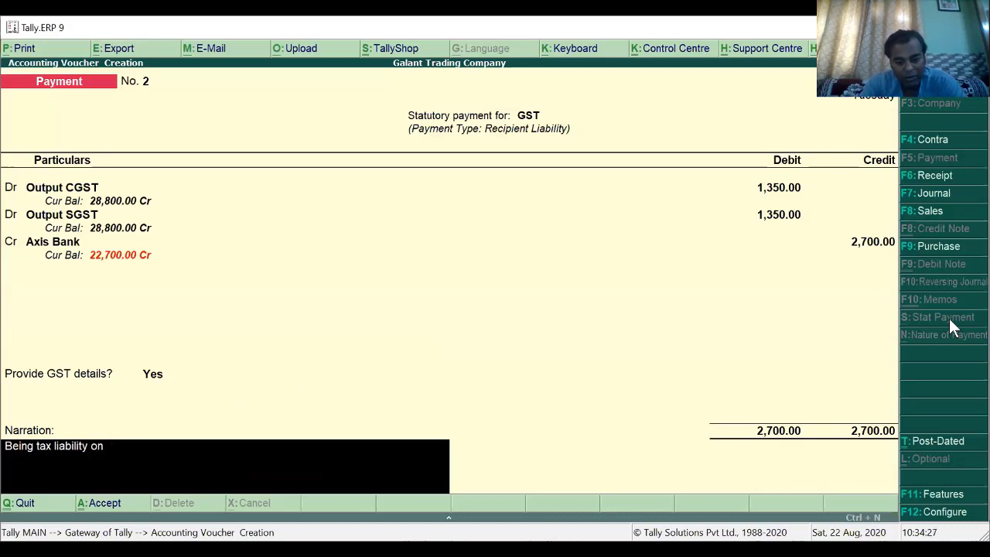
{"action": "type", "text": " R"}
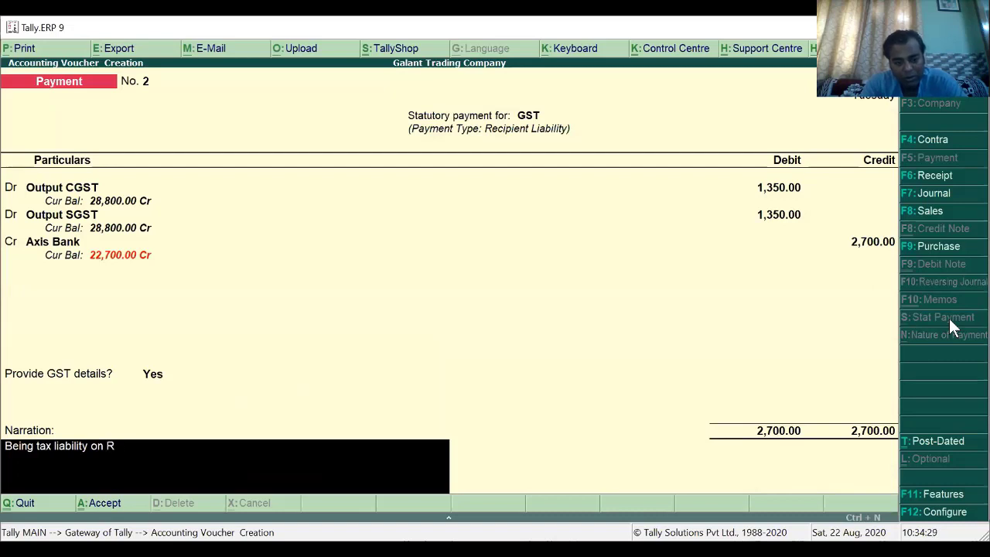
{"action": "type", "text": "CM paid"}
{"action": "key", "text": "Return"}
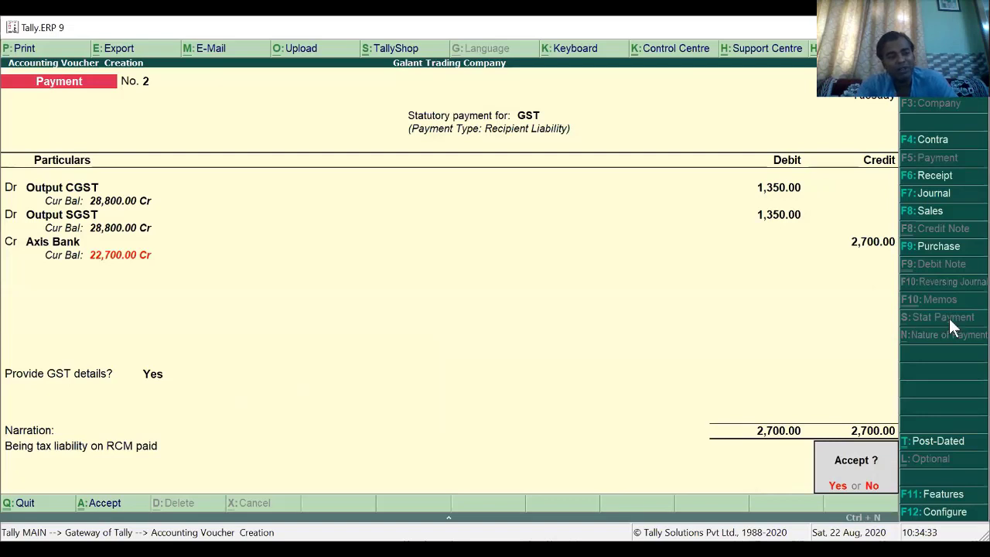
{"action": "key", "text": "Return"}
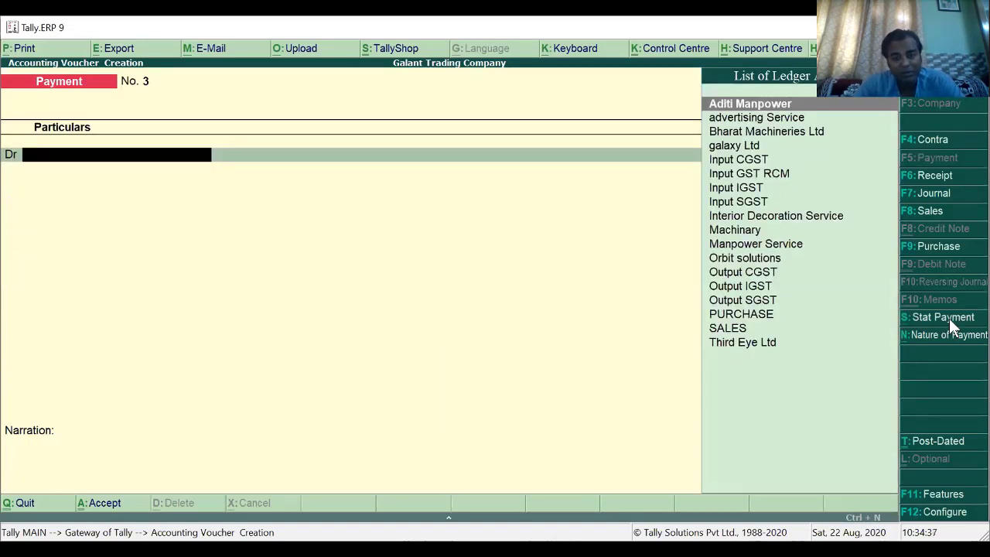
Leave voucher entry and open the GSTR-2 report from the statutory GST reports.
{"action": "key", "text": "Escape"}
{"action": "key", "text": "y"}
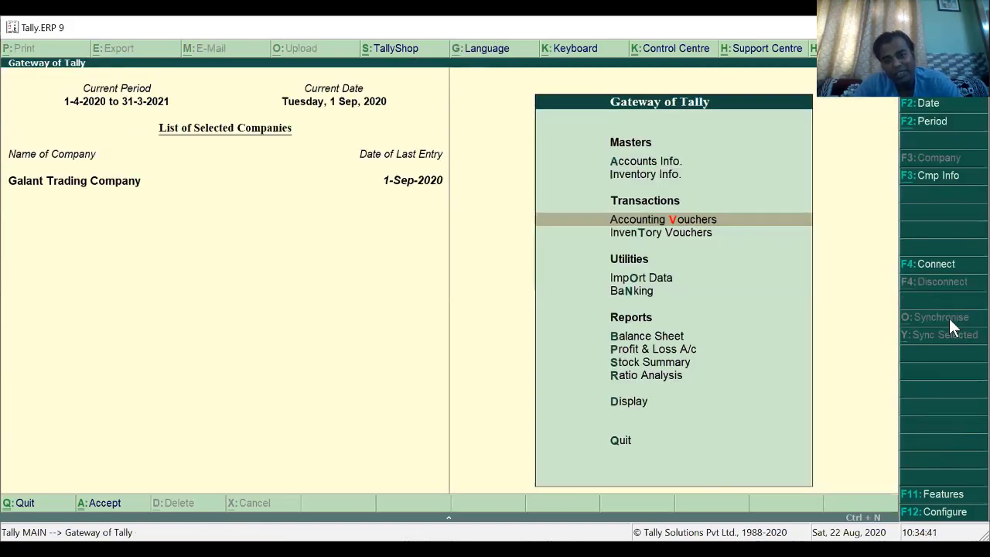
{"action": "key", "text": "Escape"}
{"action": "key", "text": "n"}
{"action": "key", "text": "Down"}
{"action": "key", "text": "Down"}
{"action": "key", "text": "Down"}
{"action": "key", "text": "Down"}
{"action": "key", "text": "Down"}
{"action": "key", "text": "Down"}
{"action": "key", "text": "Down"}
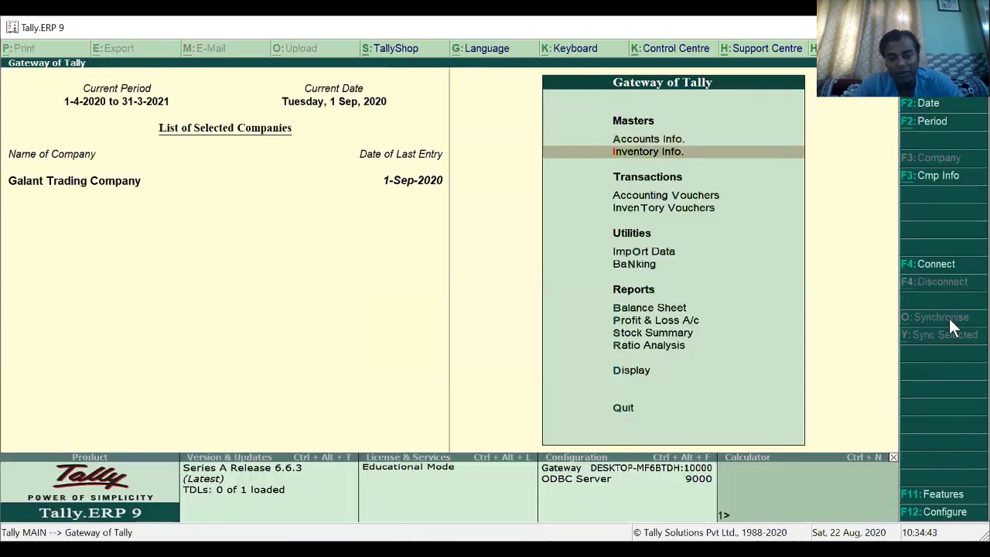
{"action": "key", "text": "Down"}
{"action": "key", "text": "Down"}
{"action": "key", "text": "Down"}
{"action": "key", "text": "Return"}
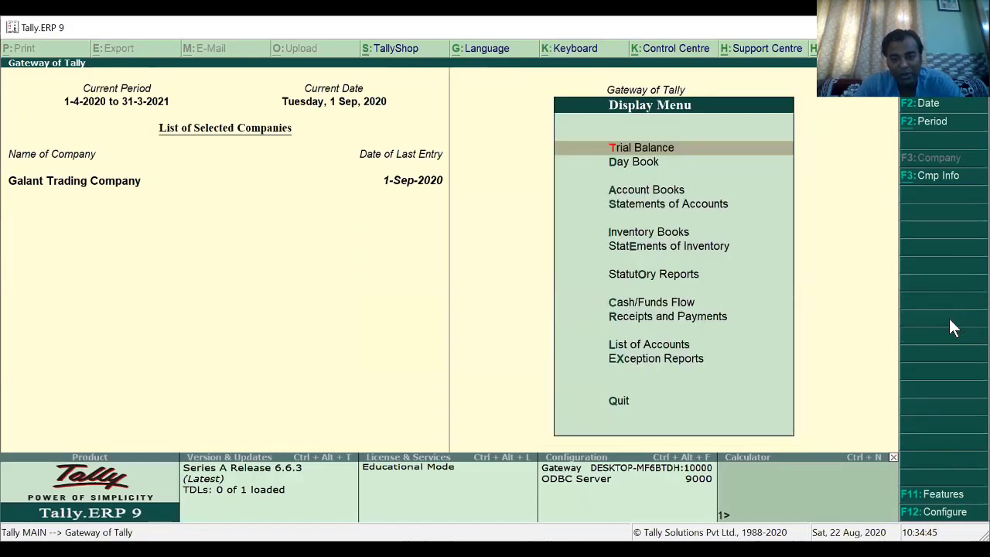
{"action": "key", "text": "Down"}
{"action": "key", "text": "Down"}
{"action": "key", "text": "Down"}
{"action": "key", "text": "Down"}
{"action": "key", "text": "Down"}
{"action": "key", "text": "Down"}
{"action": "key", "text": "Return"}
{"action": "key", "text": "Down"}
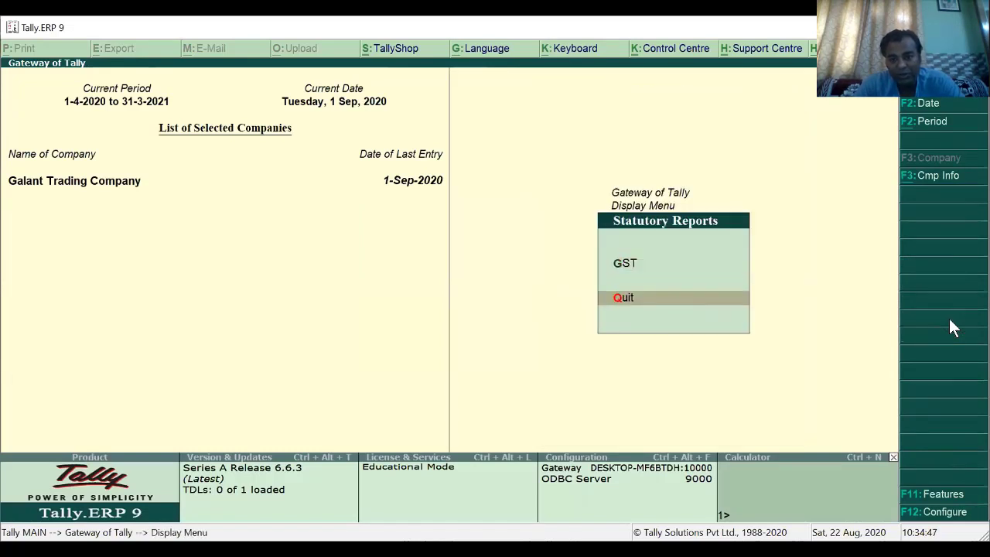
{"action": "key", "text": "Up"}
{"action": "key", "text": "Return"}
{"action": "key", "text": "Down"}
{"action": "key", "text": "Down"}
{"action": "key", "text": "Down"}
{"action": "key", "text": "Up"}
{"action": "key", "text": "Up"}
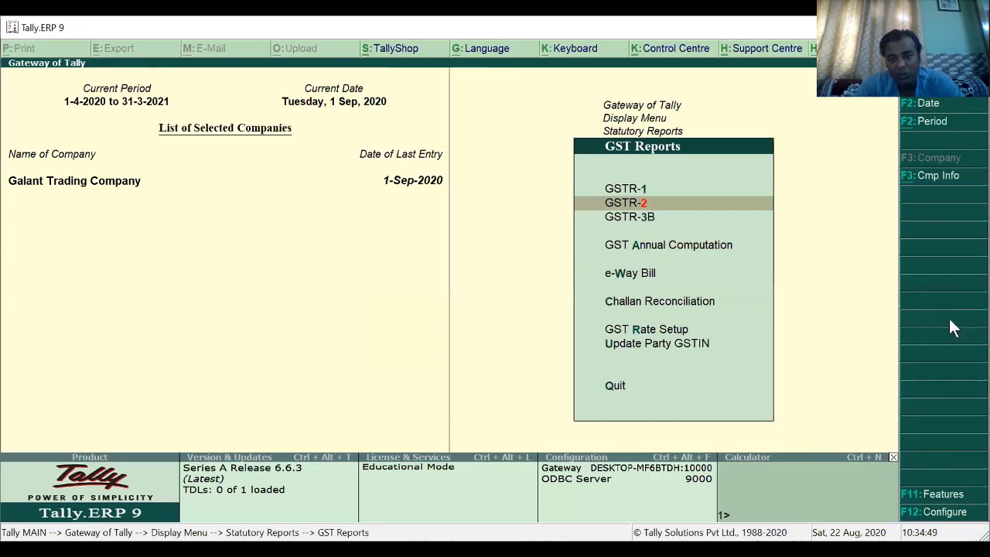
{"action": "key", "text": "Return"}
Keep 1-8-2020 as the start of the GSTR-2 period and extend its end date beyond August 2020.
{"action": "key", "text": "F2"}
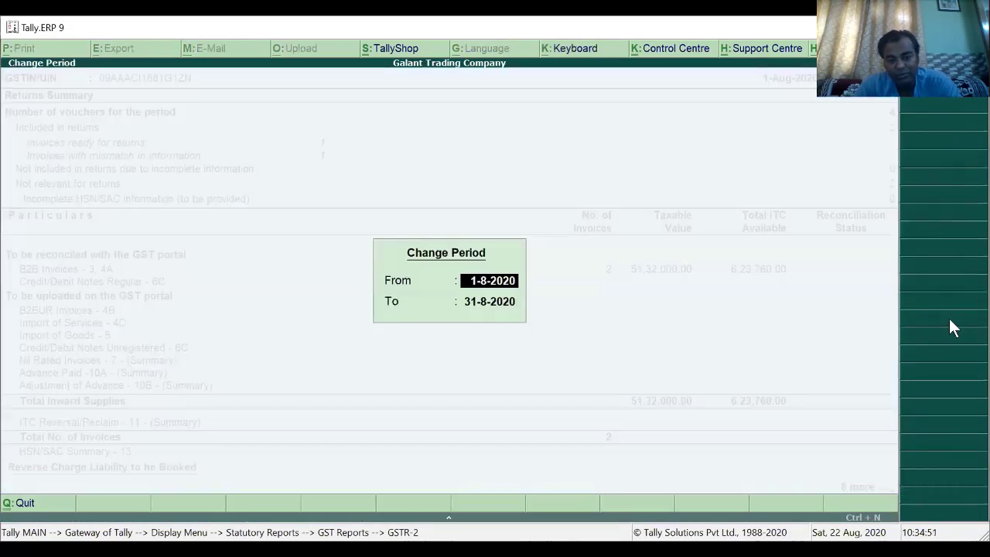
{"action": "key", "text": "Return"}
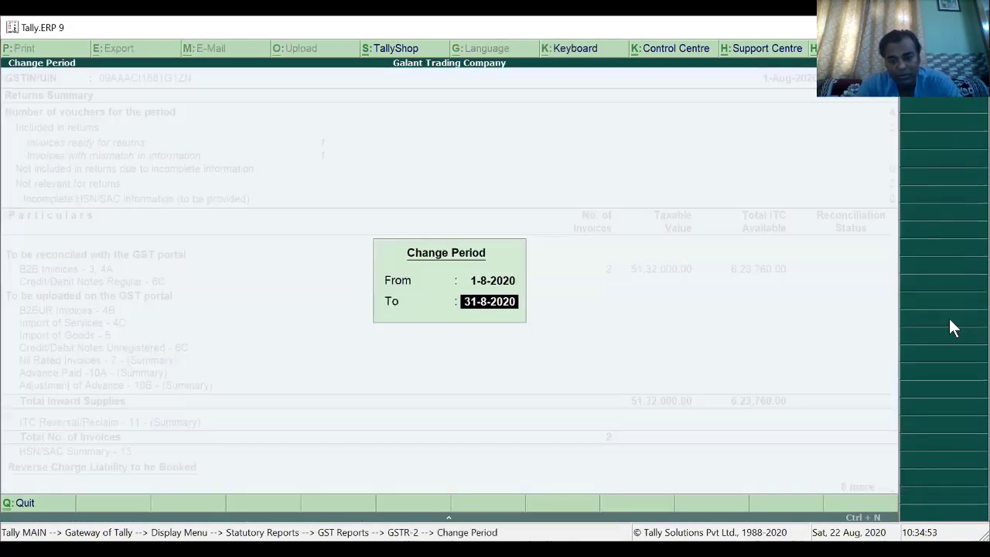
{"action": "key", "text": "BackSpace"}
{"action": "key", "text": "BackSpace"}
{"action": "key", "text": "BackSpace"}
{"action": "key", "text": "BackSpace"}
{"action": "key", "text": "BackSpace"}
{"action": "key", "text": "BackSpace"}
{"action": "key", "text": "BackSpace"}
{"action": "key", "text": "BackSpace"}
{"action": "key", "text": "BackSpace"}
{"action": "key", "text": "Return"}
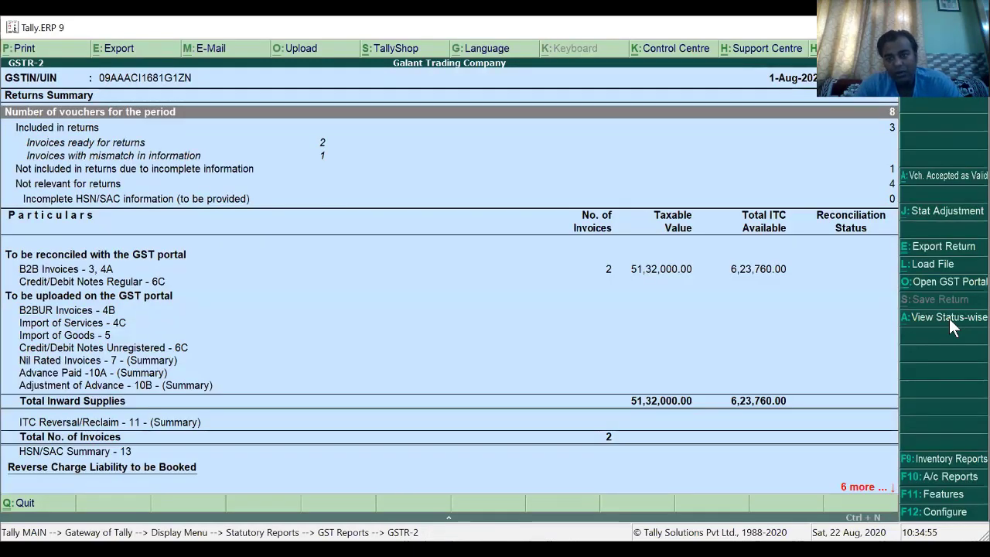
Examine the GSTR-2 returns summary, inward supplies and the reverse charge liability still to book.
{"action": "key", "text": "Down"}
{"action": "key", "text": "Down"}
{"action": "key", "text": "Down"}
{"action": "key", "text": "Down"}
{"action": "key", "text": "Down"}
{"action": "key", "text": "Down"}
{"action": "key", "text": "Down"}
{"action": "key", "text": "Down"}
{"action": "key", "text": "Down"}
{"action": "key", "text": "Down"}
{"action": "key", "text": "Down"}
{"action": "key", "text": "Down"}
{"action": "key", "text": "Down"}
{"action": "key", "text": "Down"}
{"action": "key", "text": "Down"}
{"action": "key", "text": "Down"}
{"action": "key", "text": "Down"}
{"action": "key", "text": "Down"}
{"action": "key", "text": "Down"}
{"action": "key", "text": "Down"}
{"action": "key", "text": "Up"}
{"action": "key", "text": "Up"}
{"action": "key", "text": "Up"}
{"action": "key", "text": "Up"}
{"action": "key", "text": "Up"}
{"action": "key", "text": "Up"}
{"action": "key", "text": "Up"}
{"action": "key", "text": "Up"}
{"action": "key", "text": "Up"}
{"action": "key", "text": "Up"}
{"action": "key", "text": "Up"}
{"action": "key", "text": "Up"}
{"action": "key", "text": "Up"}
{"action": "key", "text": "Up"}
{"action": "key", "text": "Up"}
{"action": "key", "text": "Up"}
{"action": "key", "text": "Up"}
{"action": "key", "text": "Up"}
{"action": "key", "text": "Up"}
{"action": "key", "text": "Up"}
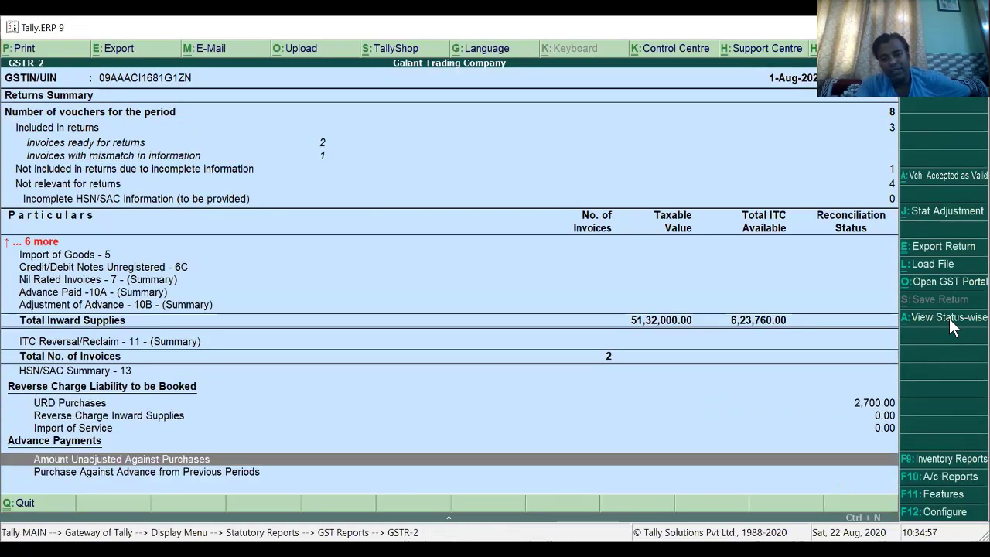
{"action": "key", "text": "Up"}
{"action": "key", "text": "Up"}
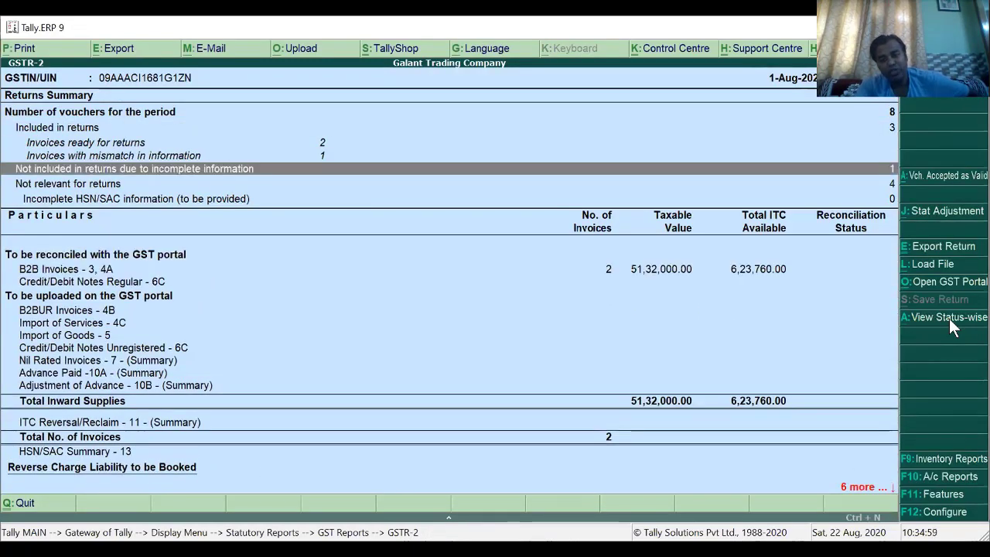
Open the B2B Invoices - 3, 4A line of GSTR-2 to check the supplier-wise register.
{"action": "key", "text": "Down"}
{"action": "key", "text": "Down"}
{"action": "key", "text": "Down"}
{"action": "key", "text": "Up"}
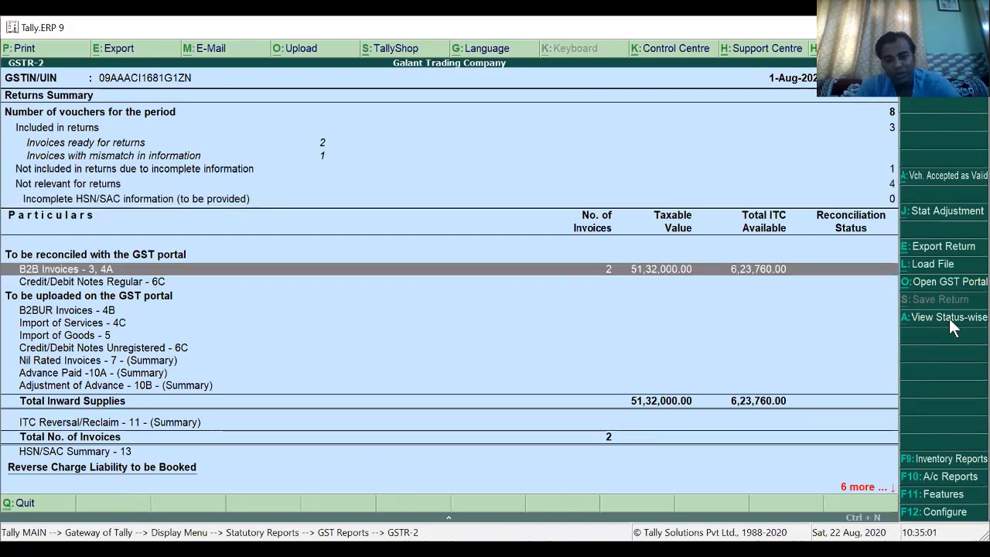
{"action": "key", "text": "Return"}
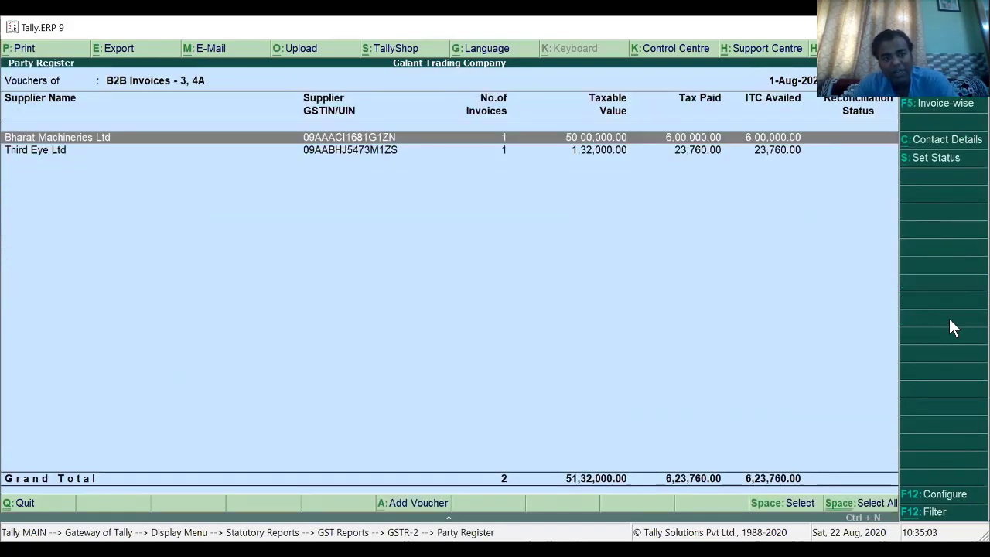
Leave the GST reports and return to accounting voucher creation.
{"action": "key", "text": "Escape"}
{"action": "key", "text": "Escape"}
{"action": "key", "text": "Escape"}
{"action": "key", "text": "Escape"}
{"action": "key", "text": "Escape"}
{"action": "key", "text": "Escape"}
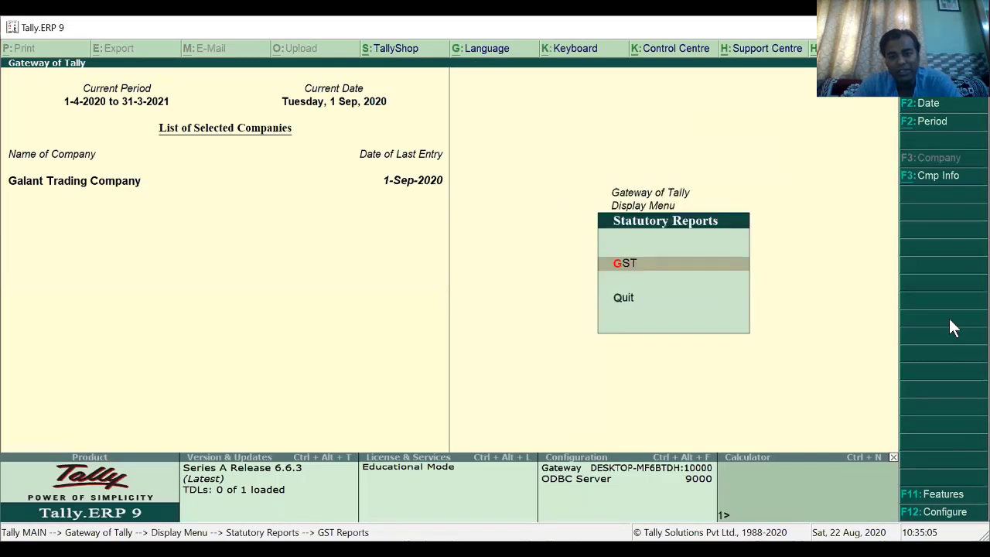
{"action": "key", "text": "n"}
{"action": "key", "text": "Return"}
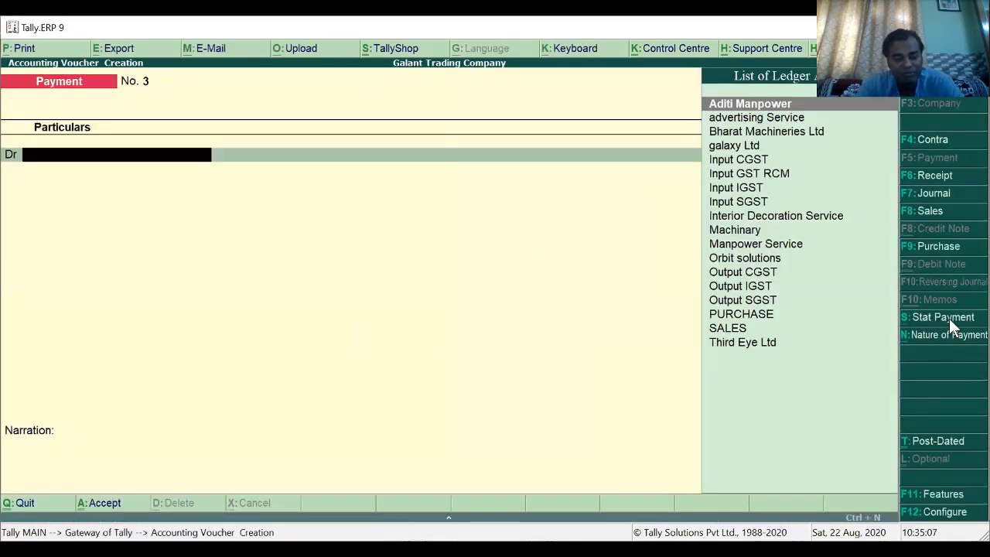
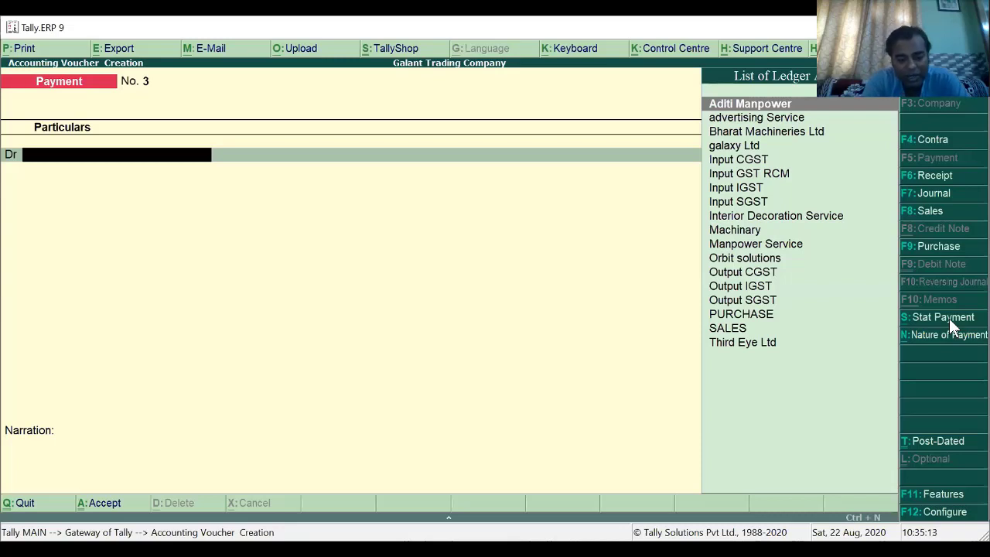
Start a journal voucher with a GST stat adjustment whose nature is Increase of Input Tax Credit.
{"action": "key", "text": "F7"}
{"action": "left_click", "coordinate": [948, 318]}
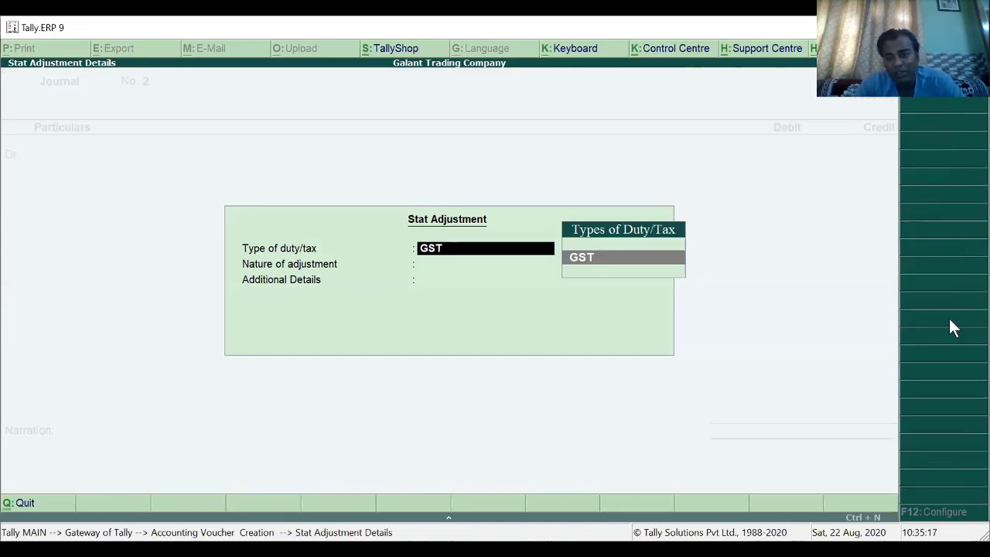
{"action": "key", "text": "Return"}
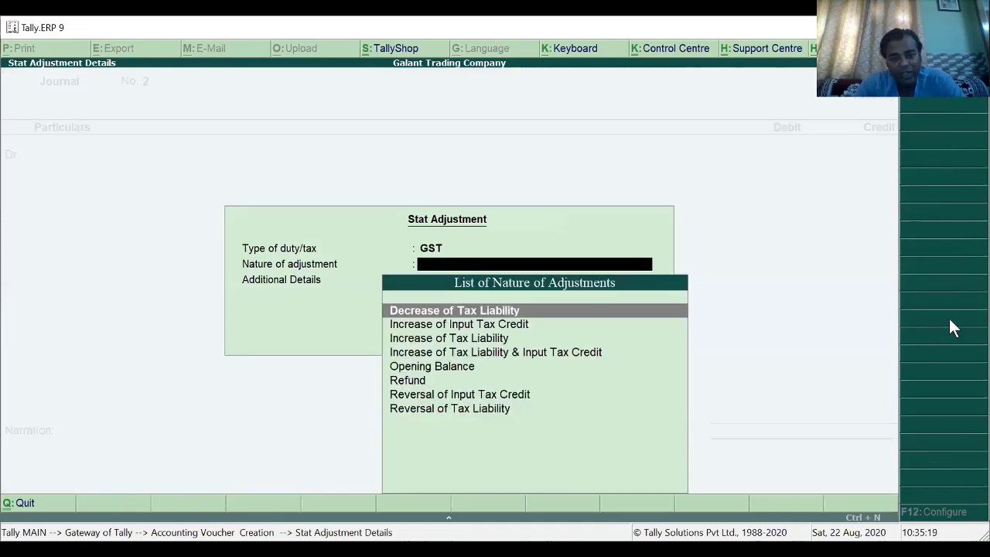
{"action": "key", "text": "Down"}
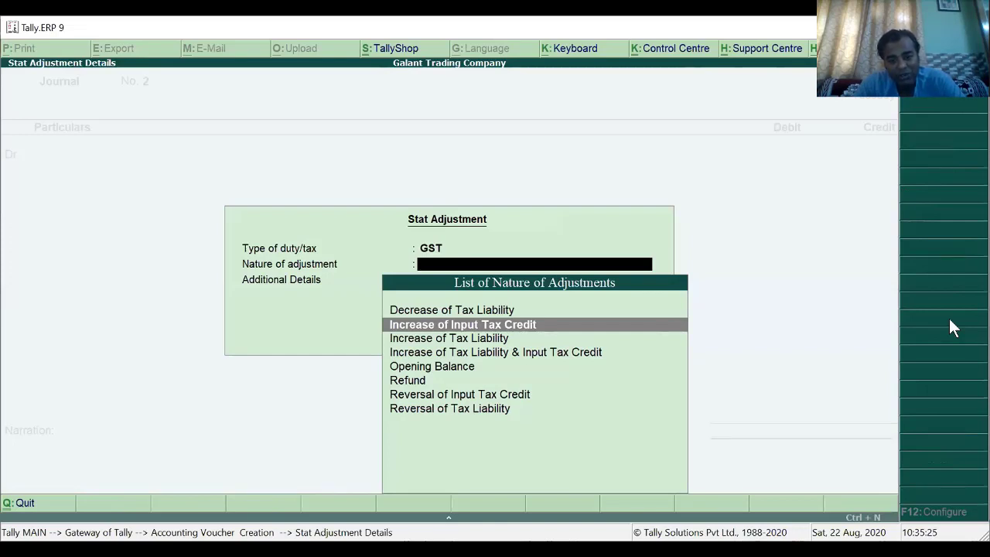
{"action": "key", "text": "Return"}
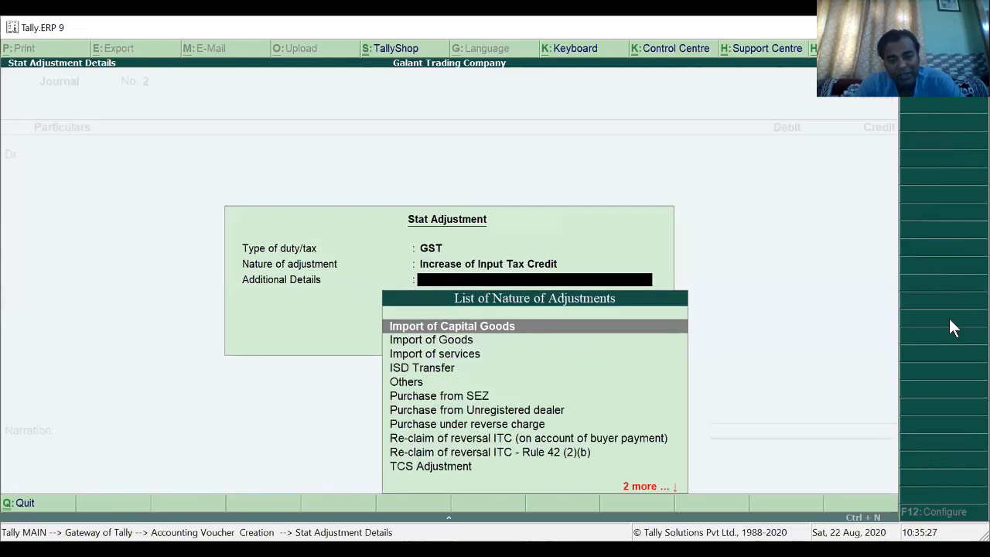
Set the stat adjustment's additional details to Purchase from Unregistered dealer and return to the journal voucher.
{"action": "key", "text": "Down"}
{"action": "key", "text": "Down"}
{"action": "key", "text": "Down"}
{"action": "key", "text": "Down"}
{"action": "key", "text": "Down"}
{"action": "key", "text": "Down"}
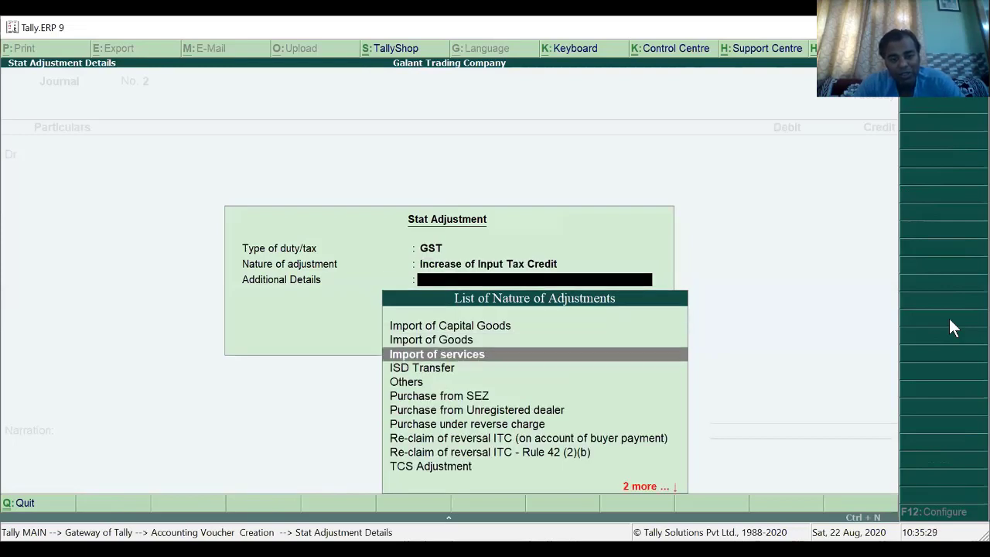
{"action": "key", "text": "Up"}
{"action": "key", "text": "Up"}
{"action": "key", "text": "Up"}
{"action": "key", "text": "Up"}
{"action": "key", "text": "Up"}
{"action": "key", "text": "Up"}
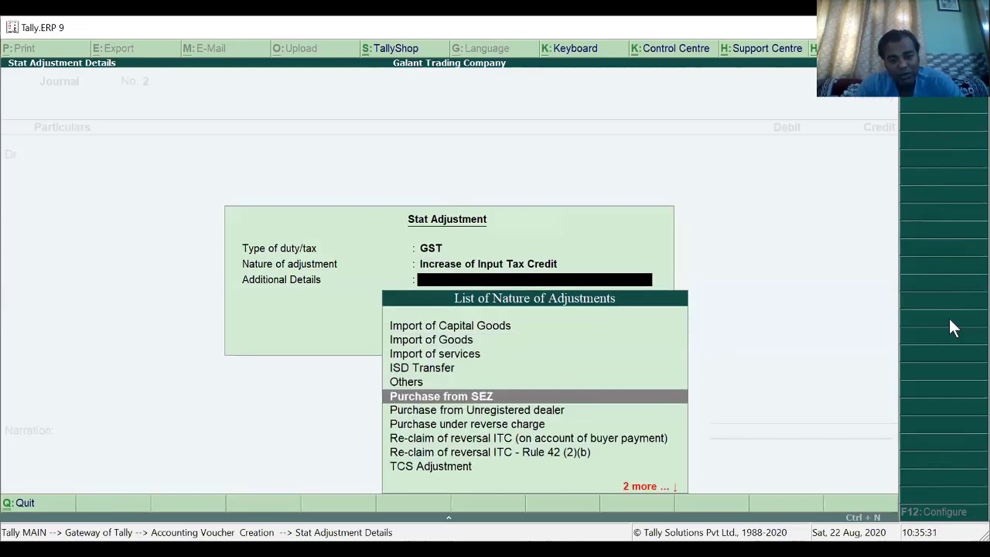
{"action": "key", "text": "Down"}
{"action": "key", "text": "Down"}
{"action": "key", "text": "Down"}
{"action": "key", "text": "Down"}
{"action": "key", "text": "Down"}
{"action": "key", "text": "Down"}
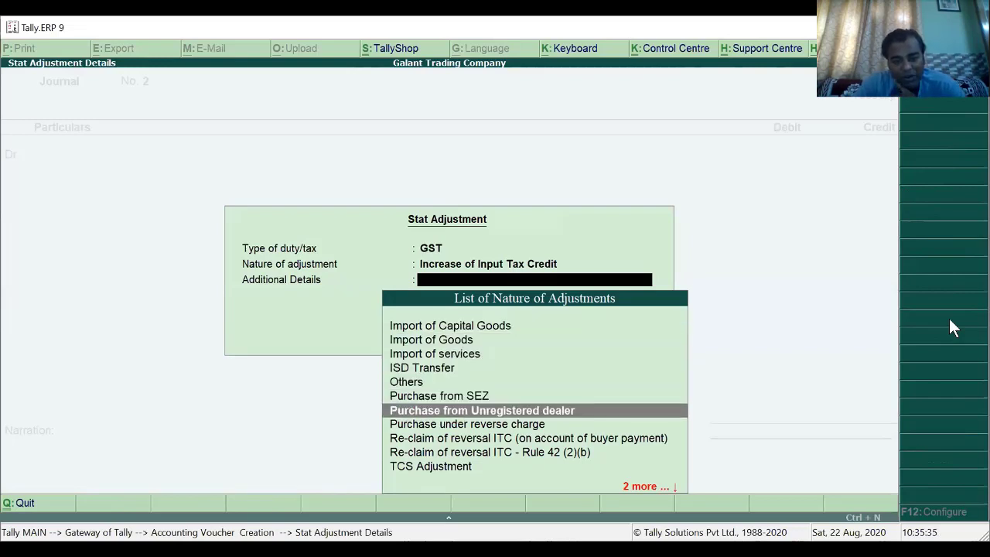
{"action": "key", "text": "Return"}
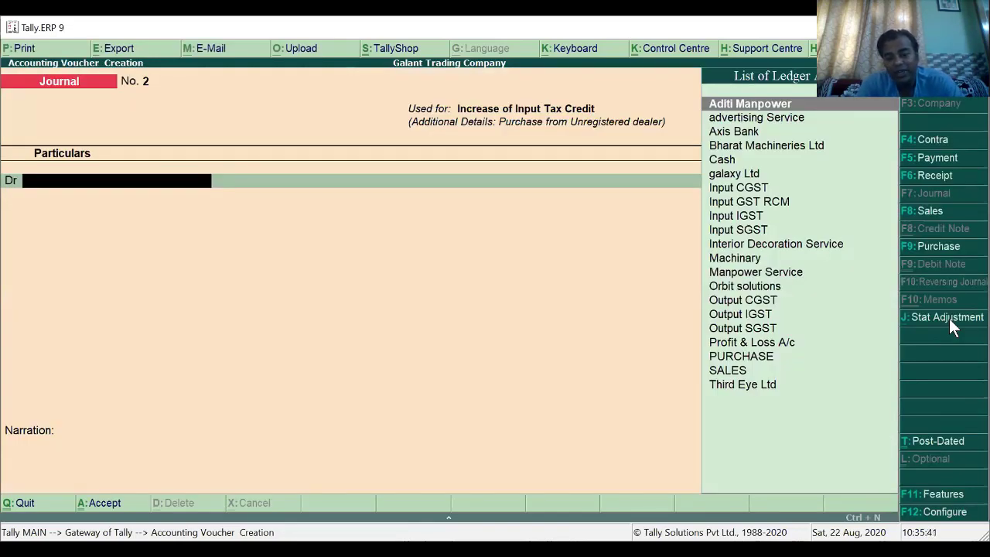
Debit Input CGST with 1350, giving a 9% rate and a taxable value of 15000.
{"action": "type", "text": "I"}
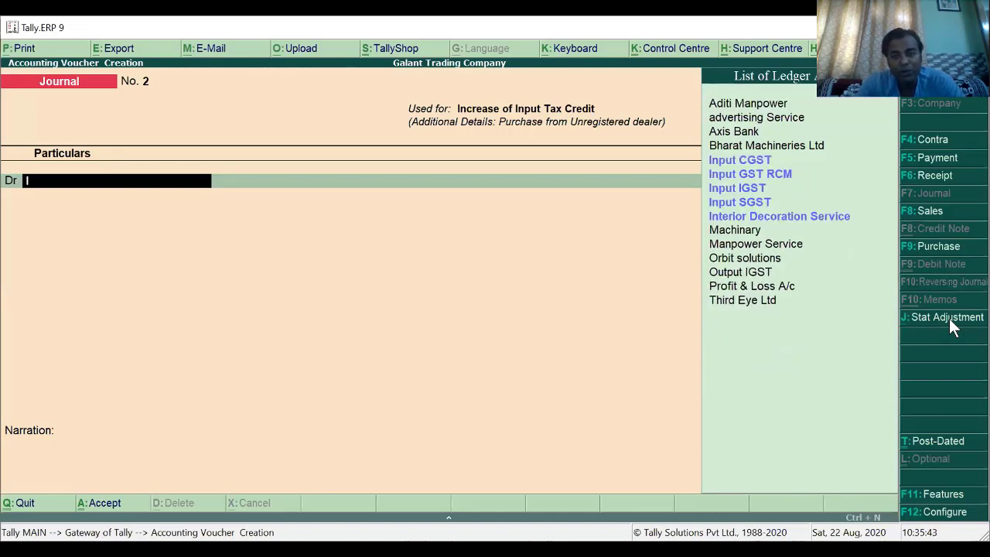
{"action": "key", "text": "Down"}
{"action": "key", "text": "Down"}
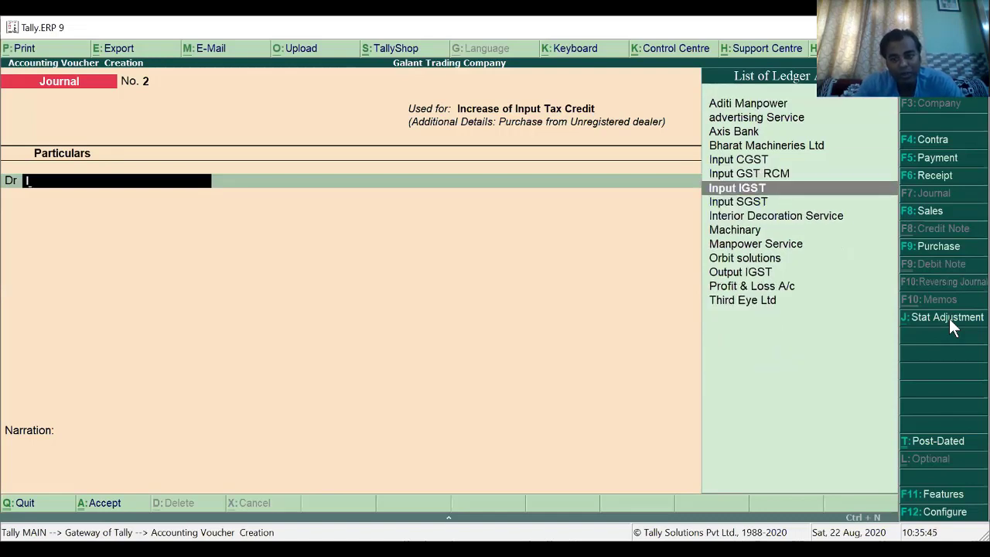
{"action": "key", "text": "Up"}
{"action": "key", "text": "Up"}
{"action": "key", "text": "Return"}
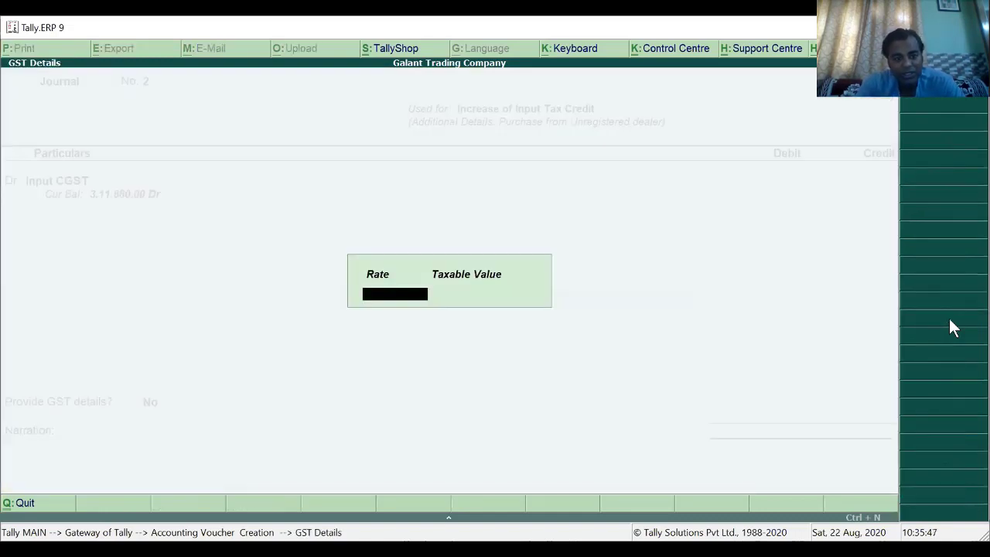
{"action": "key", "text": "Return"}
{"action": "key", "text": "BackSpace"}
{"action": "type", "text": "9"}
{"action": "key", "text": "Return"}
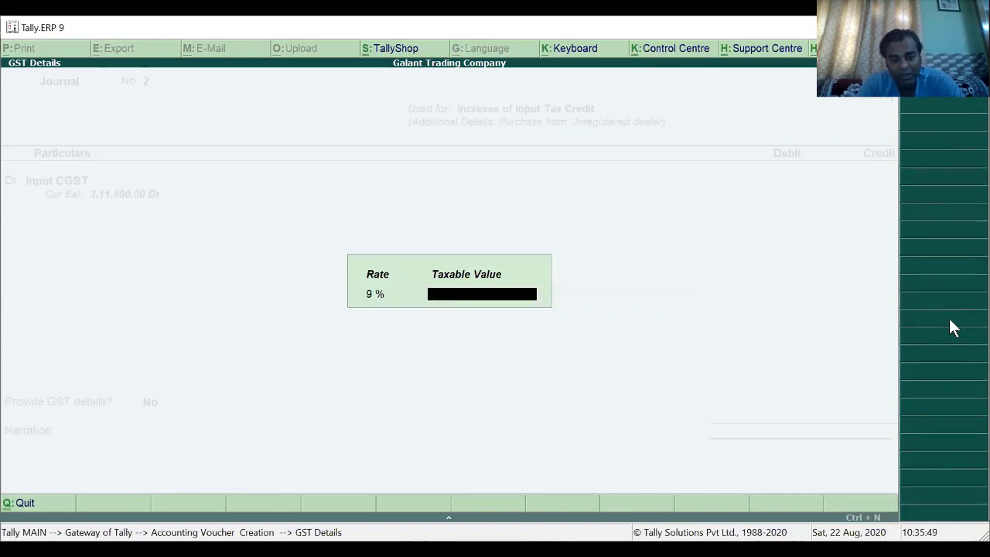
{"action": "type", "text": "15000"}
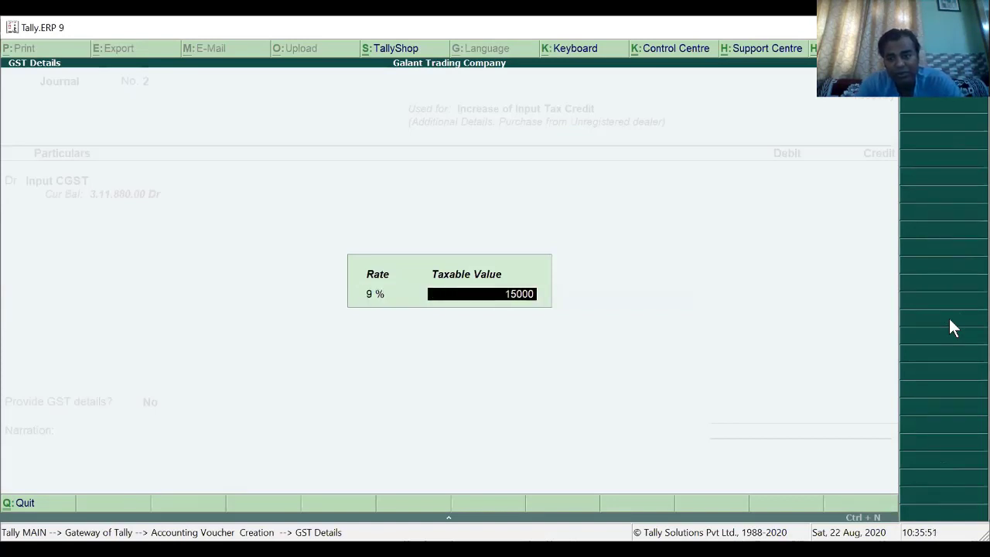
{"action": "key", "text": "Return"}
{"action": "type", "text": "1350"}
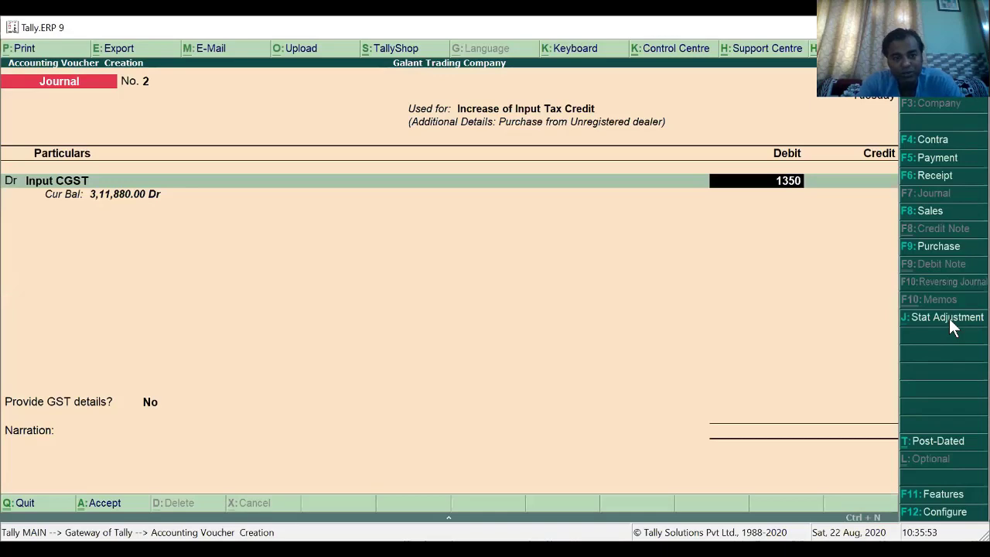
{"action": "key", "text": "Return"}
Add a second debit line for Input SGST of 1350, keeping the 9% rate and 15,000.00 taxable value.
{"action": "key", "text": "BackSpace"}
{"action": "type", "text": "d"}
{"action": "key", "text": "Return"}
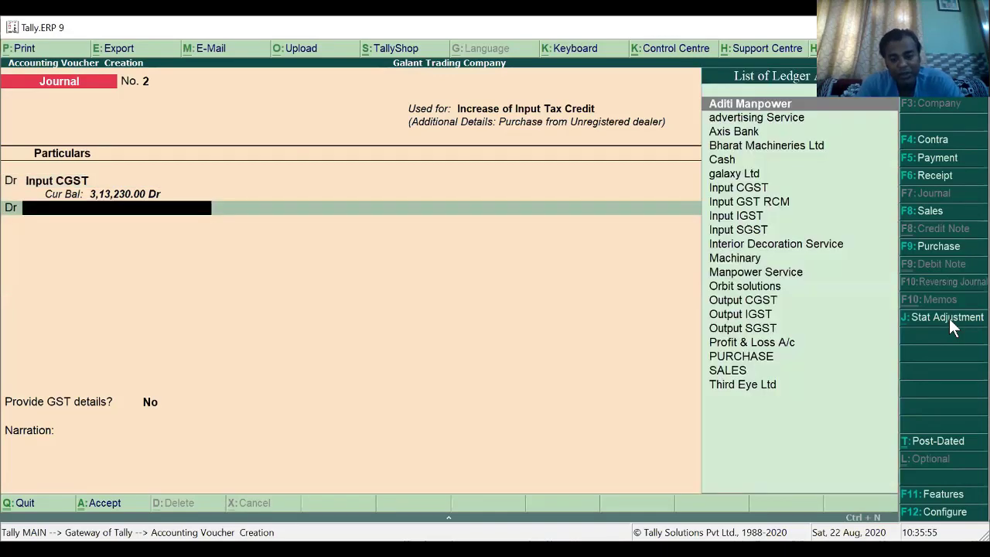
{"action": "type", "text": "I"}
{"action": "key", "text": "Down"}
{"action": "key", "text": "Down"}
{"action": "key", "text": "Down"}
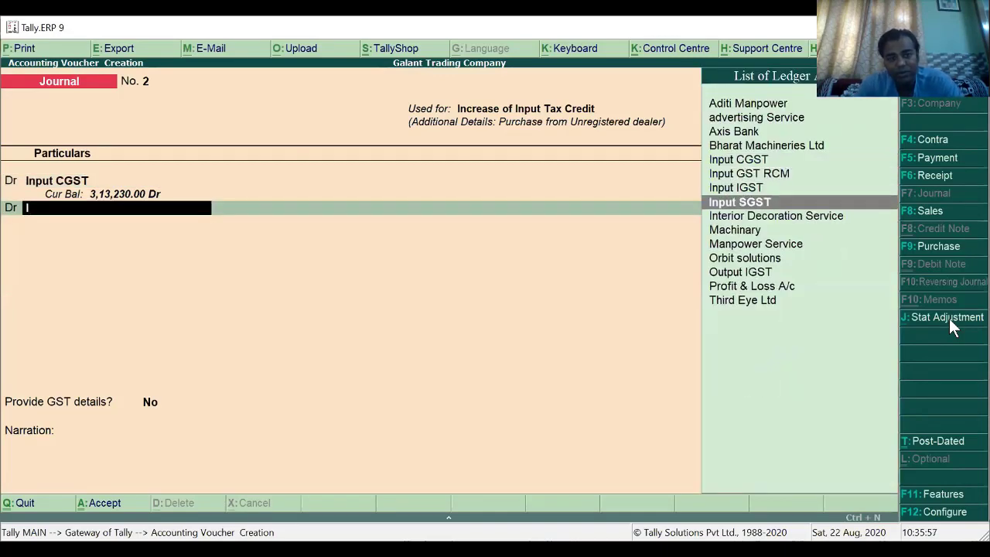
{"action": "key", "text": "Return"}
{"action": "key", "text": "Return"}
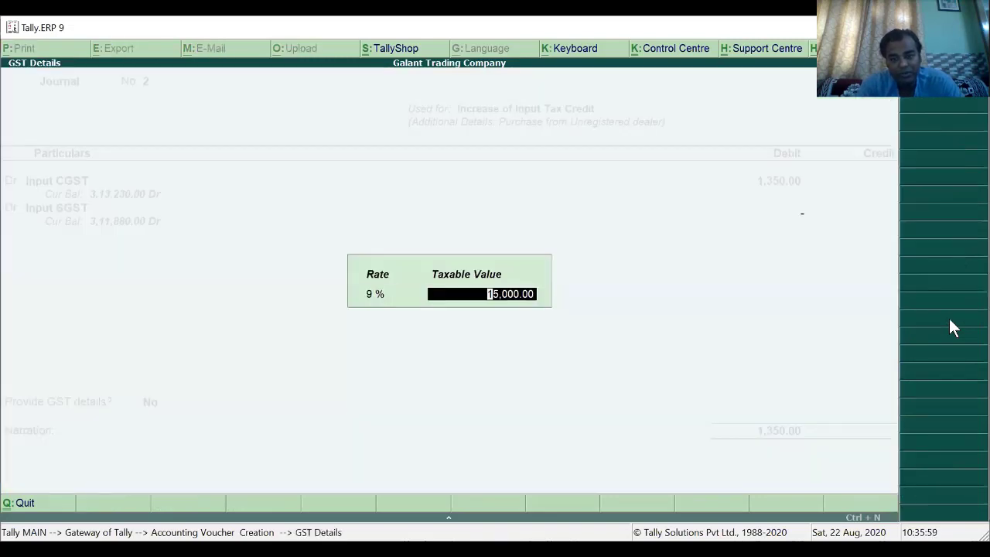
{"action": "key", "text": "Return"}
{"action": "type", "text": "1350"}
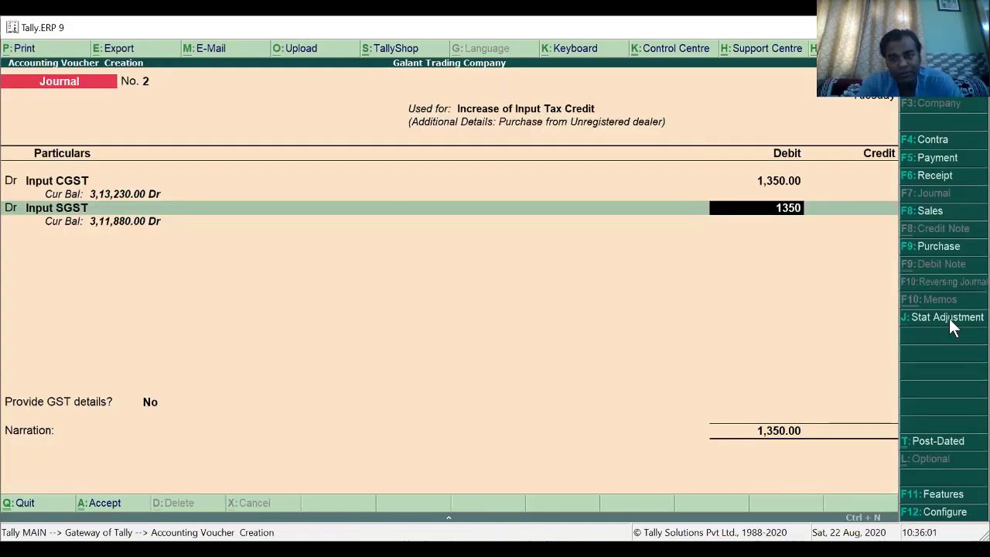
{"action": "key", "text": "Return"}
{"action": "key", "text": "Return"}
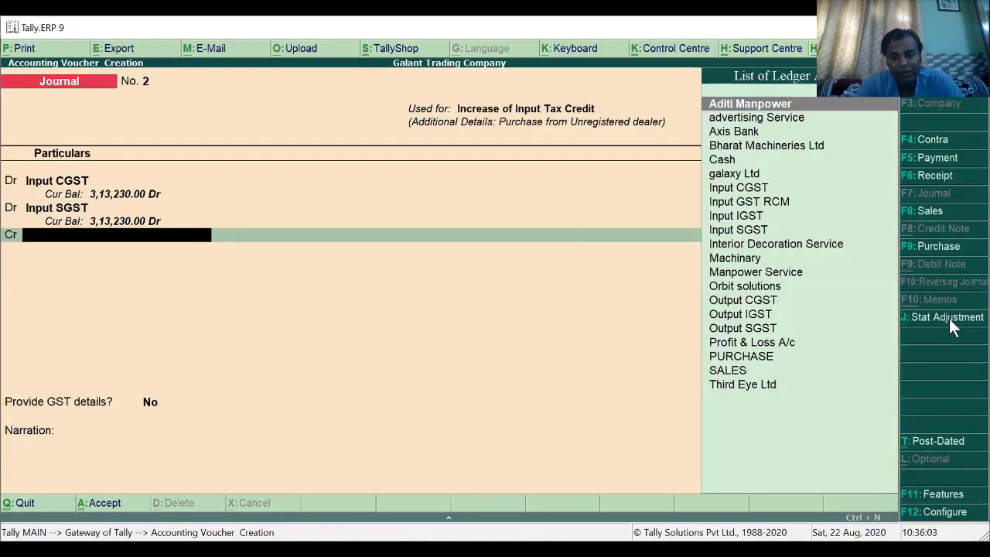
Credit Input GST RCM with 2,700.00 to balance the journal voucher.
{"action": "key", "text": "Down"}
{"action": "key", "text": "Down"}
{"action": "key", "text": "Down"}
{"action": "key", "text": "Down"}
{"action": "key", "text": "Down"}
{"action": "key", "text": "Down"}
{"action": "key", "text": "Down"}
{"action": "key", "text": "Down"}
{"action": "key", "text": "Down"}
{"action": "key", "text": "Down"}
{"action": "key", "text": "Down"}
{"action": "key", "text": "Down"}
{"action": "key", "text": "Down"}
{"action": "key", "text": "Down"}
{"action": "key", "text": "Down"}
{"action": "key", "text": "Down"}
{"action": "key", "text": "Down"}
{"action": "key", "text": "Down"}
{"action": "key", "text": "Down"}
{"action": "key", "text": "Down"}
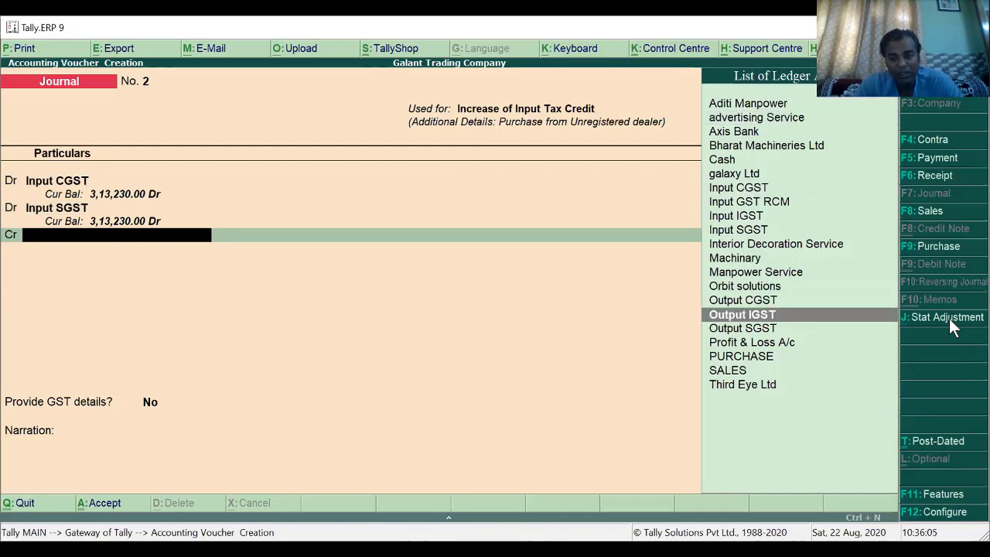
{"action": "key", "text": "Up"}
{"action": "key", "text": "Up"}
{"action": "key", "text": "Up"}
{"action": "key", "text": "Up"}
{"action": "key", "text": "Up"}
{"action": "key", "text": "Up"}
{"action": "key", "text": "Up"}
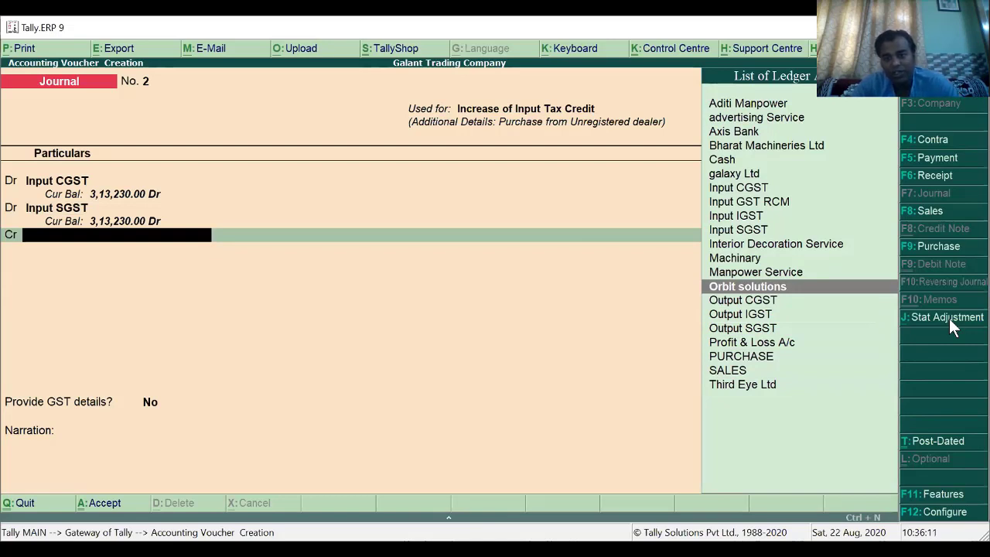
{"action": "key", "text": "Up"}
{"action": "key", "text": "Home"}
{"action": "key", "text": "Down"}
{"action": "key", "text": "Down"}
{"action": "key", "text": "Down"}
{"action": "key", "text": "Down"}
{"action": "key", "text": "Down"}
{"action": "key", "text": "Down"}
{"action": "key", "text": "Down"}
{"action": "key", "text": "Down"}
{"action": "key", "text": "Down"}
{"action": "key", "text": "Down"}
{"action": "key", "text": "Down"}
{"action": "key", "text": "Down"}
{"action": "key", "text": "Down"}
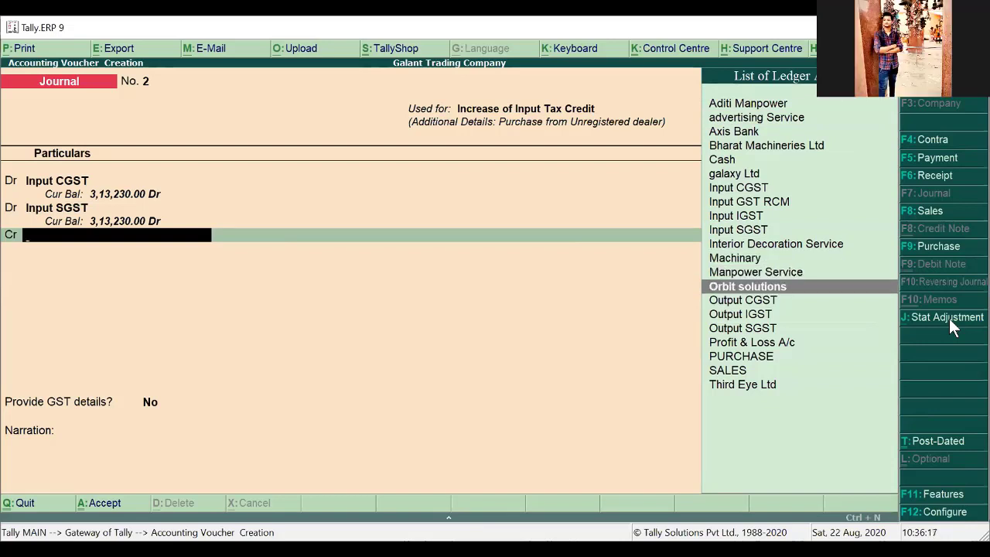
{"action": "key", "text": "Up"}
{"action": "key", "text": "Up"}
{"action": "key", "text": "Up"}
{"action": "key", "text": "Up"}
{"action": "key", "text": "Up"}
{"action": "key", "text": "Up"}
{"action": "key", "text": "Return"}
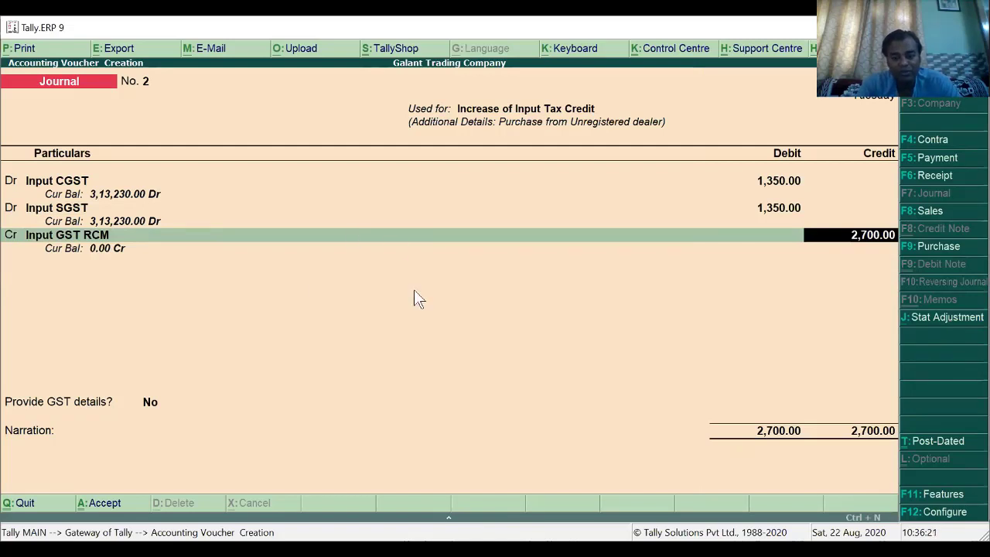
{"action": "key", "text": "Return"}
Provide the GST reverse charge details with a period starting 1-Sep-2020 and Services as the type of input.
{"action": "key", "text": "Down"}
{"action": "key", "text": "Return"}
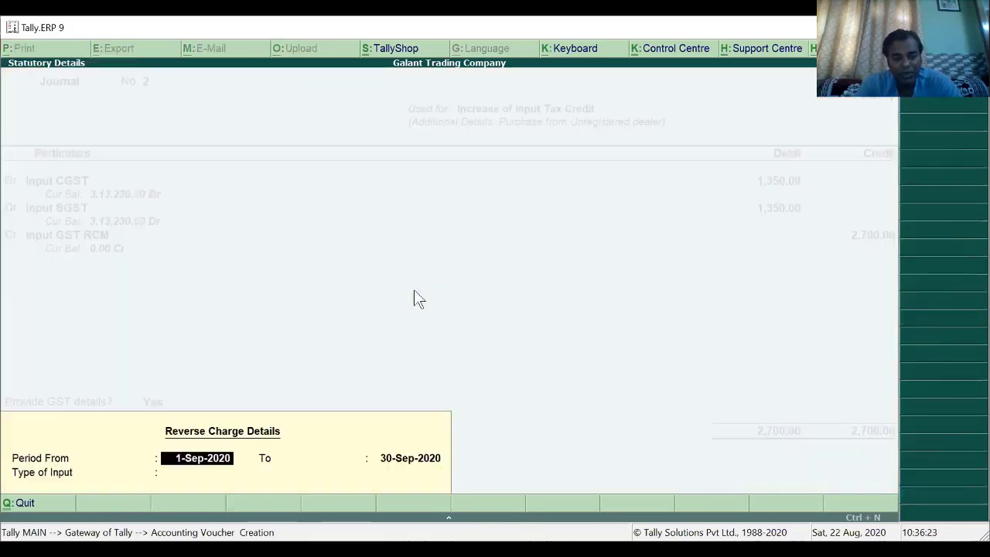
{"action": "key", "text": "Return"}
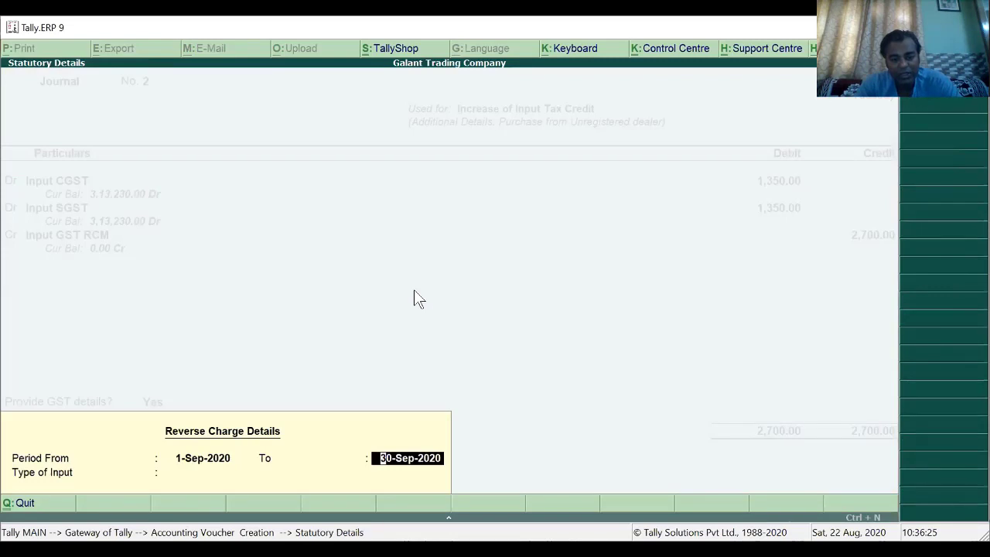
{"action": "key", "text": "BackSpace"}
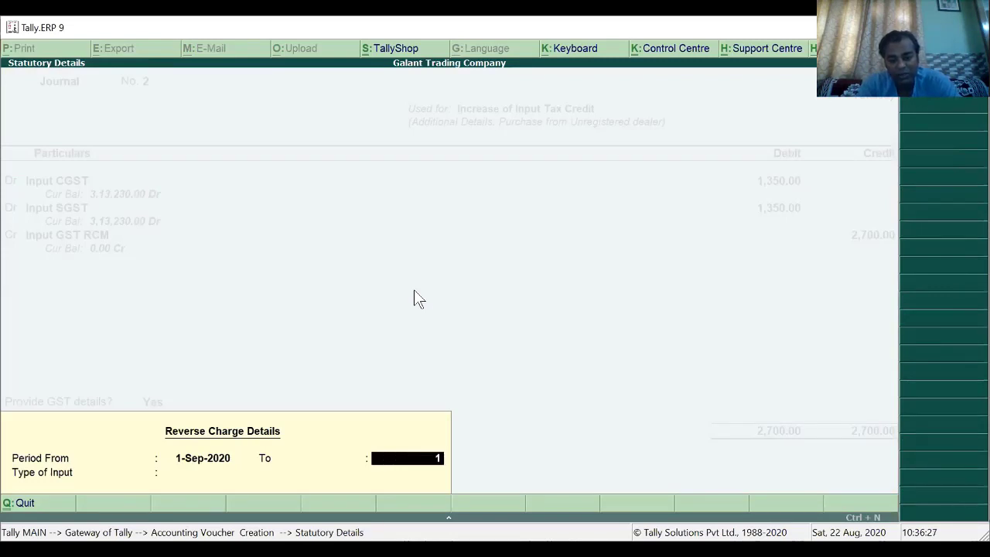
{"action": "type", "text": "2-9"}
{"action": "key", "text": "Return"}
{"action": "key", "text": "Down"}
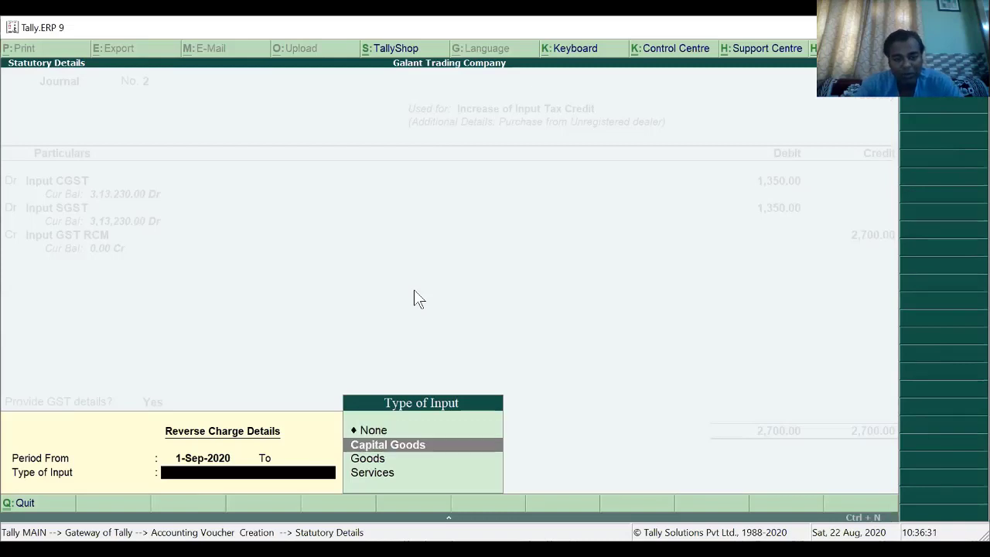
{"action": "key", "text": "Down"}
{"action": "key", "text": "Down"}
{"action": "key", "text": "Return"}
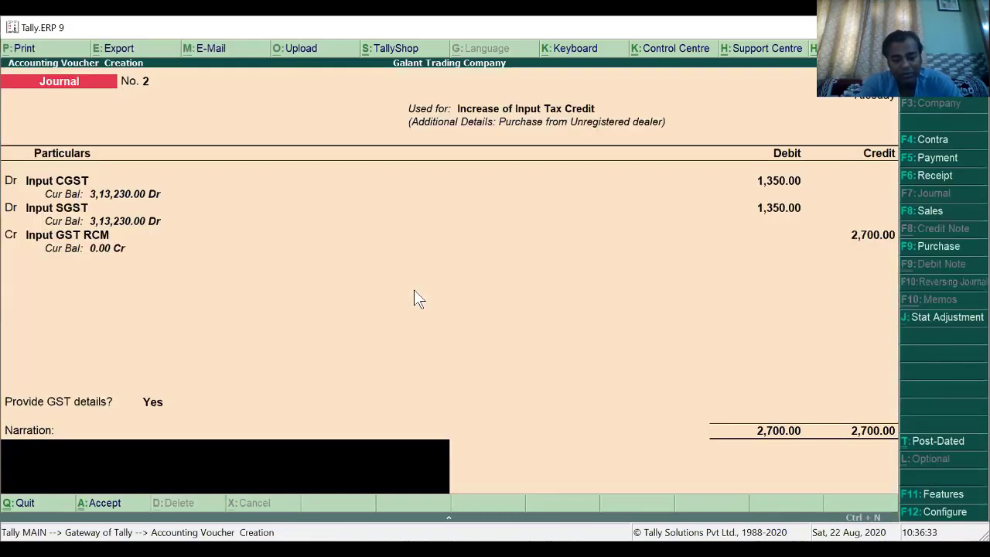
Enter the narration "Being Input Tax increases" and save the journal voucher.
{"action": "type", "text": "Being"}
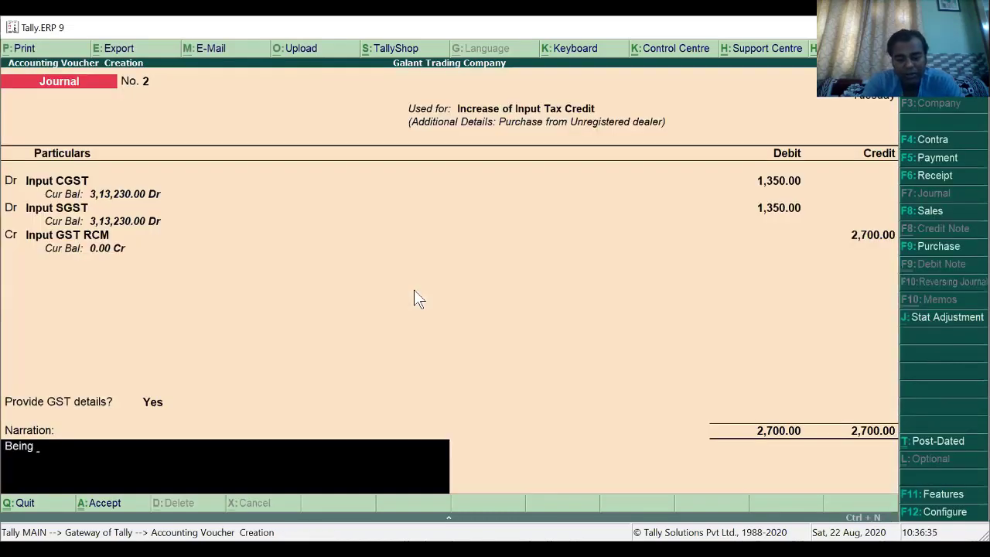
{"action": "type", "text": " Input"}
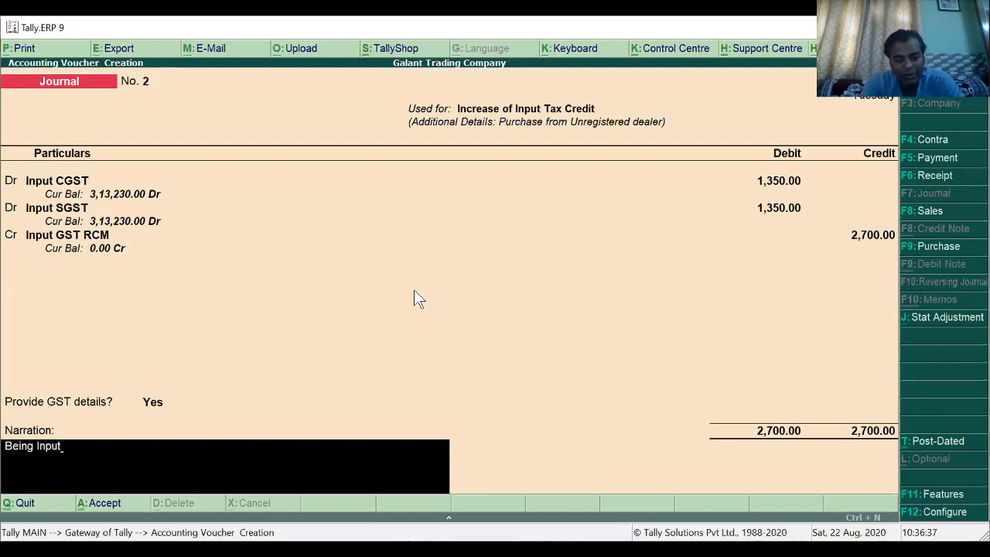
{"action": "type", "text": " Tax increase"}
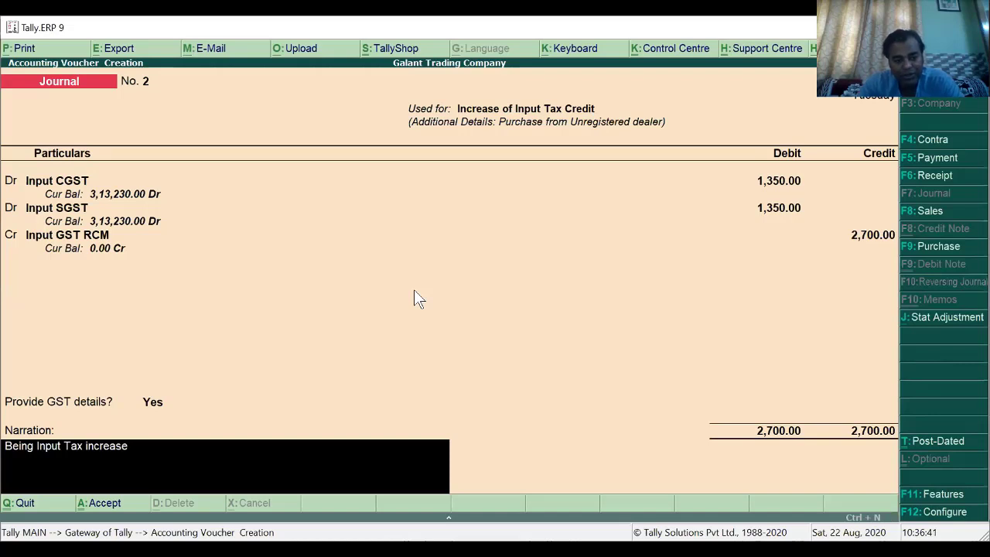
{"action": "key", "text": "BackSpace"}
{"action": "key", "text": "BackSpace"}
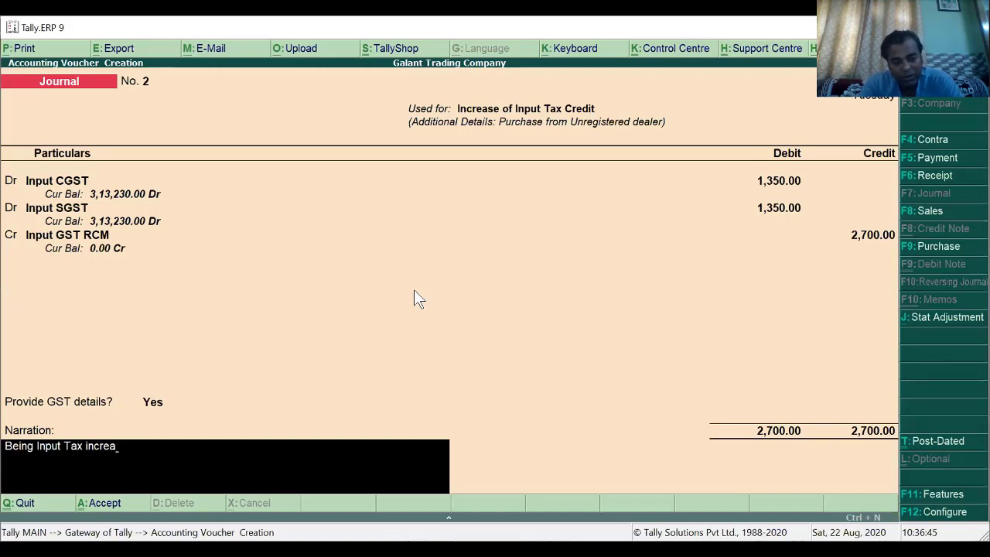
{"action": "type", "text": "ses"}
{"action": "key", "text": "Return"}
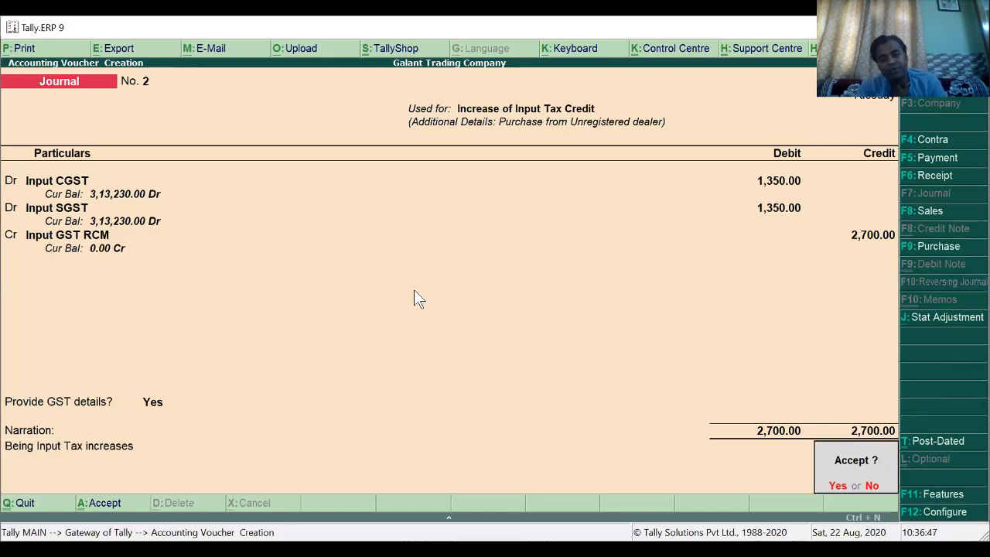
{"action": "key", "text": "Return"}
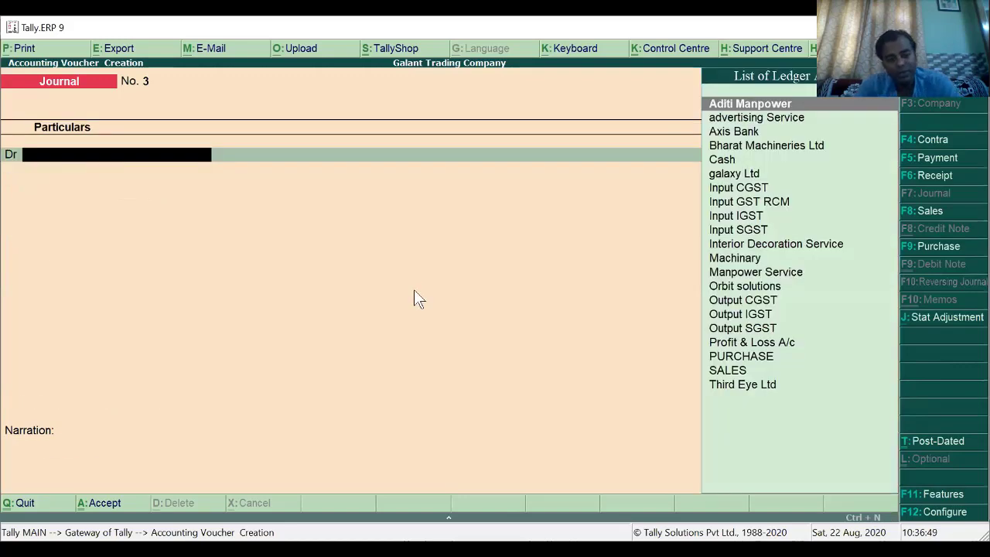
Leave voucher creation and view the Profit & Loss account.
{"action": "key", "text": "Escape"}
{"action": "key", "text": "Return"}
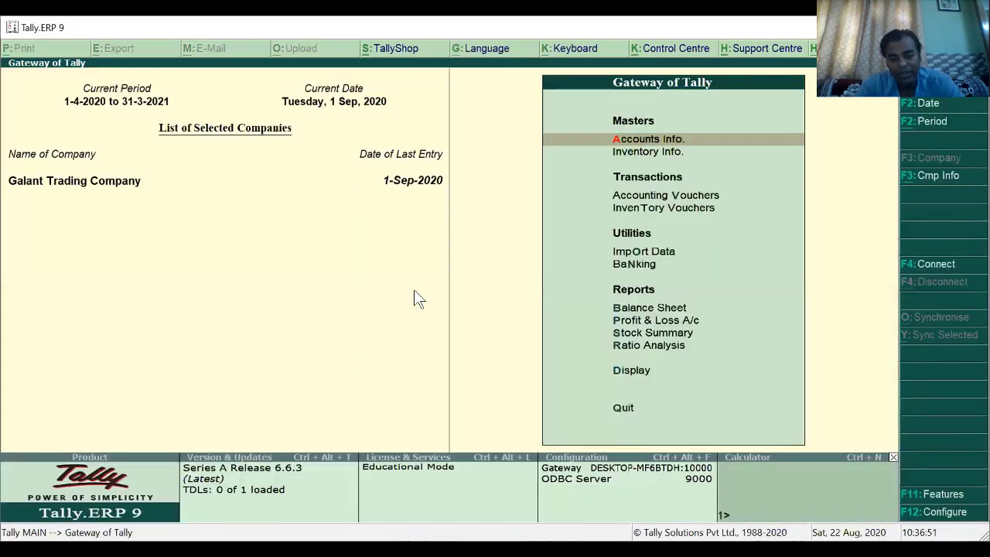
{"action": "key", "text": "p"}
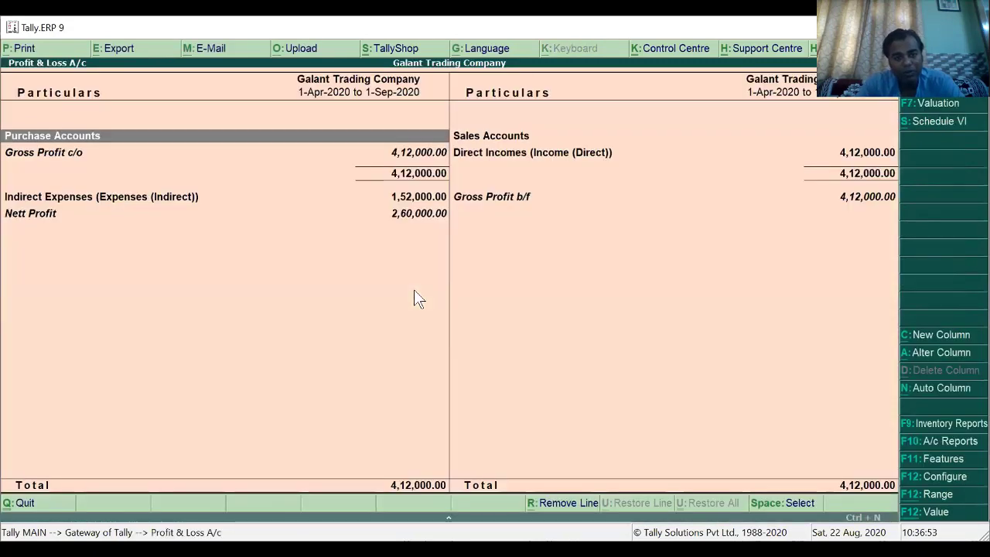
{"action": "key", "text": "alt+F1"}
{"action": "key", "text": "Escape"}
Open the Duties & Taxes summary from the Balance Sheet and examine the Input CGST ledger's monthly summary.
{"action": "key", "text": "b"}
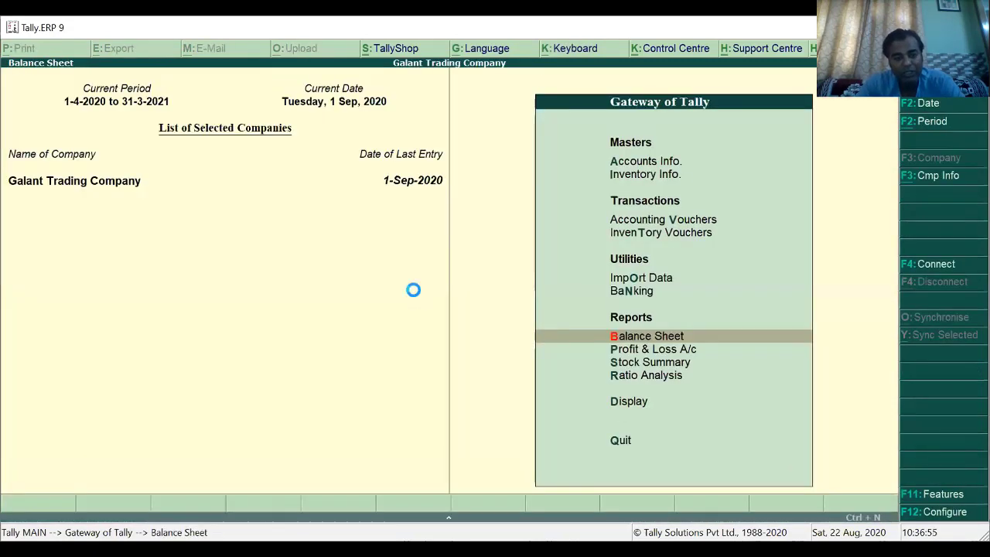
{"action": "key", "text": "Down"}
{"action": "key", "text": "Up"}
{"action": "key", "text": "Down"}
{"action": "key", "text": "Down"}
{"action": "key", "text": "Down"}
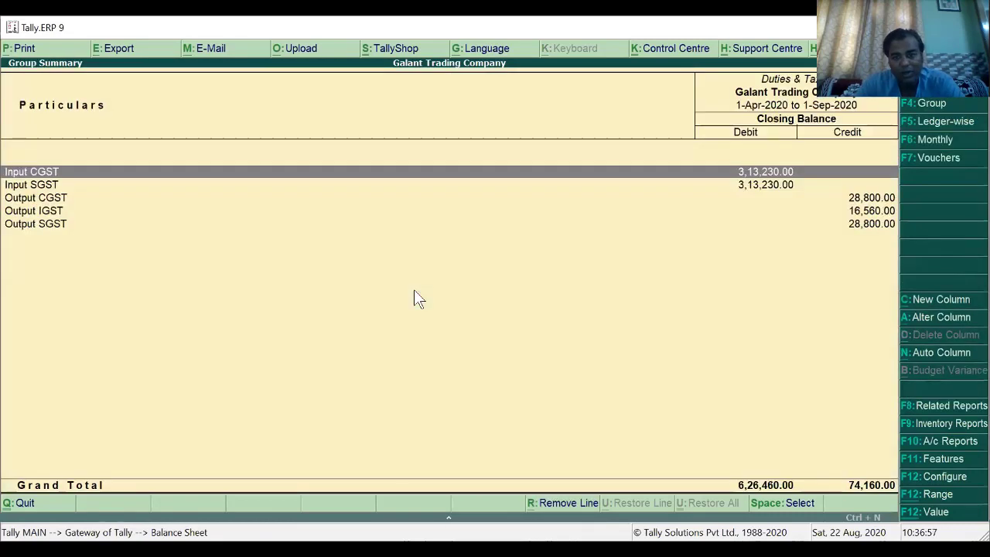
{"action": "key", "text": "Return"}
{"action": "key", "text": "Return"}
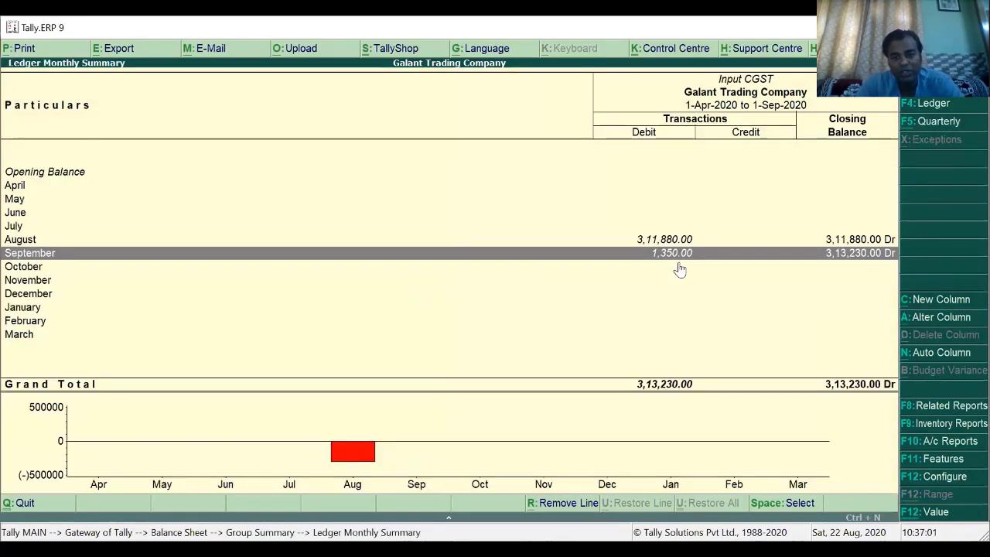
Close the Input CGST summary and the Balance Sheet, and open the Display menu.
{"action": "key", "text": "Escape"}
{"action": "key", "text": "Escape"}
{"action": "key", "text": "Escape"}
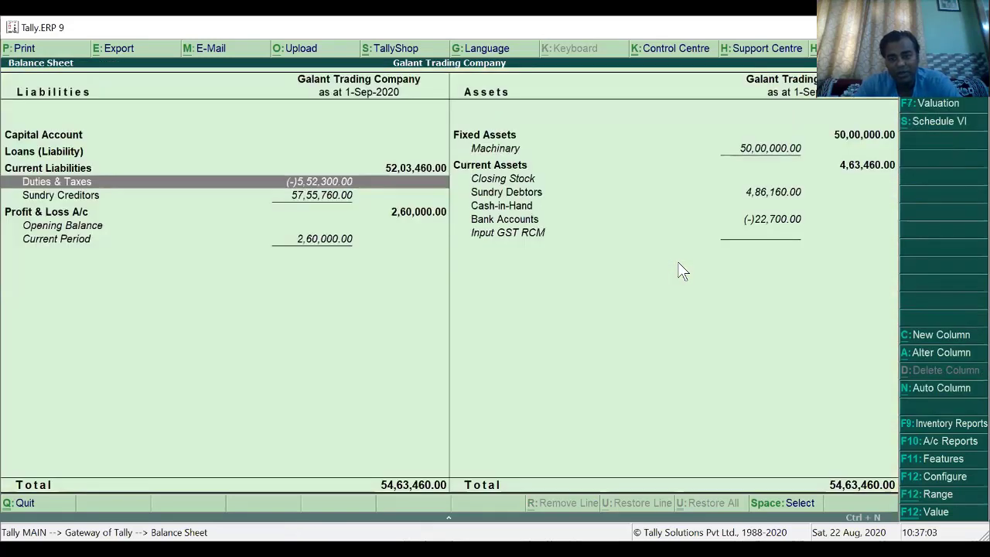
{"action": "key", "text": "Down"}
{"action": "key", "text": "Down"}
{"action": "key", "text": "Down"}
{"action": "key", "text": "Down"}
{"action": "key", "text": "Down"}
{"action": "key", "text": "Down"}
{"action": "key", "text": "Down"}
{"action": "key", "text": "Down"}
{"action": "key", "text": "Down"}
{"action": "key", "text": "Down"}
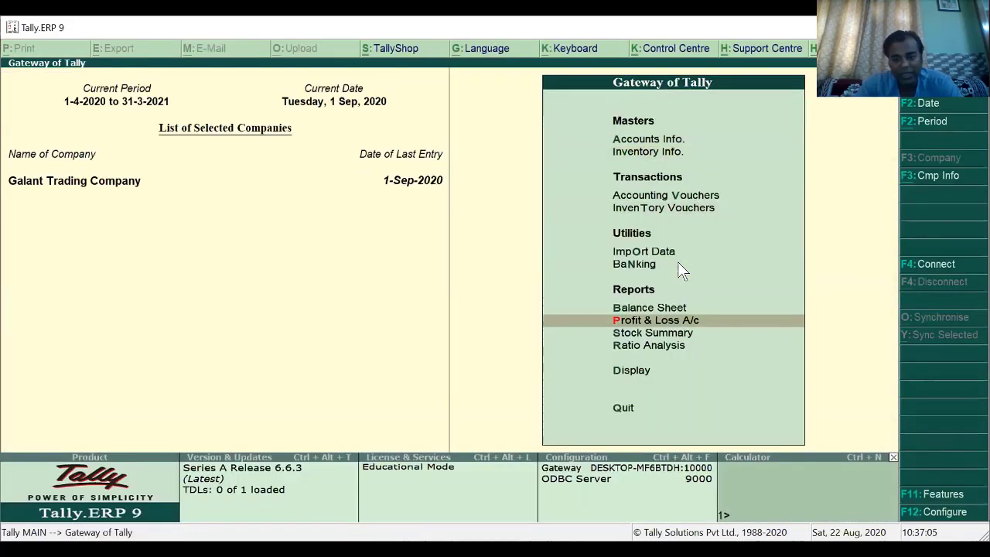
{"action": "key", "text": "Return"}
Open the GSTR-2 report from the statutory GST reports.
{"action": "key", "text": "Down"}
{"action": "key", "text": "Down"}
{"action": "key", "text": "Down"}
{"action": "key", "text": "Down"}
{"action": "key", "text": "Down"}
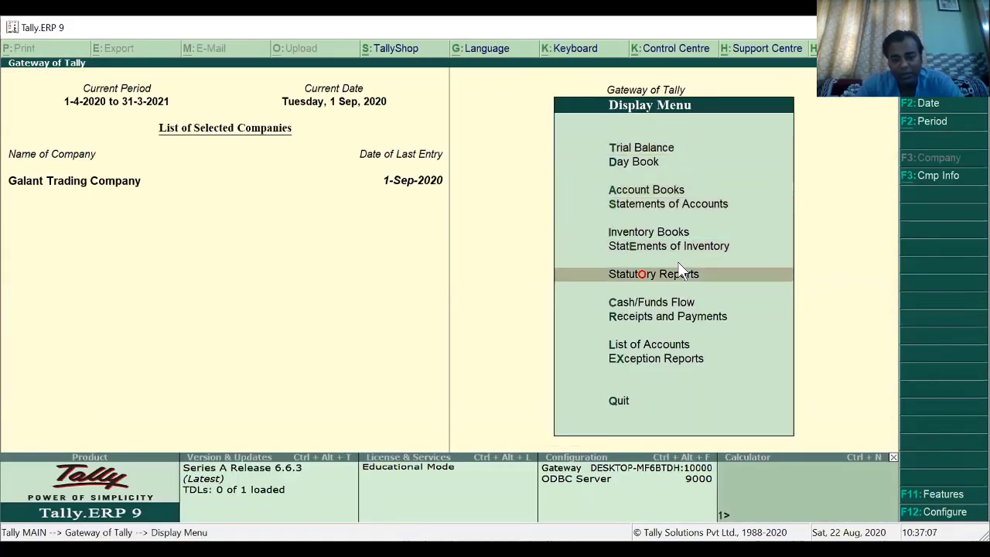
{"action": "key", "text": "Return"}
{"action": "key", "text": "Return"}
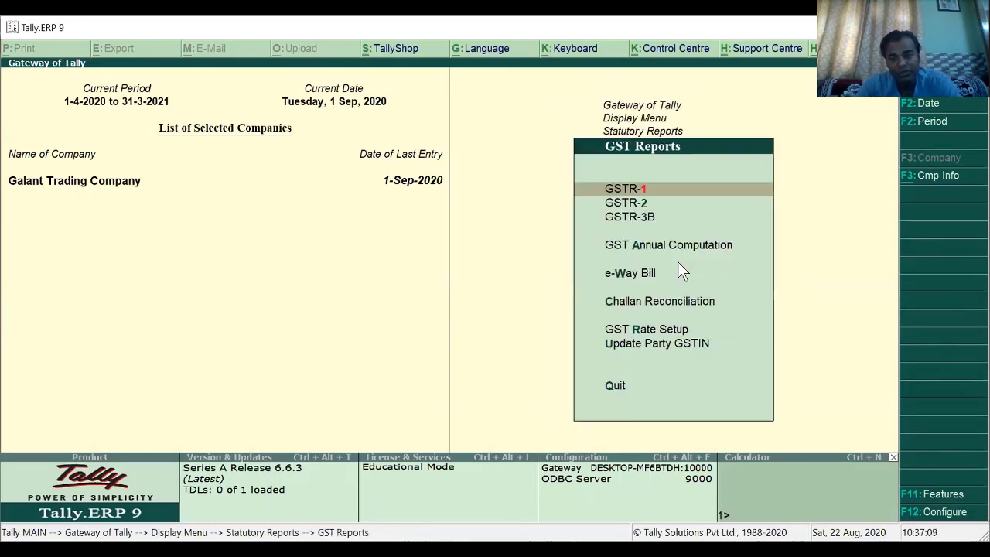
{"action": "key", "text": "Down"}
{"action": "key", "text": "Return"}
Examine the B2B invoices in GSTR-2, including the voucher register of Bharat Machineries Ltd, and return to the report.
{"action": "key", "text": "Down"}
{"action": "key", "text": "Down"}
{"action": "key", "text": "Down"}
{"action": "key", "text": "Down"}
{"action": "key", "text": "Down"}
{"action": "key", "text": "Down"}
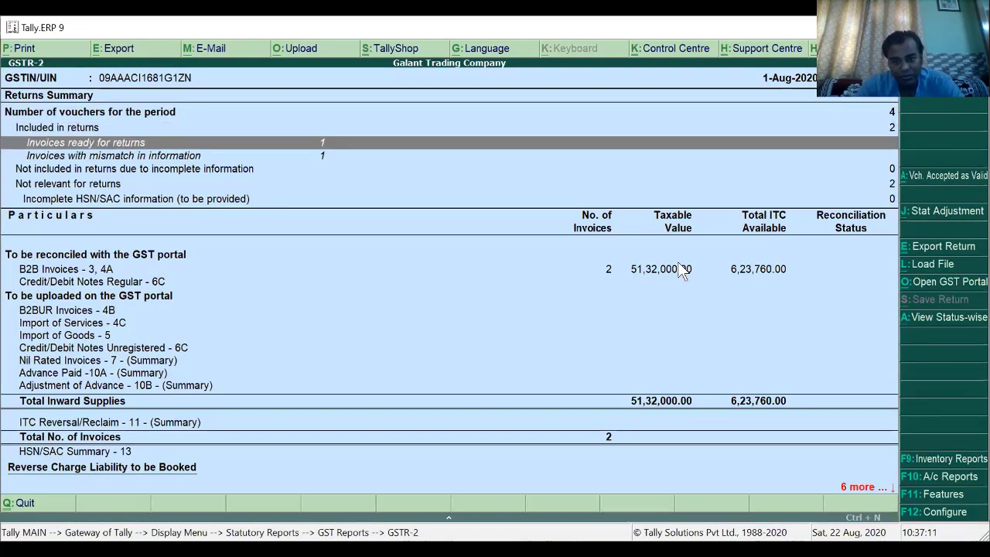
{"action": "key", "text": "Down"}
{"action": "key", "text": "Down"}
{"action": "key", "text": "Up"}
{"action": "key", "text": "Return"}
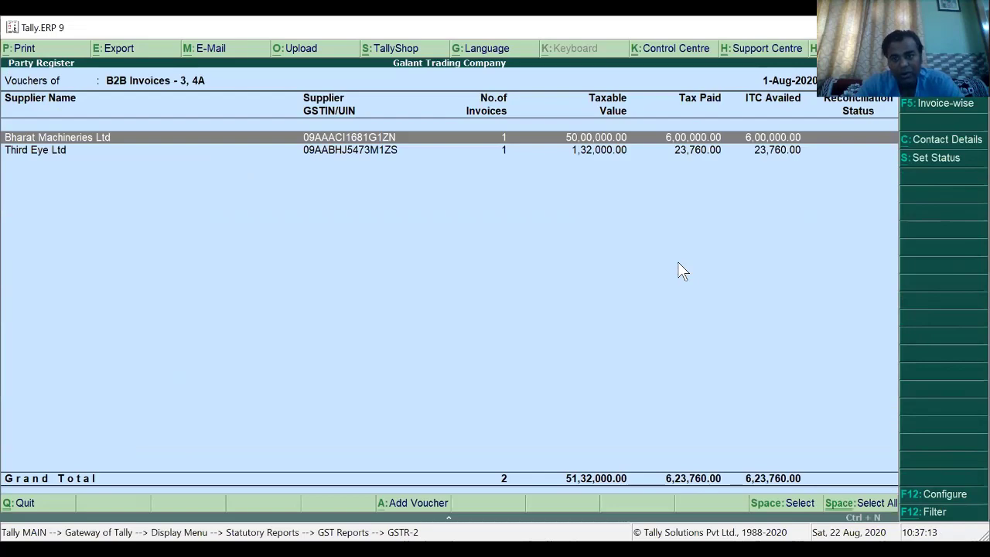
{"action": "key", "text": "Down"}
{"action": "key", "text": "Up"}
{"action": "key", "text": "Return"}
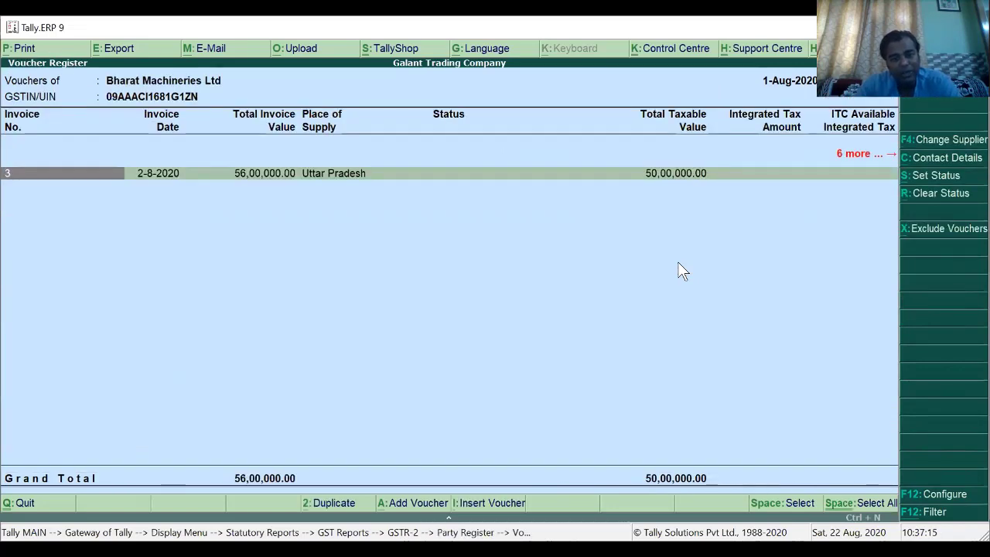
{"action": "key", "text": "Escape"}
{"action": "key", "text": "Escape"}
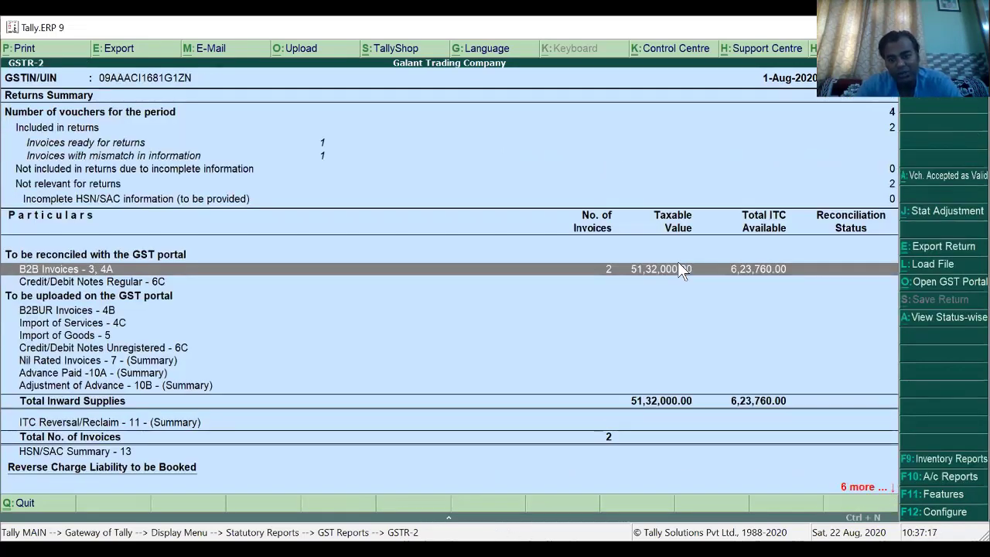
Examine the Reverse Charge Liability to be Booked section of GSTR-2, including its URD Purchases line.
{"action": "key", "text": "Down"}
{"action": "key", "text": "Down"}
{"action": "key", "text": "Down"}
{"action": "key", "text": "Down"}
{"action": "key", "text": "Down"}
{"action": "key", "text": "Down"}
{"action": "key", "text": "Down"}
{"action": "key", "text": "Down"}
{"action": "key", "text": "Down"}
{"action": "key", "text": "Down"}
{"action": "key", "text": "Down"}
{"action": "key", "text": "Down"}
{"action": "key", "text": "Down"}
{"action": "key", "text": "Down"}
{"action": "key", "text": "Up"}
{"action": "key", "text": "Up"}
{"action": "key", "text": "Up"}
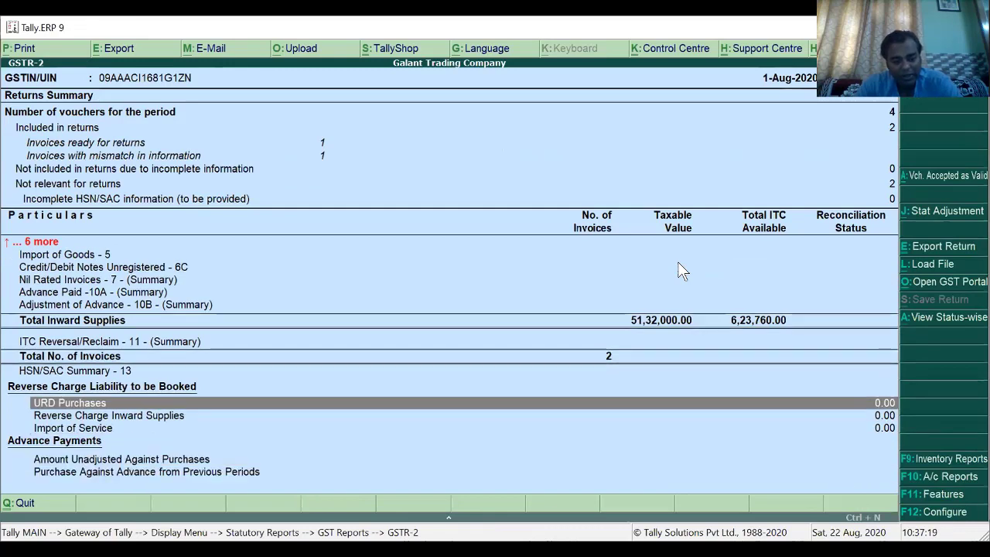
Change the GSTR-2 report period so that it starts on 1-Apr-2020.
{"action": "key", "text": "F2"}
{"action": "key", "text": "Return"}
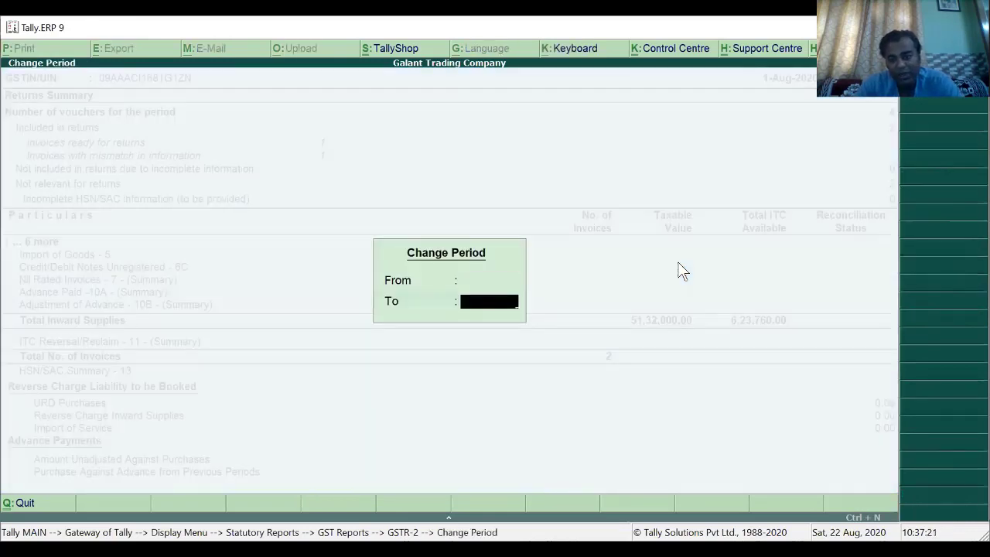
{"action": "key", "text": "Return"}
Open the URD Purchases list under Reverse Charge Liability to be Booked.
{"action": "key", "text": "Down"}
{"action": "key", "text": "Down"}
{"action": "key", "text": "Down"}
{"action": "key", "text": "Down"}
{"action": "key", "text": "Down"}
{"action": "key", "text": "Down"}
{"action": "key", "text": "Down"}
{"action": "key", "text": "Down"}
{"action": "key", "text": "Down"}
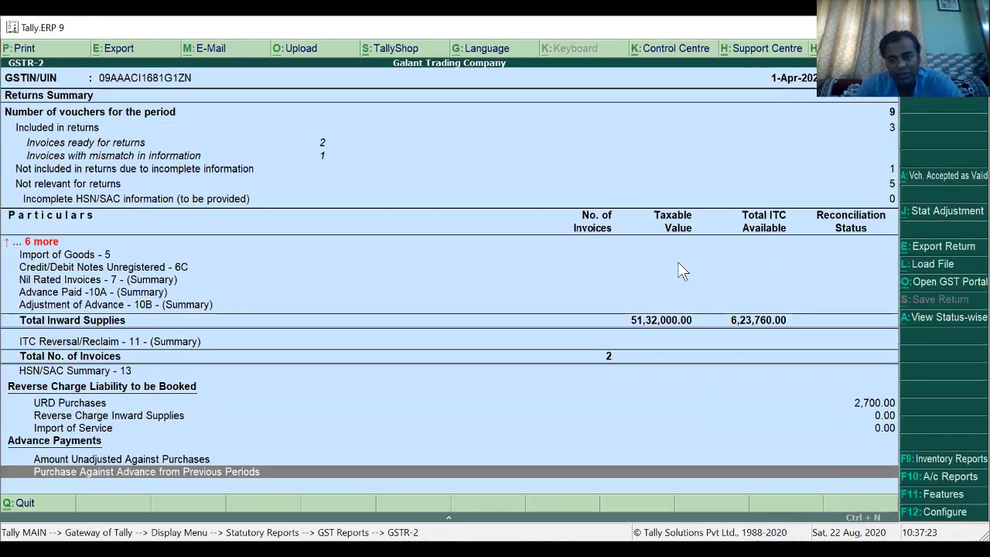
{"action": "key", "text": "Up"}
{"action": "key", "text": "Up"}
{"action": "key", "text": "Up"}
{"action": "key", "text": "Up"}
{"action": "key", "text": "Return"}
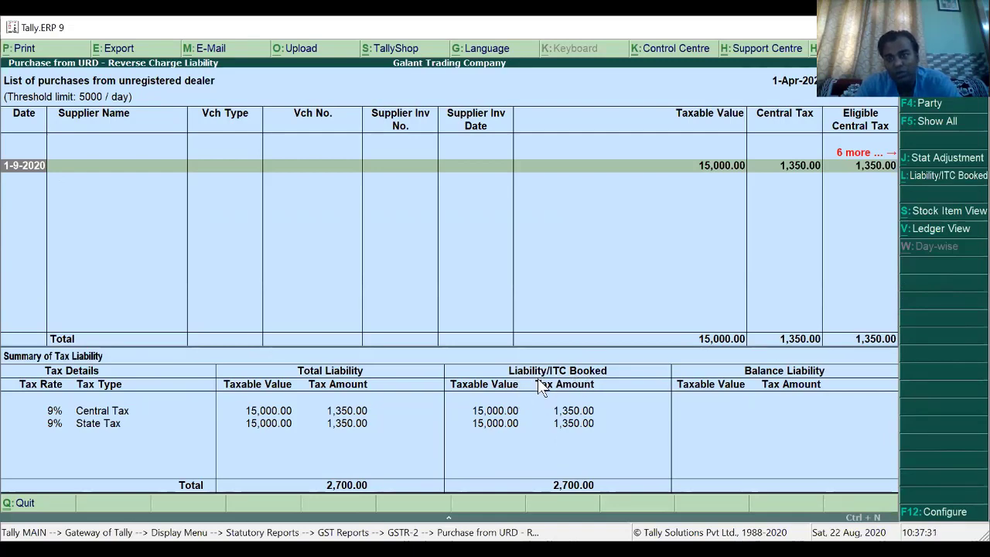
Examine the central tax, state tax, cess and total eligible tax columns of the 1-9-2020 unregistered dealer purchase.
{"action": "key", "text": "Right"}
{"action": "key", "text": "Right"}
{"action": "key", "text": "Right"}
{"action": "key", "text": "Right"}
{"action": "key", "text": "Right"}
{"action": "key", "text": "Right"}
{"action": "key", "text": "Right"}
{"action": "key", "text": "Right"}
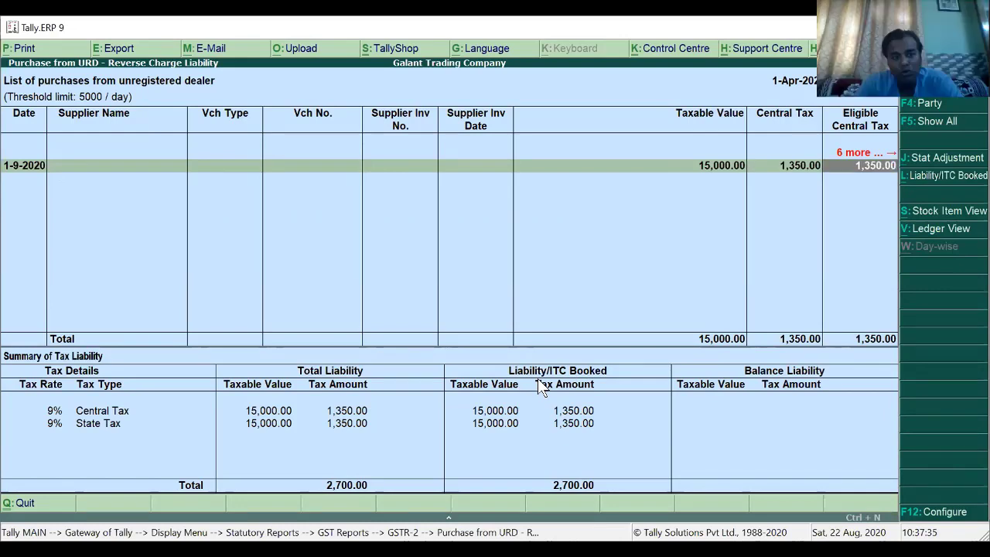
{"action": "key", "text": "Right"}
{"action": "key", "text": "Right"}
{"action": "key", "text": "Right"}
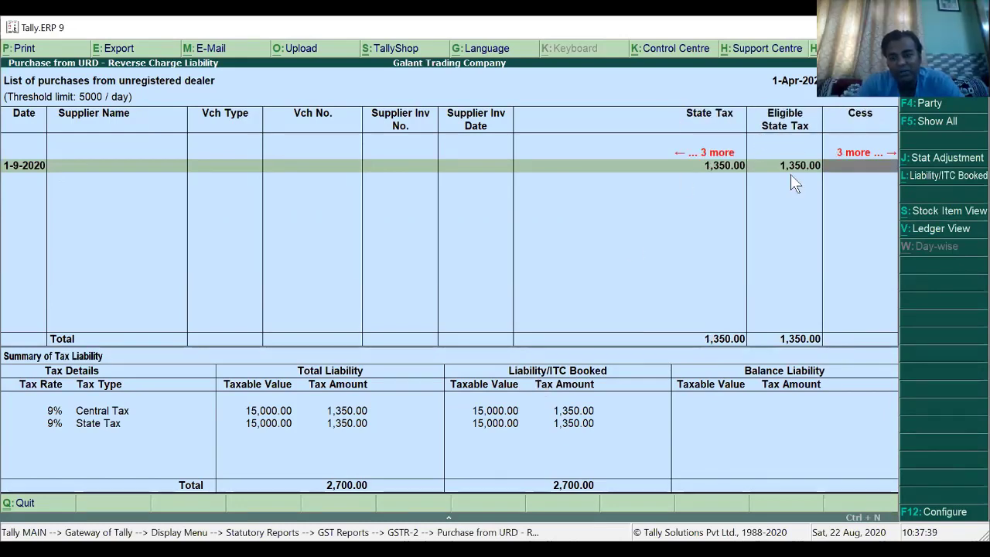
{"action": "key", "text": "Right"}
{"action": "key", "text": "Right"}
{"action": "key", "text": "Right"}
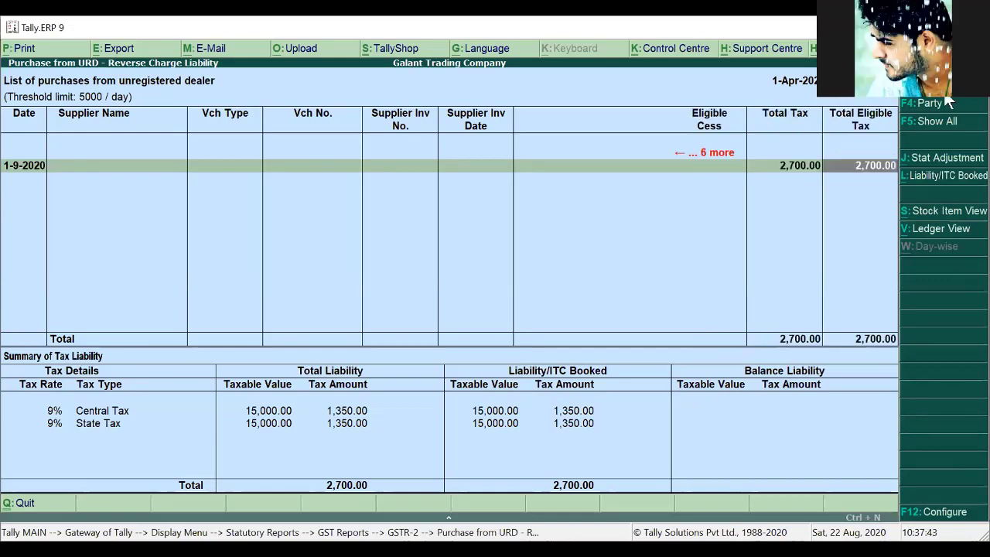
Go back through the tax columns of the purchase list and return to the GSTR-2 summary.
{"action": "key", "text": "Left"}
{"action": "key", "text": "Left"}
{"action": "key", "text": "Left"}
{"action": "key", "text": "Left"}
{"action": "key", "text": "Left"}
{"action": "key", "text": "Left"}
{"action": "key", "text": "Left"}
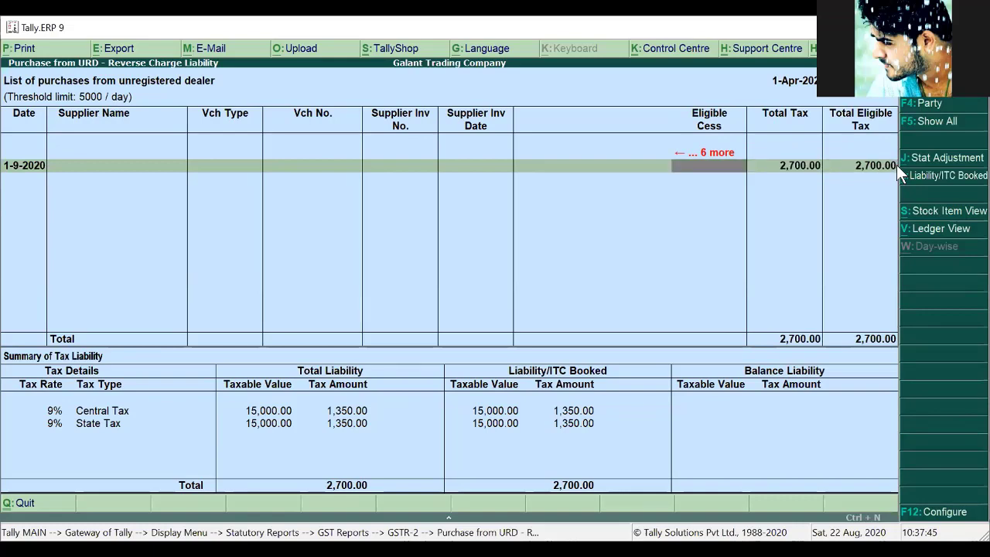
{"action": "key", "text": "Left"}
{"action": "key", "text": "Left"}
{"action": "key", "text": "Left"}
{"action": "key", "text": "Left"}
{"action": "key", "text": "Left"}
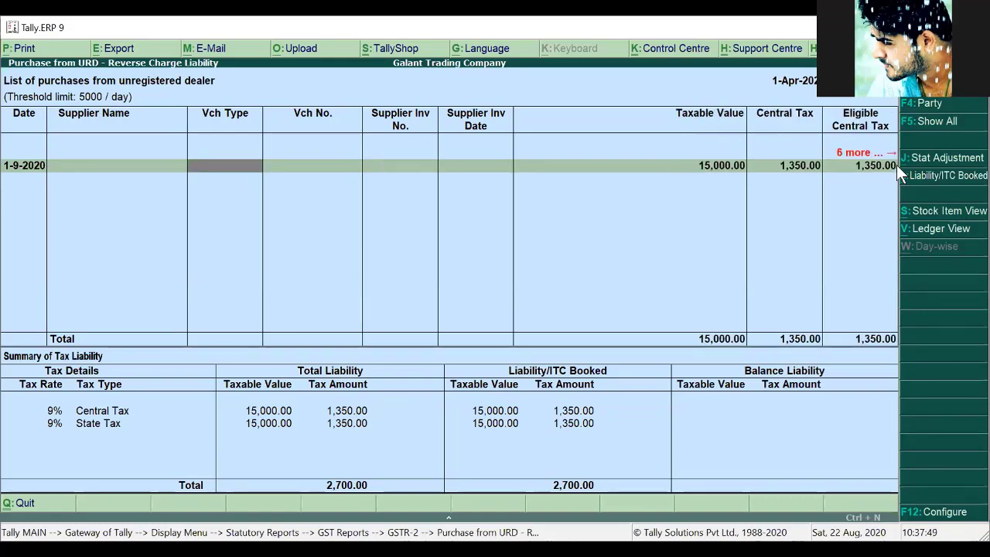
{"action": "key", "text": "Escape"}
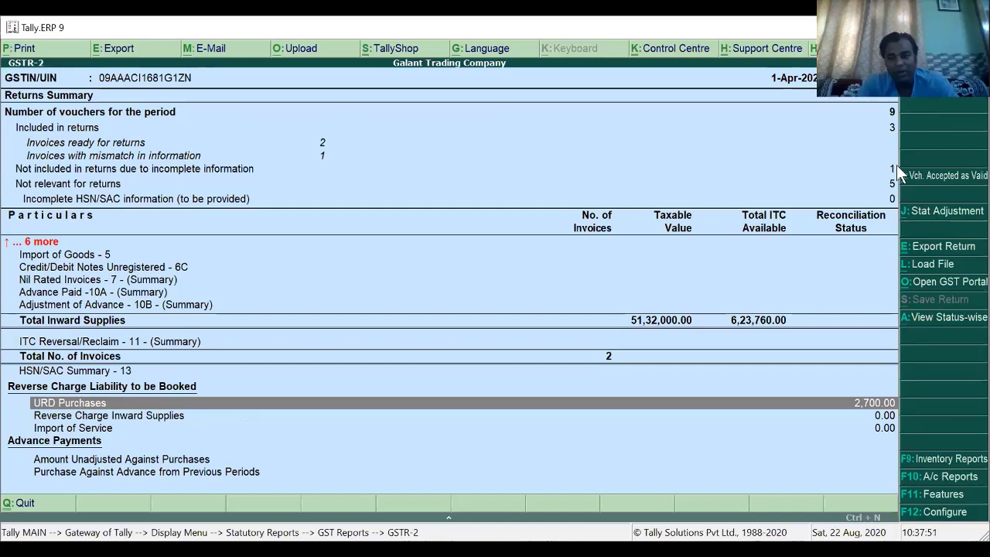
Look through the GSTR-2 sections and check the suppliers in the B2B Invoices party register.
{"action": "key", "text": "Up"}
{"action": "key", "text": "Up"}
{"action": "key", "text": "Up"}
{"action": "key", "text": "Up"}
{"action": "key", "text": "Up"}
{"action": "key", "text": "Up"}
{"action": "key", "text": "Up"}
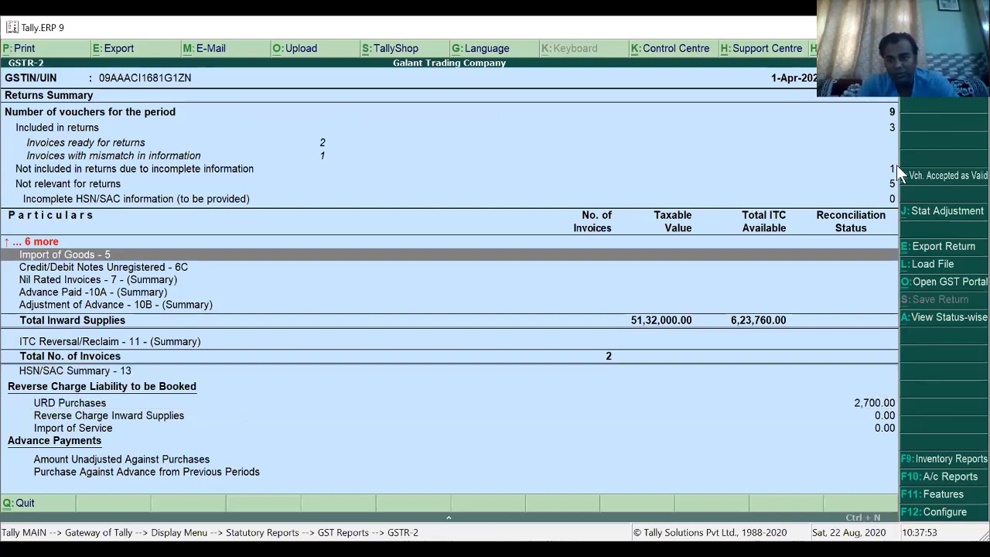
{"action": "key", "text": "Up"}
{"action": "key", "text": "Up"}
{"action": "key", "text": "Up"}
{"action": "key", "text": "Up"}
{"action": "key", "text": "Up"}
{"action": "key", "text": "Up"}
{"action": "key", "text": "Up"}
{"action": "key", "text": "Up"}
{"action": "key", "text": "Up"}
{"action": "key", "text": "Up"}
{"action": "key", "text": "Up"}
{"action": "key", "text": "Down"}
{"action": "key", "text": "Down"}
{"action": "key", "text": "Down"}
{"action": "key", "text": "Down"}
{"action": "key", "text": "Down"}
{"action": "key", "text": "Down"}
{"action": "key", "text": "Down"}
{"action": "key", "text": "Down"}
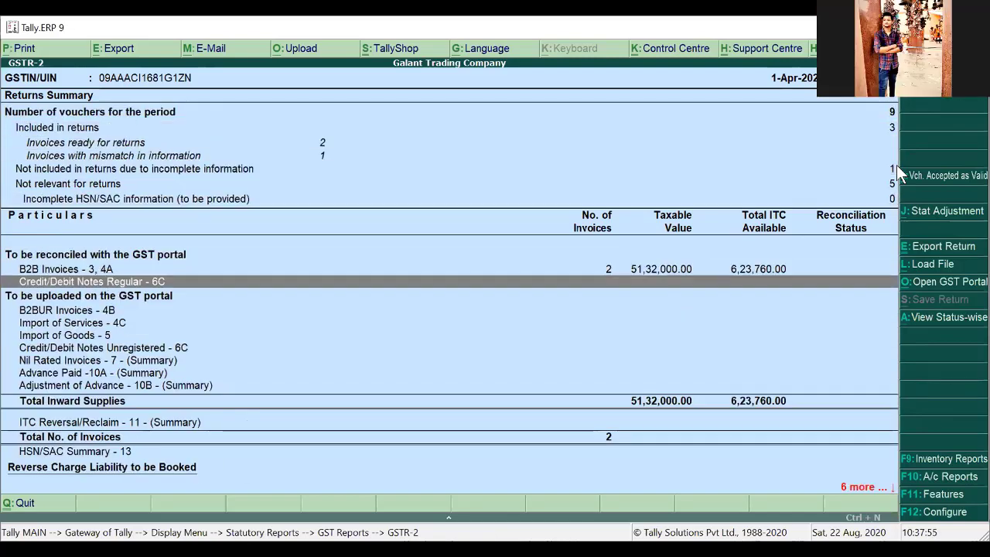
{"action": "key", "text": "Up"}
{"action": "key", "text": "Return"}
{"action": "key", "text": "Down"}
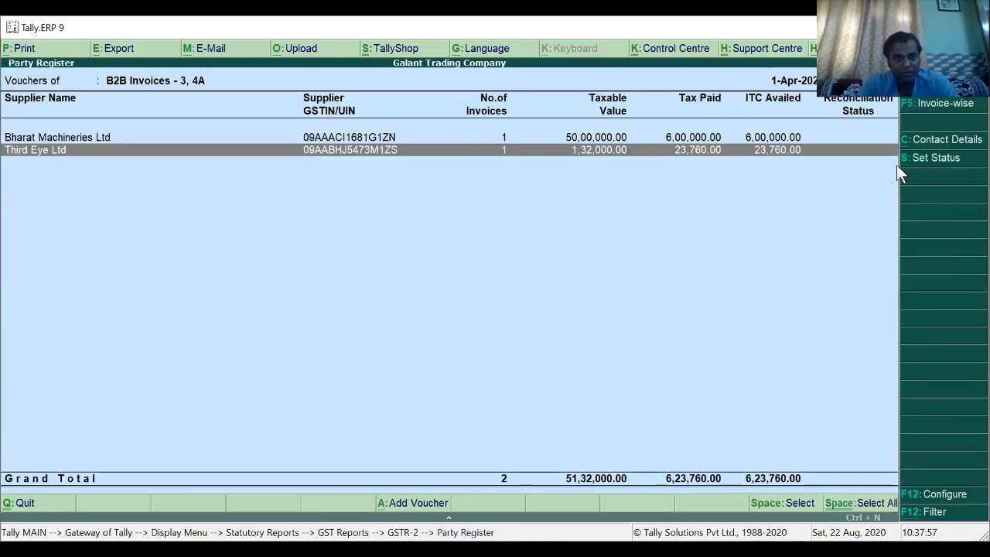
{"action": "key", "text": "Escape"}
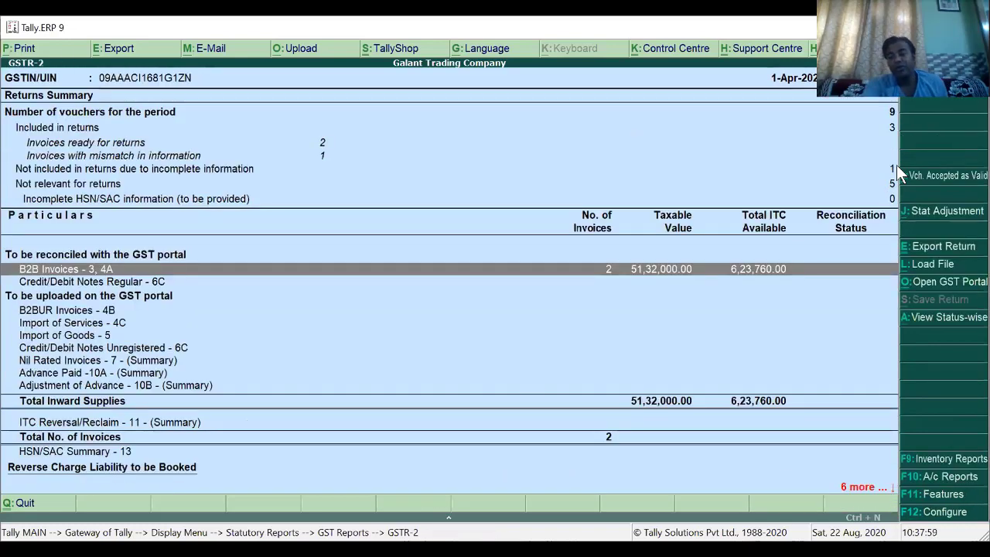
Reopen the URD Purchases reverse charge details from the GSTR-2 summary.
{"action": "key", "text": "Down"}
{"action": "key", "text": "Down"}
{"action": "key", "text": "Up"}
{"action": "key", "text": "Up"}
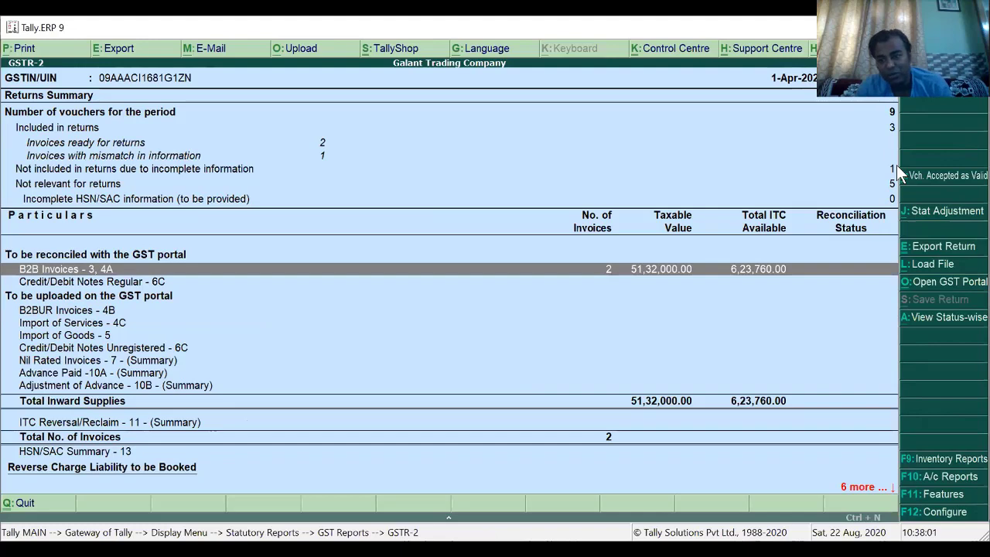
{"action": "key", "text": "Down"}
{"action": "key", "text": "Down"}
{"action": "key", "text": "Down"}
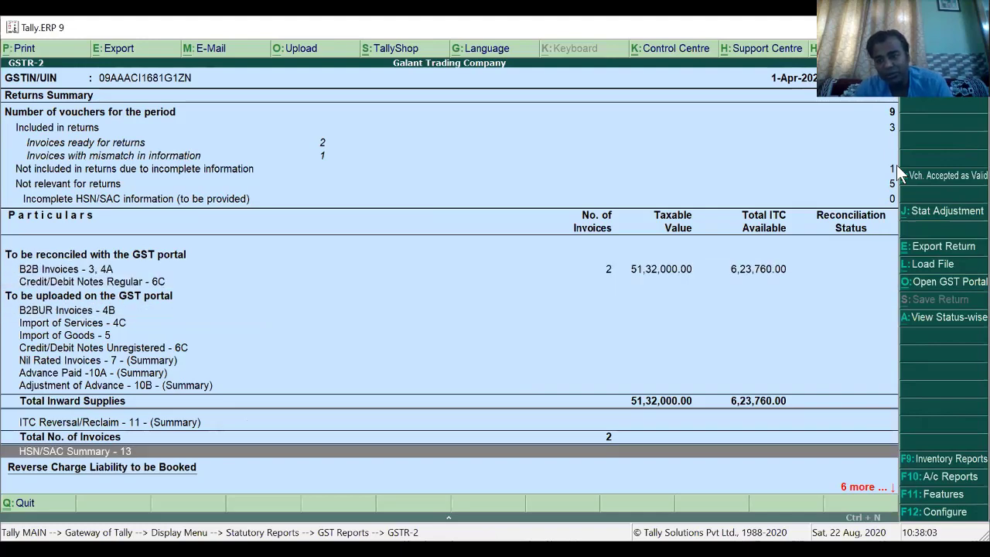
{"action": "key", "text": "End"}
{"action": "key", "text": "Up"}
{"action": "key", "text": "Up"}
{"action": "key", "text": "Up"}
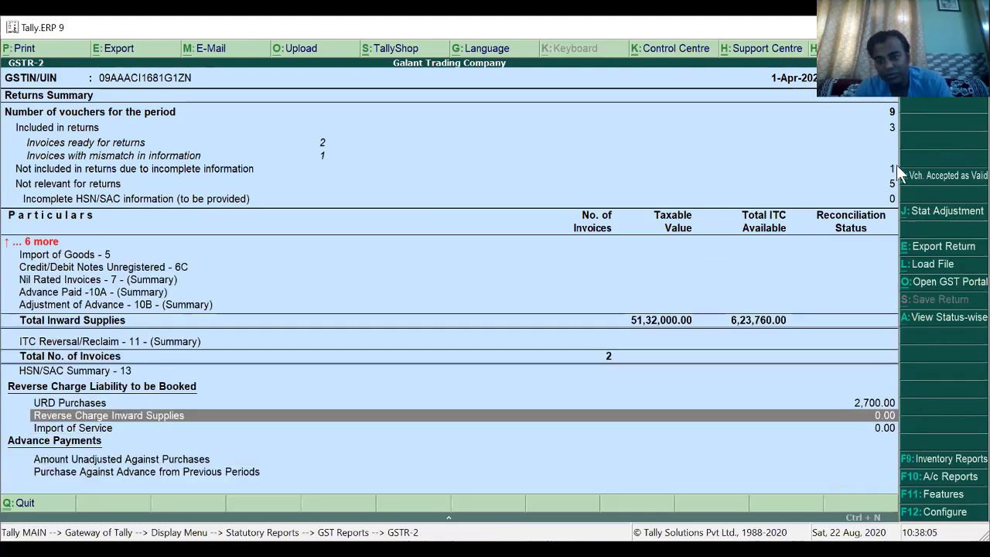
{"action": "key", "text": "Up"}
{"action": "key", "text": "Return"}
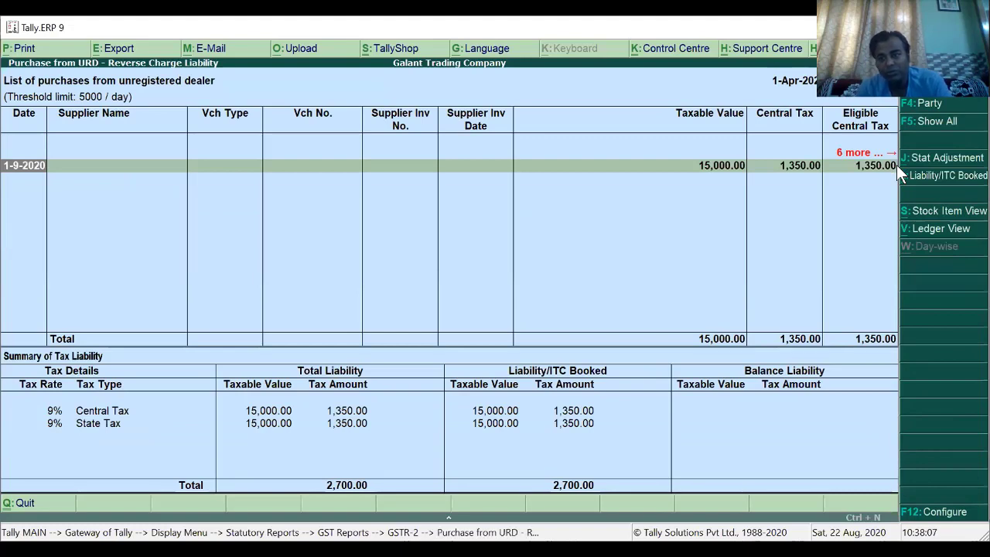
Check the vouchers that book Liability/ITC against URD purchases and return to the purchase list.
{"action": "left_click", "coordinate": [920, 177]}
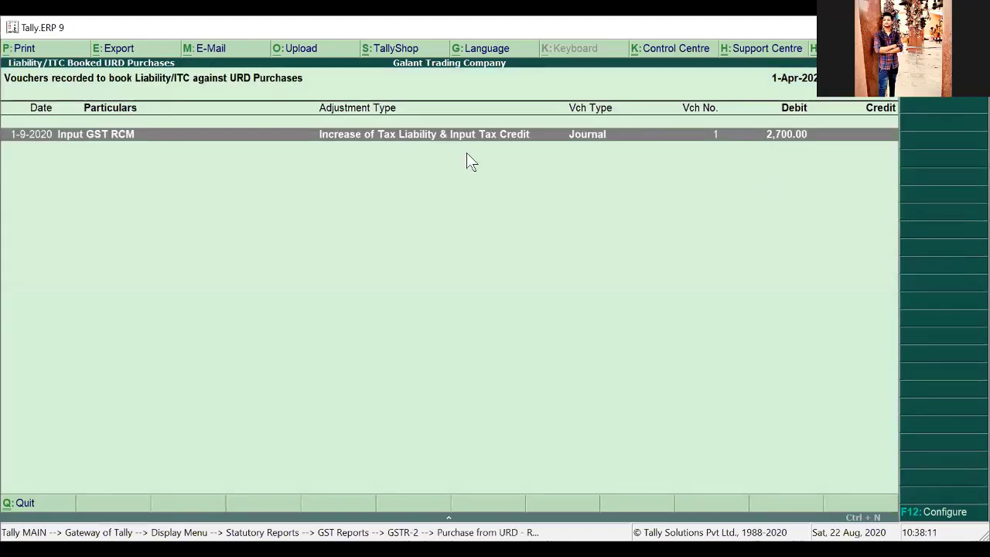
{"action": "key", "text": "Escape"}
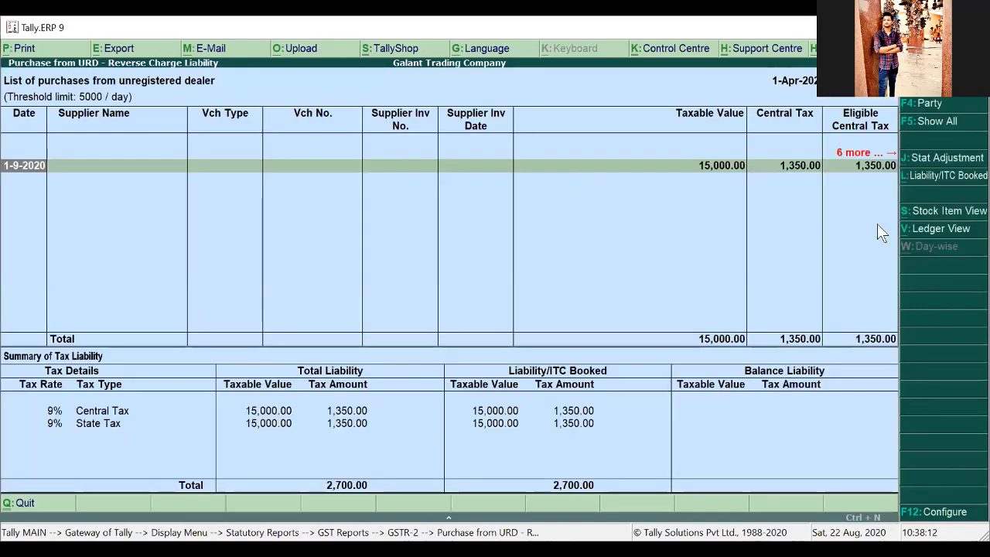
{"action": "left_click", "coordinate": [934, 179]}
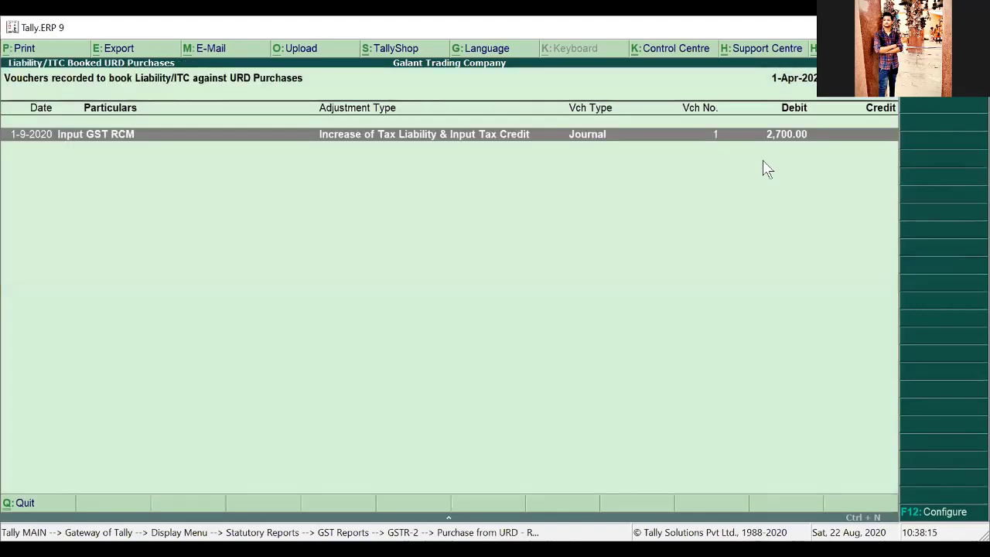
{"action": "key", "text": "Escape"}
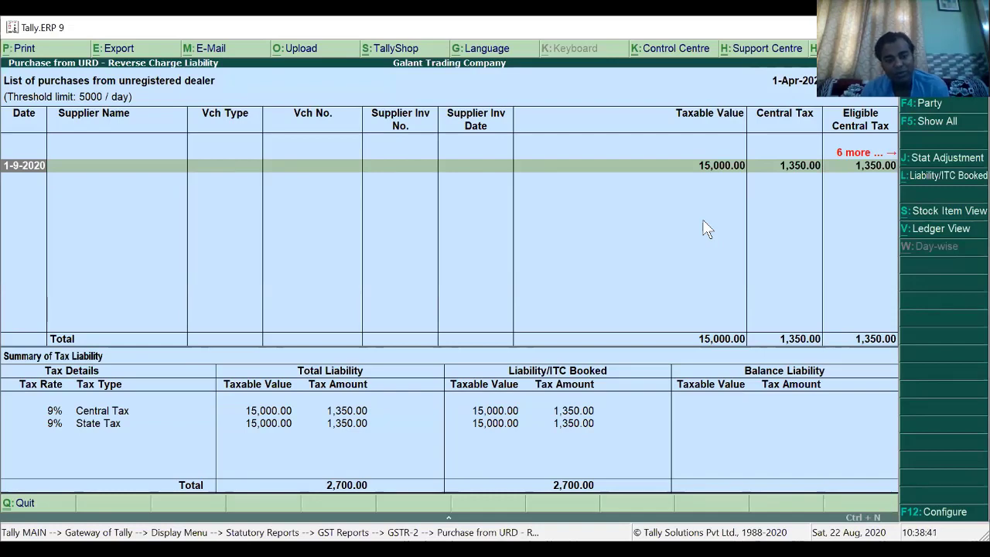
Close the GST reports and return to the Gateway of Tally.
{"action": "key", "text": "Escape"}
{"action": "key", "text": "Escape"}
{"action": "key", "text": "Escape"}
{"action": "key", "text": "Escape"}
{"action": "key", "text": "Escape"}
{"action": "key", "text": "Escape"}
{"action": "key", "text": "Escape"}
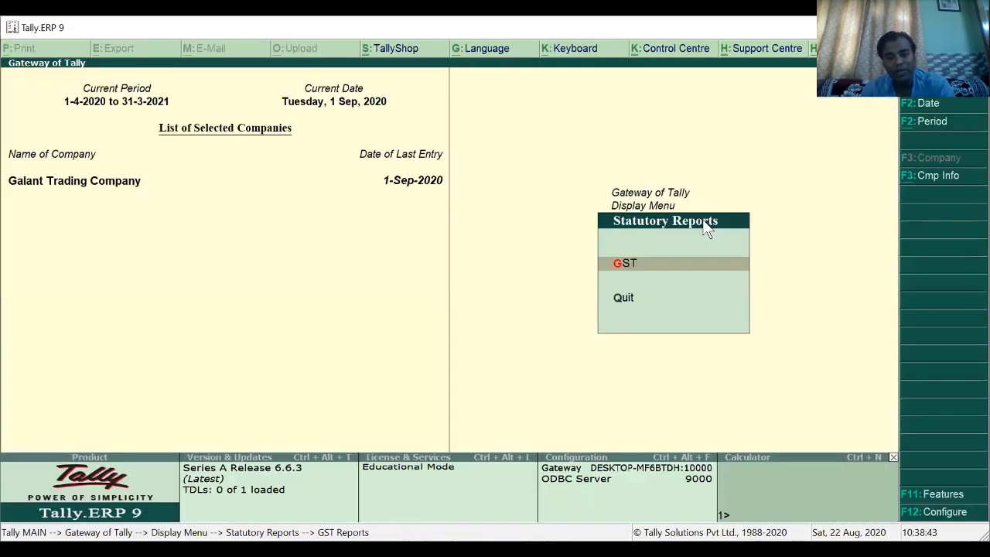
{"action": "key", "text": "Down"}
{"action": "key", "text": "Down"}
{"action": "key", "text": "Down"}
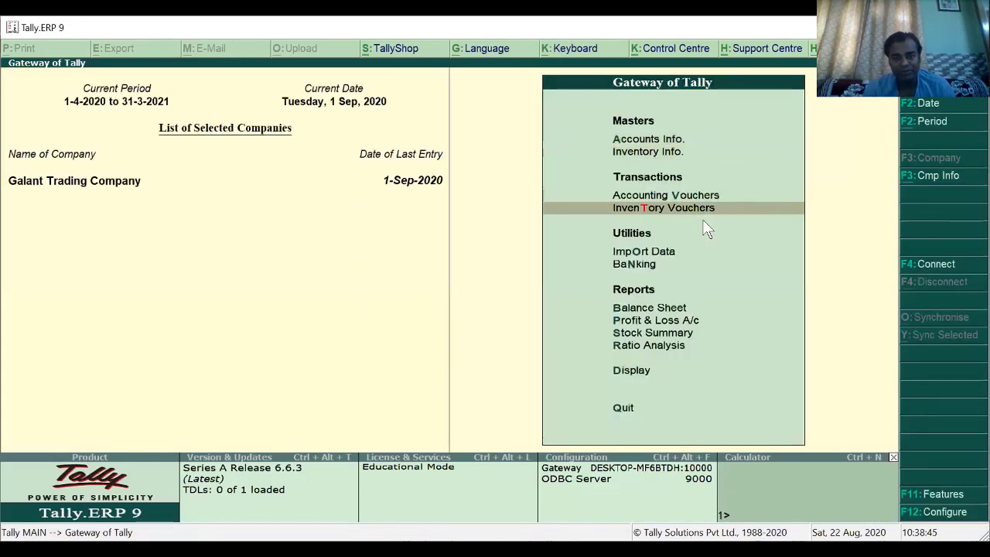
{"action": "key", "text": "Up"}
{"action": "key", "text": "Up"}
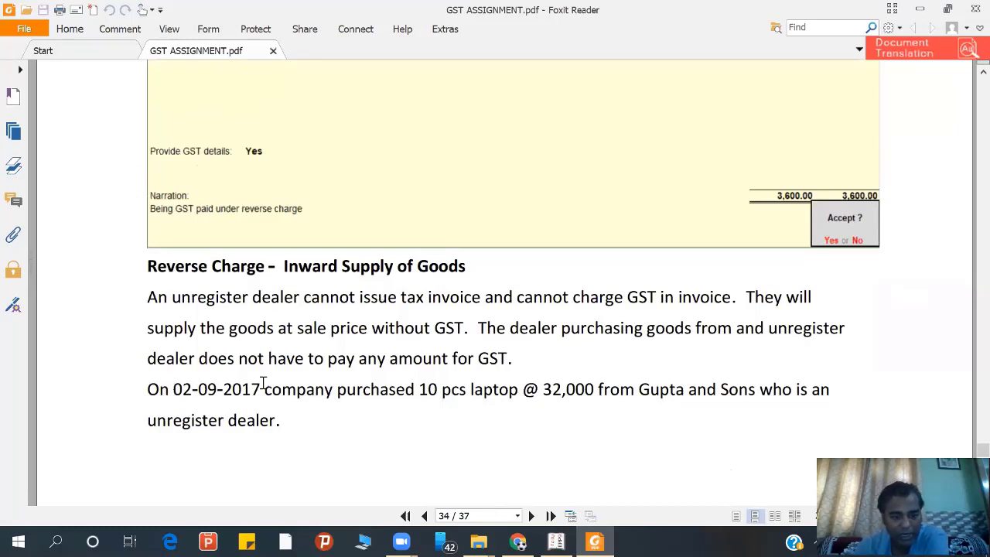
Read the Reverse Charge inward supply of goods exercise in the PDF, including the Gupta and Sons ledger setup and purchase entry.
{"action": "left_click_drag", "start_coordinate": [174, 388], "coordinate": [304, 407]}
{"action": "left_click_drag", "start_coordinate": [378, 409], "coordinate": [658, 449]}
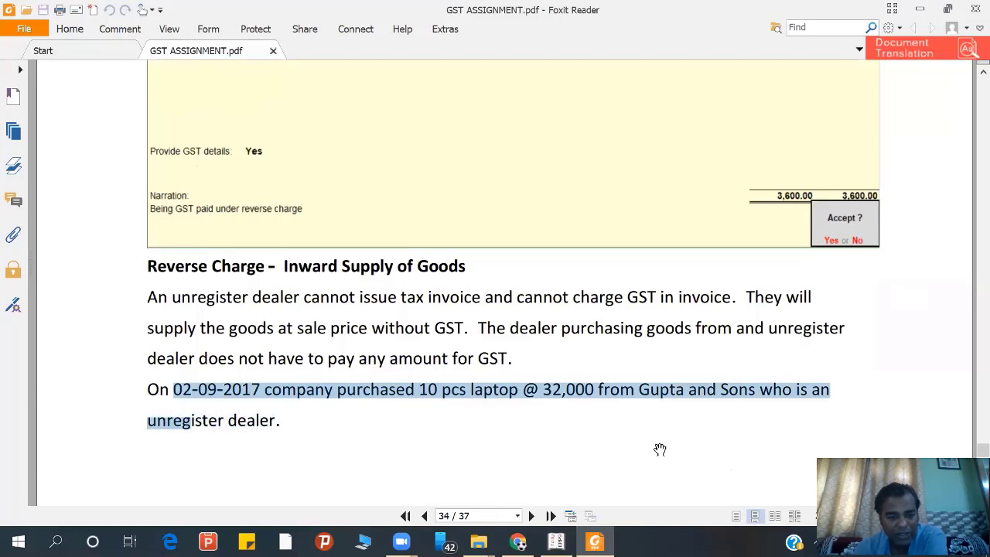
{"action": "left_click", "coordinate": [517, 441]}
{"action": "scroll", "coordinate": [517, 439], "scroll_direction": "down", "scroll_amount": 3}
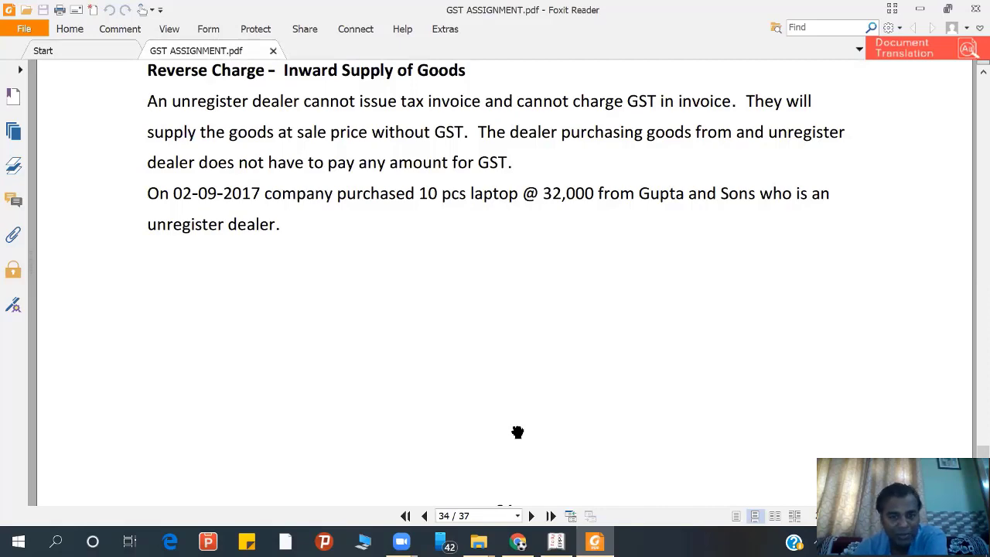
{"action": "scroll", "coordinate": [518, 435], "scroll_direction": "down", "scroll_amount": 6}
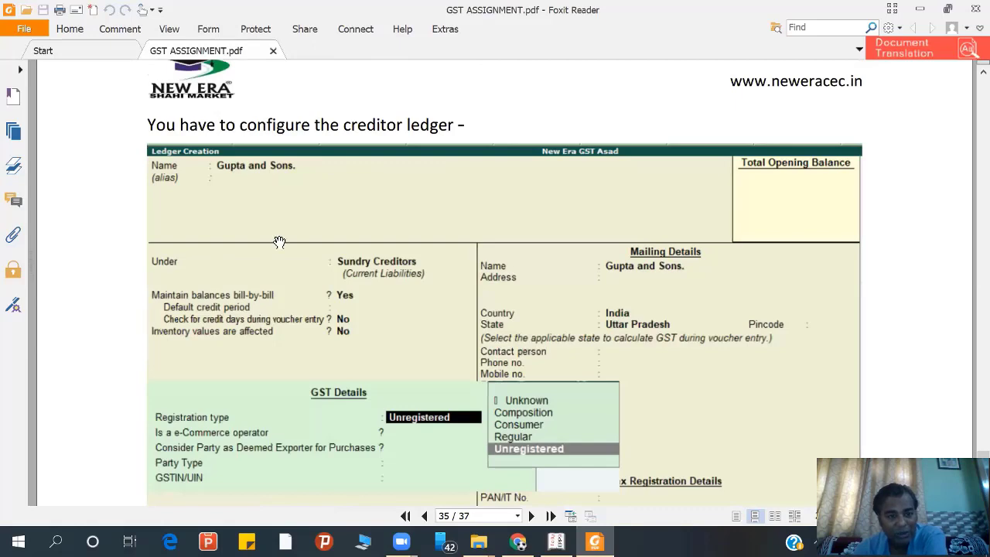
{"action": "scroll", "coordinate": [375, 320], "scroll_direction": "down", "scroll_amount": 1}
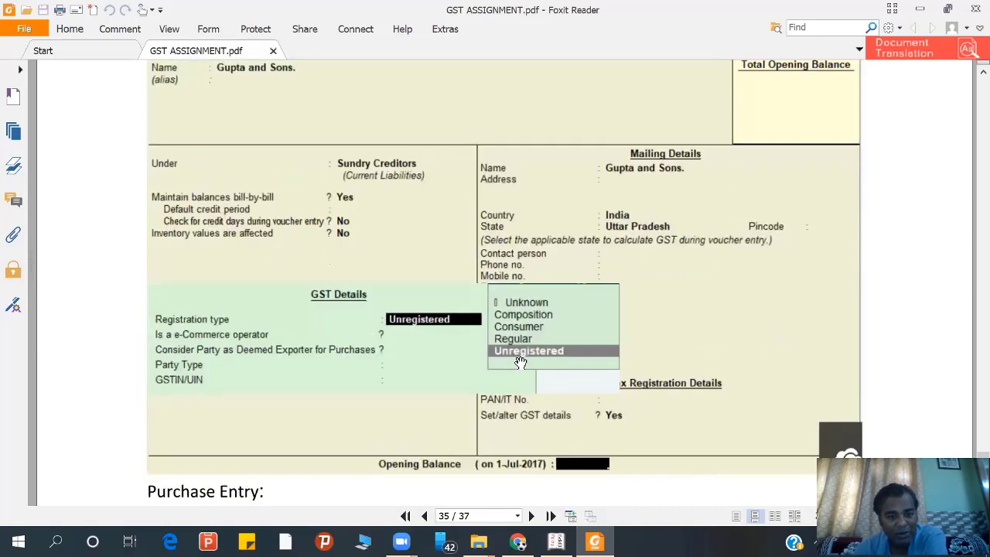
{"action": "scroll", "coordinate": [521, 361], "scroll_direction": "down", "scroll_amount": 3}
{"action": "scroll", "coordinate": [520, 361], "scroll_direction": "down", "scroll_amount": 3}
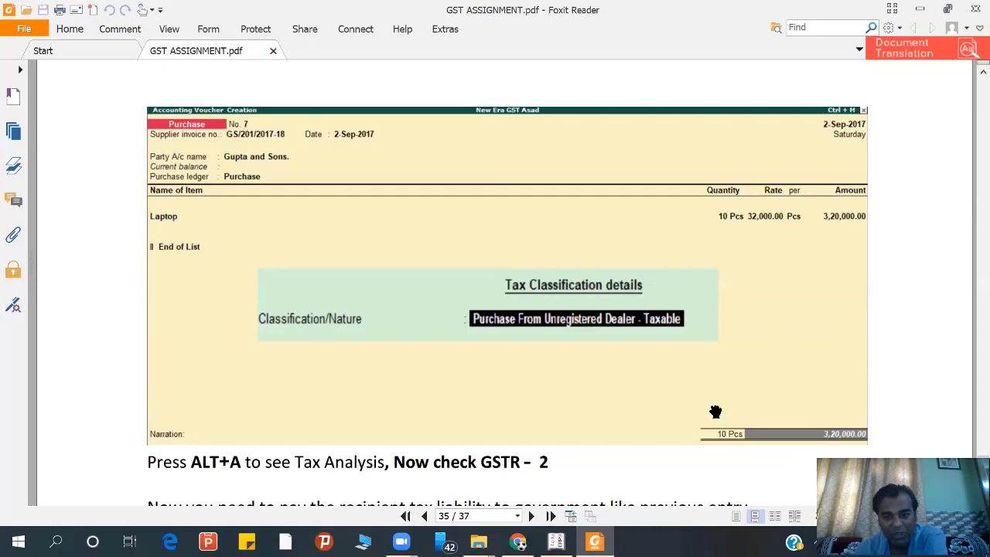
{"action": "scroll", "coordinate": [639, 331], "scroll_direction": "down", "scroll_amount": 2}
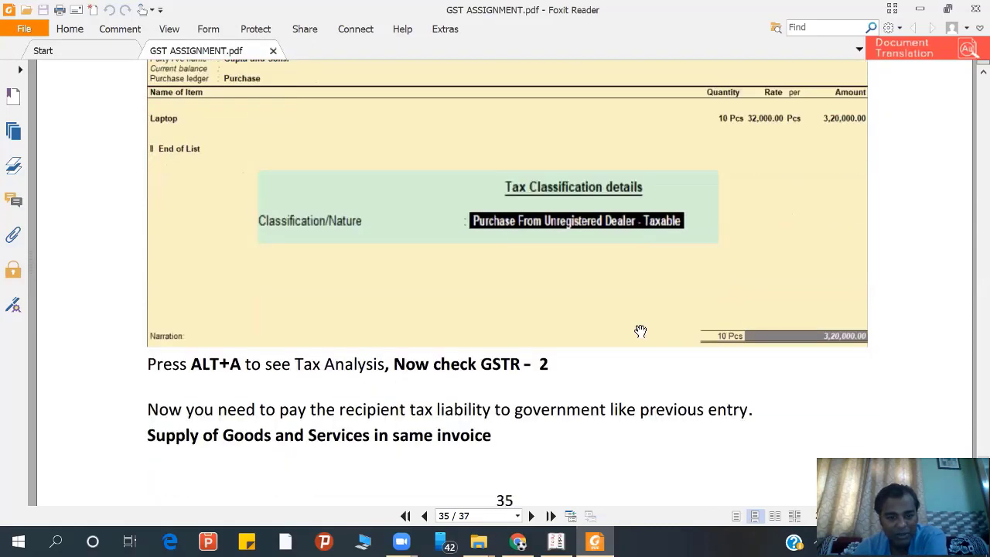
{"action": "scroll", "coordinate": [587, 273], "scroll_direction": "up", "scroll_amount": 3}
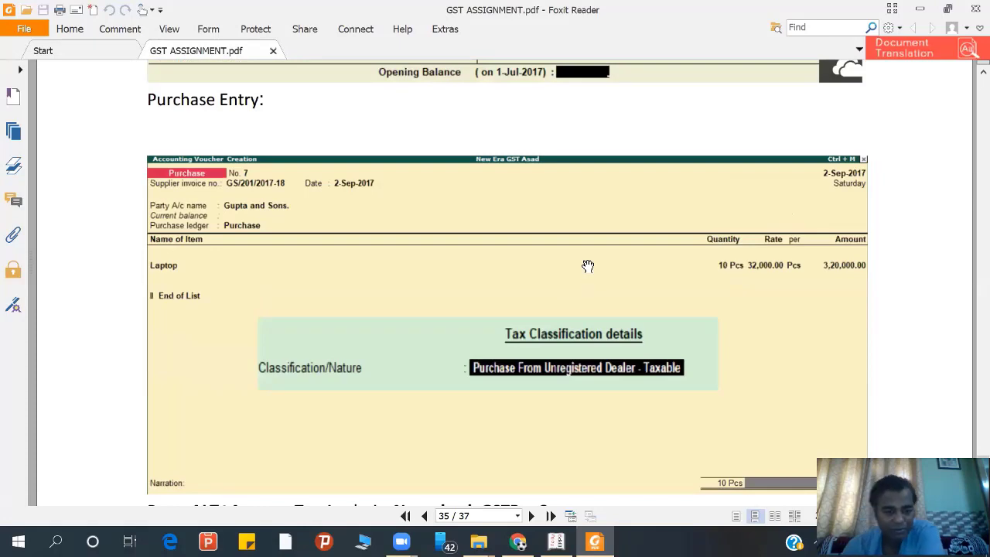
Read the exercise on supplying goods and services in the same invoice, covering the laptop sale and installation charge.
{"action": "scroll", "coordinate": [588, 272], "scroll_direction": "down", "scroll_amount": 8}
{"action": "scroll", "coordinate": [587, 263], "scroll_direction": "down", "scroll_amount": 6}
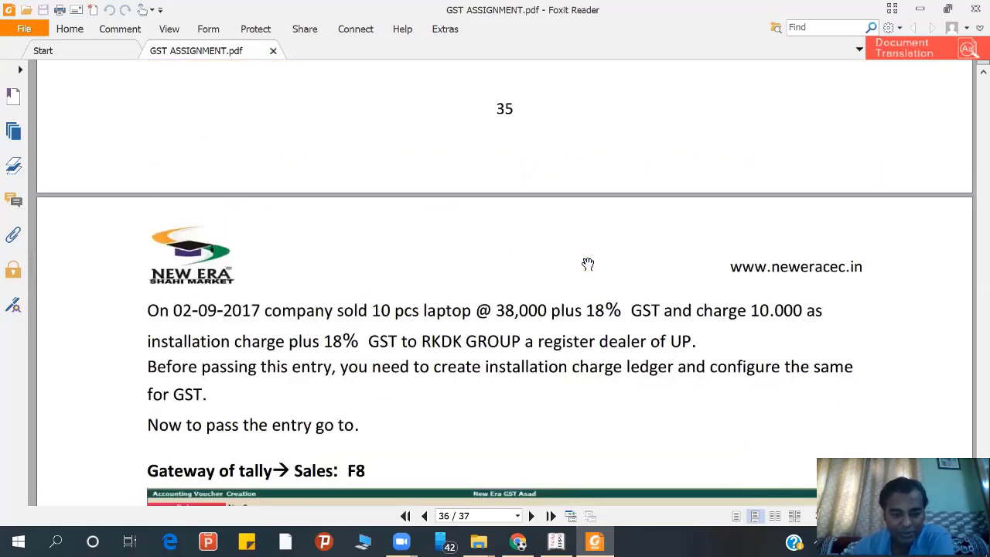
{"action": "scroll", "coordinate": [587, 264], "scroll_direction": "down", "scroll_amount": 3}
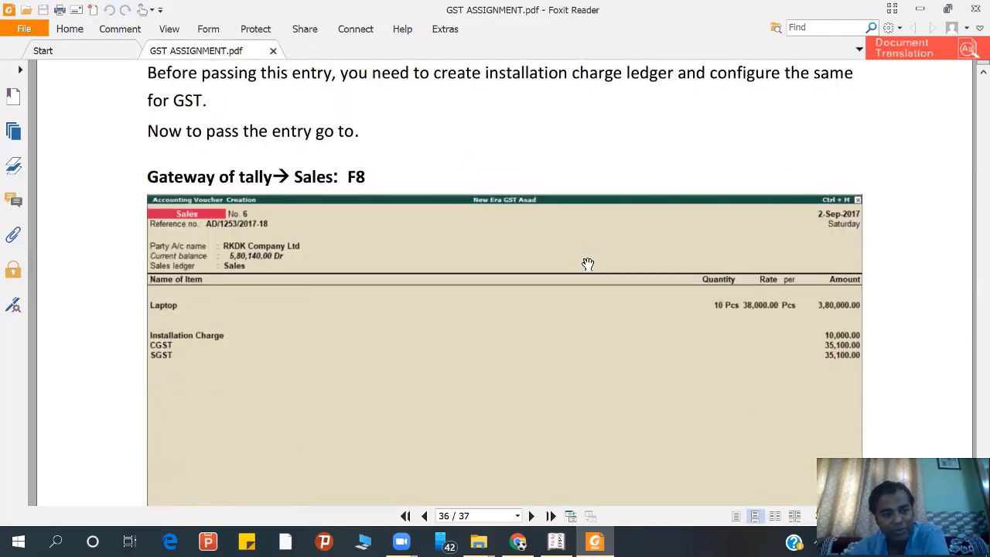
{"action": "scroll", "coordinate": [587, 264], "scroll_direction": "up", "scroll_amount": 3}
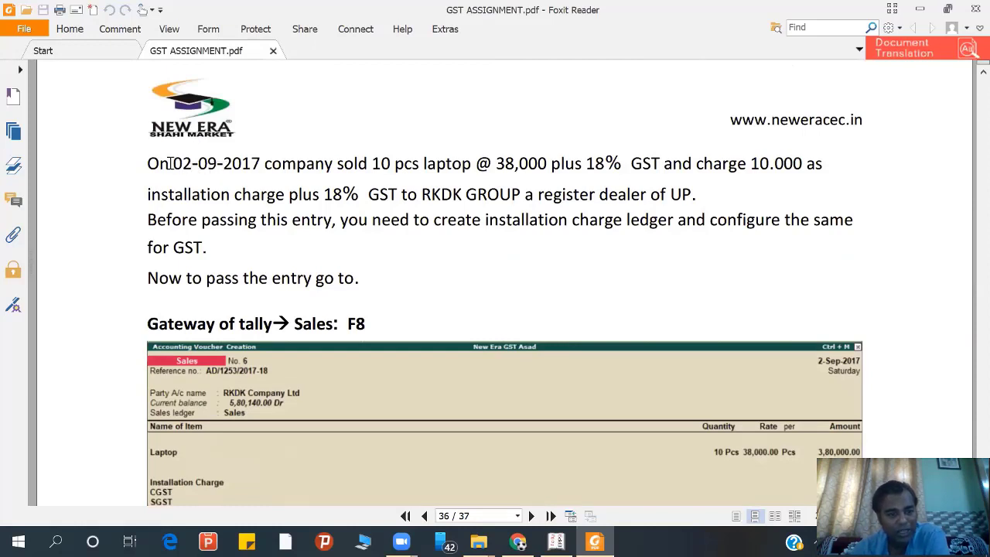
{"action": "left_click_drag", "start_coordinate": [172, 163], "coordinate": [448, 292]}
{"action": "left_click", "coordinate": [405, 174]}
{"action": "left_click_drag", "start_coordinate": [402, 167], "coordinate": [637, 168]}
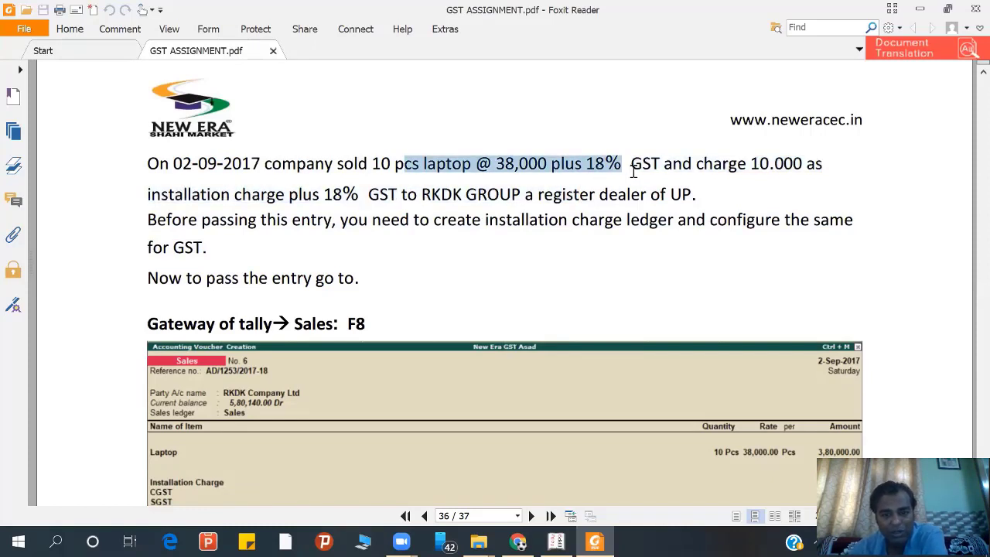
{"action": "left_click", "coordinate": [704, 175]}
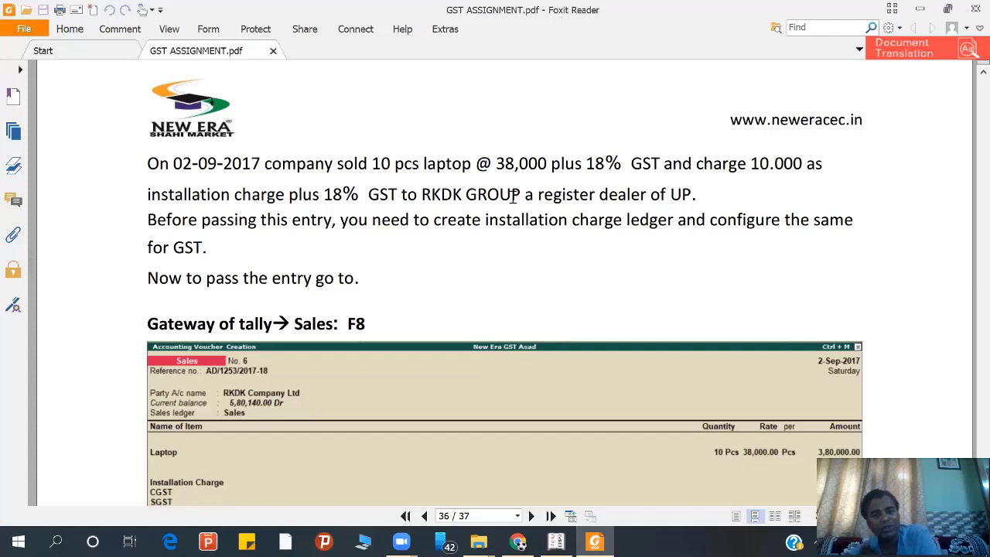
Examine the sample sales voucher with the Installation Charge and its Tax Analysis breakup on page 36.
{"action": "scroll", "coordinate": [512, 195], "scroll_direction": "down", "scroll_amount": 3}
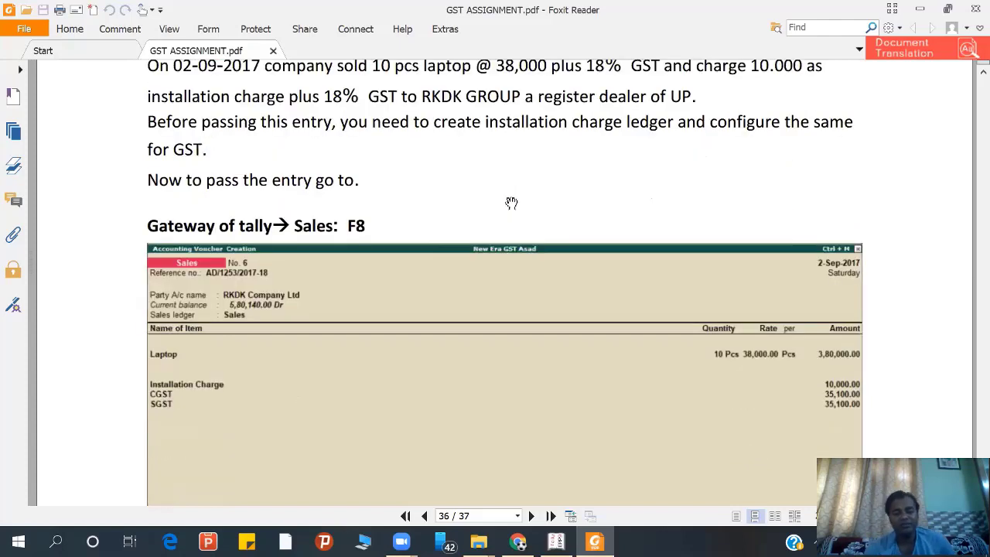
{"action": "scroll", "coordinate": [511, 202], "scroll_direction": "up", "scroll_amount": 2}
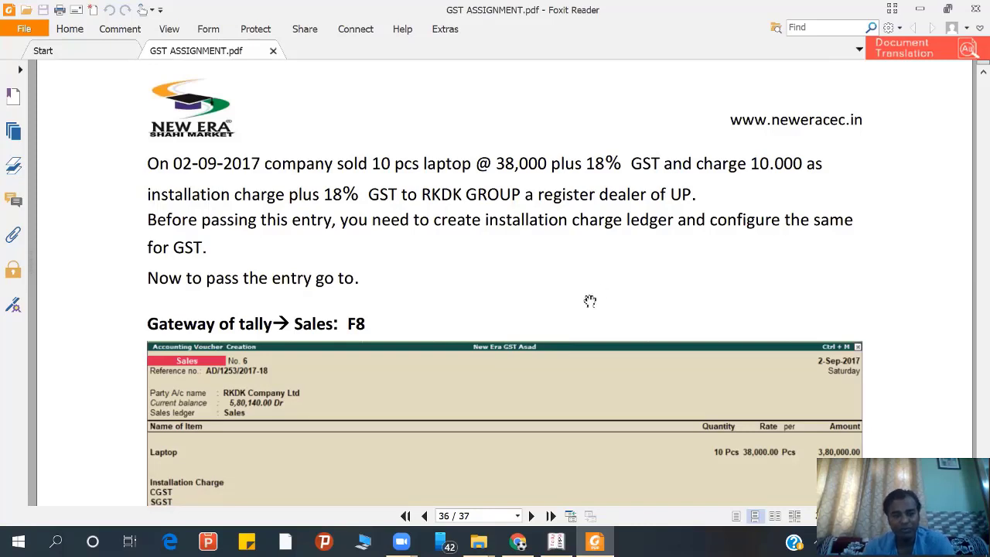
{"action": "scroll", "coordinate": [399, 295], "scroll_direction": "down", "scroll_amount": 3}
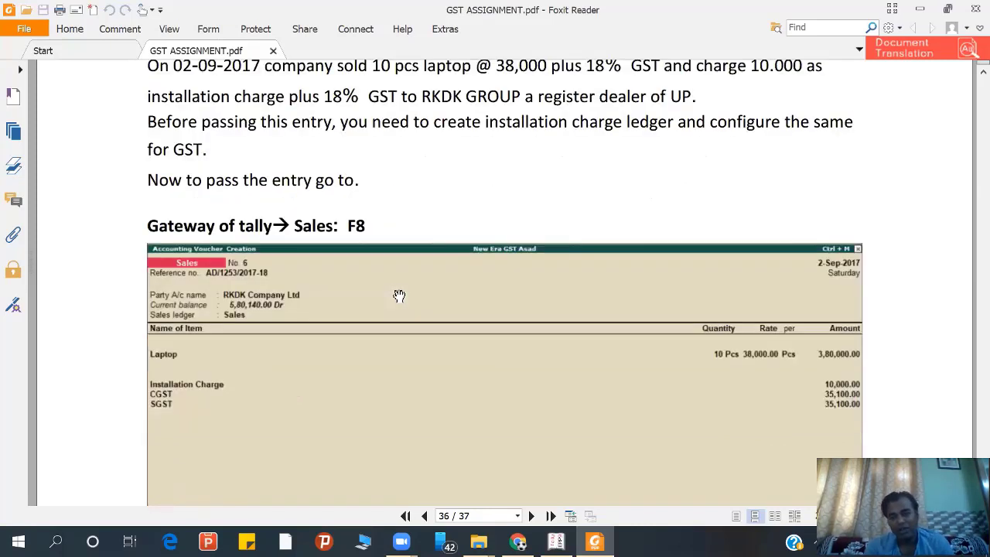
{"action": "scroll", "coordinate": [304, 271], "scroll_direction": "down", "scroll_amount": 1}
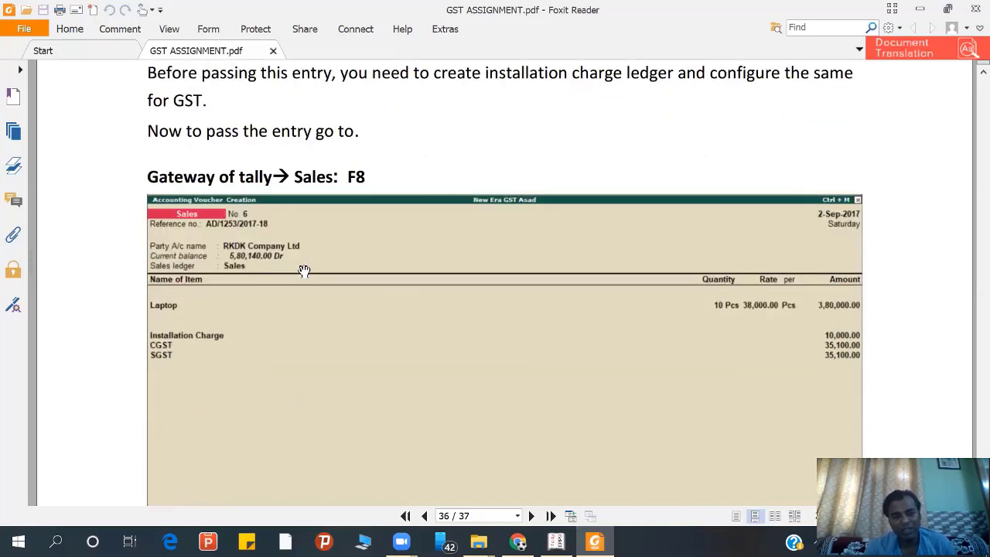
{"action": "scroll", "coordinate": [304, 271], "scroll_direction": "down", "scroll_amount": 1}
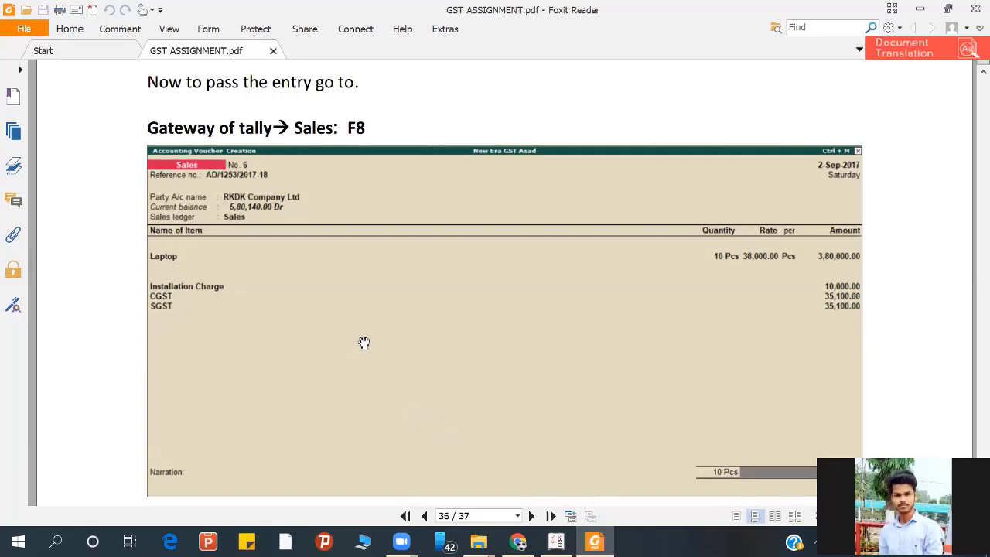
{"action": "scroll", "coordinate": [364, 342], "scroll_direction": "down", "scroll_amount": 10}
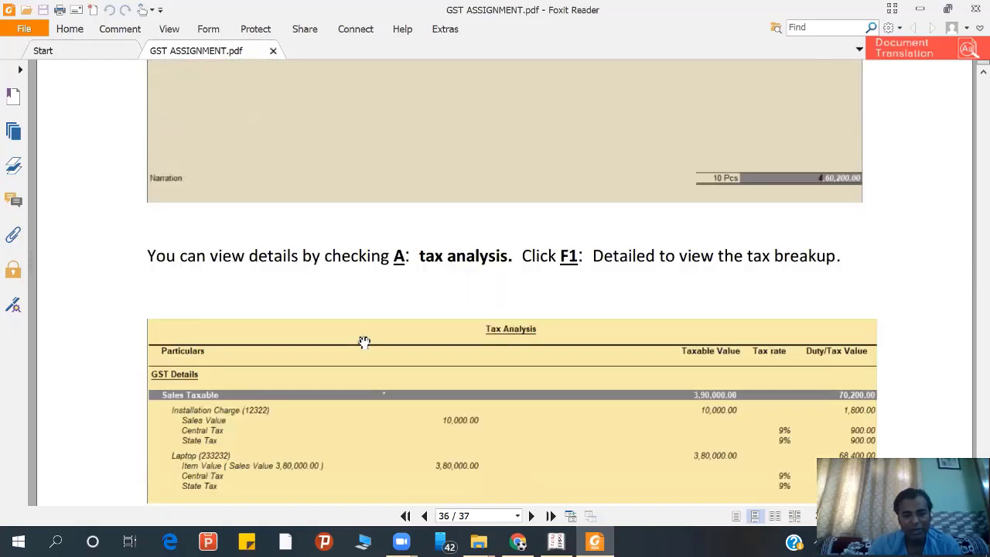
{"action": "scroll", "coordinate": [364, 342], "scroll_direction": "down", "scroll_amount": 3}
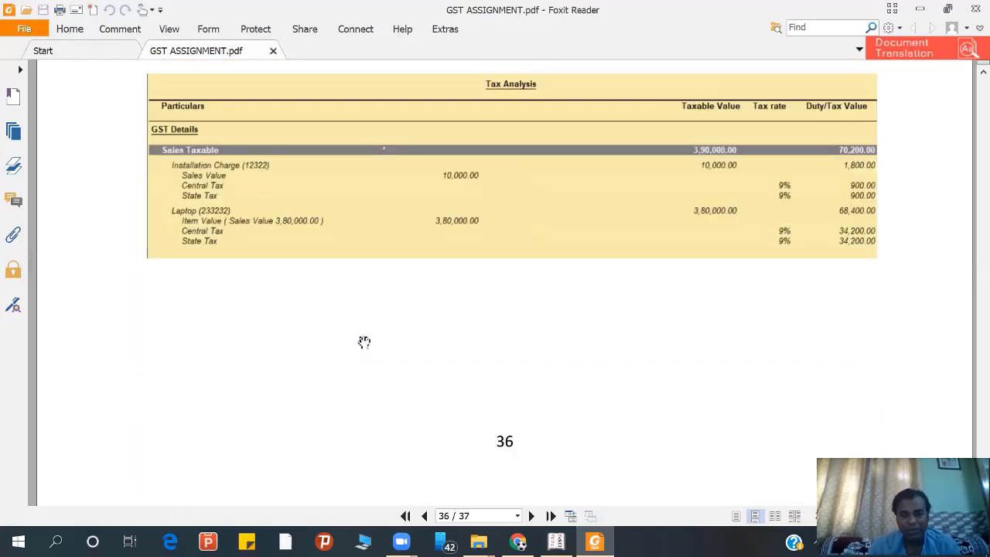